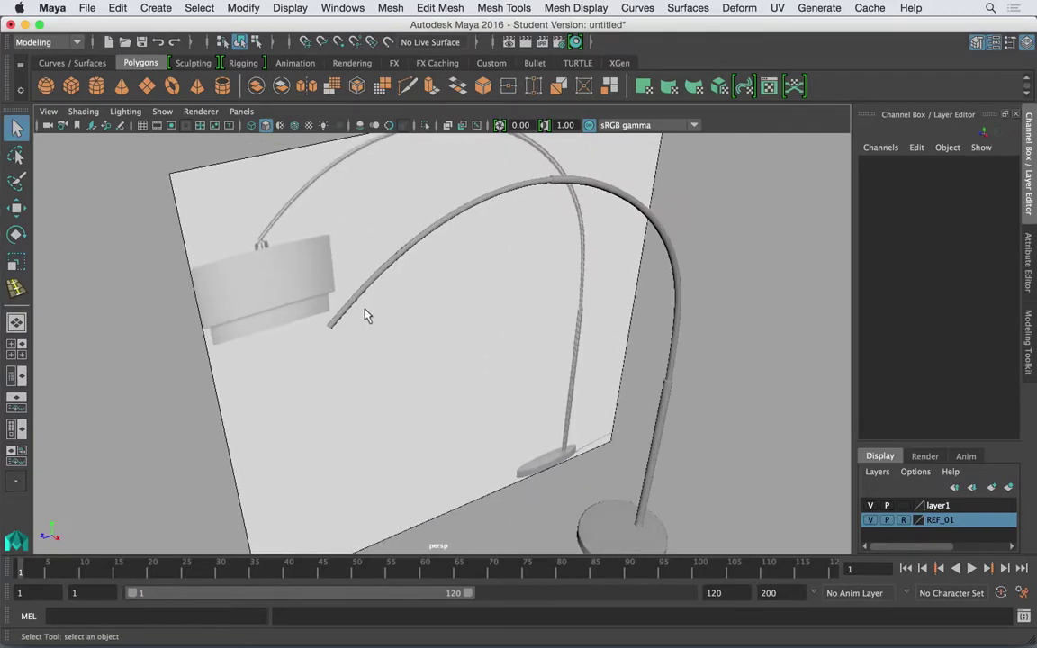
Examine the reference image's lampshade and the end of the modelled arm in the side view
{"action": "left_click_drag", "start_coordinate": [335, 286], "coordinate": [417, 287], "text": "alt"}
{"action": "key", "text": "space"}
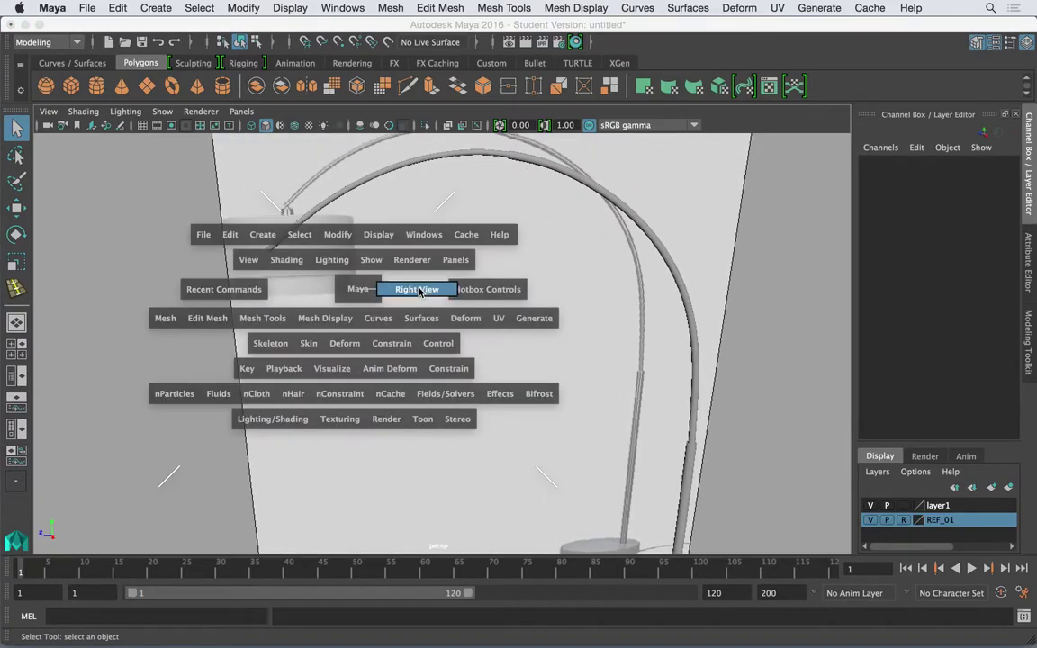
{"action": "middle_click_drag", "start_coordinate": [440, 354], "coordinate": [557, 439], "text": "alt"}
{"action": "right_click_drag", "start_coordinate": [557, 442], "coordinate": [227, 299], "text": "alt"}
{"action": "middle_click_drag", "start_coordinate": [174, 151], "coordinate": [454, 468], "text": "alt"}
{"action": "right_click_drag", "start_coordinate": [414, 369], "coordinate": [462, 375], "text": "alt"}
{"action": "right_click_drag", "start_coordinate": [347, 349], "coordinate": [406, 354], "text": "alt"}
{"action": "middle_click_drag", "start_coordinate": [406, 354], "coordinate": [429, 326], "text": "alt"}
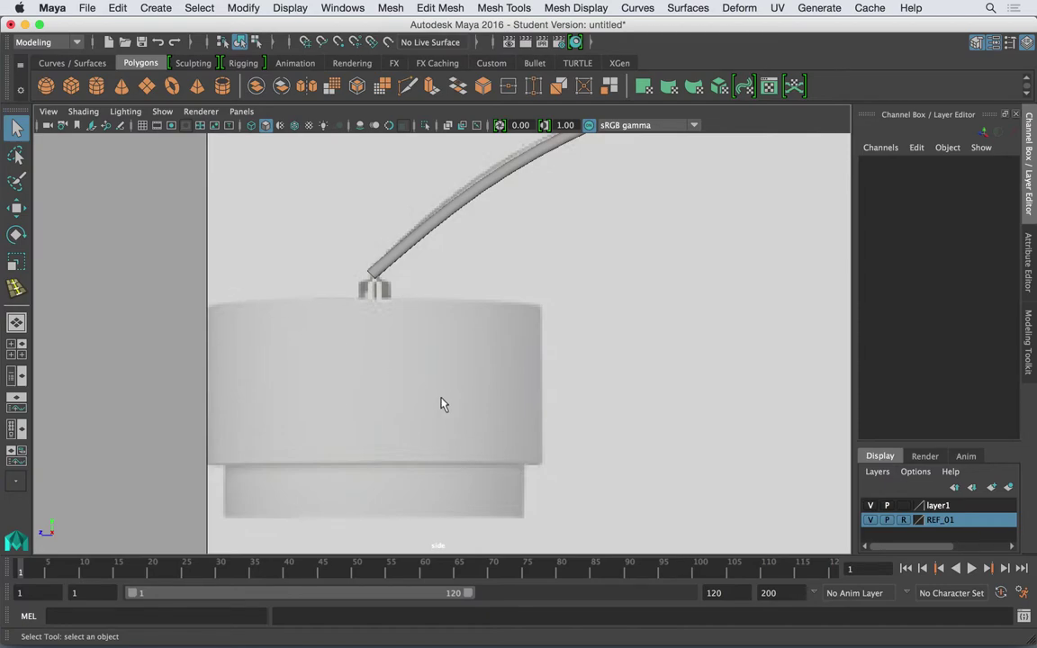
{"action": "key", "text": "space"}
{"action": "left_click_drag", "start_coordinate": [440, 402], "coordinate": [480, 393]}
{"action": "right_click_drag", "start_coordinate": [479, 391], "coordinate": [281, 341]}
{"action": "left_click", "coordinate": [281, 344]}
Create a polygon cylinder, move it to about X 3.7 in front of the reference plane, and set its axis subdivisions to 10
{"action": "right_click_drag", "start_coordinate": [364, 315], "coordinate": [225, 269], "text": "alt"}
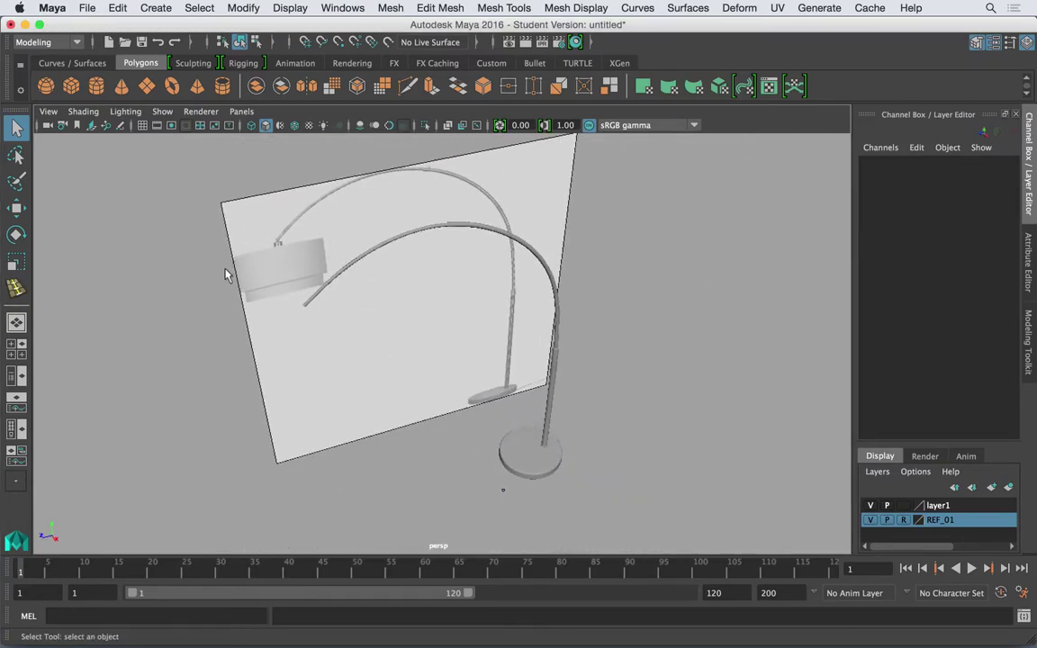
{"action": "left_click_drag", "start_coordinate": [226, 269], "coordinate": [264, 267], "text": "alt"}
{"action": "left_click", "coordinate": [99, 91]}
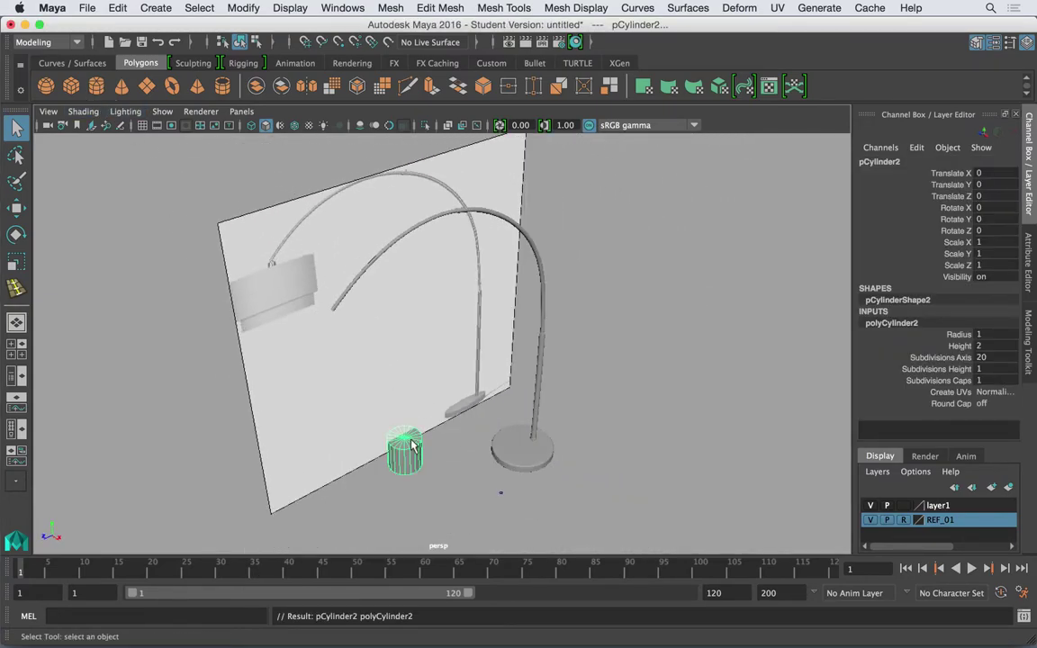
{"action": "key", "text": "w"}
{"action": "left_click_drag", "start_coordinate": [433, 478], "coordinate": [473, 509]}
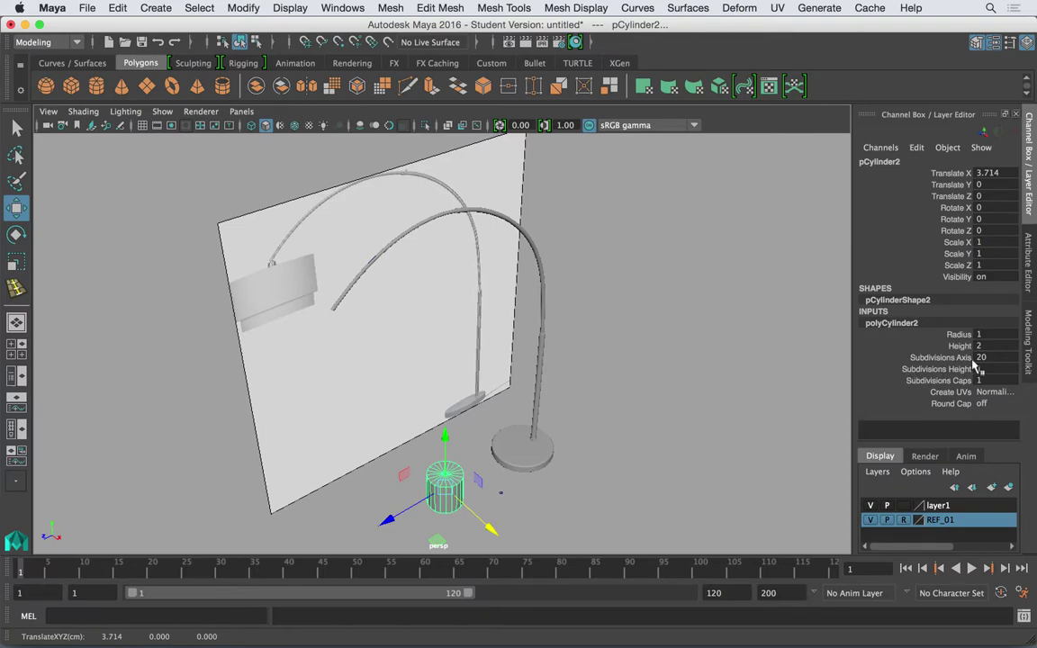
{"action": "key", "text": "Return"}
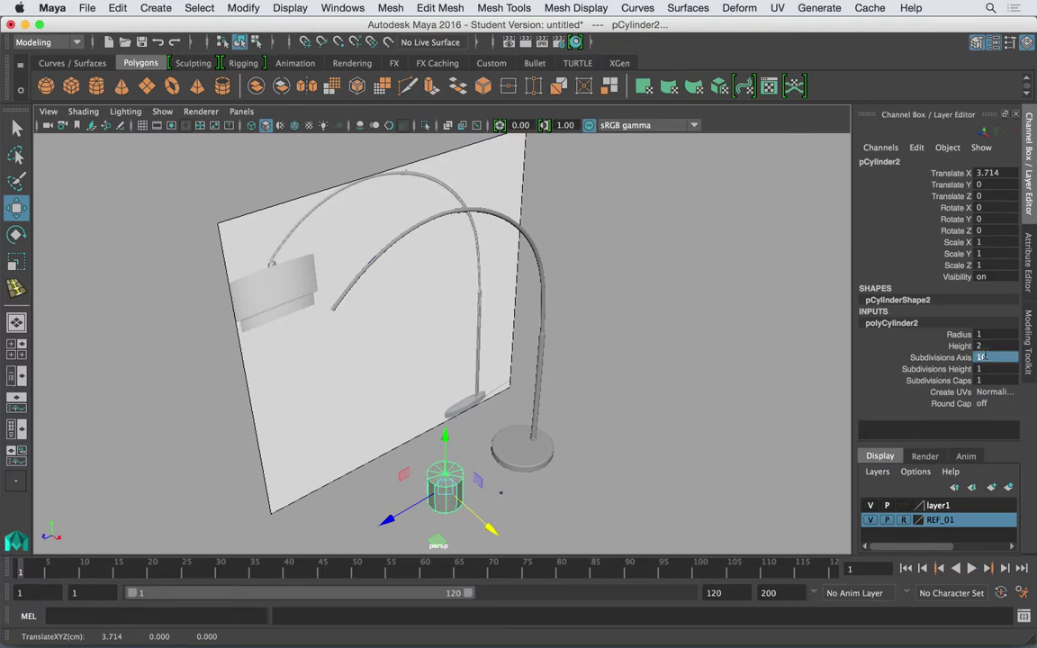
Delete the cylinder's top and bottom cap faces
{"action": "left_click_drag", "start_coordinate": [521, 435], "coordinate": [449, 358], "text": "alt"}
{"action": "right_click_drag", "start_coordinate": [494, 218], "coordinate": [494, 261]}
{"action": "left_click_drag", "start_coordinate": [545, 385], "coordinate": [533, 475]}
{"action": "key", "text": "Delete"}
{"action": "left_click", "coordinate": [533, 472]}
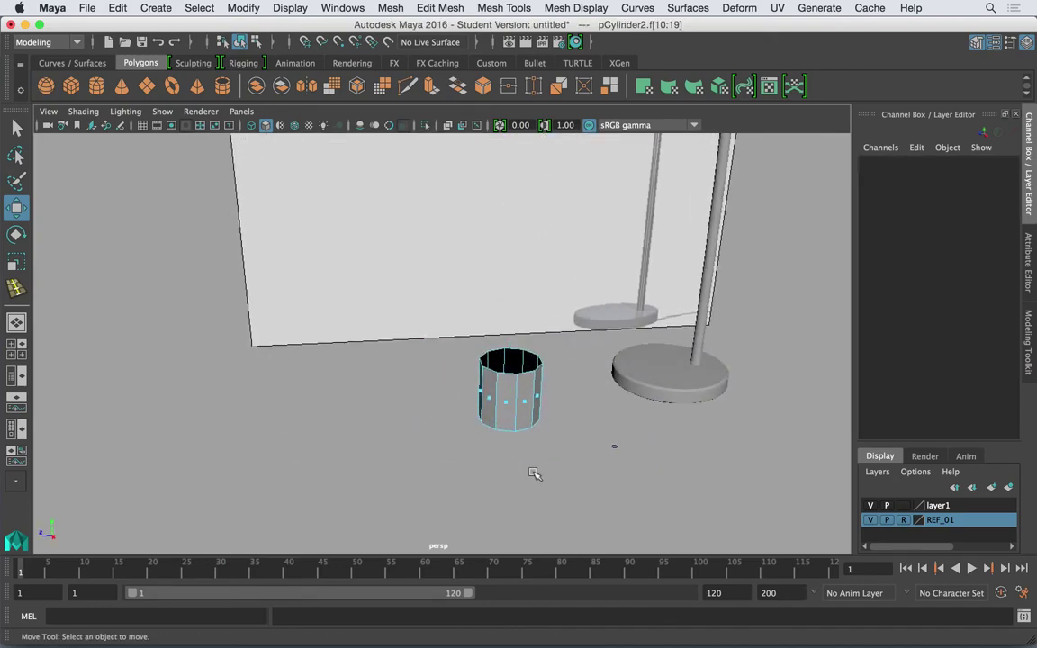
In the side view, move the open cylinder over the reference lampshade, to about Y 13.38 and Z 6.45
{"action": "right_click_drag", "start_coordinate": [522, 209], "coordinate": [599, 192]}
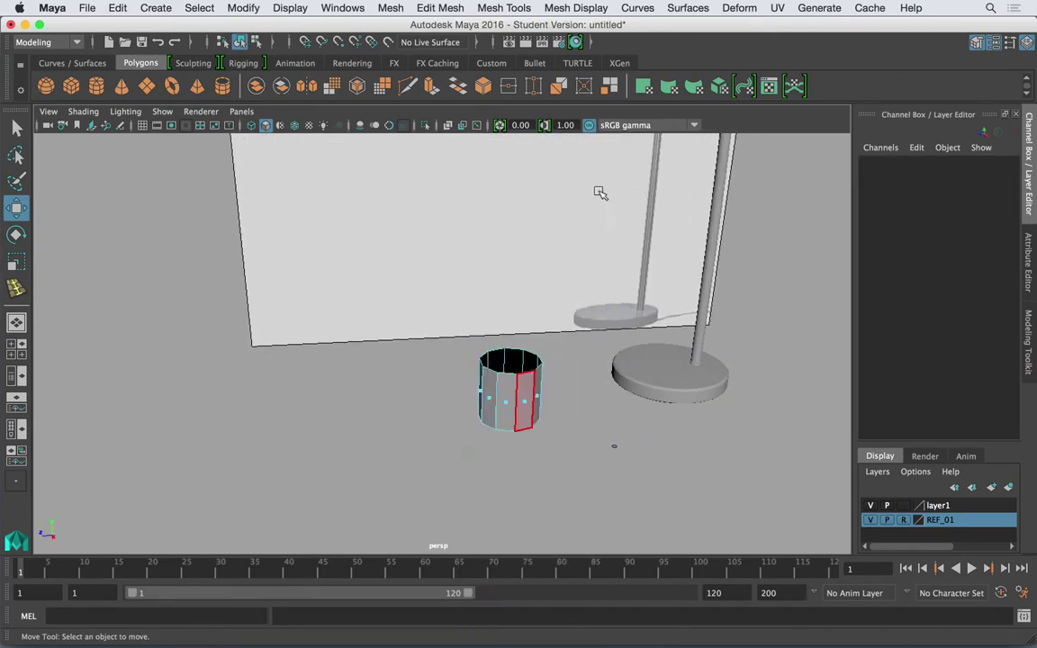
{"action": "left_click", "coordinate": [523, 394]}
{"action": "key", "text": "space"}
{"action": "left_click_drag", "start_coordinate": [627, 317], "coordinate": [679, 316]}
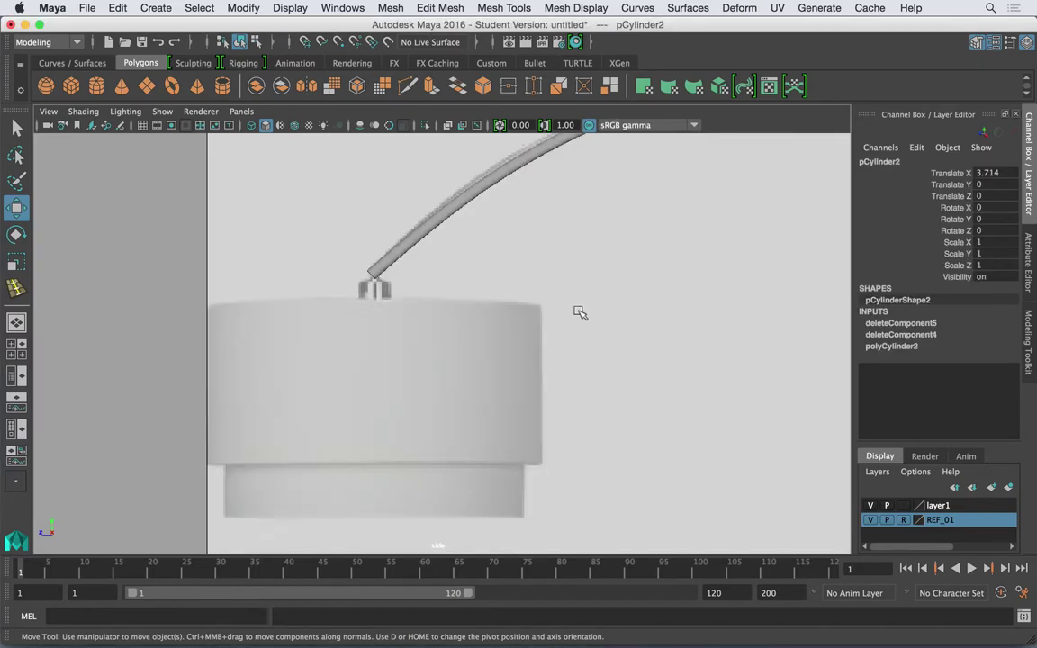
{"action": "scroll", "coordinate": [581, 310], "scroll_direction": "up", "scroll_amount": 5}
{"action": "scroll", "coordinate": [583, 311], "scroll_direction": "down", "scroll_amount": 10}
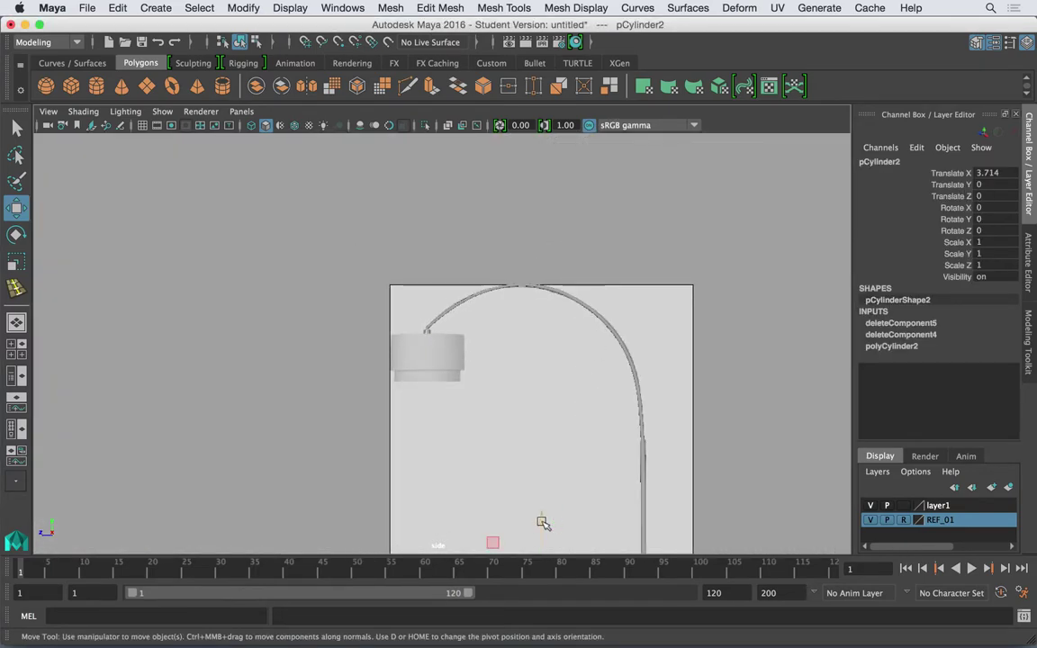
{"action": "left_click_drag", "start_coordinate": [543, 523], "coordinate": [557, 285]}
{"action": "left_click_drag", "start_coordinate": [555, 348], "coordinate": [432, 349]}
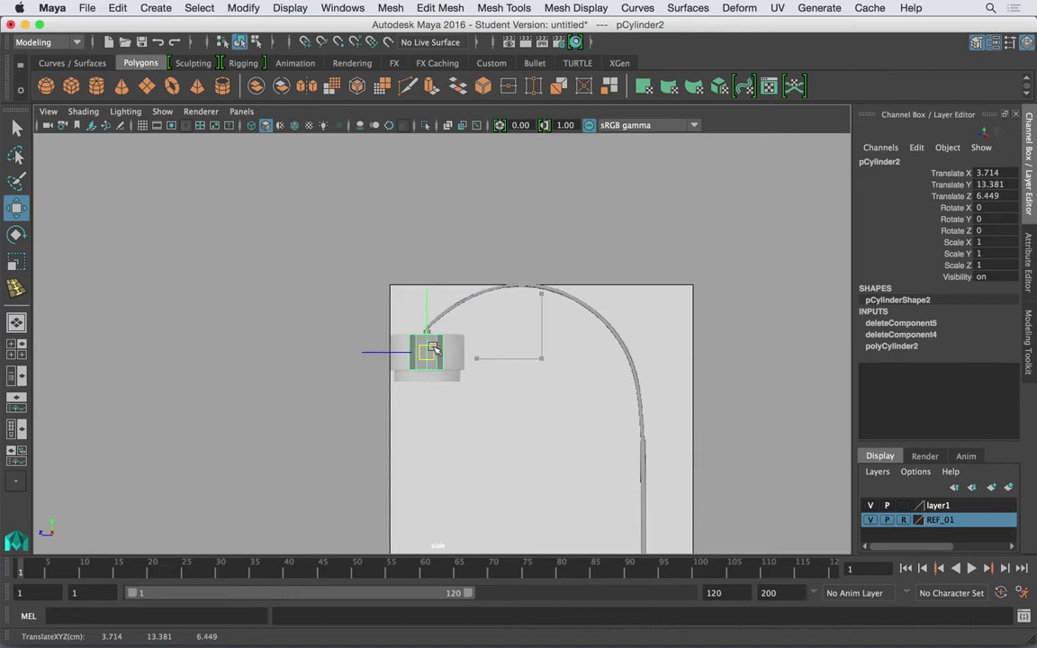
{"action": "scroll", "coordinate": [535, 363], "scroll_direction": "up", "scroll_amount": 5}
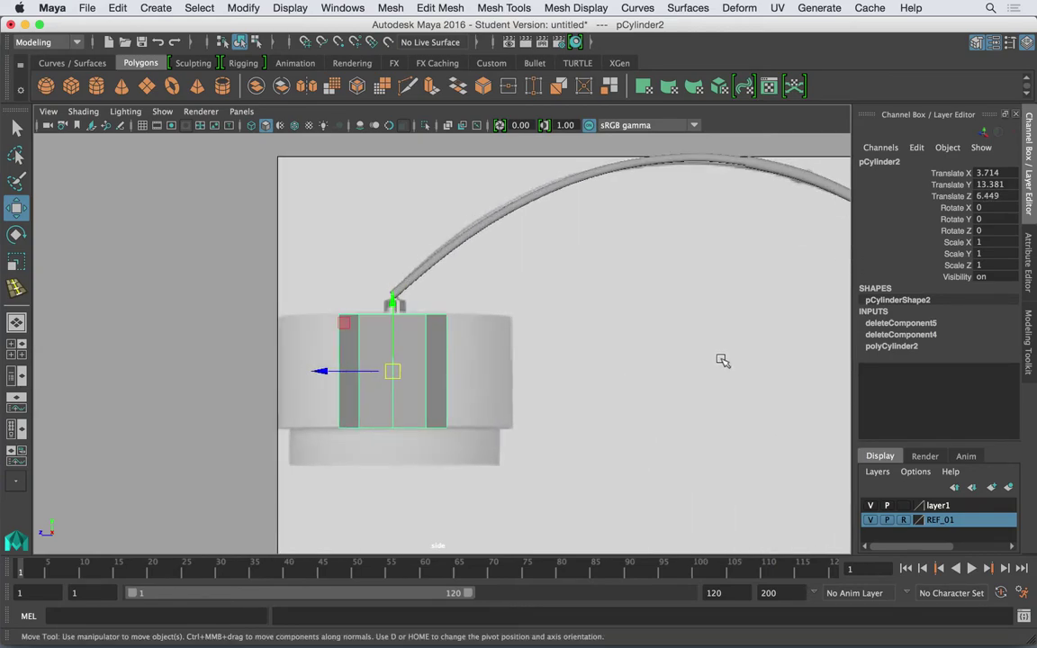
Scale the cylinder to about 2.23 in X and Z and 1.08 in Y to cover the reference shade's upper tier
{"action": "key", "text": "r"}
{"action": "left_click_drag", "start_coordinate": [392, 372], "coordinate": [514, 364]}
{"action": "left_click_drag", "start_coordinate": [393, 315], "coordinate": [397, 342]}
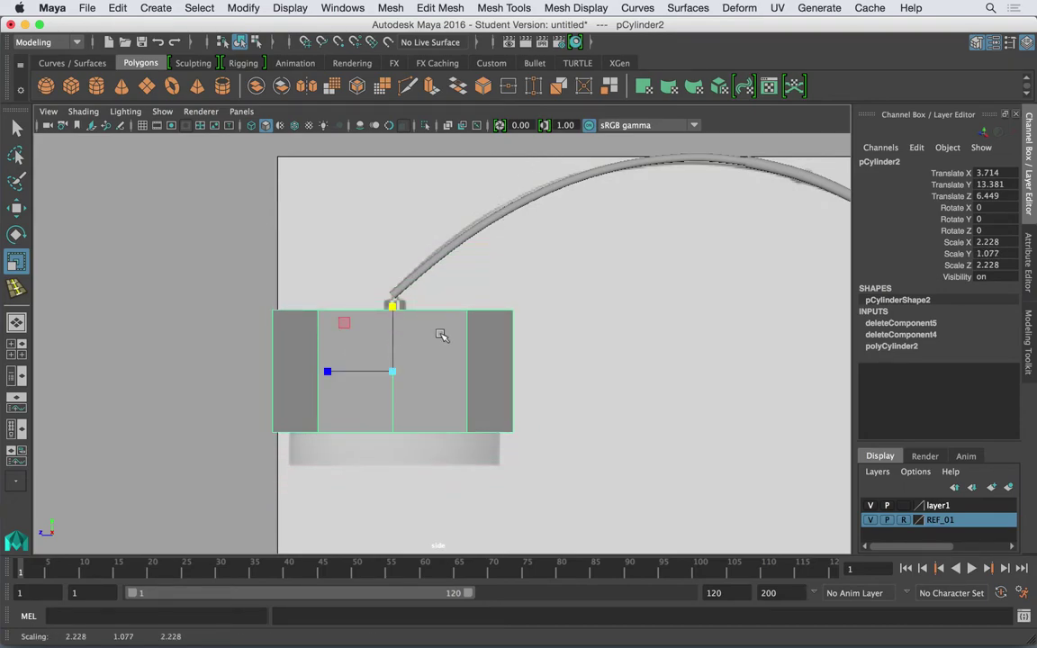
{"action": "scroll", "coordinate": [441, 335], "scroll_direction": "up", "scroll_amount": 1}
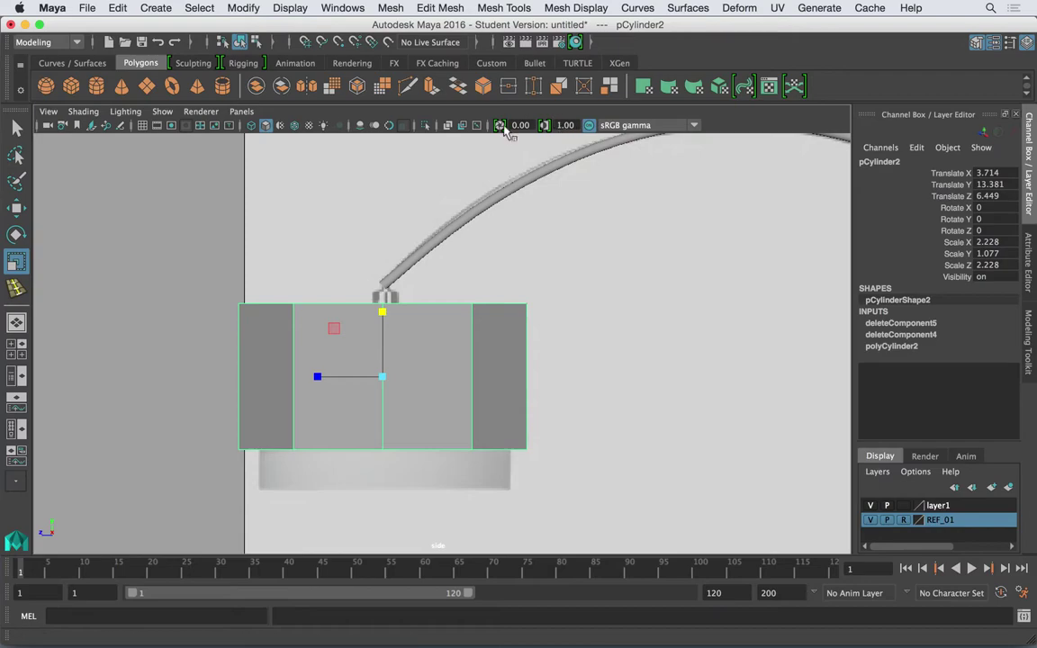
Turn on X-ray display and fit the cylinder's height to the reference, with Scale Y about 1.016 and Translate Y about 13.408
{"action": "left_click", "coordinate": [448, 126]}
{"action": "scroll", "coordinate": [442, 343], "scroll_direction": "up", "scroll_amount": 2}
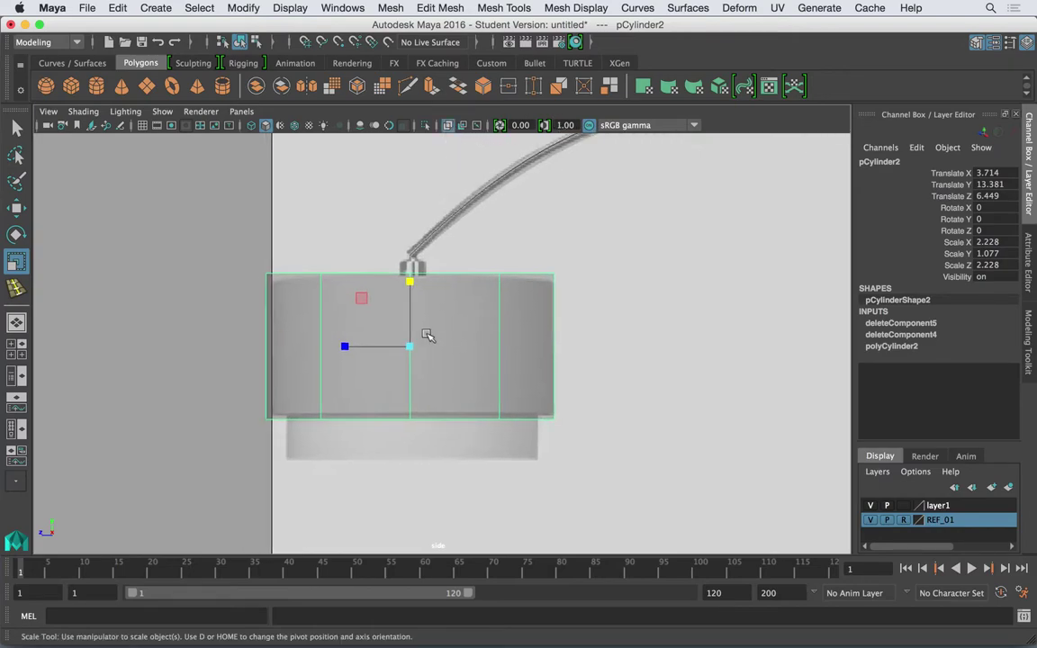
{"action": "left_click_drag", "start_coordinate": [404, 282], "coordinate": [406, 281]}
{"action": "key", "text": "w"}
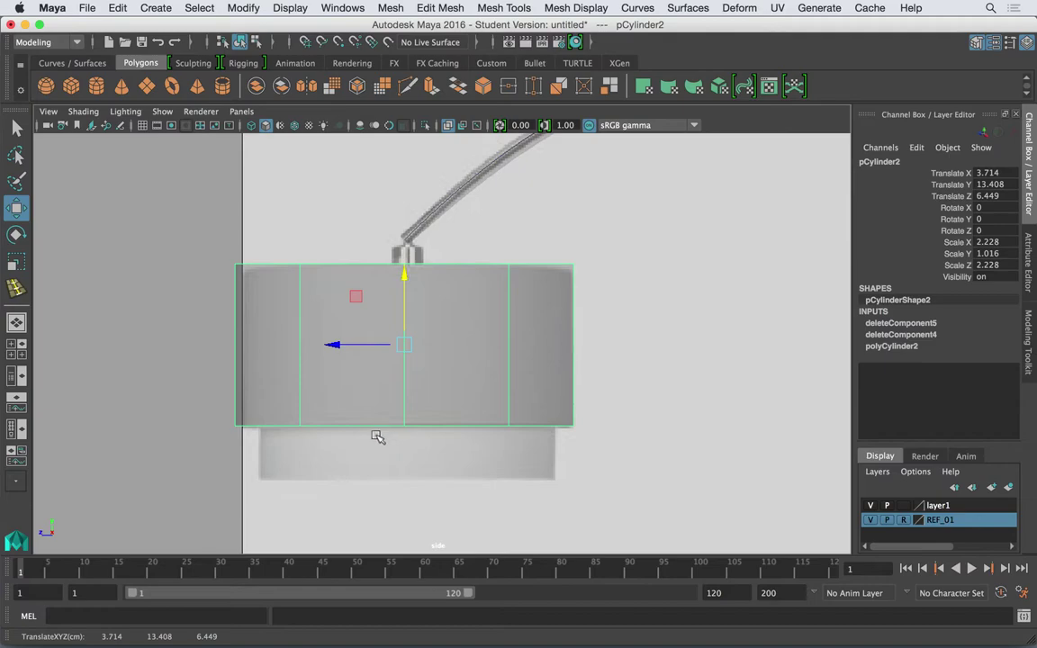
Extrude the cylinder's bottom edge loop inward with a thickness of -0.8
{"action": "key", "text": "space"}
{"action": "left_click_drag", "start_coordinate": [377, 417], "coordinate": [435, 310]}
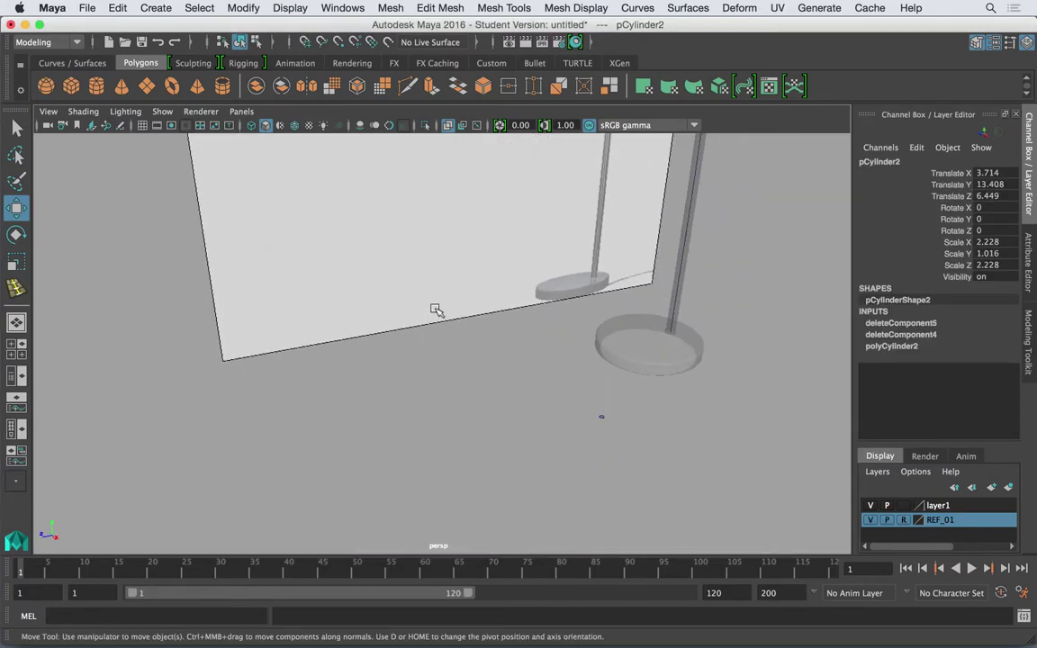
{"action": "middle_click_drag", "start_coordinate": [435, 310], "coordinate": [475, 468], "text": "alt"}
{"action": "right_click_drag", "start_coordinate": [474, 469], "coordinate": [385, 283], "text": "alt"}
{"action": "middle_click_drag", "start_coordinate": [384, 283], "coordinate": [473, 351], "text": "alt"}
{"action": "left_click_drag", "start_coordinate": [473, 351], "coordinate": [472, 270], "text": "alt"}
{"action": "right_click_drag", "start_coordinate": [472, 270], "coordinate": [567, 309], "text": "alt"}
{"action": "middle_click_drag", "start_coordinate": [568, 310], "coordinate": [562, 378], "text": "alt"}
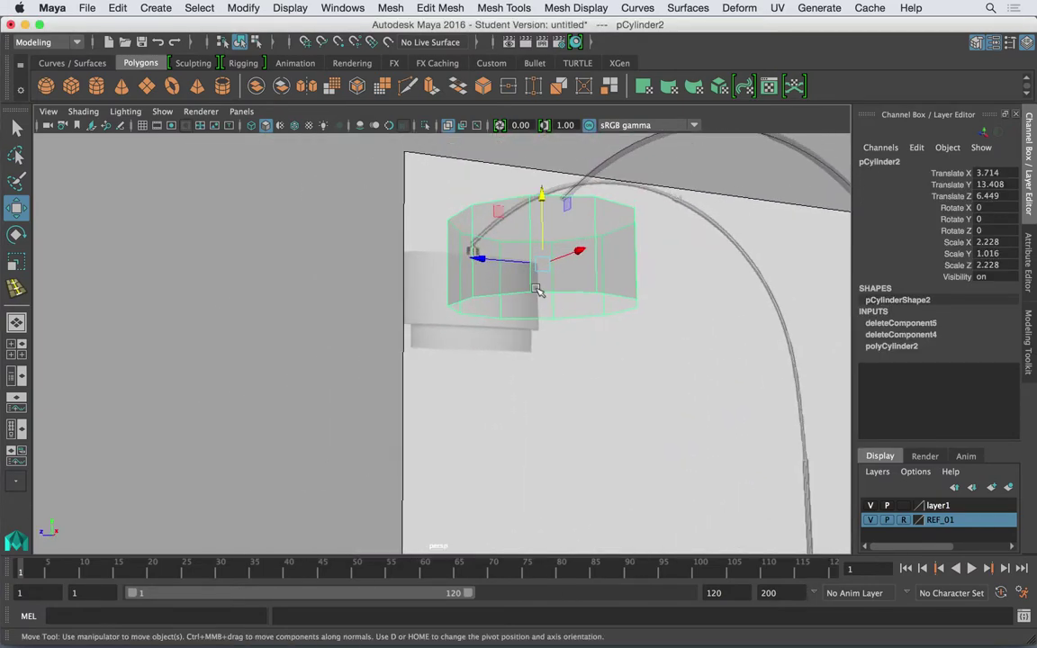
{"action": "right_click_drag", "start_coordinate": [535, 218], "coordinate": [550, 216]}
{"action": "left_click", "coordinate": [535, 179]}
{"action": "left_click", "coordinate": [505, 293]}
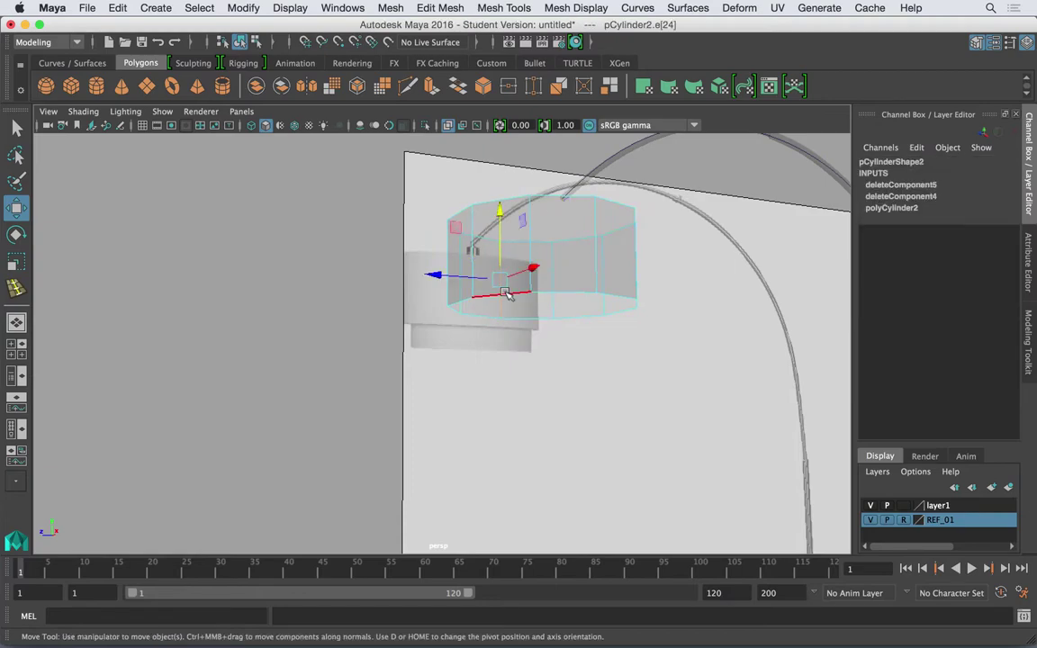
{"action": "double_click", "coordinate": [551, 292]}
{"action": "right_click_drag", "start_coordinate": [577, 301], "coordinate": [544, 258], "text": "alt"}
{"action": "middle_click_drag", "start_coordinate": [544, 258], "coordinate": [517, 280], "text": "alt"}
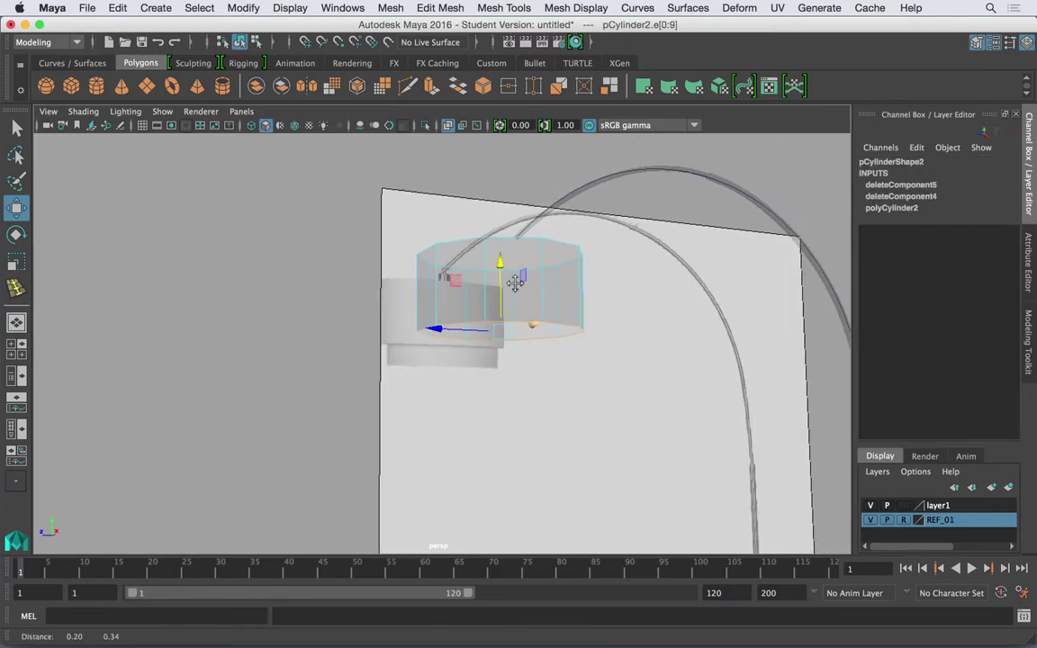
{"action": "right_click_drag", "start_coordinate": [516, 280], "coordinate": [583, 278], "text": "alt"}
{"action": "middle_click_drag", "start_coordinate": [583, 278], "coordinate": [509, 318], "text": "alt"}
{"action": "right_click_drag", "start_coordinate": [509, 318], "coordinate": [595, 275], "text": "alt"}
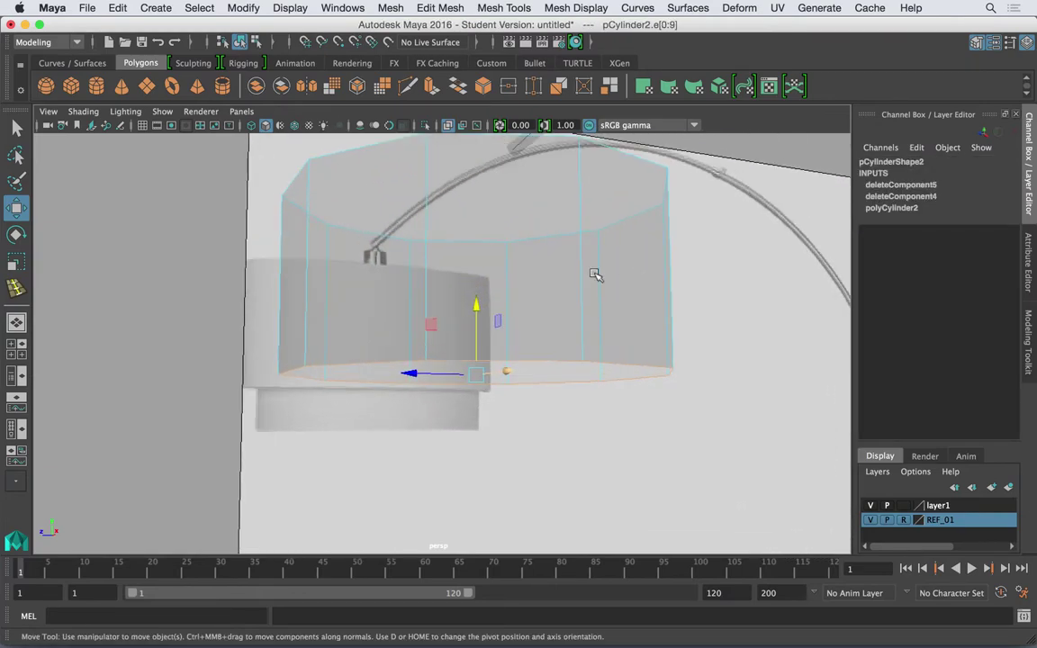
{"action": "left_click", "coordinate": [437, 87]}
{"action": "key", "text": "space"}
{"action": "left_click_drag", "start_coordinate": [532, 284], "coordinate": [577, 284]}
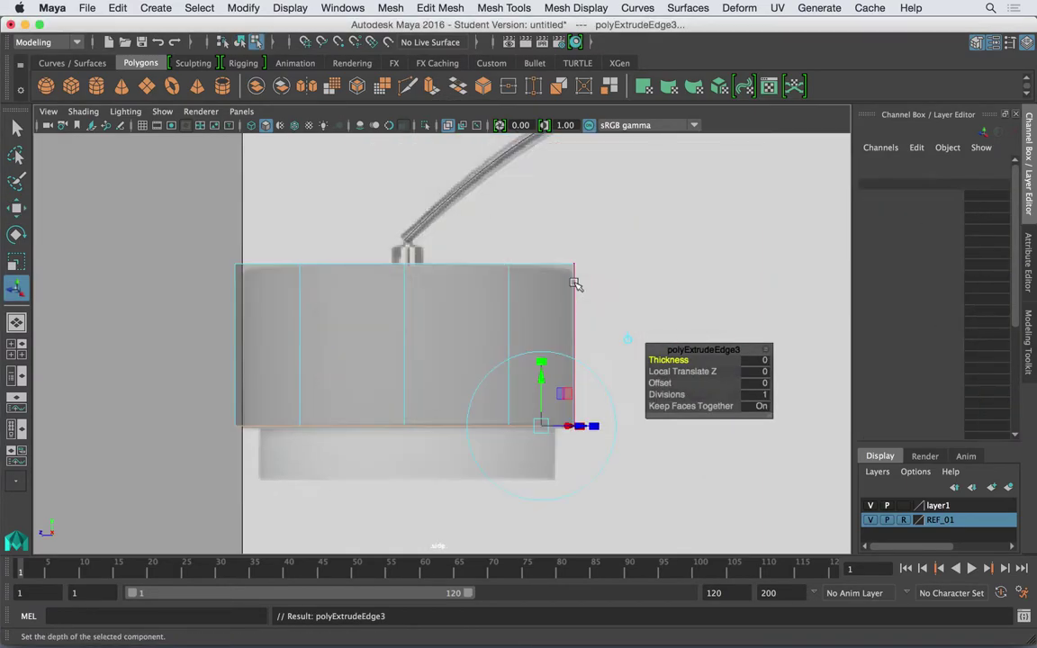
{"action": "right_click_drag", "start_coordinate": [468, 301], "coordinate": [604, 308], "text": "alt"}
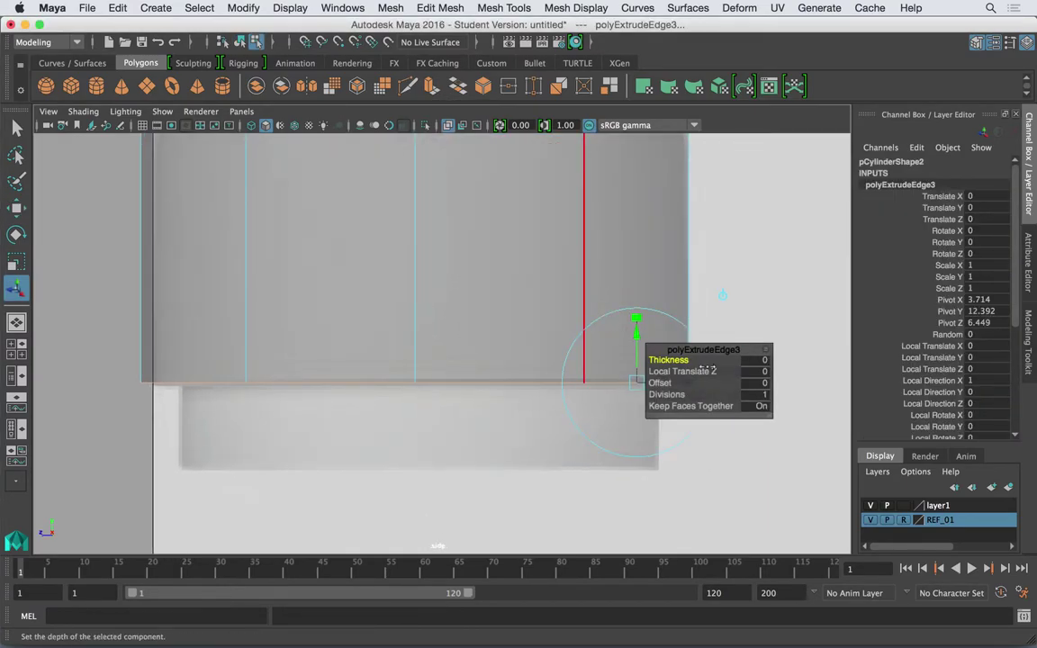
{"action": "left_click_drag", "start_coordinate": [660, 384], "coordinate": [670, 361]}
{"action": "key", "text": "super+z"}
Extrude the inner edge loop downward with a thickness of 0.9 to form the shade's lower tier
{"action": "key", "text": "space"}
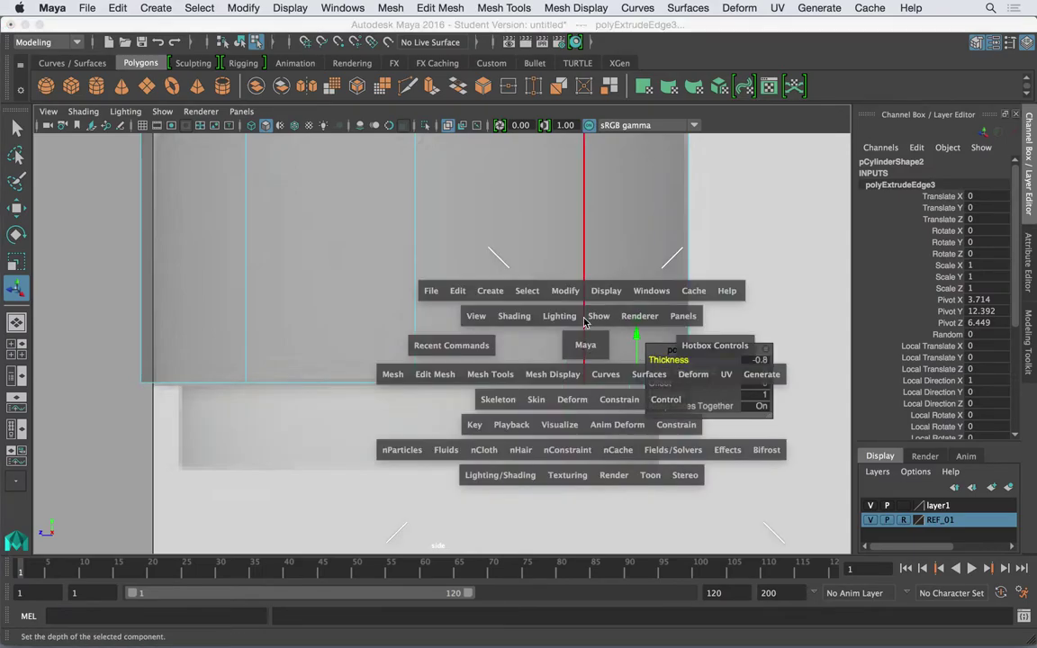
{"action": "left_click_drag", "start_coordinate": [585, 345], "coordinate": [563, 286]}
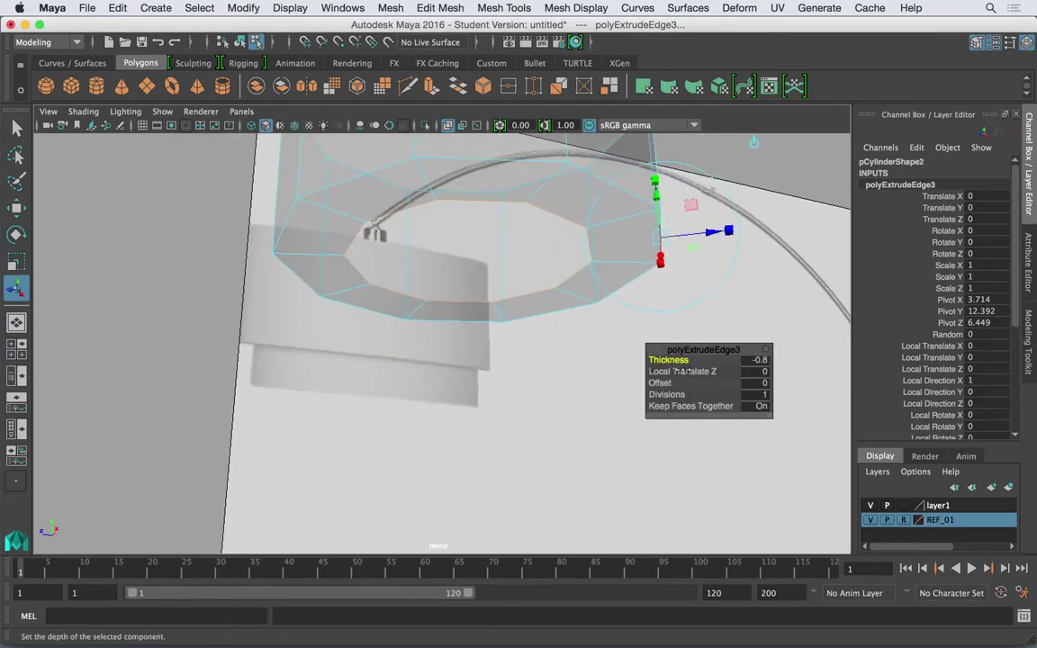
{"action": "left_click", "coordinate": [432, 86]}
{"action": "mouse_move", "coordinate": [669, 360]}
{"action": "left_mouse_down"}
{"action": "mouse_move", "coordinate": [683, 359]}
{"action": "mouse_move", "coordinate": [669, 359]}
{"action": "left_mouse_up"}
{"action": "key", "text": "space"}
{"action": "left_click_drag", "start_coordinate": [545, 262], "coordinate": [595, 262]}
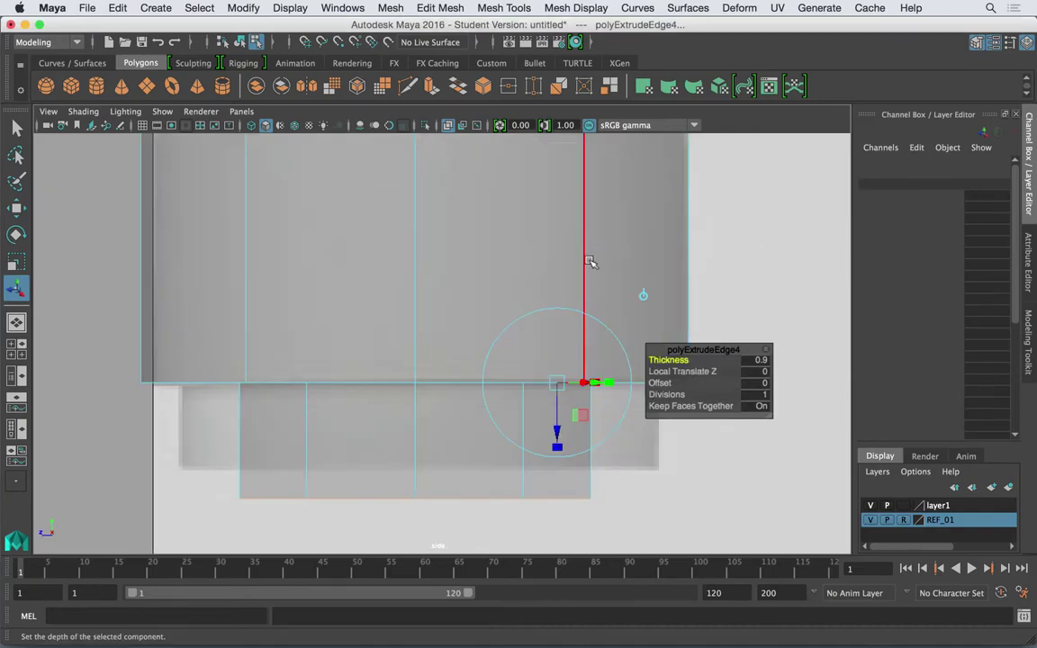
{"action": "scroll", "coordinate": [432, 275], "scroll_direction": "down", "scroll_amount": 3}
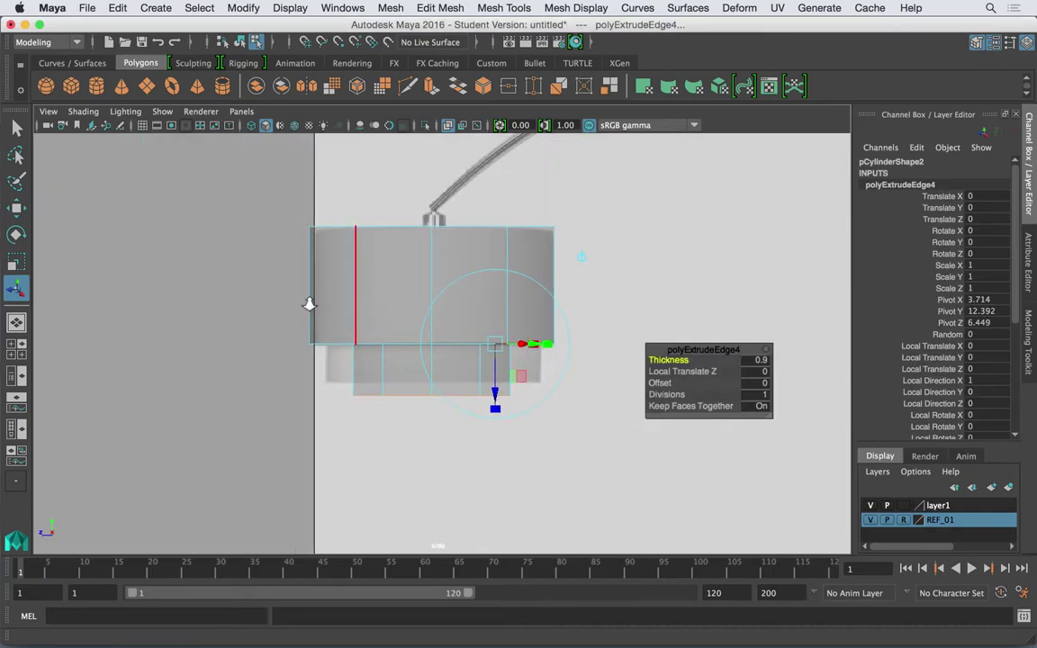
{"action": "scroll", "coordinate": [396, 310], "scroll_direction": "up", "scroll_amount": 2}
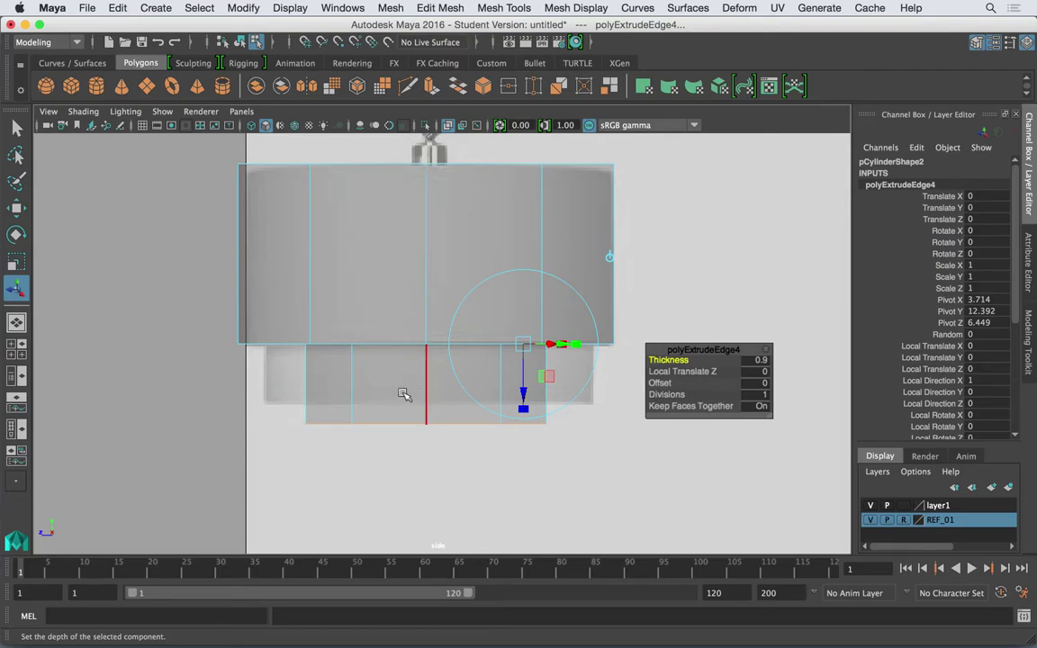
Move the lower tier's bottom vertices up to the bottom edge of the reference shade, at about Y 11.71
{"action": "right_click_drag", "start_coordinate": [345, 390], "coordinate": [284, 215]}
{"action": "left_click_drag", "start_coordinate": [272, 399], "coordinate": [584, 484]}
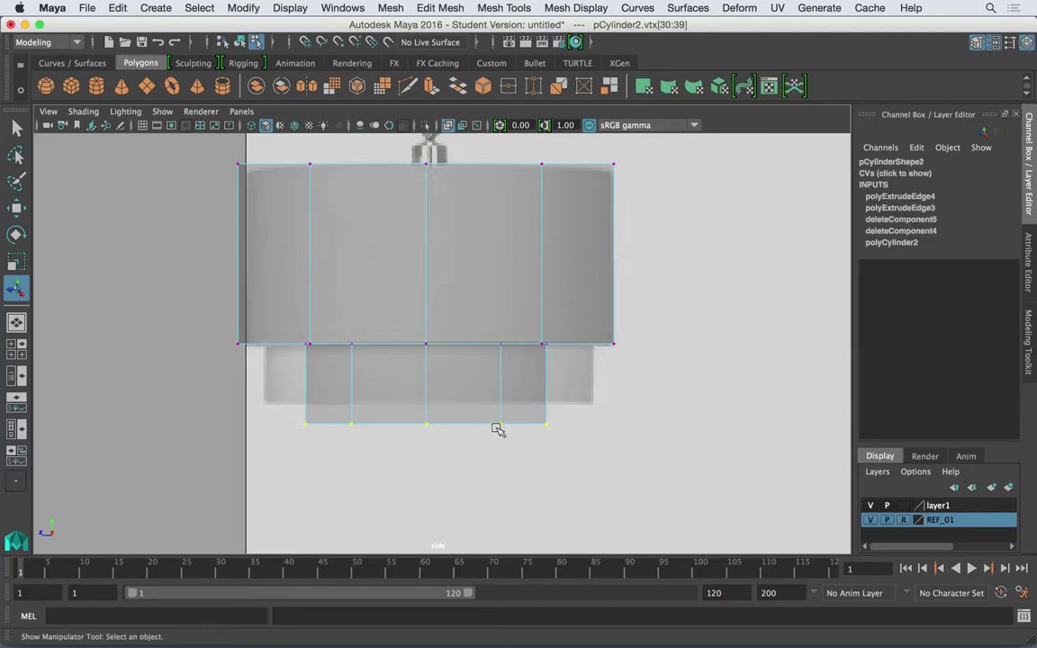
{"action": "key", "text": "w"}
{"action": "left_click_drag", "start_coordinate": [428, 359], "coordinate": [428, 338]}
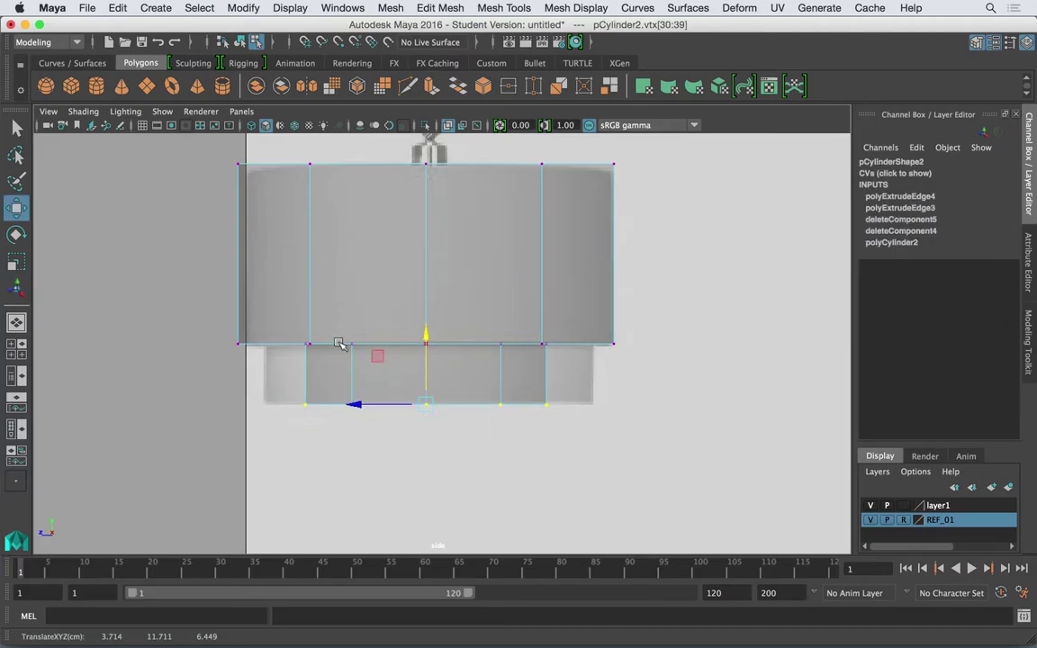
Select the lower tier's full face loop and scale it outward to match the width of the reference shade's lower tier
{"action": "key", "text": "space"}
{"action": "left_click_drag", "start_coordinate": [326, 370], "coordinate": [380, 303]}
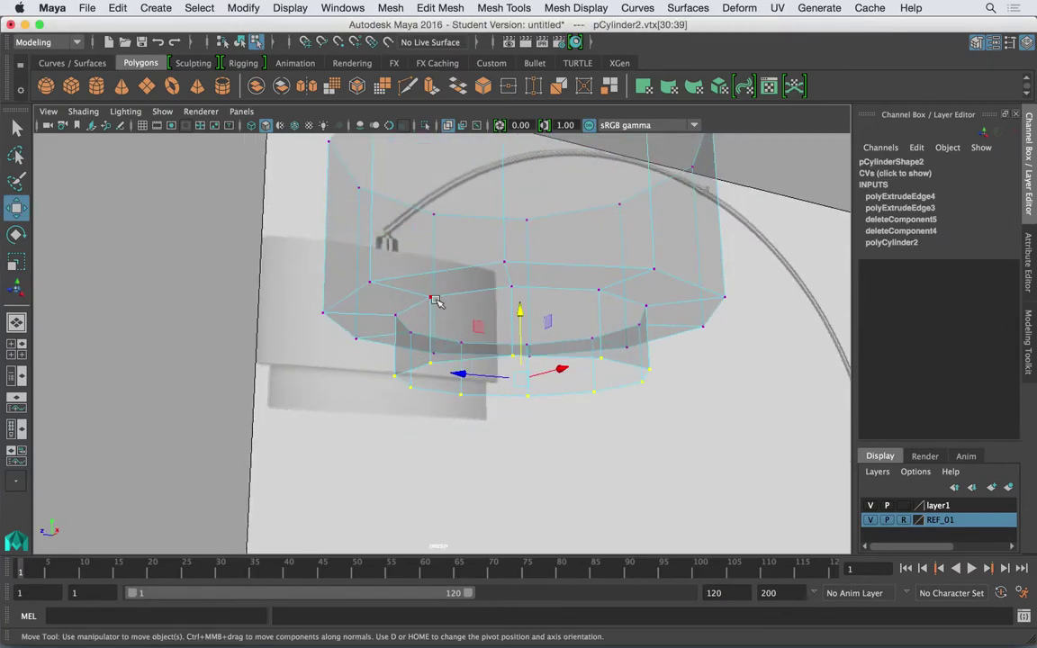
{"action": "right_click_drag", "start_coordinate": [442, 308], "coordinate": [456, 257]}
{"action": "left_click", "coordinate": [423, 340]}
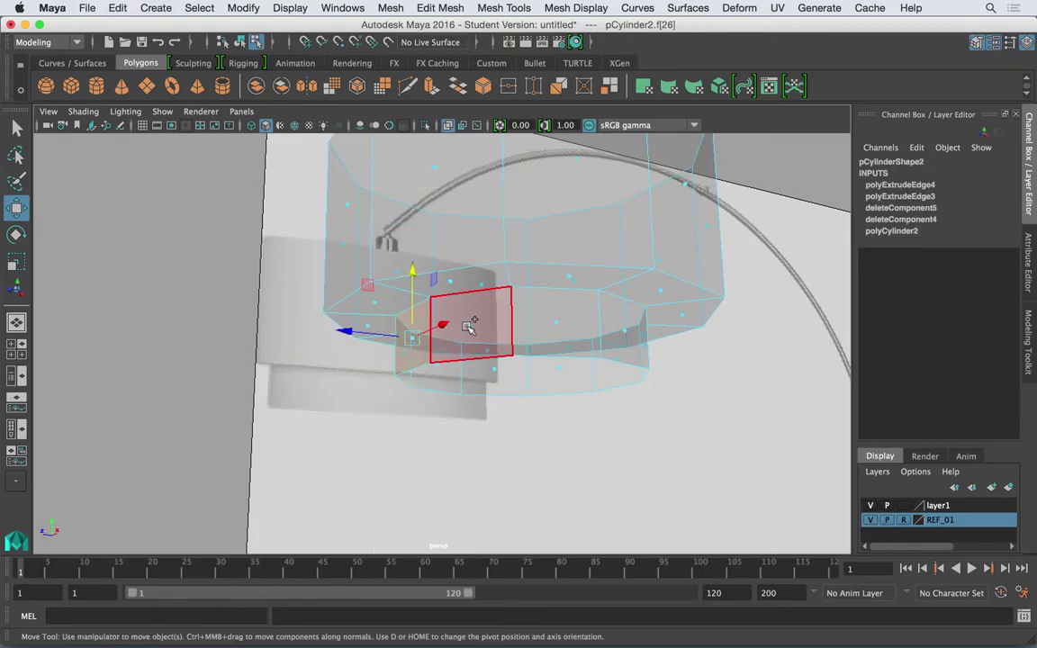
{"action": "double_click", "coordinate": [470, 326]}
{"action": "left_click_drag", "start_coordinate": [475, 324], "coordinate": [482, 308], "text": "alt"}
{"action": "key", "text": "r"}
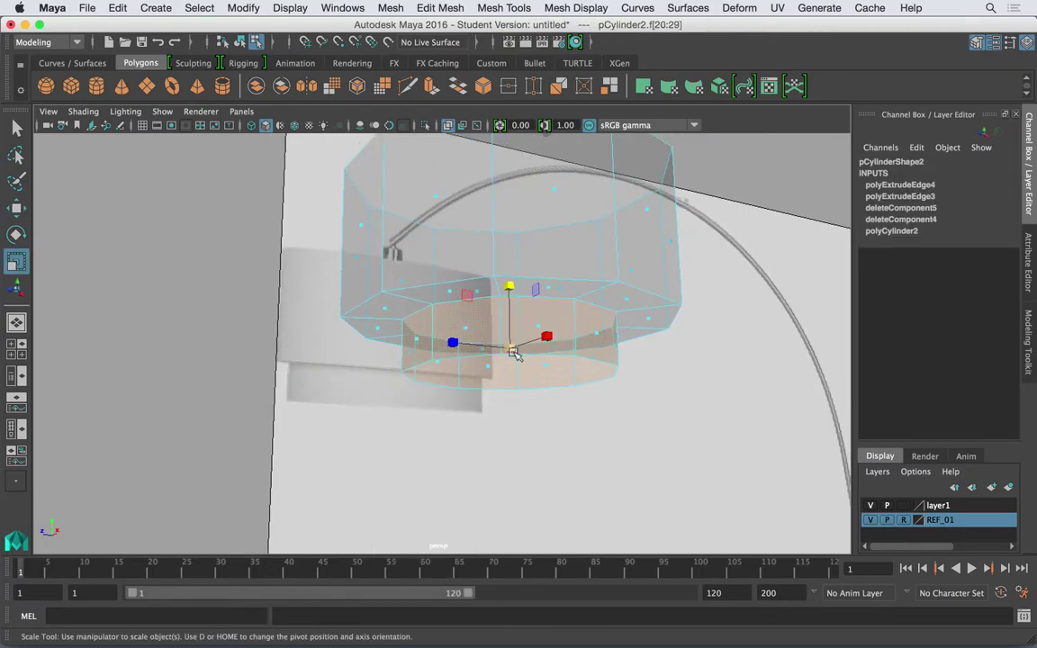
{"action": "key", "text": "space"}
{"action": "left_click_drag", "start_coordinate": [523, 347], "coordinate": [549, 340]}
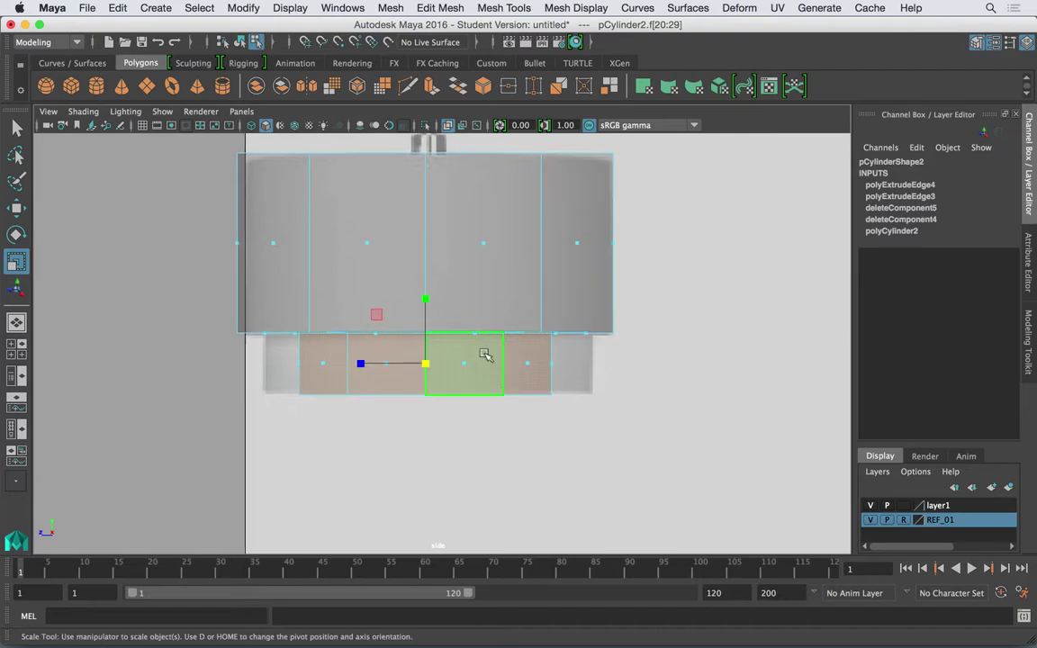
{"action": "left_click_drag", "start_coordinate": [425, 367], "coordinate": [484, 368]}
Raise the widened lower tier's bottom vertices to meet the reference shade's bottom edge, at about Y 11.73
{"action": "right_click_drag", "start_coordinate": [377, 225], "coordinate": [306, 233]}
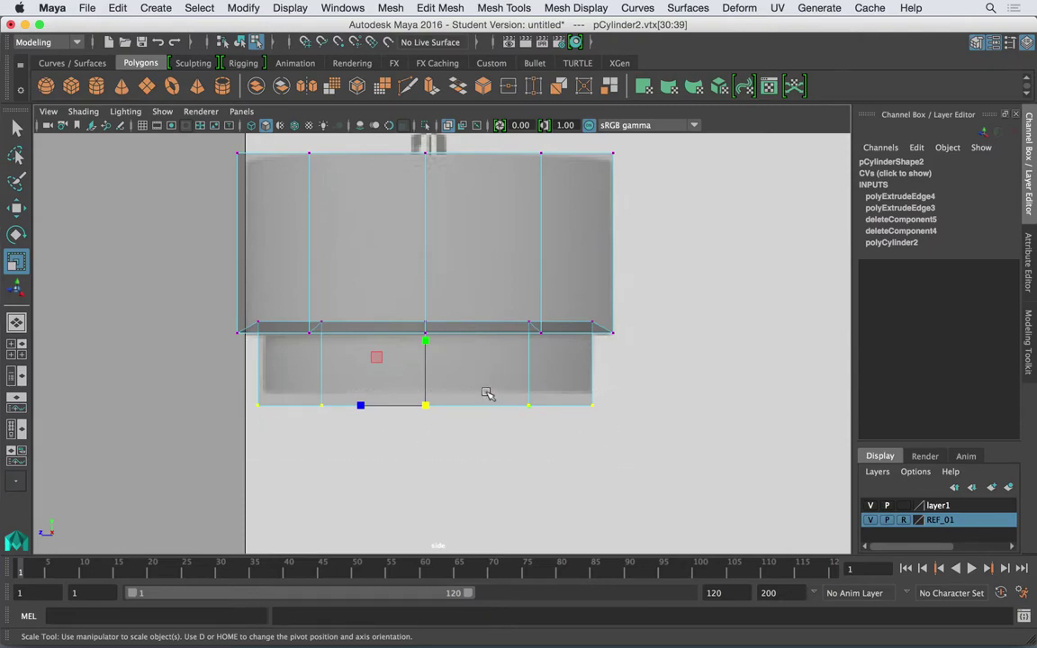
{"action": "key", "text": "w"}
{"action": "left_click_drag", "start_coordinate": [429, 338], "coordinate": [428, 323]}
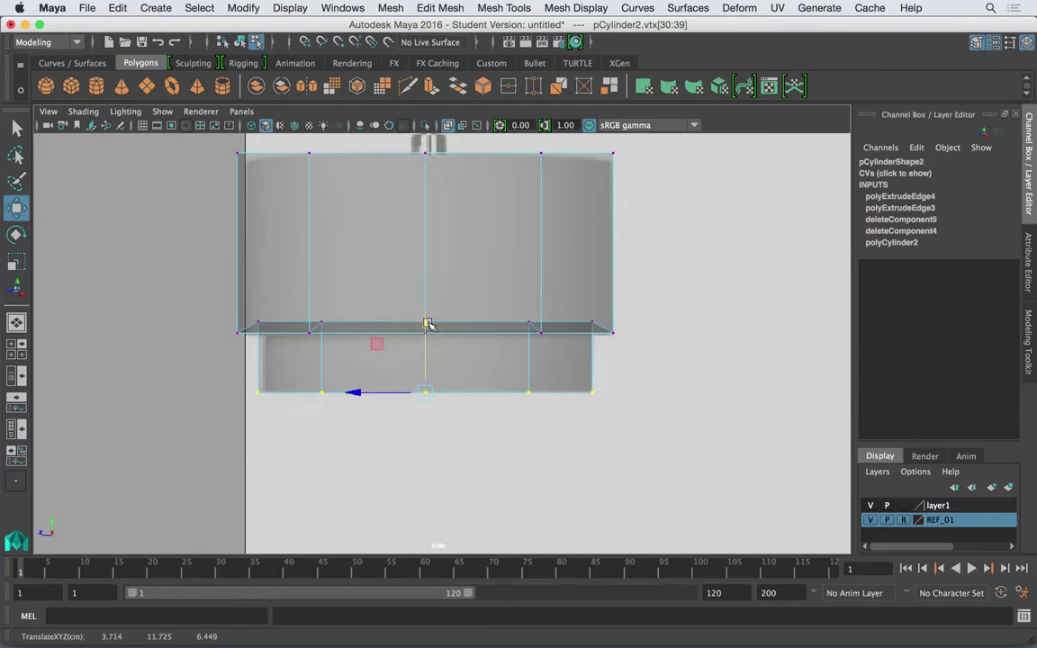
Lower the inner vertex loop between the two tiers until it is level with the upper tier's bottom edge
{"action": "left_click_drag", "start_coordinate": [248, 295], "coordinate": [405, 321]}
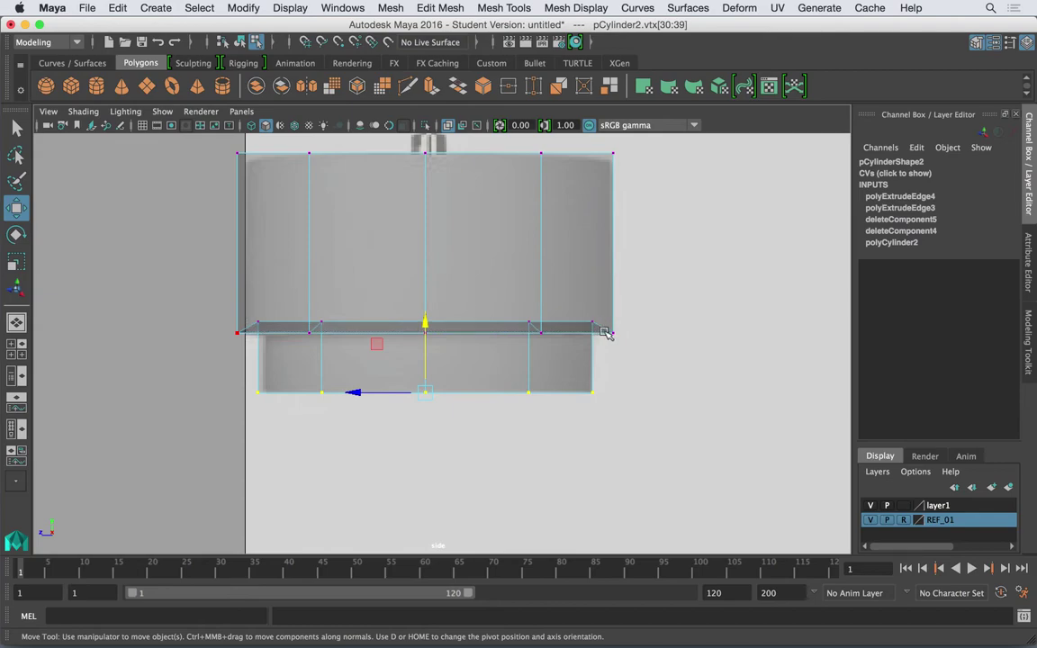
{"action": "left_click_drag", "start_coordinate": [607, 334], "coordinate": [608, 334]}
{"action": "left_click_drag", "start_coordinate": [426, 250], "coordinate": [422, 290]}
{"action": "key", "text": "space"}
{"action": "right_click_drag", "start_coordinate": [421, 290], "coordinate": [390, 295], "text": "alt"}
{"action": "left_click_drag", "start_coordinate": [389, 295], "coordinate": [530, 345], "text": "alt"}
{"action": "key", "text": "space"}
Temporarily hide polygon objects in the side view to examine the reference shade's outline, and show them again
{"action": "middle_click_drag", "start_coordinate": [342, 230], "coordinate": [463, 336], "text": "alt"}
{"action": "right_click_drag", "start_coordinate": [463, 336], "coordinate": [639, 313], "text": "alt"}
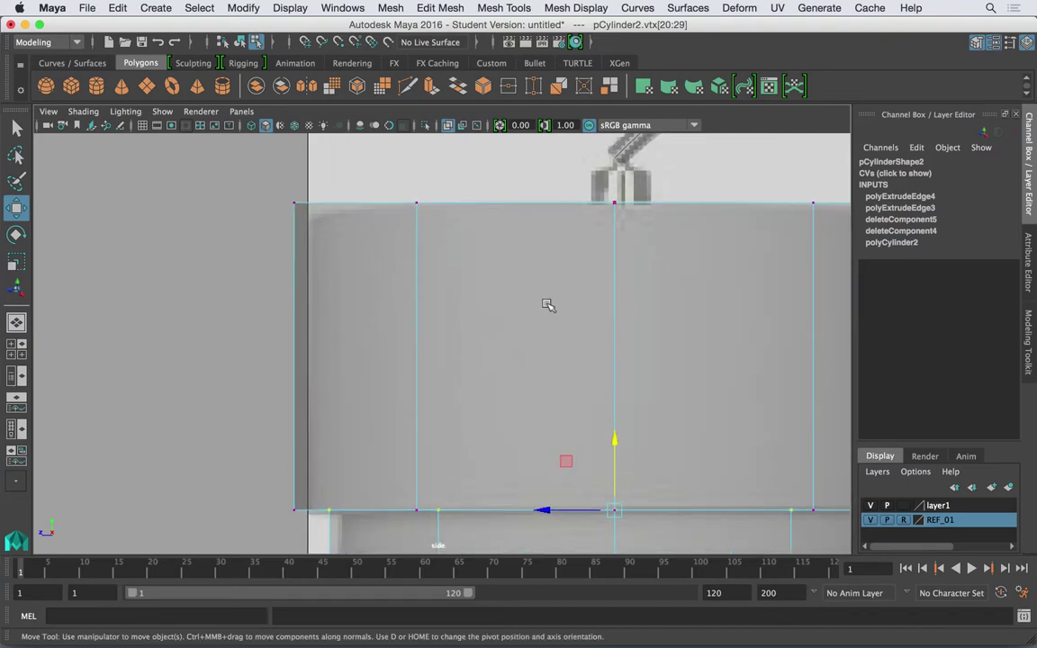
{"action": "right_click_drag", "start_coordinate": [520, 232], "coordinate": [545, 214]}
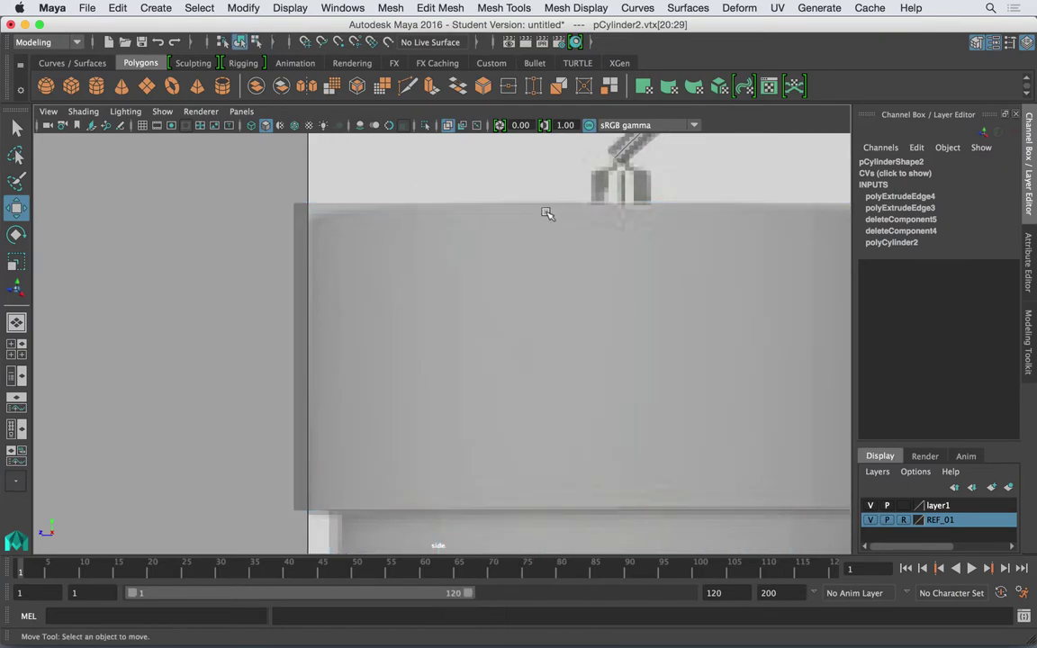
{"action": "left_click", "coordinate": [162, 112]}
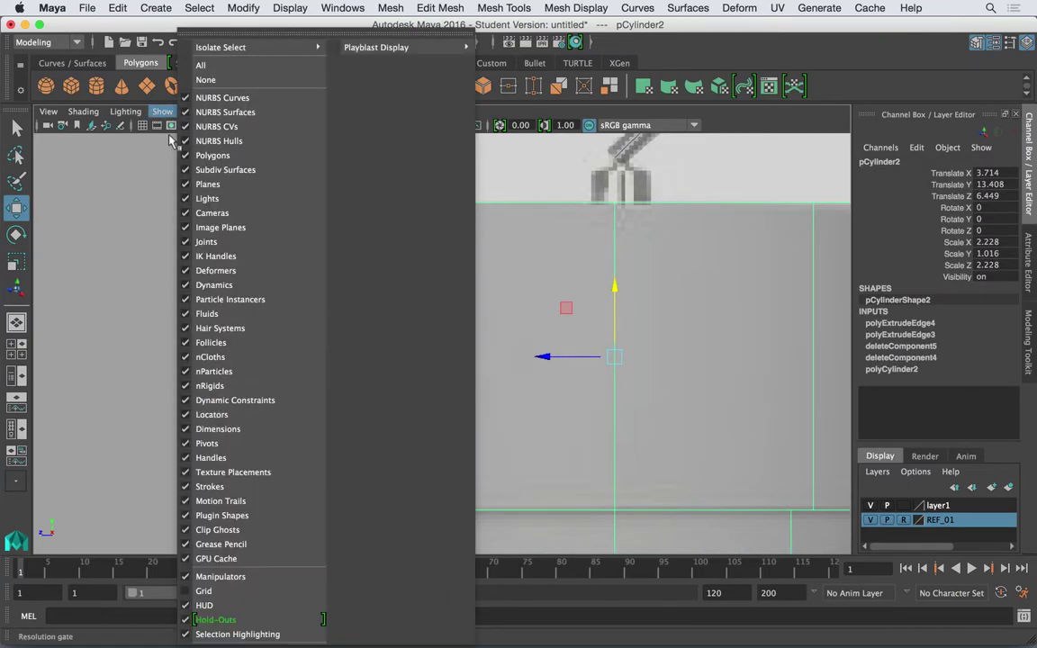
{"action": "left_click", "coordinate": [232, 156]}
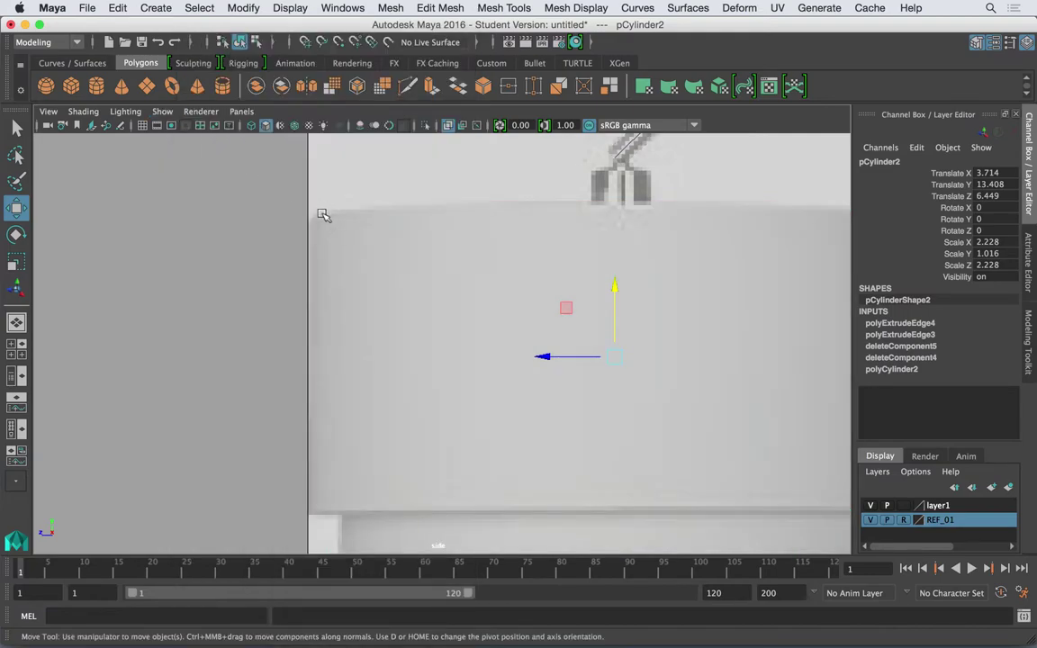
{"action": "middle_click_drag", "start_coordinate": [322, 215], "coordinate": [286, 149], "text": "alt"}
{"action": "mouse_move", "coordinate": [394, 374]}
{"action": "middle_mouse_down", "text": "alt"}
{"action": "mouse_move", "coordinate": [306, 248]}
{"action": "mouse_move", "coordinate": [155, 249]}
{"action": "middle_mouse_up", "text": "alt"}
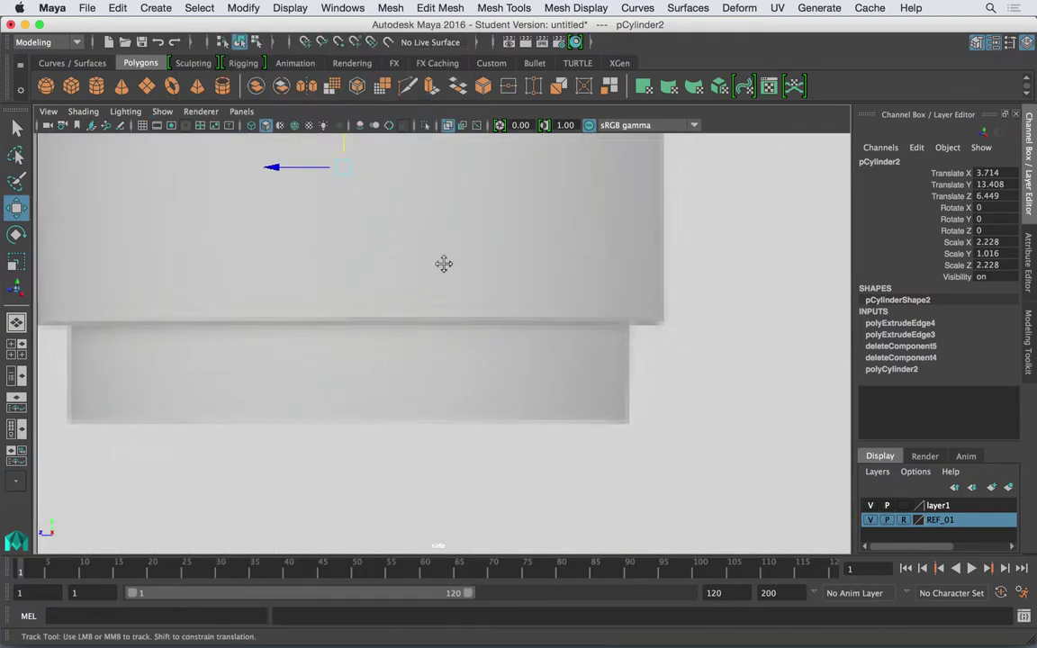
{"action": "middle_click_drag", "start_coordinate": [444, 264], "coordinate": [498, 340], "text": "alt"}
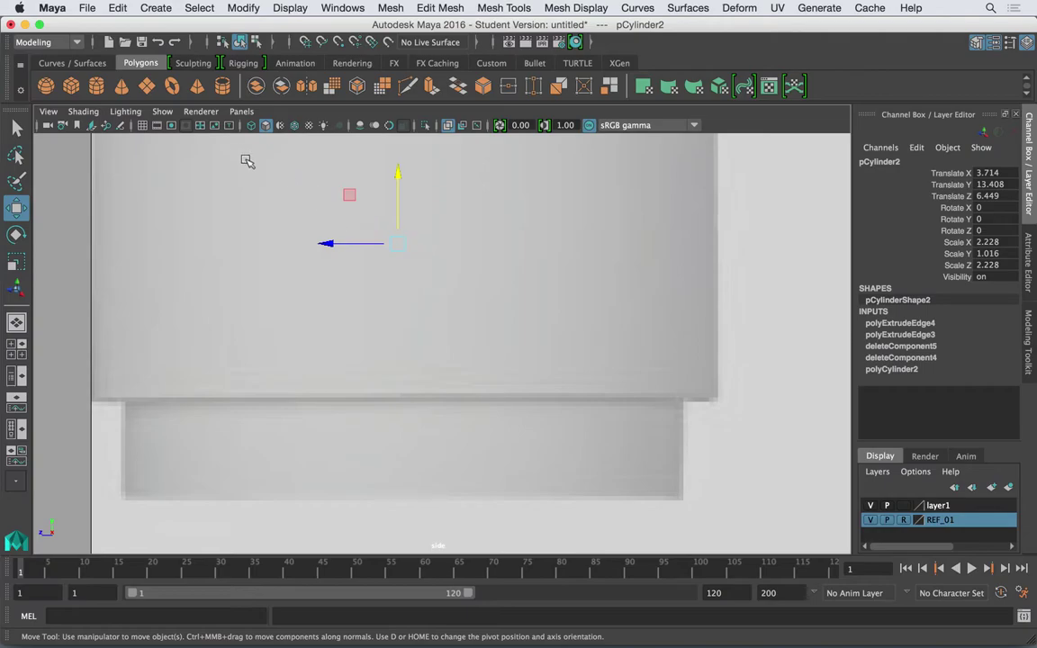
{"action": "left_click", "coordinate": [162, 110]}
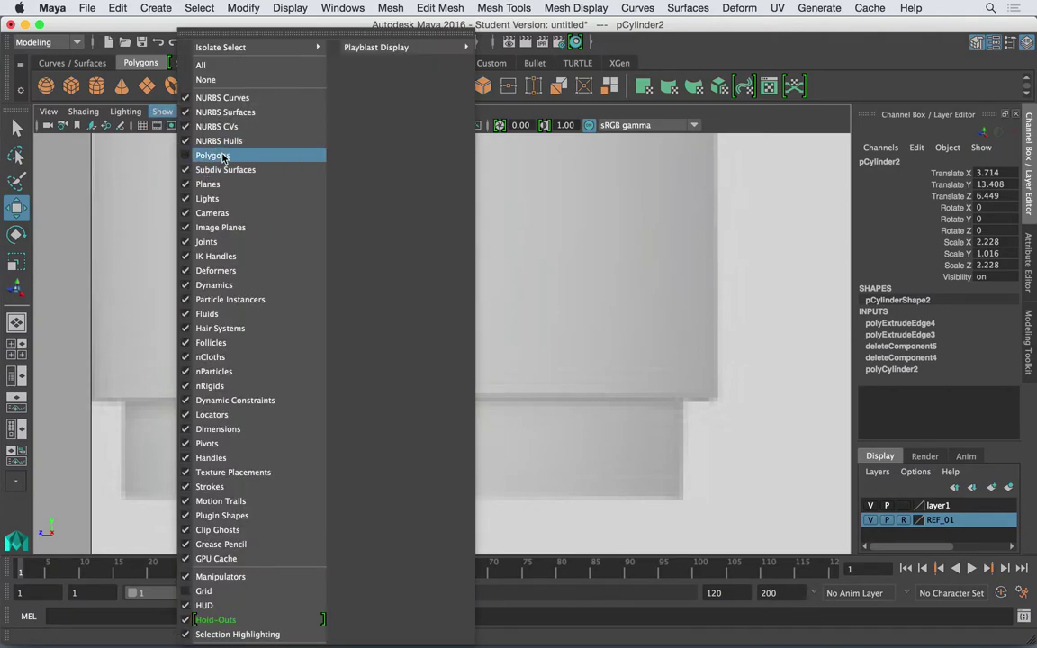
{"action": "left_click", "coordinate": [203, 153]}
Turn off X-ray shading in the perspective view and extrude all the lampshade's faces with a thickness of 0.03
{"action": "key", "text": "space"}
{"action": "left_click_drag", "start_coordinate": [379, 257], "coordinate": [377, 210]}
{"action": "middle_click_drag", "start_coordinate": [459, 315], "coordinate": [327, 187], "text": "alt"}
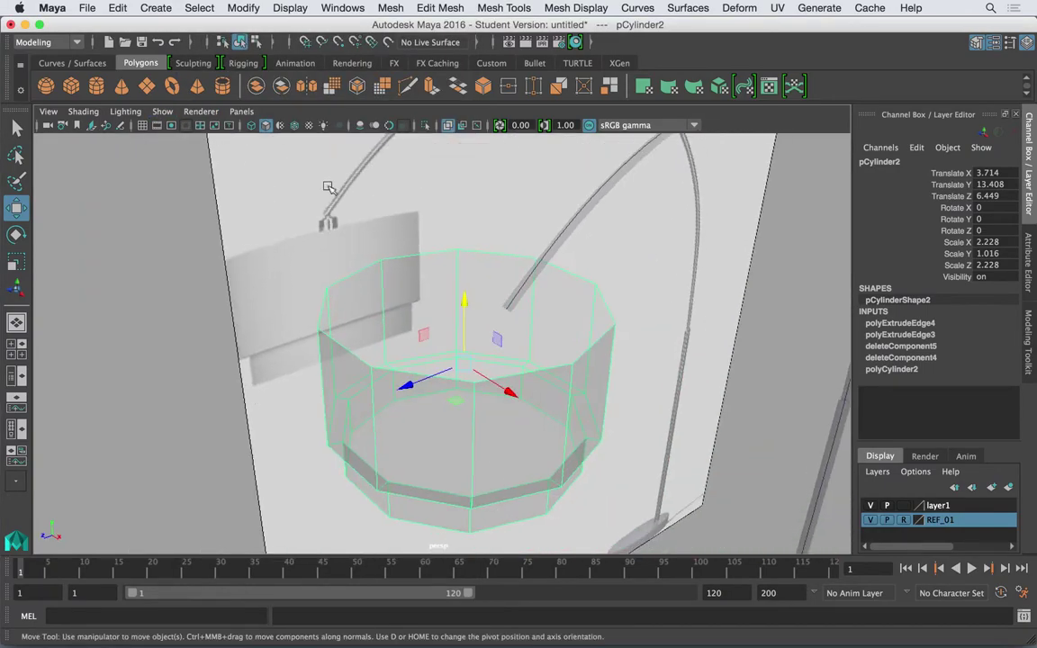
{"action": "middle_click_drag", "start_coordinate": [389, 304], "coordinate": [353, 212], "text": "alt"}
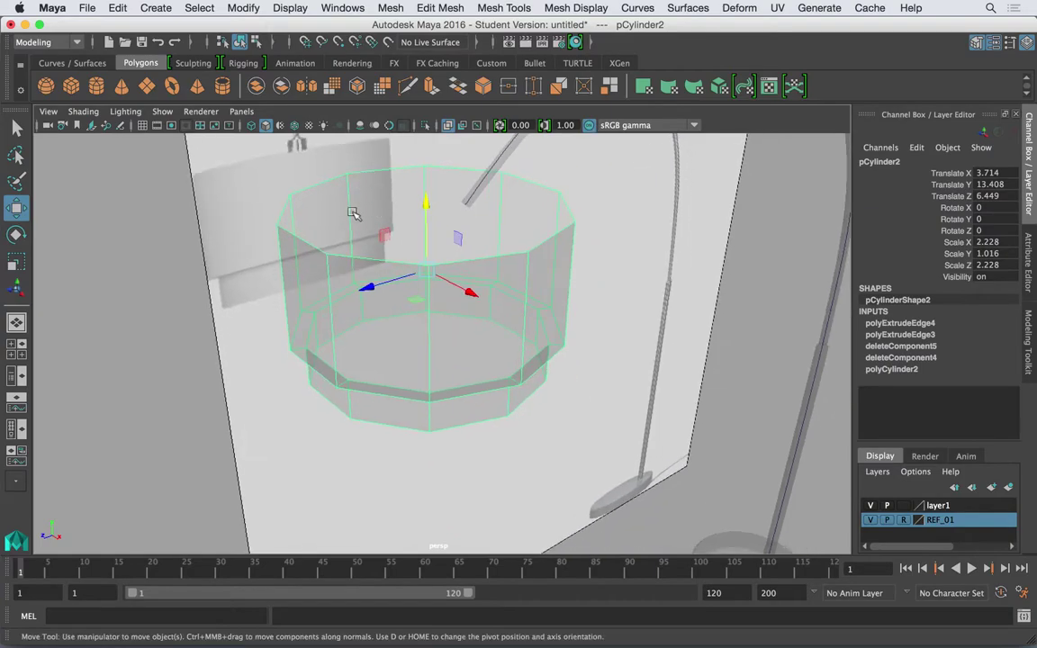
{"action": "left_click", "coordinate": [448, 126]}
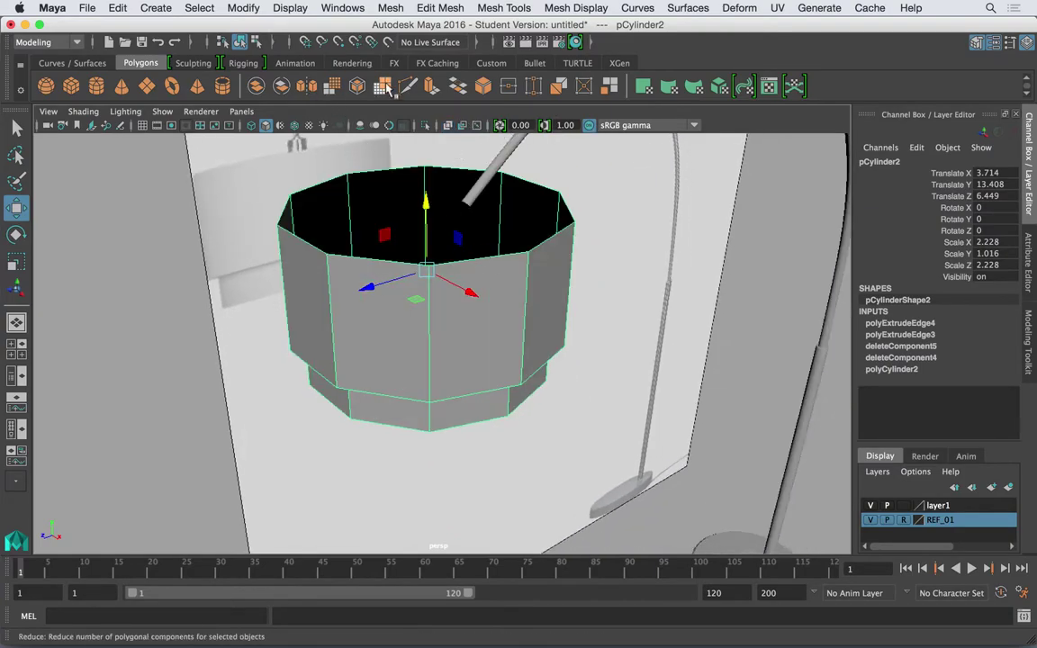
{"action": "left_click", "coordinate": [383, 85]}
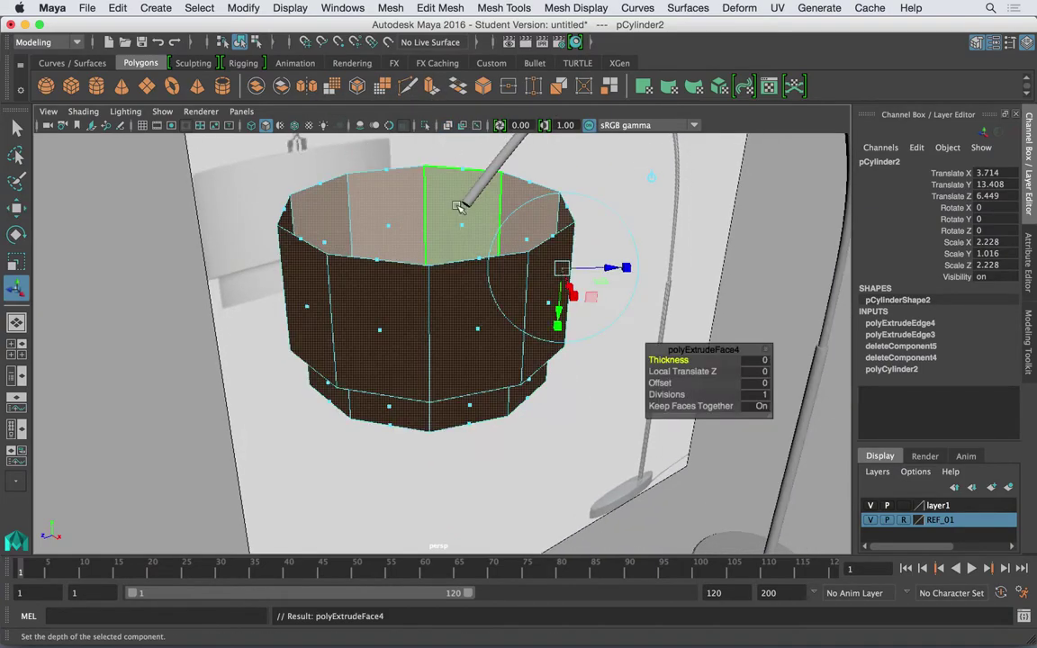
{"action": "left_click", "coordinate": [755, 361]}
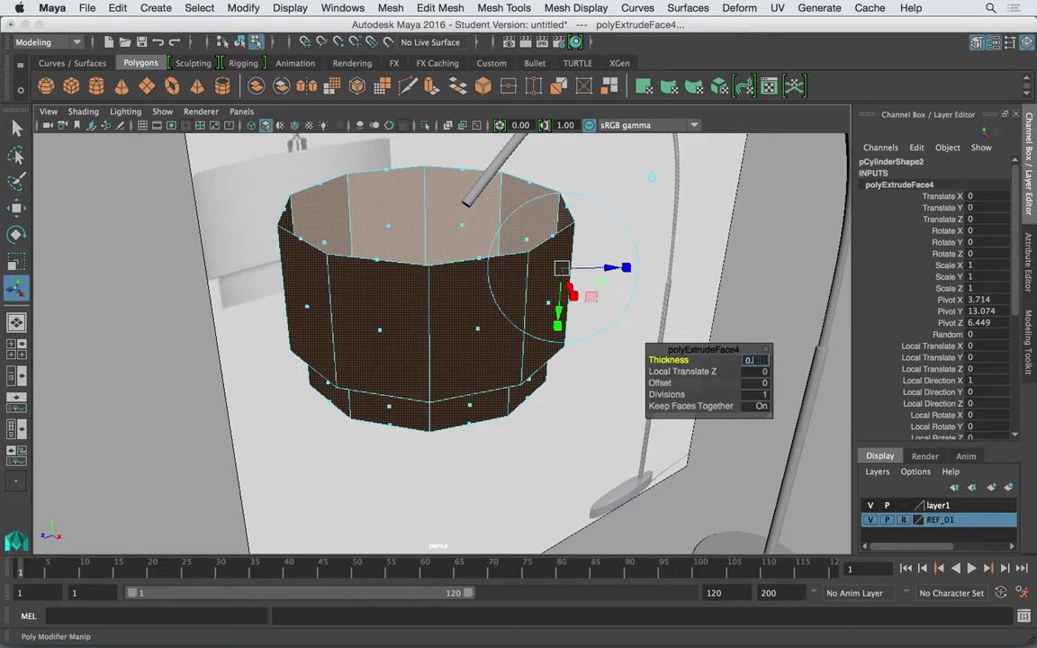
{"action": "key", "text": "Return"}
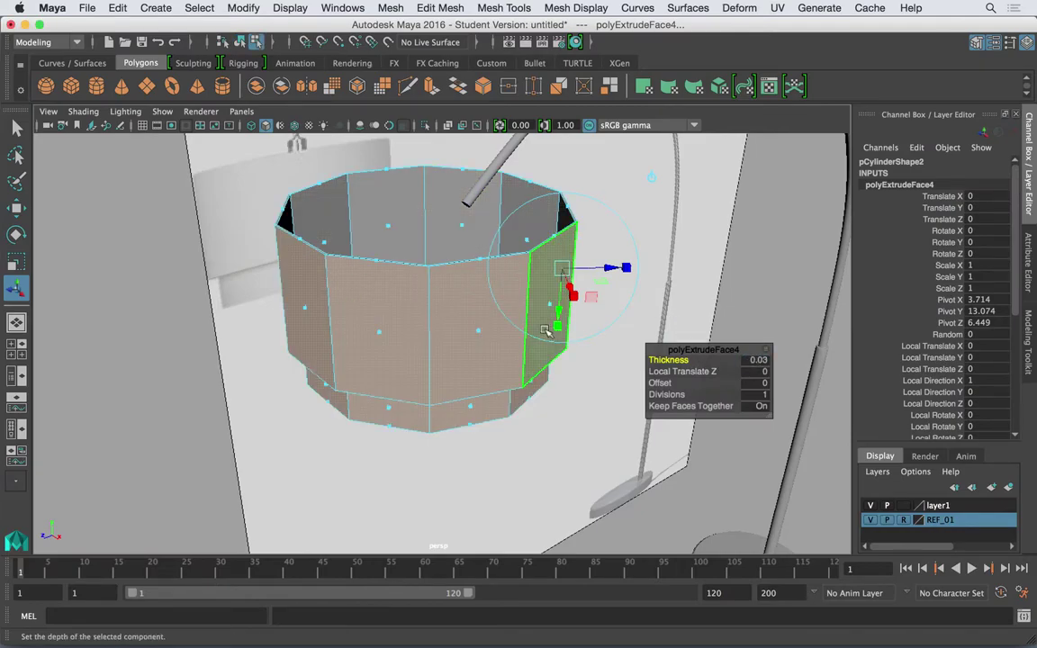
Set the lampshade extrusion's thickness to 0.04 and return to object mode
{"action": "right_click_drag", "start_coordinate": [460, 309], "coordinate": [497, 305], "text": "alt"}
{"action": "left_click_drag", "start_coordinate": [497, 303], "coordinate": [503, 337], "text": "alt"}
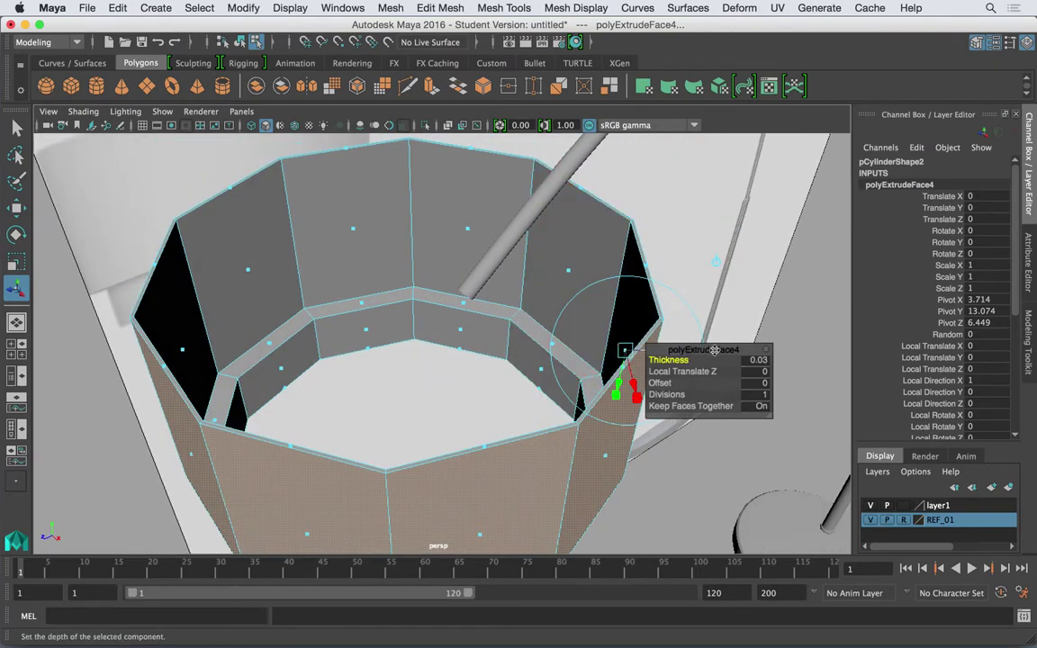
{"action": "left_click", "coordinate": [761, 360]}
{"action": "type", "text": "0.0"}
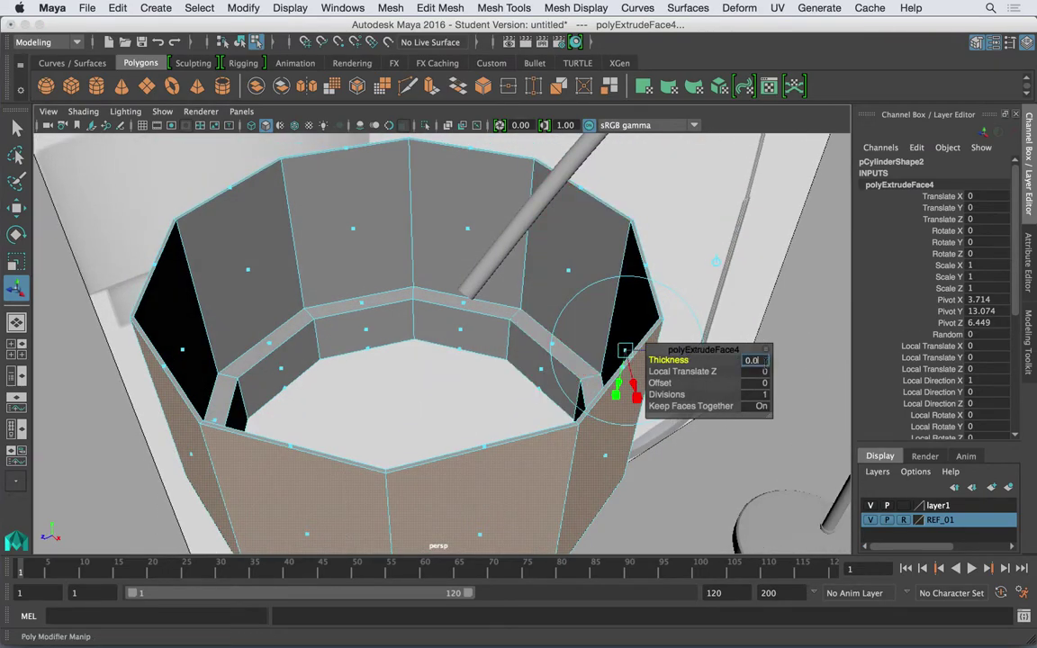
{"action": "type", "text": "4"}
{"action": "key", "text": "Return"}
{"action": "right_click_drag", "start_coordinate": [595, 221], "coordinate": [621, 204]}
Add the arc pole to the selection as the last object and open the Align Objects options
{"action": "left_click_drag", "start_coordinate": [621, 231], "coordinate": [500, 378], "text": "alt"}
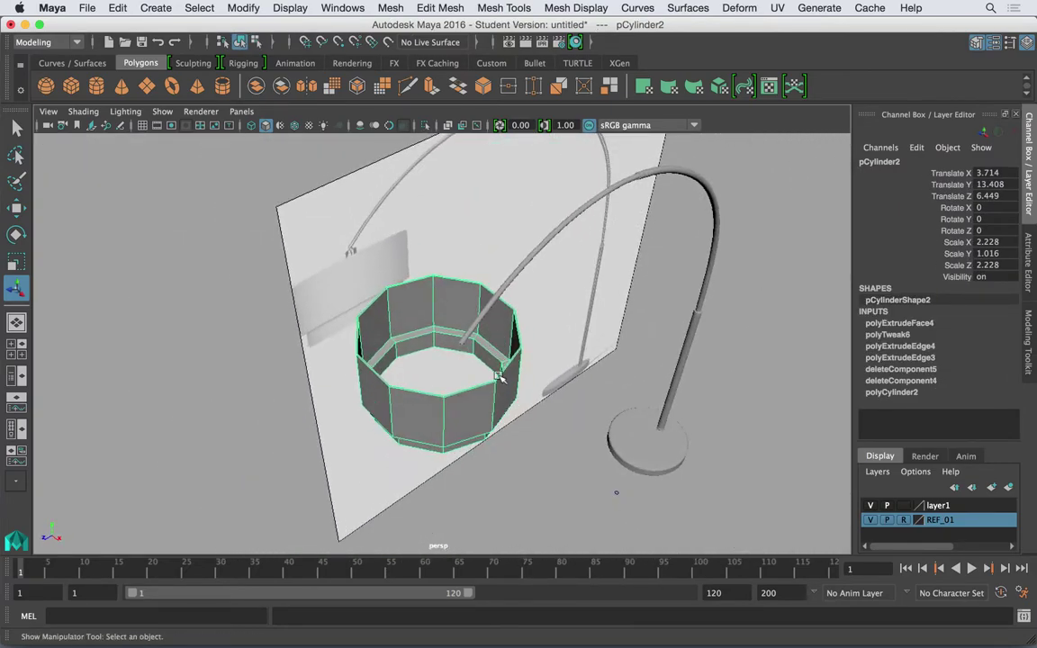
{"action": "left_click_drag", "start_coordinate": [539, 250], "coordinate": [555, 269], "text": "alt"}
{"action": "left_click", "coordinate": [544, 254]}
{"action": "left_click_drag", "start_coordinate": [625, 262], "coordinate": [577, 267], "text": "alt"}
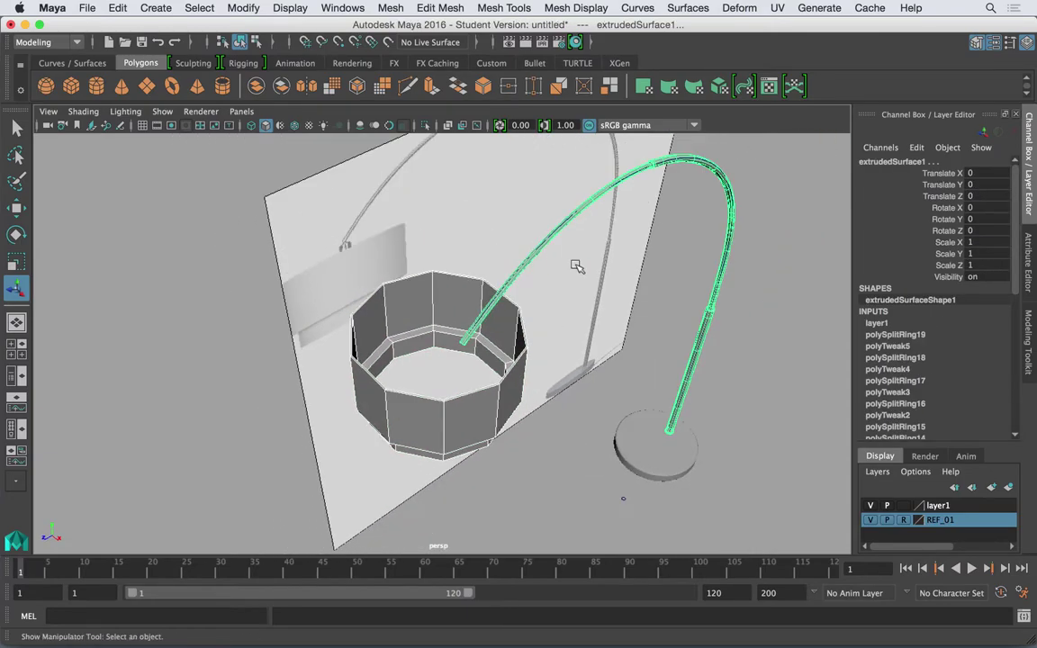
{"action": "left_click", "coordinate": [193, 8]}
{"action": "mouse_move", "coordinate": [241, 7]}
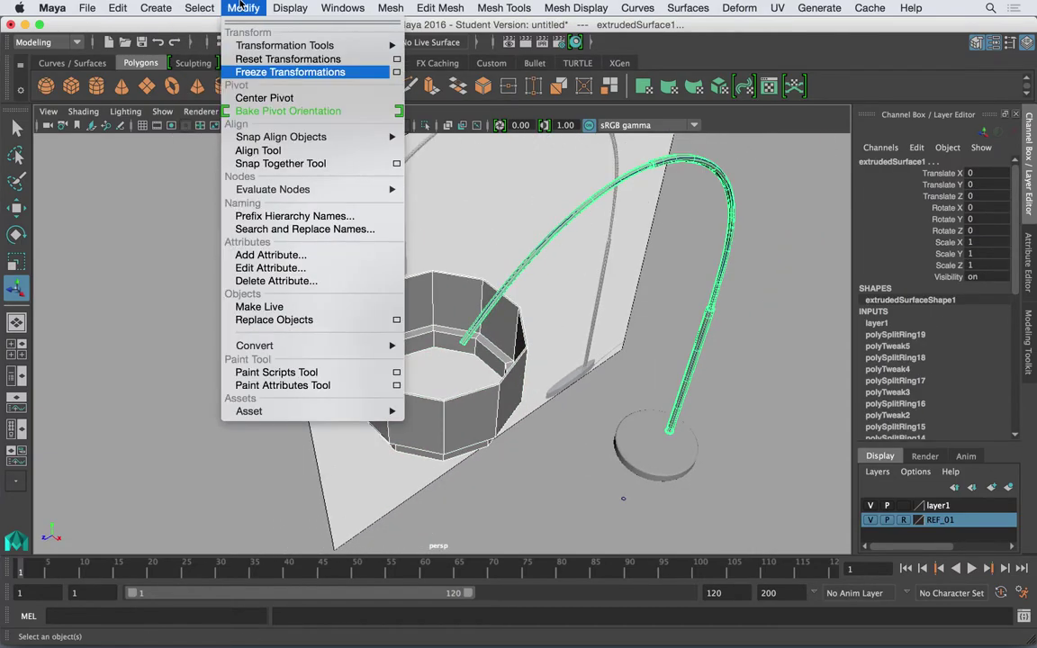
{"action": "mouse_move", "coordinate": [297, 137]}
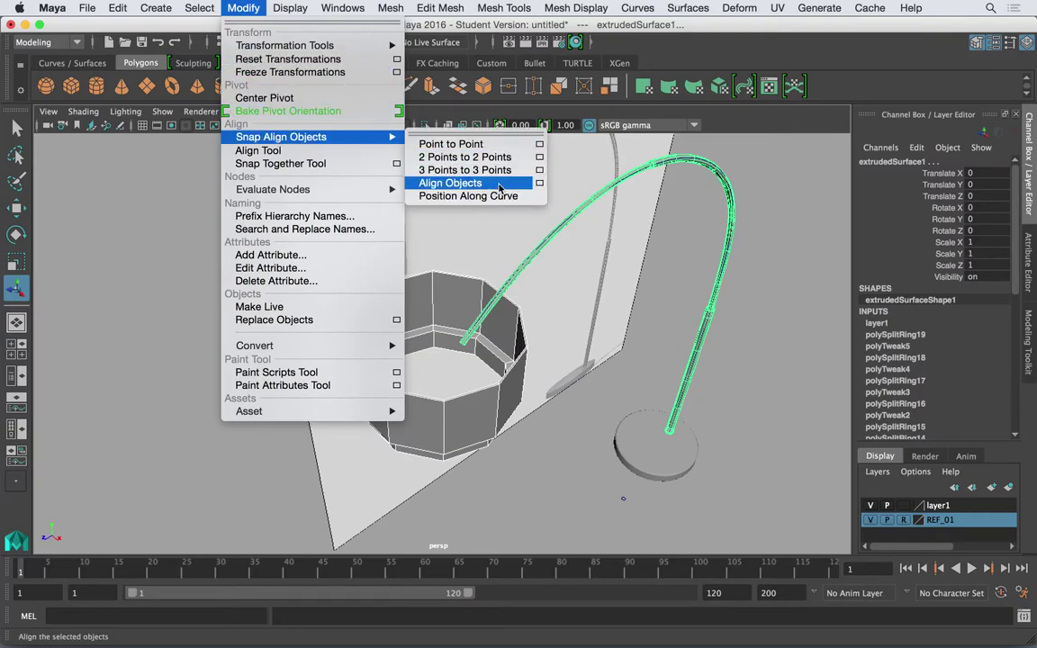
{"action": "left_click", "coordinate": [540, 183]}
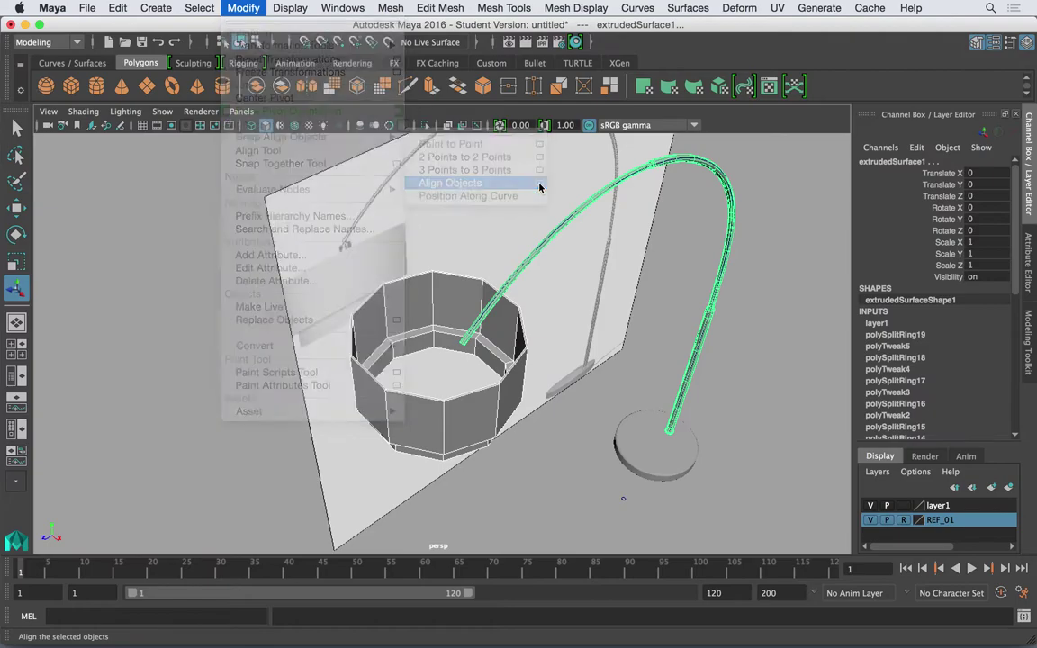
{"action": "left_click_drag", "start_coordinate": [746, 33], "coordinate": [869, 176]}
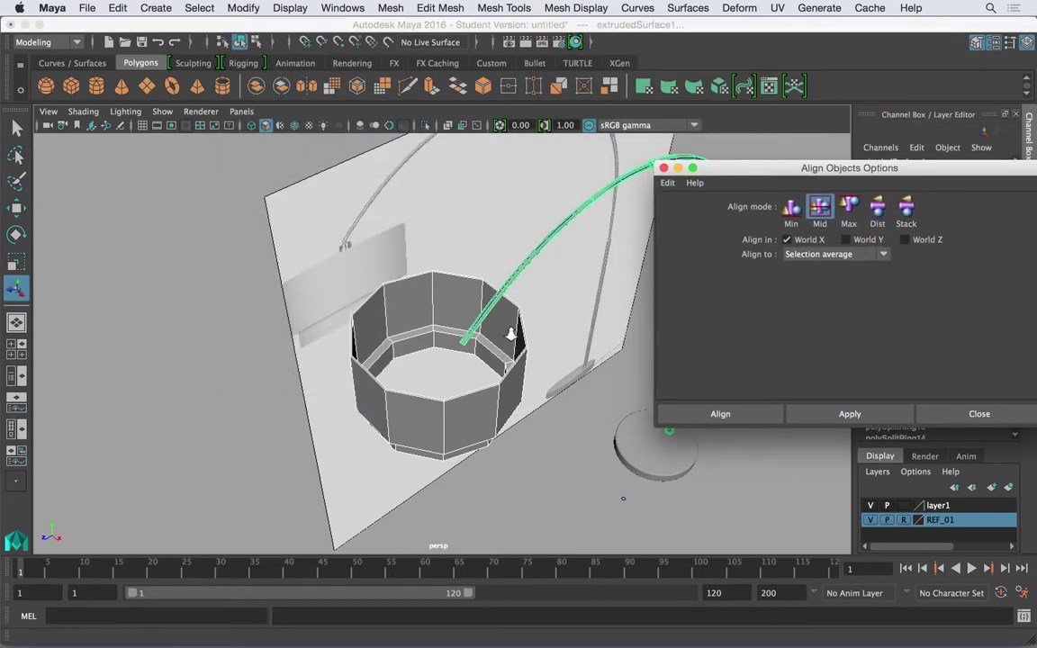
{"action": "right_click_drag", "start_coordinate": [509, 333], "coordinate": [394, 262], "text": "alt"}
{"action": "key", "text": "w"}
{"action": "mouse_move", "coordinate": [438, 293]}
{"action": "left_mouse_down", "text": "alt"}
{"action": "mouse_move", "coordinate": [450, 309]}
{"action": "mouse_move", "coordinate": [440, 304]}
{"action": "left_mouse_up", "text": "alt"}
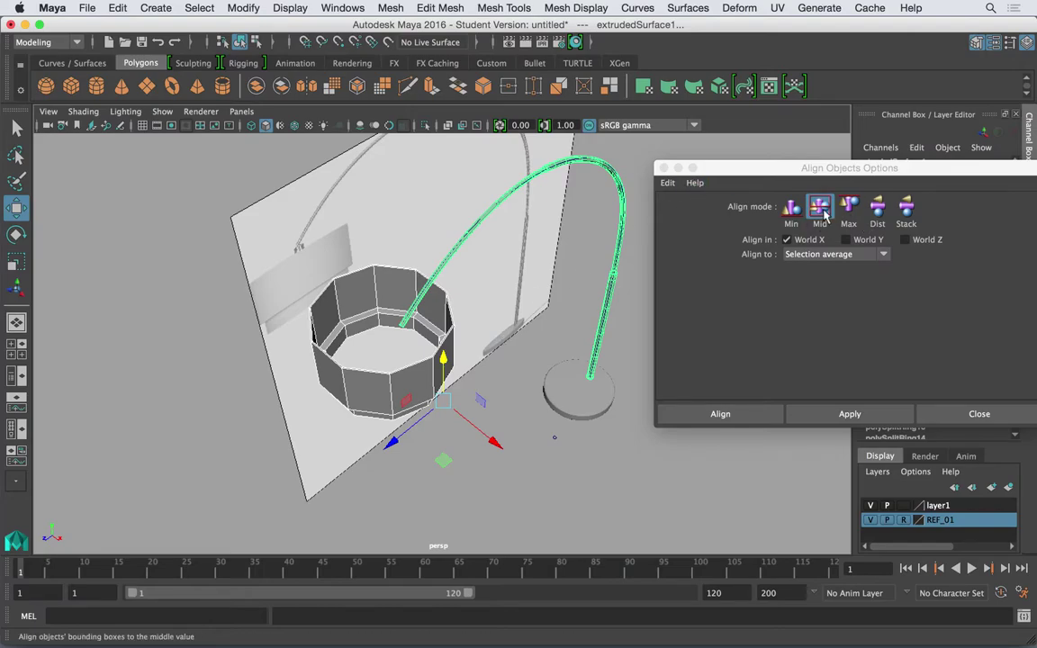
Align the lampshade to the arc pole as the last selected object, using Mid mode in World X only
{"action": "left_click", "coordinate": [860, 414]}
{"action": "key", "text": "ctrl+z"}
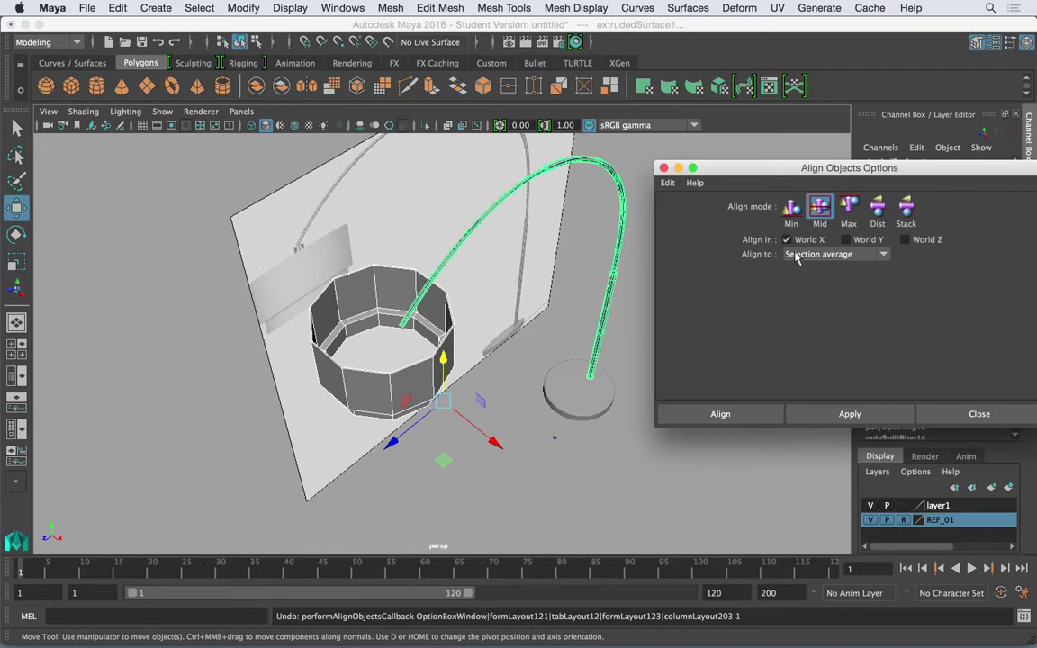
{"action": "left_click", "coordinate": [796, 255]}
{"action": "left_click", "coordinate": [827, 284]}
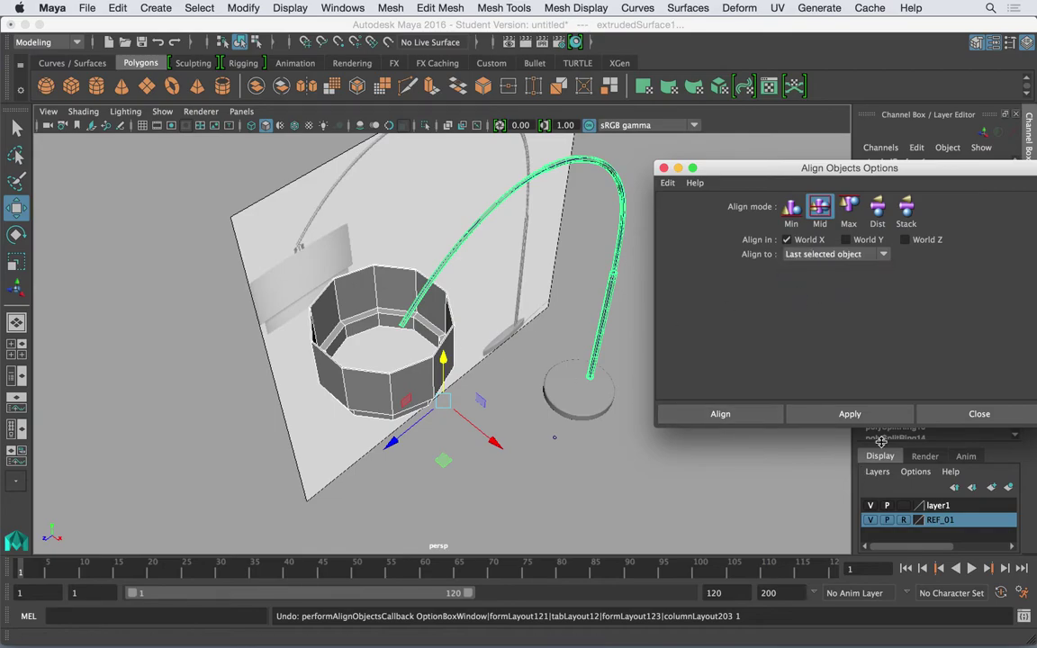
{"action": "left_click", "coordinate": [867, 416]}
{"action": "left_click_drag", "start_coordinate": [463, 348], "coordinate": [364, 328], "text": "alt"}
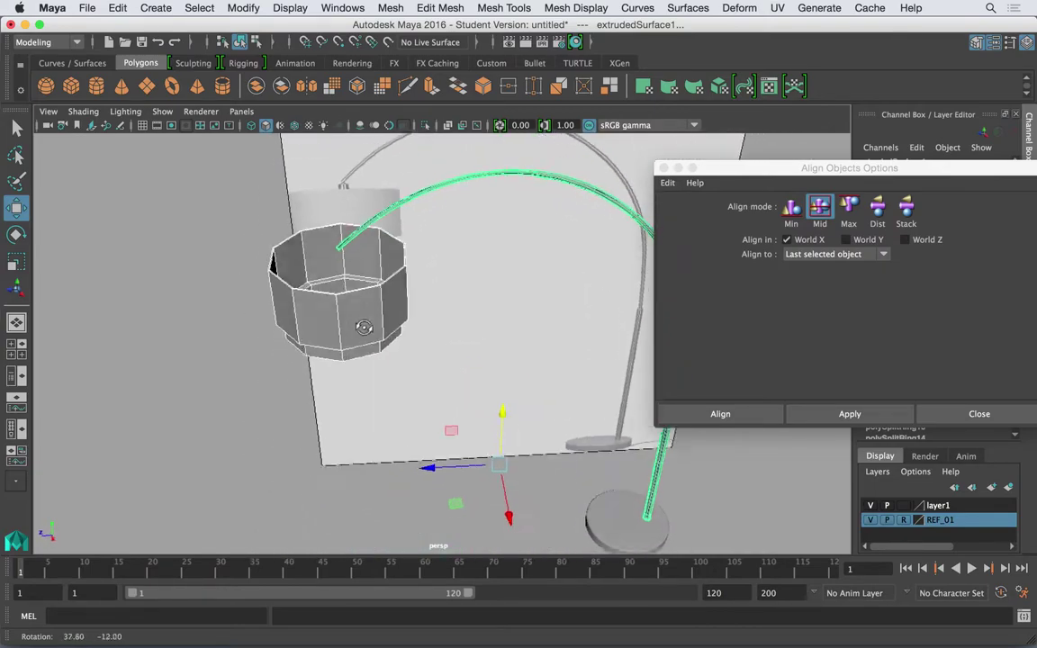
{"action": "left_click", "coordinate": [664, 168]}
Select only the lampshade, preview it smoothed against the reference in the side view, and turn the smooth preview off
{"action": "key", "text": "f"}
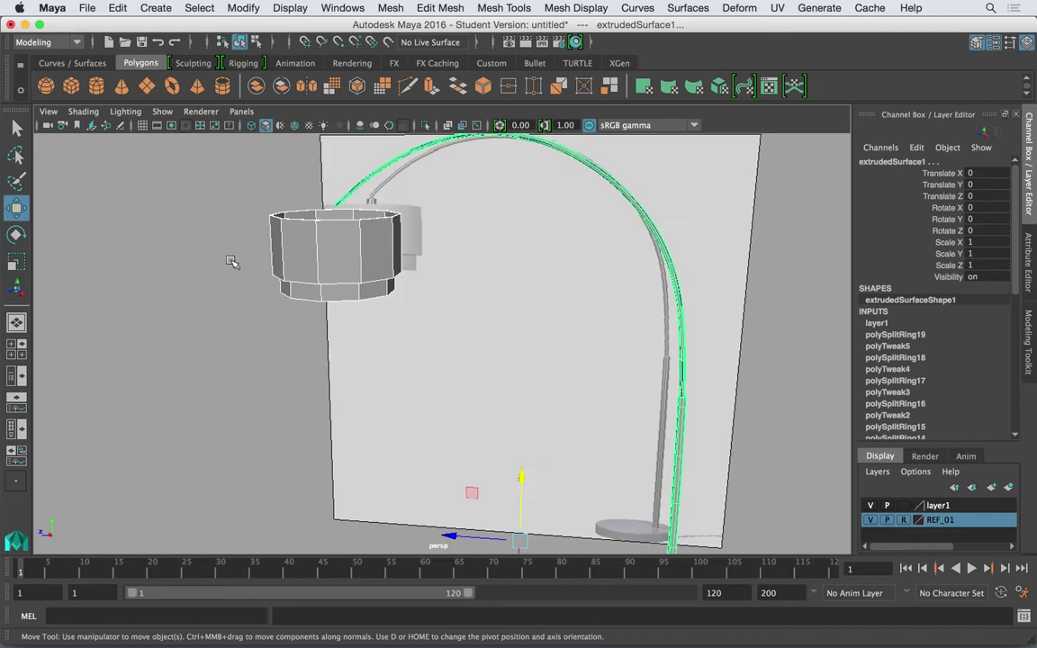
{"action": "left_click", "coordinate": [231, 261]}
{"action": "left_click_drag", "start_coordinate": [232, 261], "coordinate": [317, 184], "text": "alt"}
{"action": "left_click", "coordinate": [329, 219]}
{"action": "key", "text": "space"}
{"action": "left_click_drag", "start_coordinate": [396, 227], "coordinate": [447, 225]}
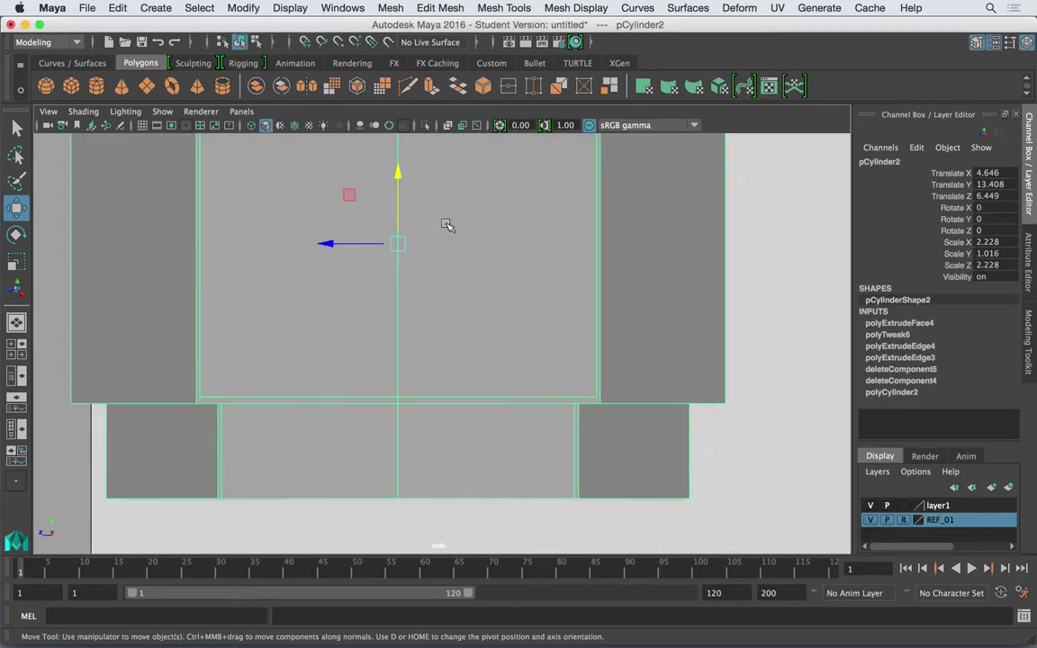
{"action": "middle_click_drag", "start_coordinate": [459, 238], "coordinate": [469, 296], "text": "alt"}
{"action": "right_click_drag", "start_coordinate": [469, 296], "coordinate": [589, 256], "text": "alt"}
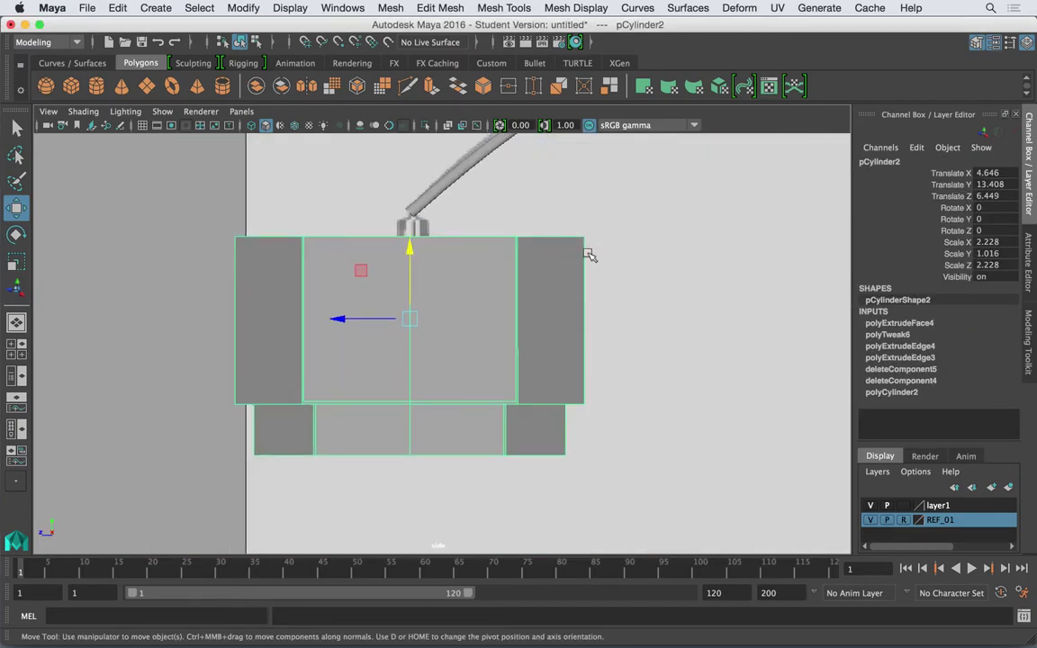
{"action": "key", "text": "3"}
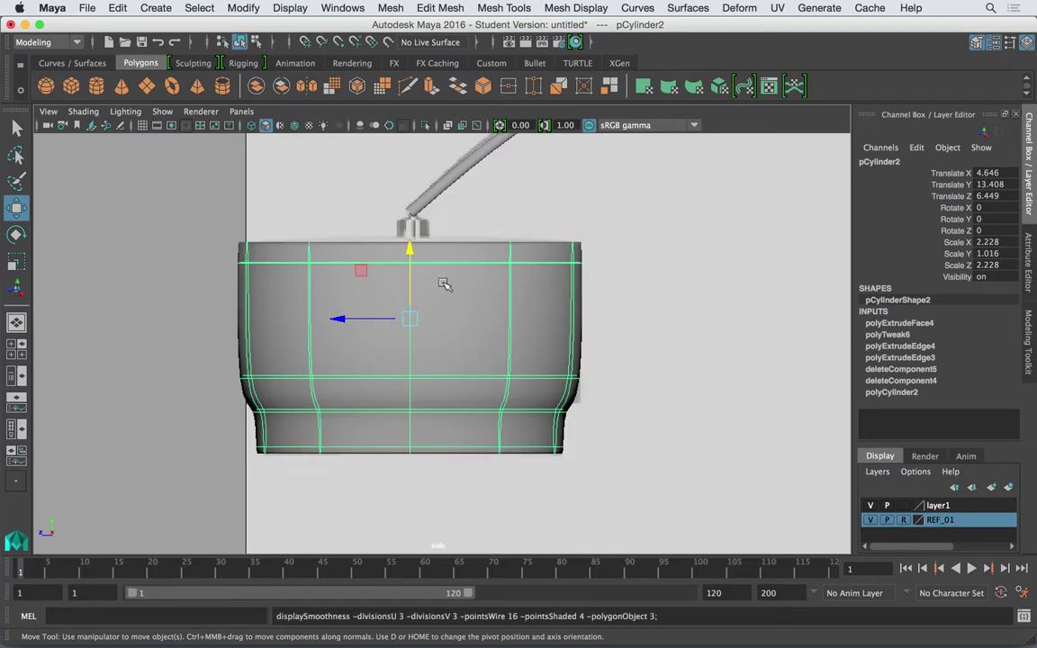
{"action": "key", "text": "1"}
In the perspective view, switch the lampshade to edge selection and select the edge loops around its top rim
{"action": "key", "text": "space"}
{"action": "left_click_drag", "start_coordinate": [448, 292], "coordinate": [504, 333]}
{"action": "right_click_drag", "start_coordinate": [345, 260], "coordinate": [516, 280], "text": "alt"}
{"action": "middle_click_drag", "start_coordinate": [261, 198], "coordinate": [347, 282], "text": "alt"}
{"action": "right_click_drag", "start_coordinate": [327, 306], "coordinate": [327, 180]}
{"action": "left_click", "coordinate": [321, 301]}
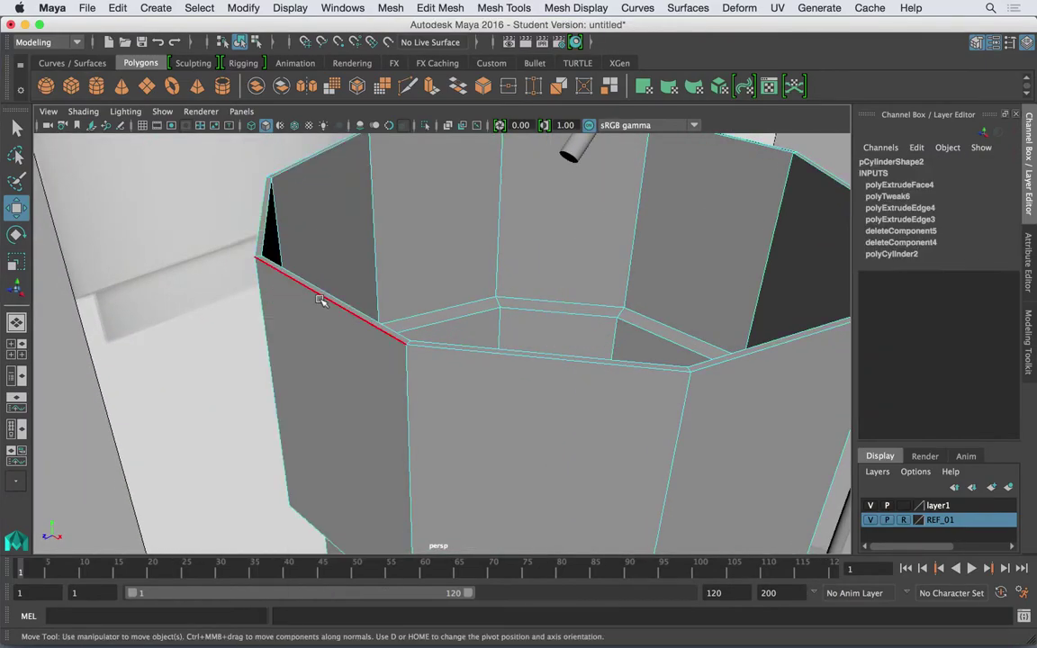
{"action": "left_click", "coordinate": [333, 289]}
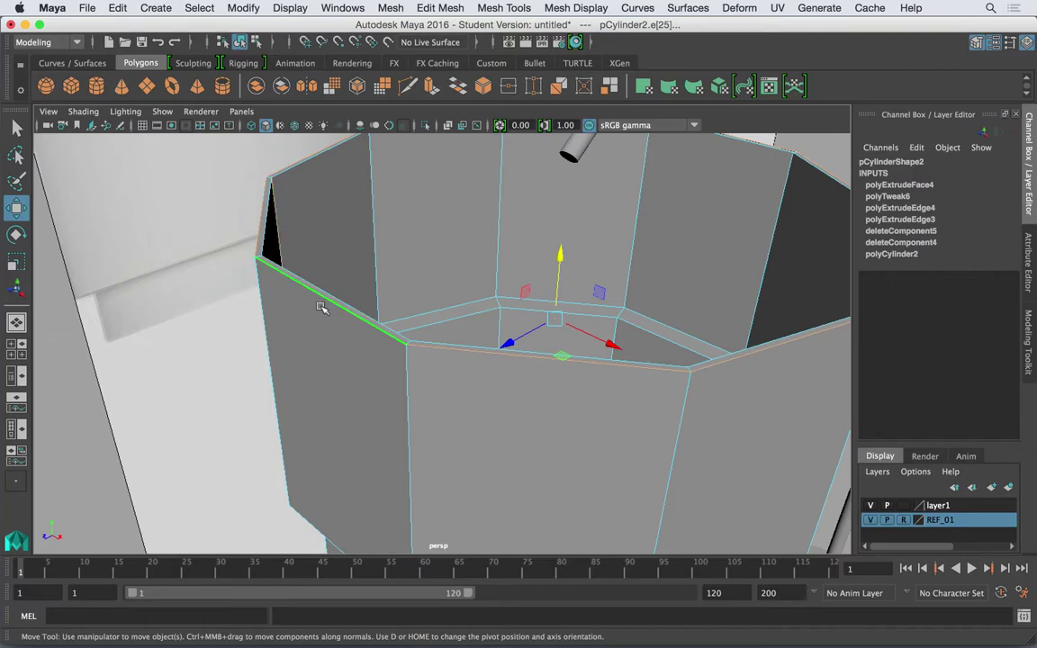
{"action": "left_click", "coordinate": [325, 299]}
{"action": "key", "text": "q"}
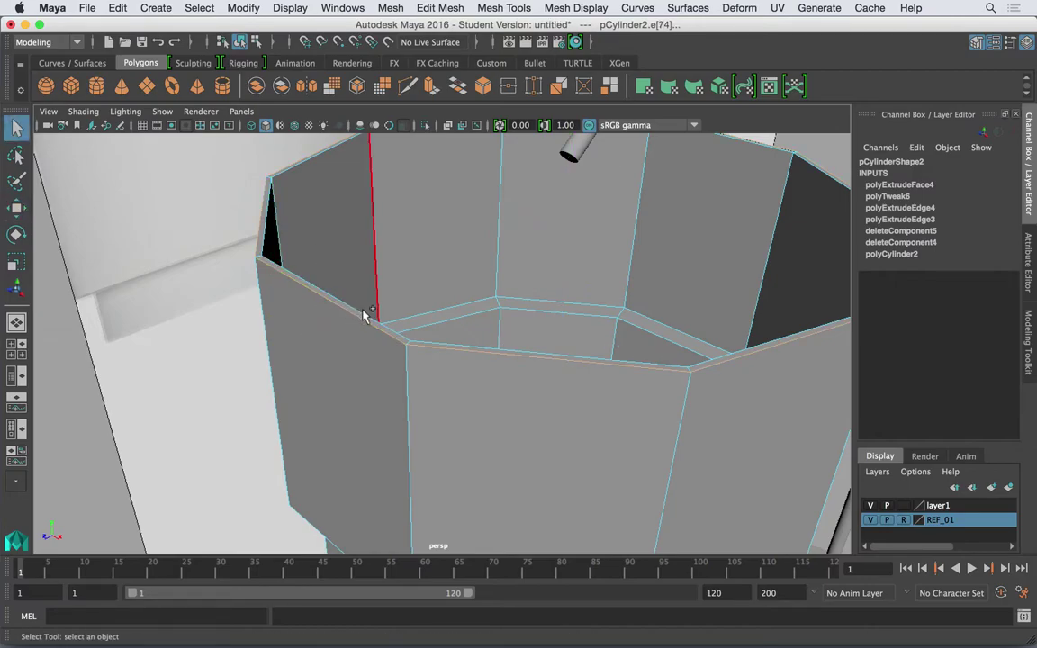
{"action": "left_click_drag", "start_coordinate": [394, 312], "coordinate": [348, 308], "text": "alt"}
{"action": "left_click", "coordinate": [353, 310]}
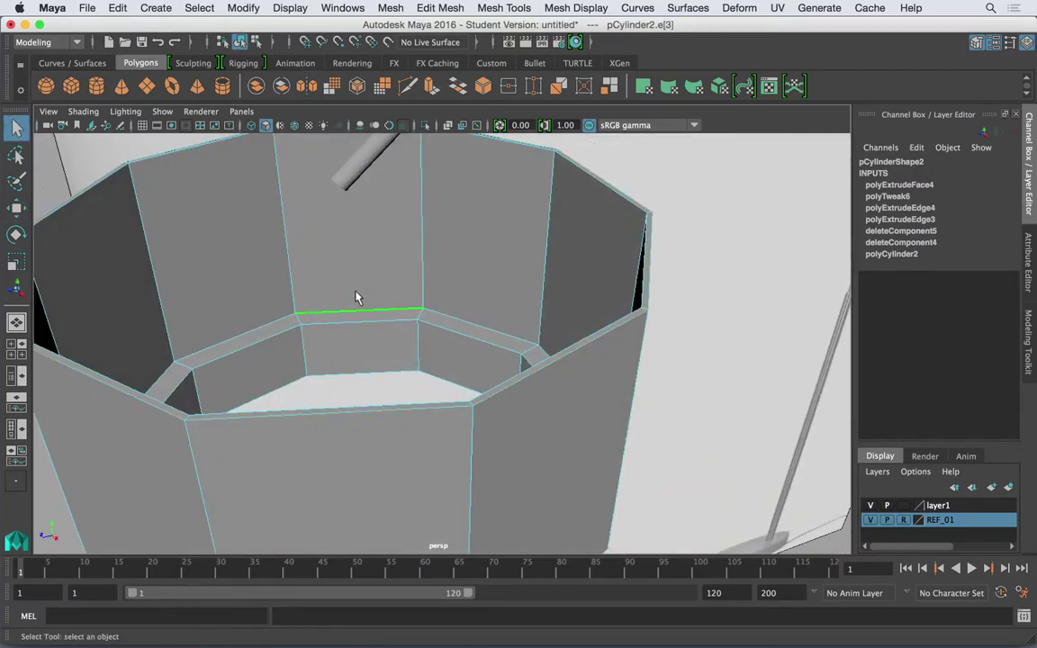
{"action": "left_click", "coordinate": [237, 415]}
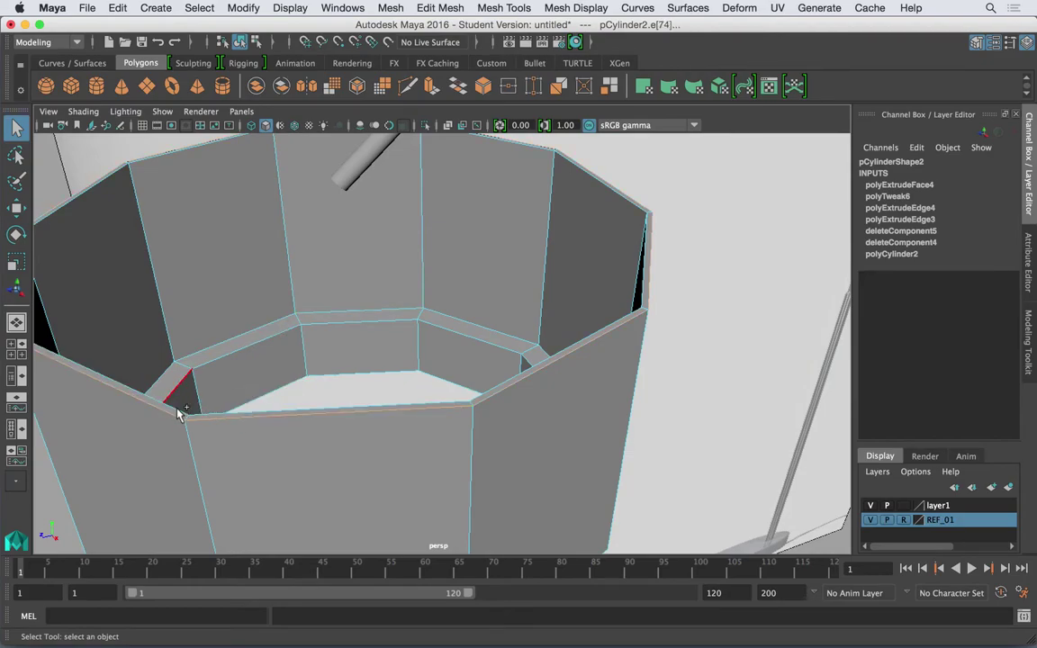
{"action": "double_click", "coordinate": [180, 411]}
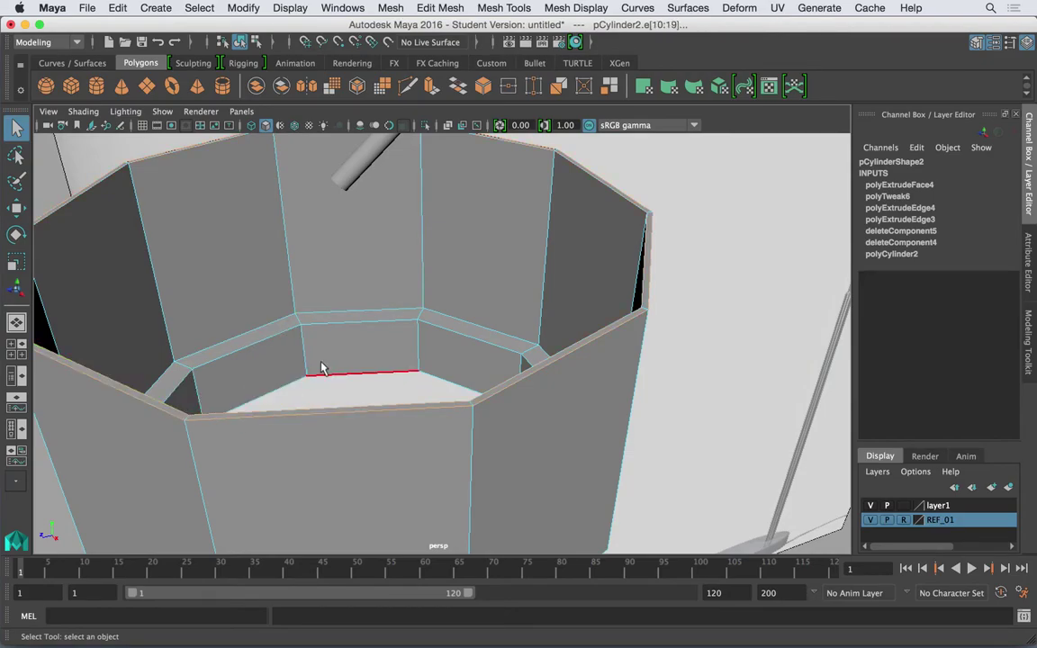
Add the edge loops at the step between the two tiers and around the bottom rim to the selection
{"action": "right_click_drag", "start_coordinate": [330, 354], "coordinate": [263, 365], "text": "alt"}
{"action": "left_click_drag", "start_coordinate": [263, 365], "coordinate": [264, 301], "text": "alt"}
{"action": "middle_click_drag", "start_coordinate": [264, 301], "coordinate": [266, 387], "text": "alt"}
{"action": "left_click_drag", "start_coordinate": [267, 387], "coordinate": [295, 289], "text": "alt"}
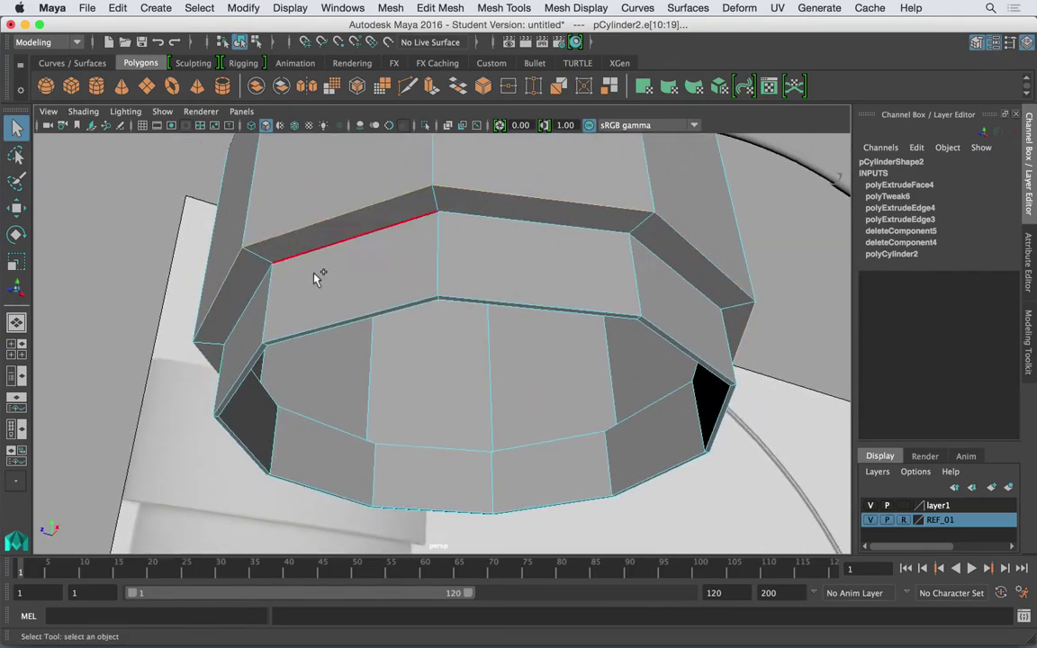
{"action": "left_click", "coordinate": [329, 334]}
{"action": "left_click_drag", "start_coordinate": [358, 295], "coordinate": [328, 162], "text": "alt"}
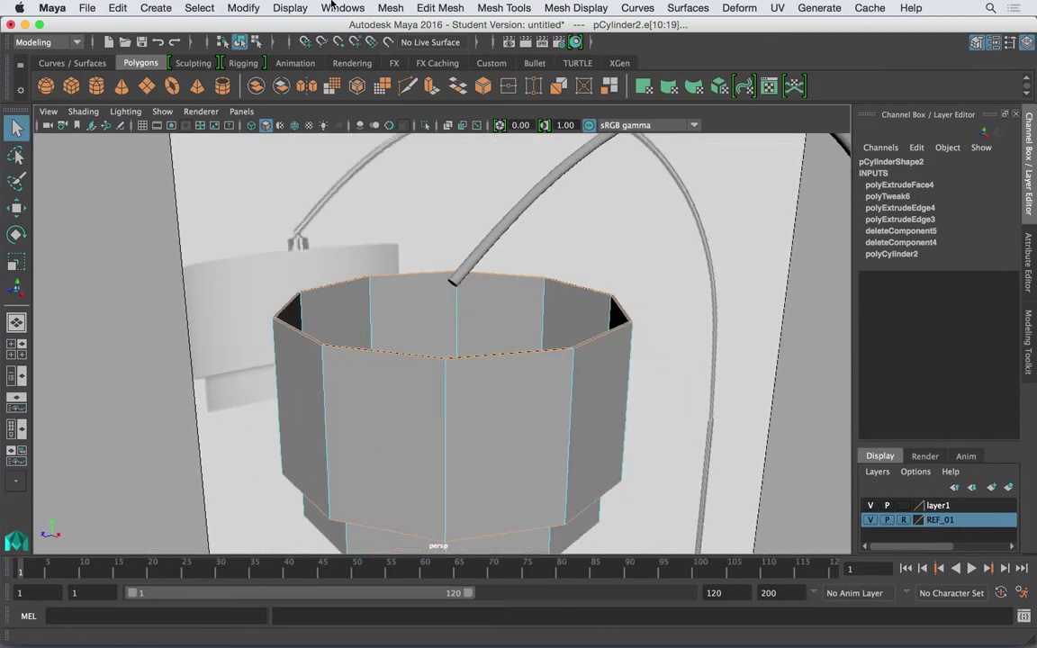
Bevel the selected edge loops with Absolute offset type, World offset space and a width of 0.01
{"action": "left_click", "coordinate": [439, 7]}
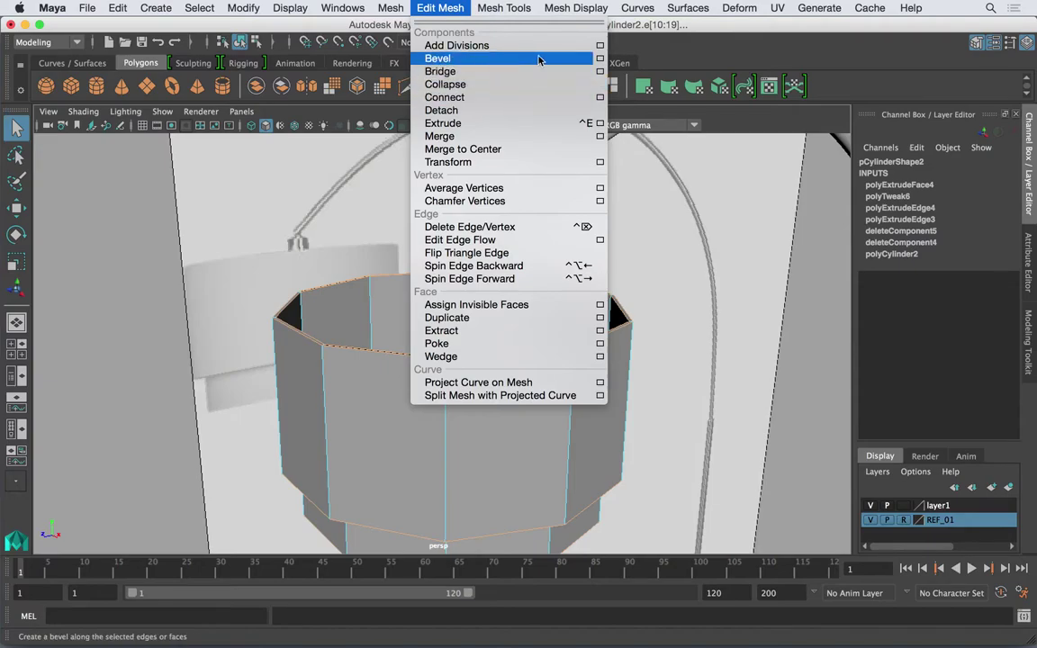
{"action": "left_click", "coordinate": [600, 60]}
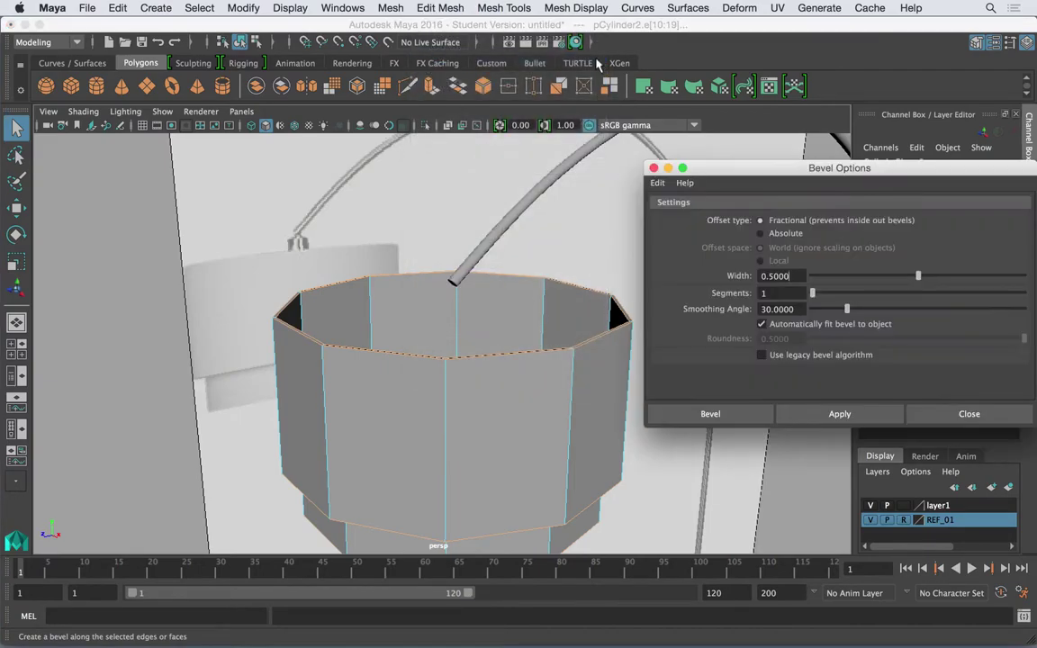
{"action": "left_click", "coordinate": [771, 236]}
{"action": "left_click_drag", "start_coordinate": [737, 167], "coordinate": [693, 73]}
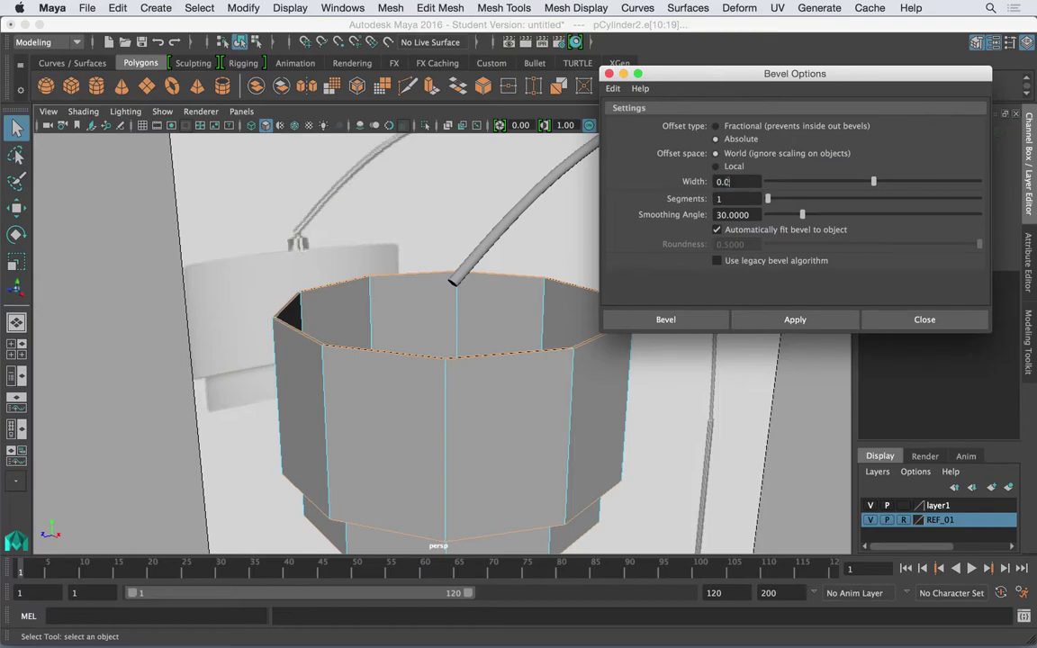
{"action": "left_click", "coordinate": [816, 312]}
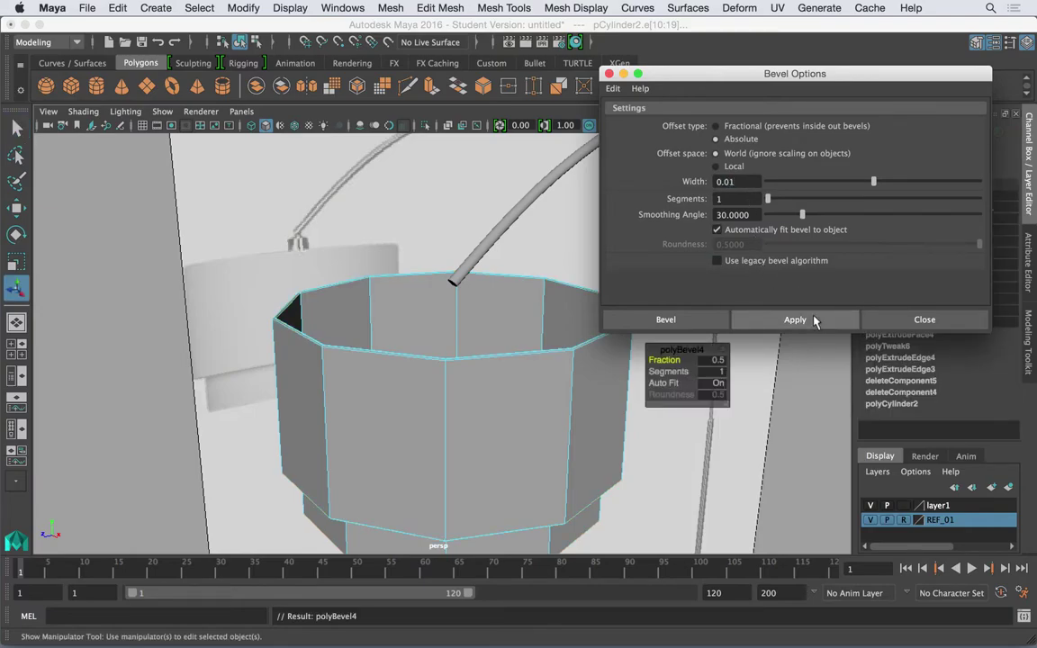
Examine the bevelled edges from below, return the lampshade to object mode and close the Bevel Options
{"action": "scroll", "coordinate": [423, 388], "scroll_direction": "up", "scroll_amount": 5}
{"action": "left_click_drag", "start_coordinate": [461, 378], "coordinate": [398, 278], "text": "alt"}
{"action": "right_click_drag", "start_coordinate": [398, 279], "coordinate": [257, 275], "text": "alt"}
{"action": "left_click_drag", "start_coordinate": [257, 276], "coordinate": [369, 231], "text": "alt"}
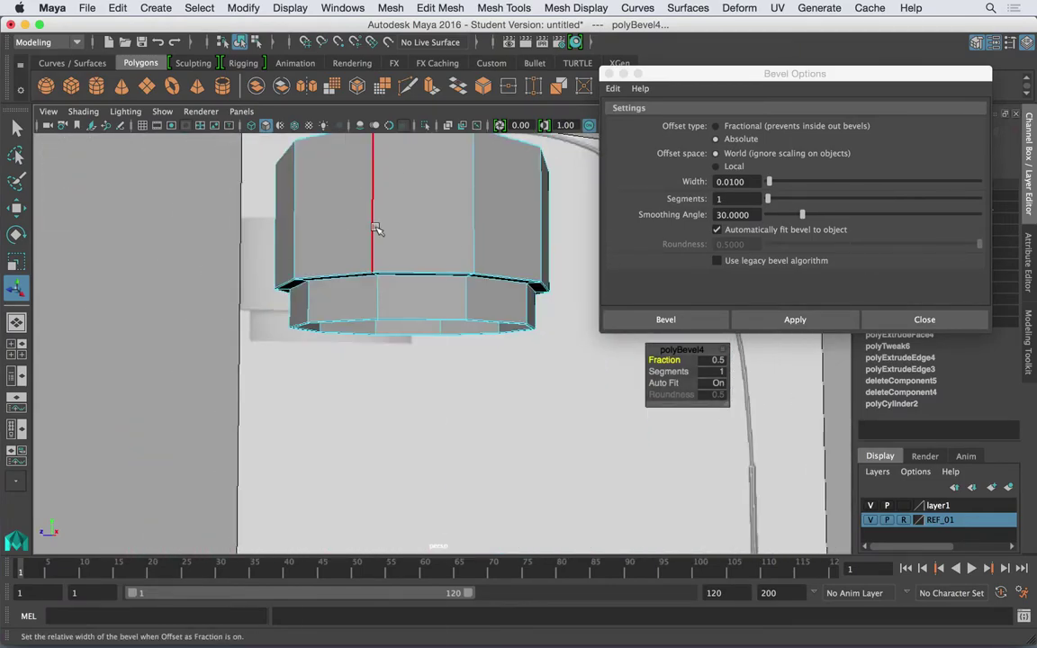
{"action": "right_click_drag", "start_coordinate": [377, 230], "coordinate": [410, 192]}
{"action": "left_click", "coordinate": [412, 192]}
{"action": "middle_click_drag", "start_coordinate": [411, 192], "coordinate": [413, 266], "text": "alt"}
{"action": "right_click_drag", "start_coordinate": [412, 223], "coordinate": [481, 200]}
{"action": "left_click", "coordinate": [608, 73]}
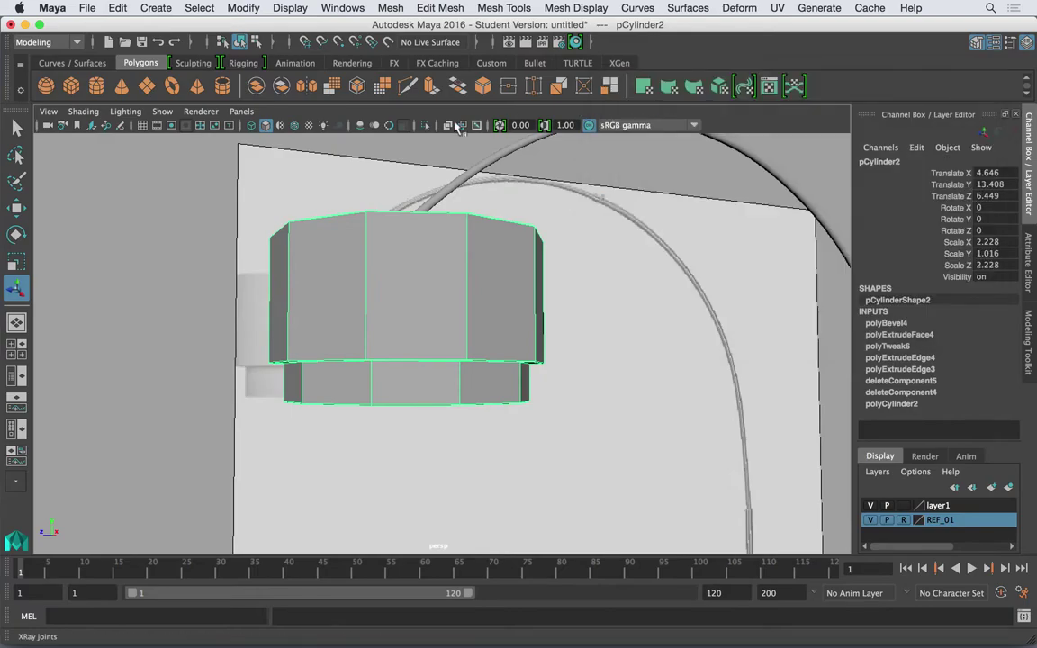
Show the wireframe on the shaded models and preview the lampshade smoothed, examining the step between its tiers
{"action": "left_click", "coordinate": [296, 126]}
{"action": "left_click", "coordinate": [555, 227]}
{"action": "mouse_move", "coordinate": [555, 226]}
{"action": "left_mouse_down", "text": "alt"}
{"action": "mouse_move", "coordinate": [513, 260]}
{"action": "mouse_move", "coordinate": [482, 250]}
{"action": "left_mouse_up", "text": "alt"}
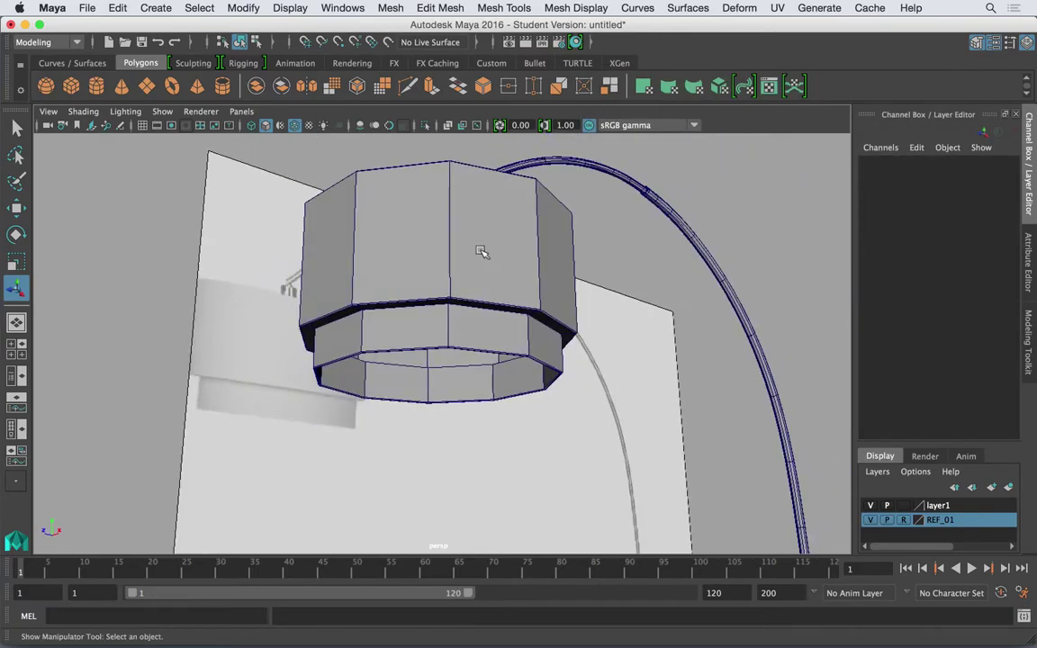
{"action": "left_click", "coordinate": [482, 251]}
{"action": "key", "text": "3"}
{"action": "right_click_drag", "start_coordinate": [491, 255], "coordinate": [605, 269], "text": "alt"}
{"action": "middle_click_drag", "start_coordinate": [472, 253], "coordinate": [530, 291], "text": "alt"}
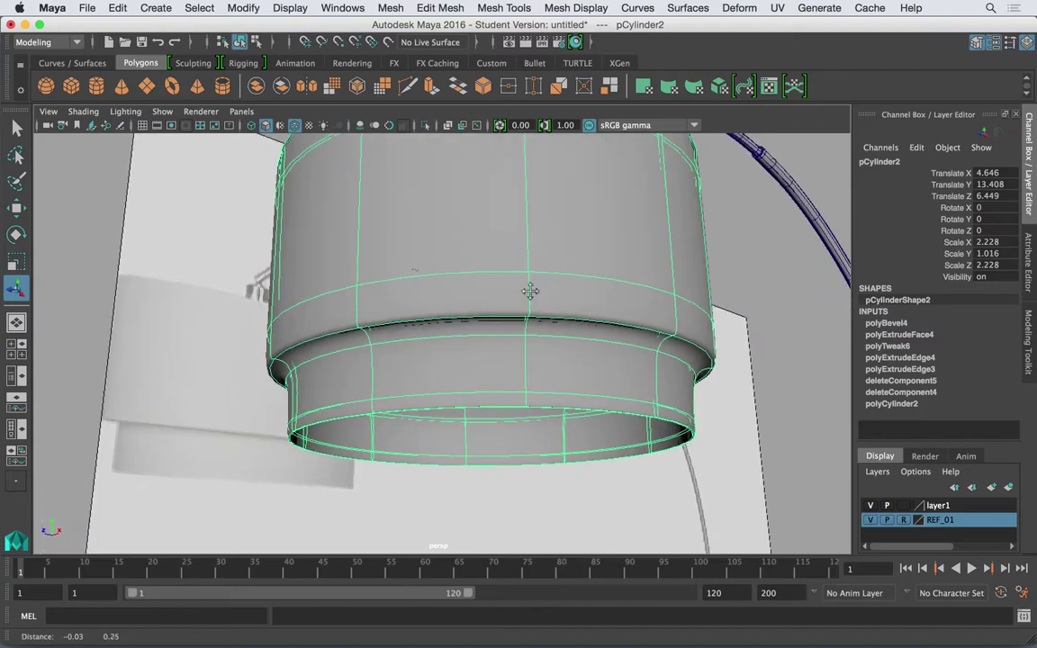
{"action": "right_click_drag", "start_coordinate": [530, 291], "coordinate": [612, 294], "text": "alt"}
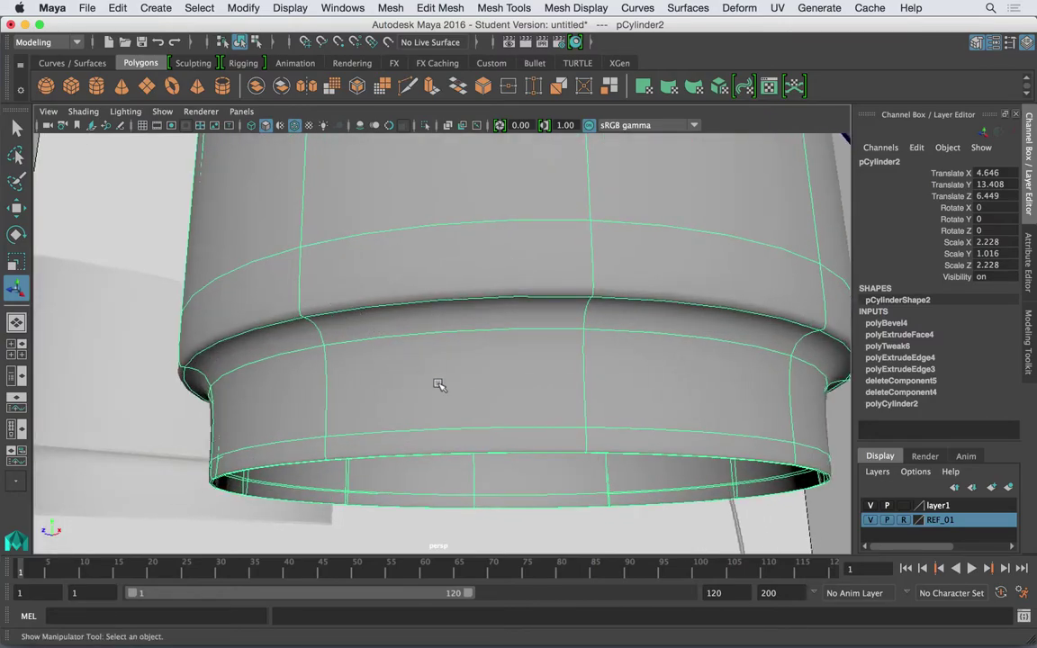
Insert supporting edge loops on the lower tier's outer wall and across the underside of the step, checking them in smooth preview
{"action": "left_click", "coordinate": [504, 7]}
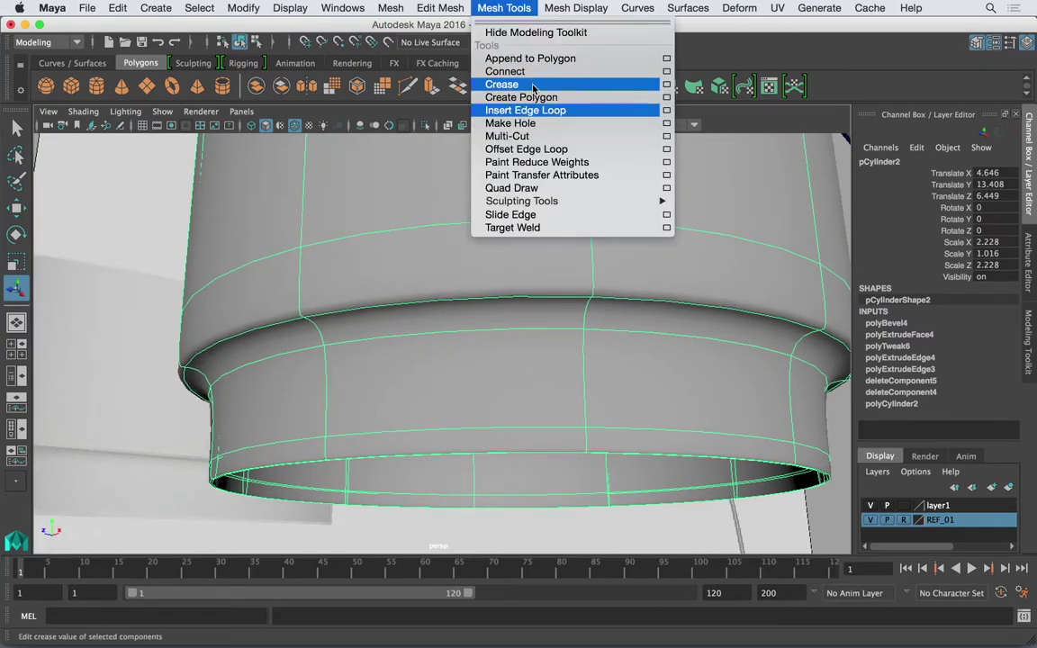
{"action": "left_click", "coordinate": [545, 109]}
{"action": "right_click_drag", "start_coordinate": [233, 405], "coordinate": [324, 364], "text": "alt"}
{"action": "key", "text": "1"}
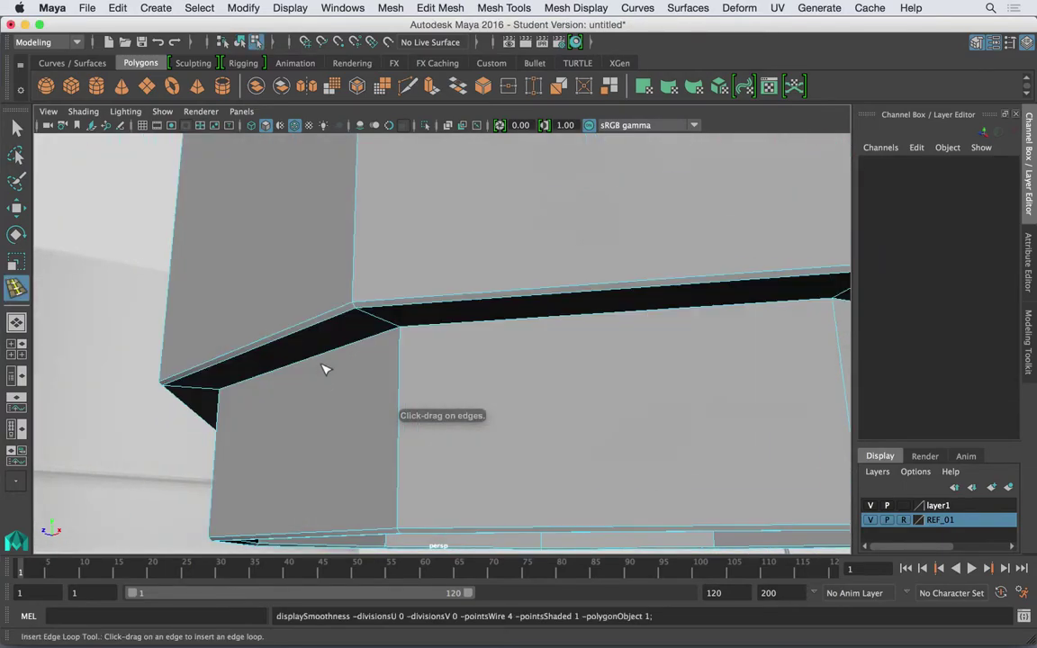
{"action": "left_click_drag", "start_coordinate": [225, 408], "coordinate": [212, 387]}
{"action": "key", "text": "1"}
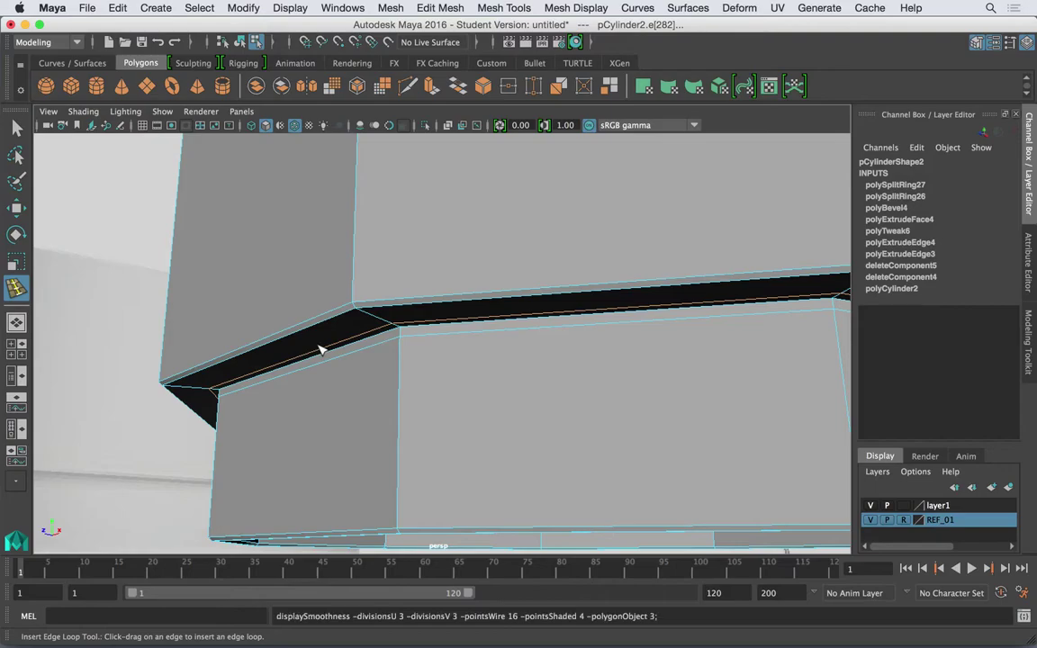
{"action": "key", "text": "3"}
{"action": "key", "text": "1"}
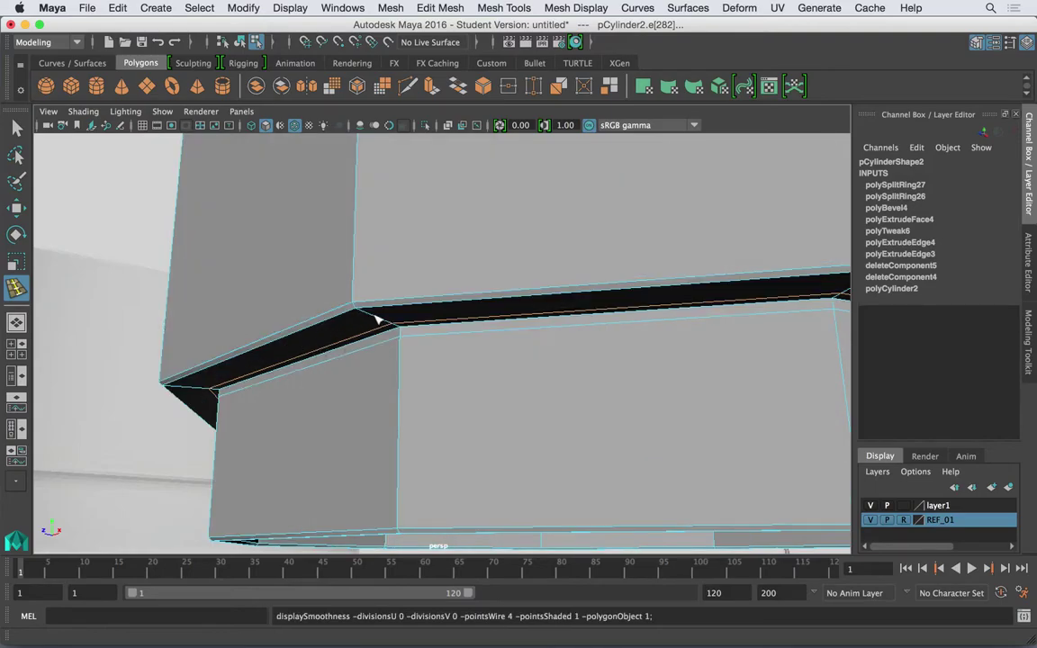
{"action": "left_click_drag", "start_coordinate": [377, 320], "coordinate": [365, 315]}
{"action": "key", "text": "3"}
Insert further supporting edge loops around the lampshade to sharpen its smoothed edges
{"action": "right_click_drag", "start_coordinate": [443, 352], "coordinate": [352, 343], "text": "alt"}
{"action": "left_click_drag", "start_coordinate": [352, 343], "coordinate": [366, 354], "text": "alt"}
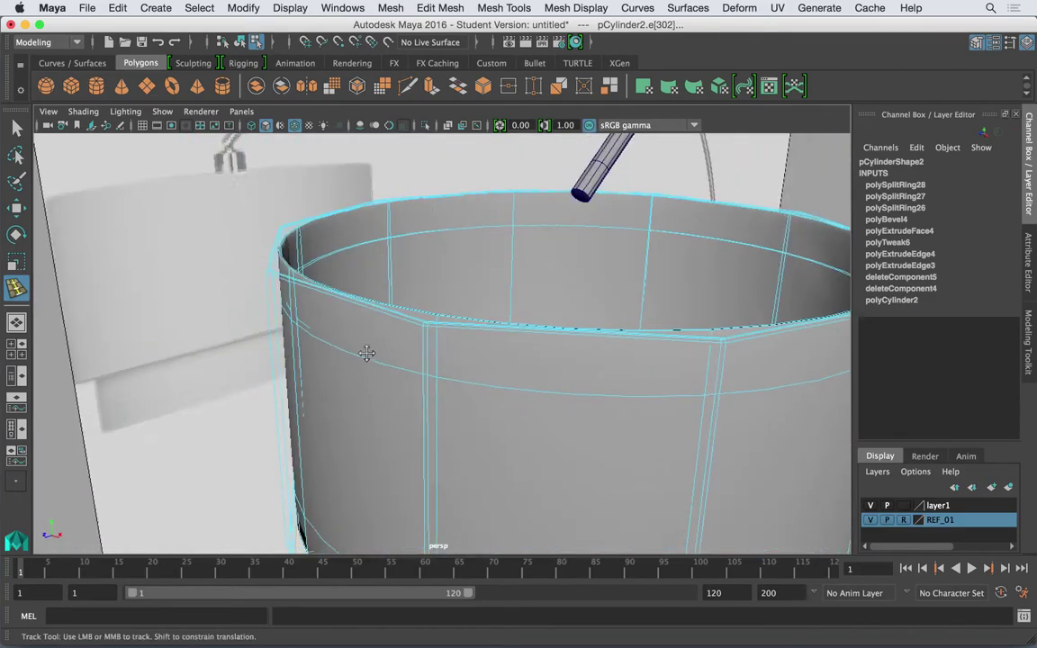
{"action": "middle_click_drag", "start_coordinate": [365, 354], "coordinate": [387, 318], "text": "alt"}
{"action": "left_click_drag", "start_coordinate": [457, 241], "coordinate": [425, 360]}
{"action": "left_click_drag", "start_coordinate": [366, 329], "coordinate": [245, 269]}
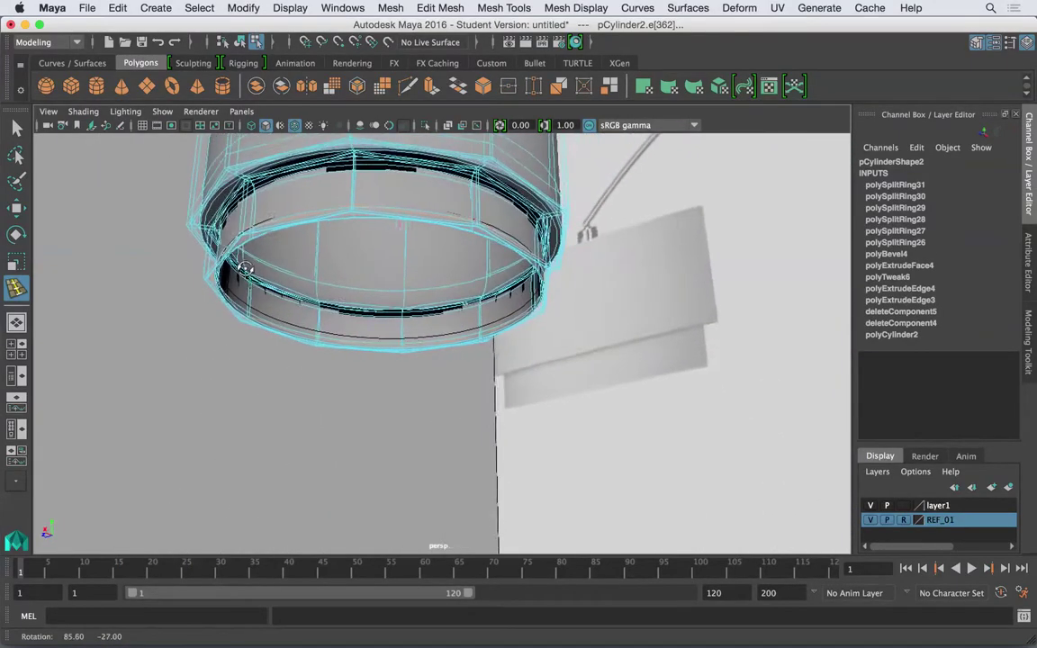
Turn off smooth preview and insert a supporting edge loop on the lower tier's inner wall, just below the interior ledge
{"action": "right_click_drag", "start_coordinate": [245, 268], "coordinate": [419, 299], "text": "alt"}
{"action": "middle_click_drag", "start_coordinate": [279, 309], "coordinate": [394, 329], "text": "alt"}
{"action": "left_click_drag", "start_coordinate": [393, 329], "coordinate": [302, 309], "text": "alt"}
{"action": "right_click_drag", "start_coordinate": [302, 308], "coordinate": [343, 313], "text": "alt"}
{"action": "middle_click_drag", "start_coordinate": [270, 310], "coordinate": [385, 336], "text": "alt"}
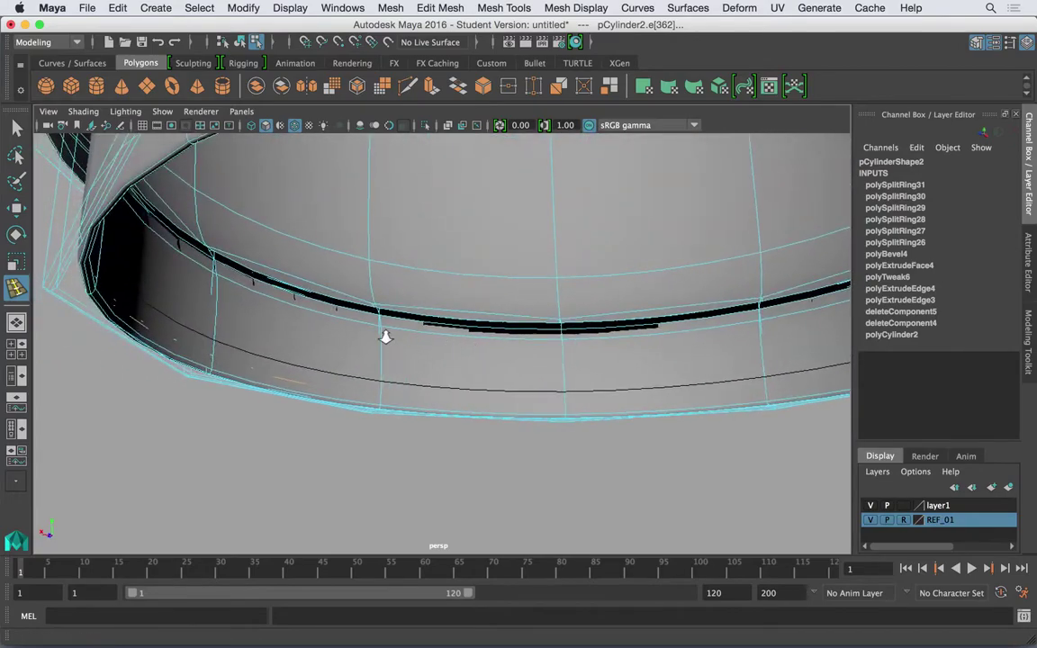
{"action": "right_click_drag", "start_coordinate": [385, 337], "coordinate": [480, 350], "text": "alt"}
{"action": "key", "text": "1"}
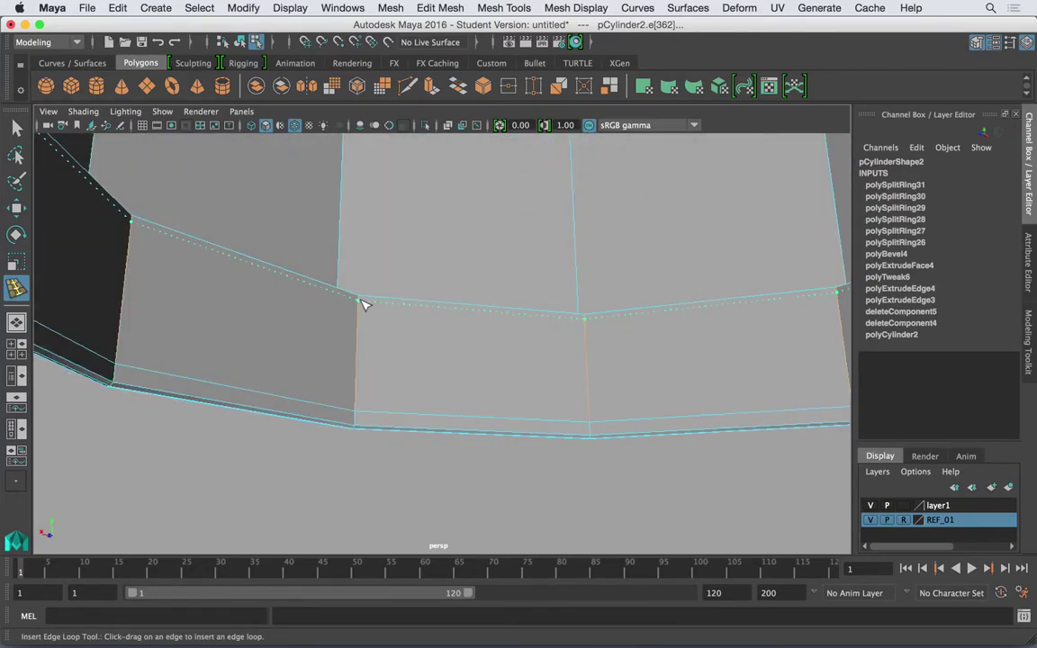
{"action": "left_click_drag", "start_coordinate": [360, 300], "coordinate": [359, 299]}
Insert supporting edge loops along the interior ledge between the tiers and preview the lampshade smoothed
{"action": "mouse_move", "coordinate": [359, 307]}
{"action": "left_mouse_down", "text": "alt"}
{"action": "mouse_move", "coordinate": [352, 313]}
{"action": "mouse_move", "coordinate": [362, 290]}
{"action": "left_mouse_up", "text": "alt"}
{"action": "right_click_drag", "start_coordinate": [362, 310], "coordinate": [389, 324], "text": "alt"}
{"action": "left_click_drag", "start_coordinate": [396, 311], "coordinate": [425, 335], "text": "alt"}
{"action": "middle_click_drag", "start_coordinate": [425, 335], "coordinate": [490, 403], "text": "alt"}
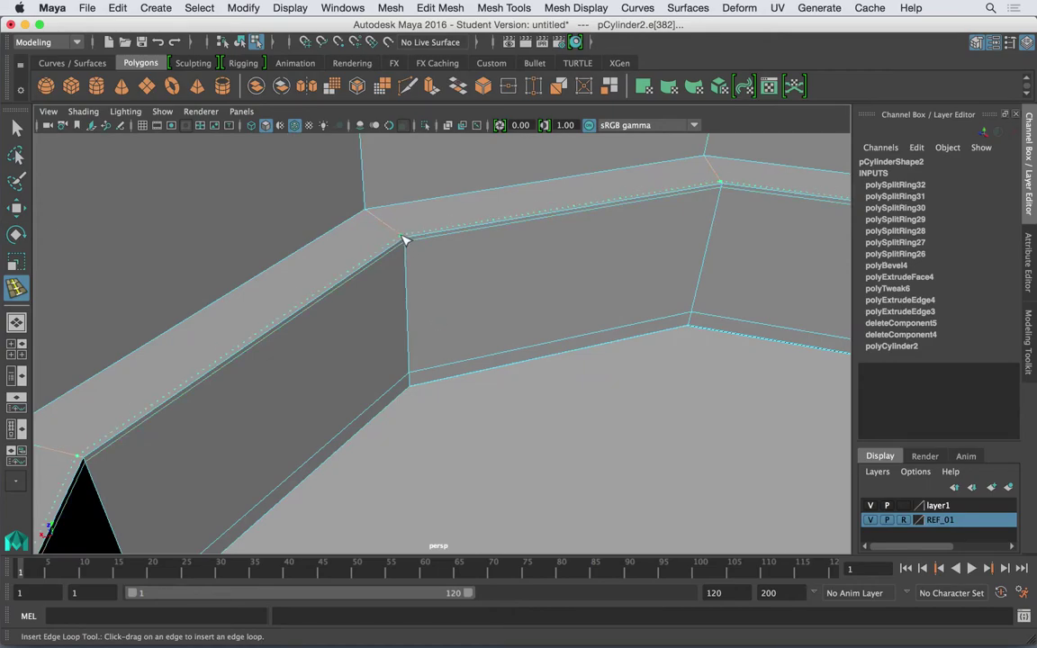
{"action": "left_click_drag", "start_coordinate": [405, 240], "coordinate": [367, 210]}
{"action": "key", "text": "3"}
{"action": "right_click_drag", "start_coordinate": [503, 285], "coordinate": [419, 260], "text": "alt"}
{"action": "left_click_drag", "start_coordinate": [454, 270], "coordinate": [364, 227], "text": "alt"}
{"action": "scroll", "coordinate": [361, 271], "scroll_direction": "down", "scroll_amount": 12}
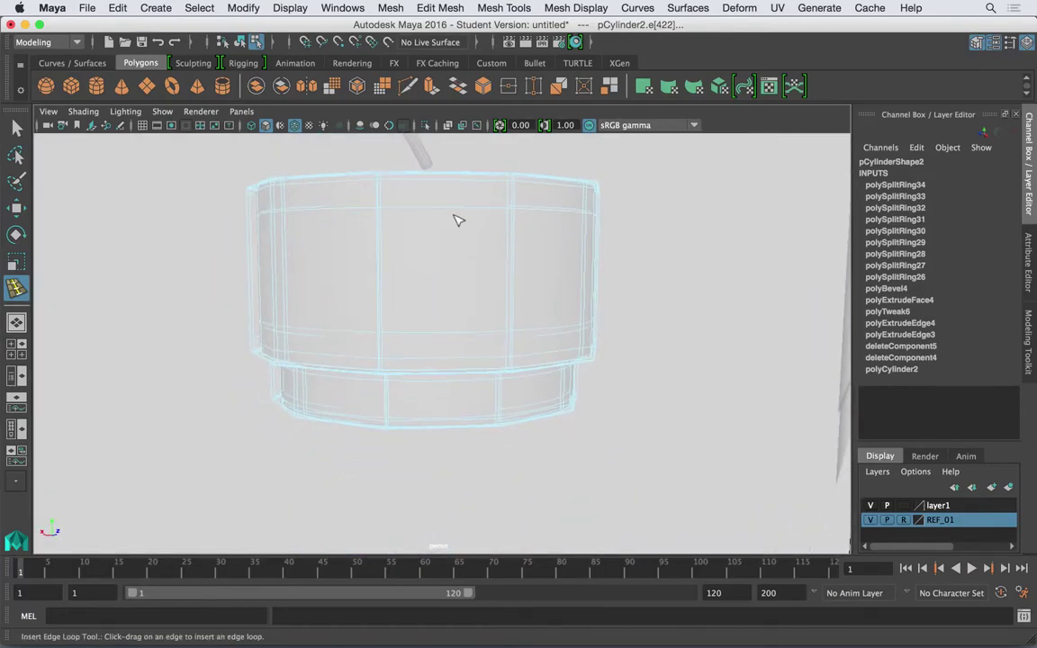
Leave the Insert Edge Loop tool and return the lampshade to object mode
{"action": "left_click_drag", "start_coordinate": [459, 220], "coordinate": [551, 226], "text": "alt"}
{"action": "left_click", "coordinate": [18, 128]}
{"action": "left_click_drag", "start_coordinate": [450, 292], "coordinate": [549, 248], "text": "alt"}
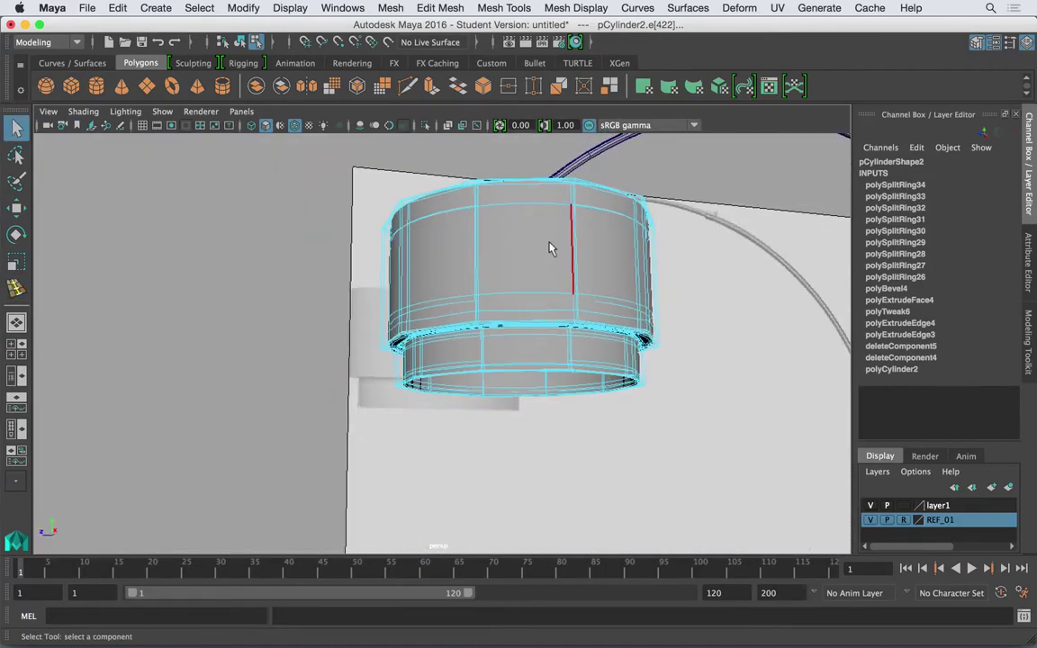
{"action": "right_click_drag", "start_coordinate": [549, 218], "coordinate": [620, 186]}
{"action": "left_click_drag", "start_coordinate": [590, 278], "coordinate": [502, 207], "text": "alt"}
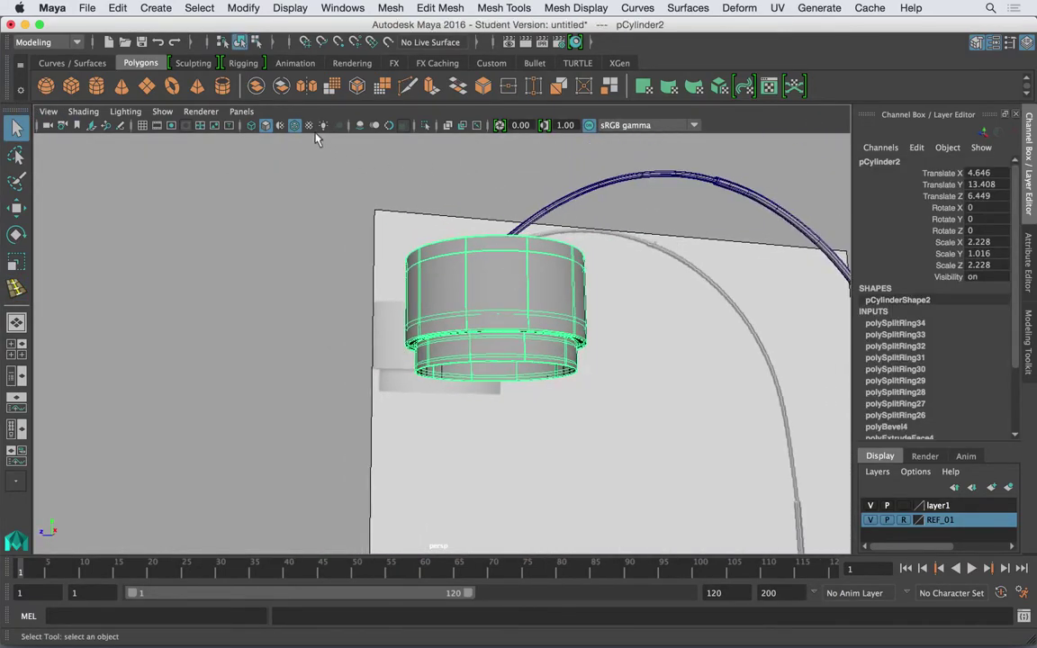
Deselect the lampshade and display the lamp in plain shading without the wireframe overlay
{"action": "left_click", "coordinate": [417, 215]}
{"action": "left_click_drag", "start_coordinate": [417, 215], "coordinate": [491, 262], "text": "alt"}
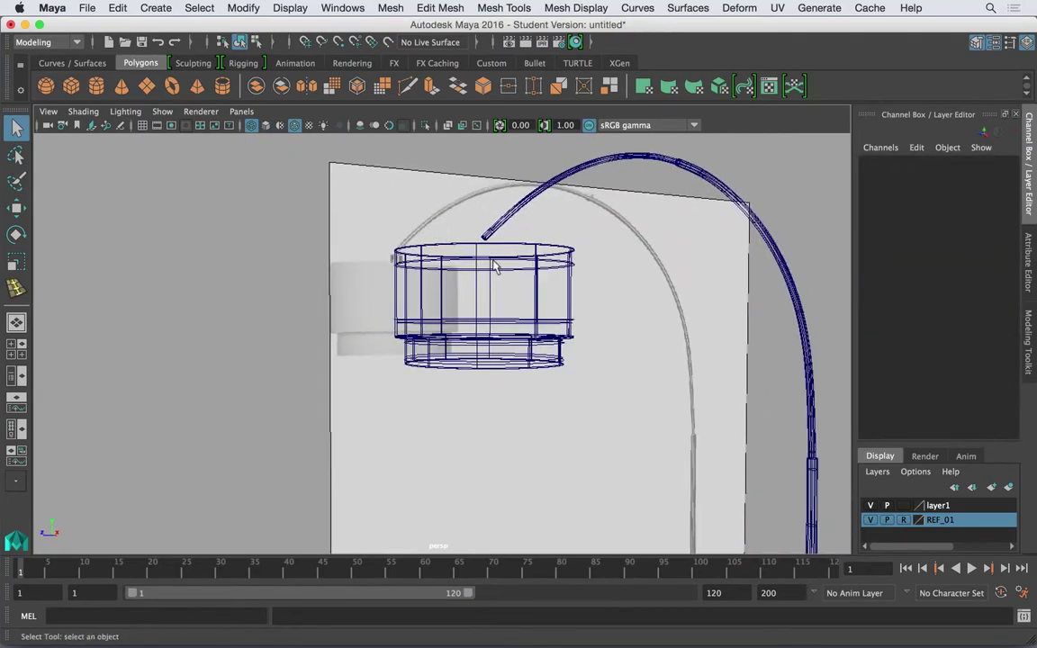
{"action": "left_click", "coordinate": [290, 126]}
{"action": "mouse_move", "coordinate": [427, 230]}
{"action": "left_mouse_down", "text": "alt"}
{"action": "mouse_move", "coordinate": [528, 304]}
{"action": "mouse_move", "coordinate": [491, 188]}
{"action": "mouse_move", "coordinate": [425, 297]}
{"action": "left_mouse_up", "text": "alt"}
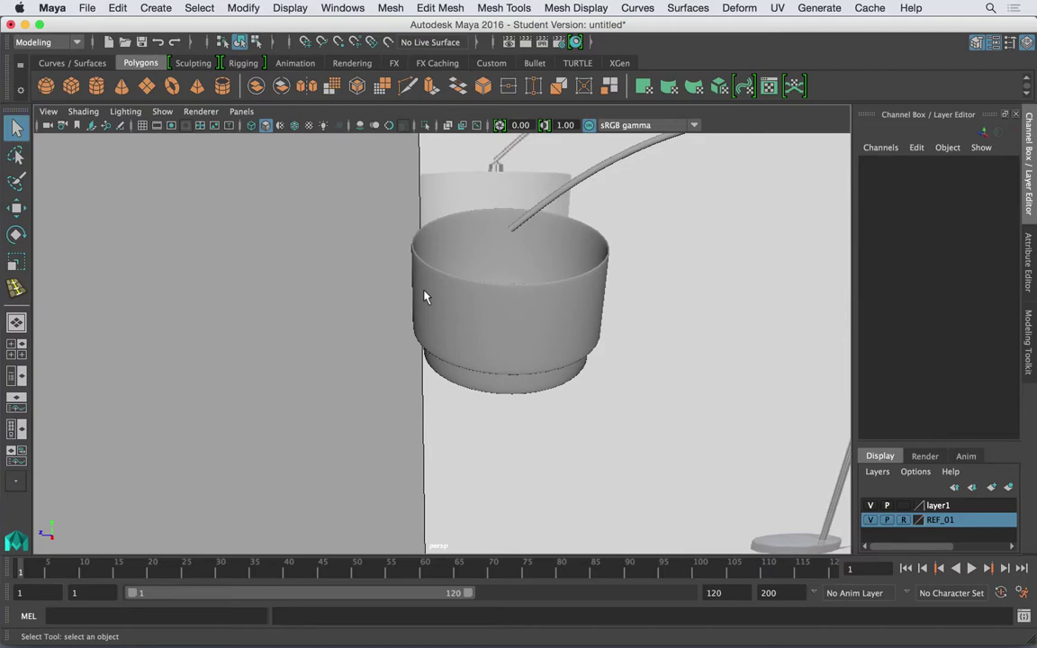
{"action": "left_click_drag", "start_coordinate": [613, 296], "coordinate": [544, 314], "text": "alt"}
Hide the REF_01 reference layer and review the whole lamp in perspective
{"action": "left_click", "coordinate": [885, 521]}
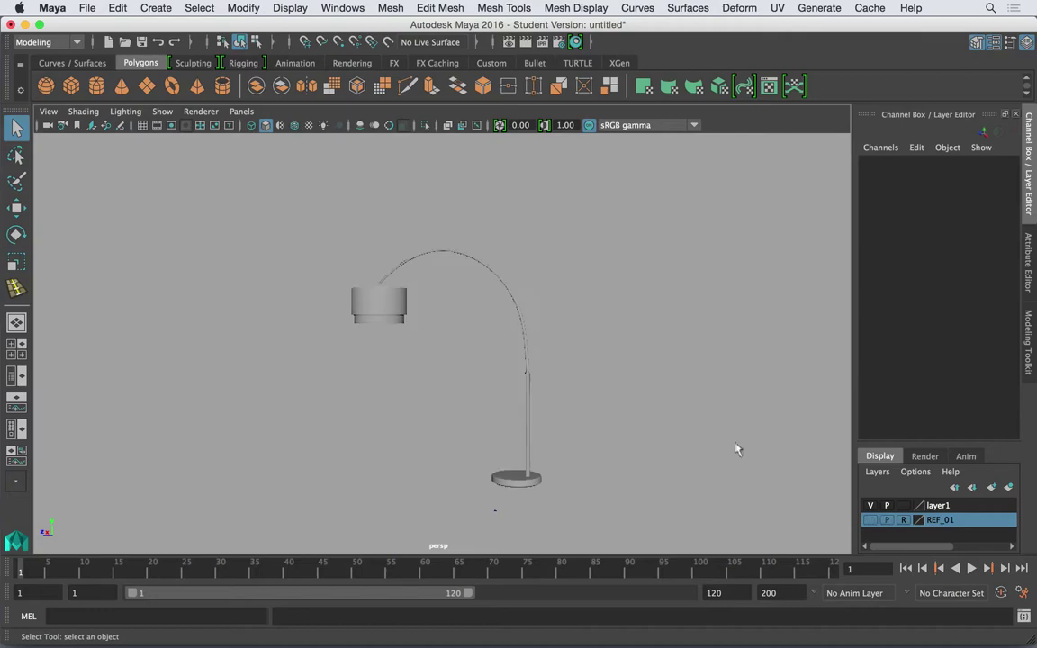
{"action": "left_click_drag", "start_coordinate": [737, 447], "coordinate": [565, 373], "text": "alt"}
{"action": "right_click_drag", "start_coordinate": [565, 372], "coordinate": [588, 365], "text": "alt"}
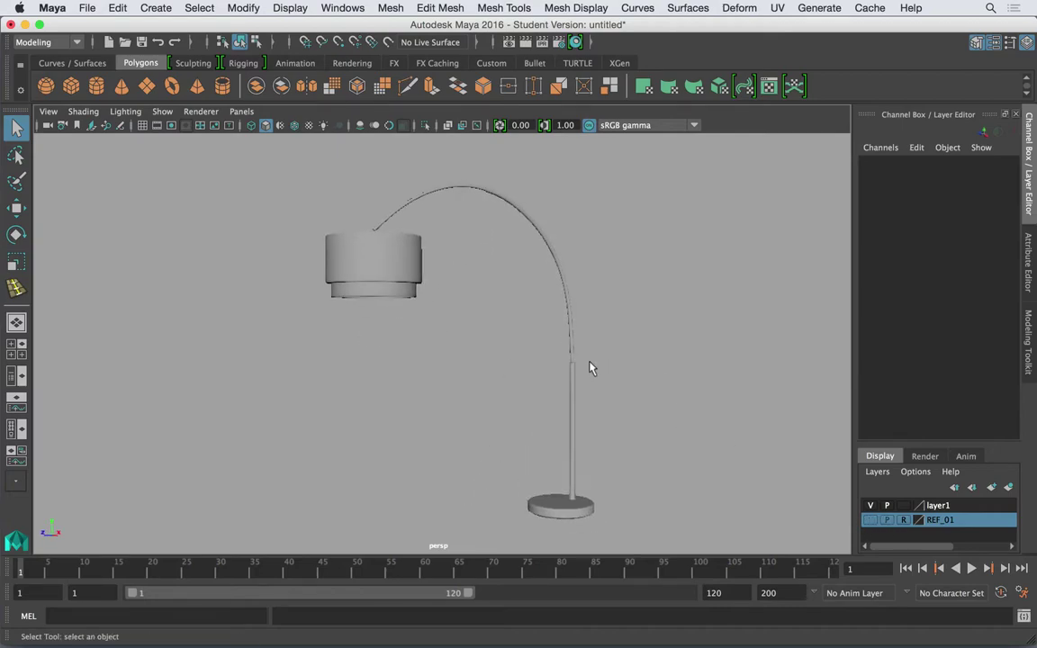
{"action": "left_click_drag", "start_coordinate": [588, 365], "coordinate": [604, 378], "text": "alt"}
Switch to the top view with the whole lamp centred in it
{"action": "key", "text": "space"}
{"action": "left_click_drag", "start_coordinate": [511, 334], "coordinate": [463, 338]}
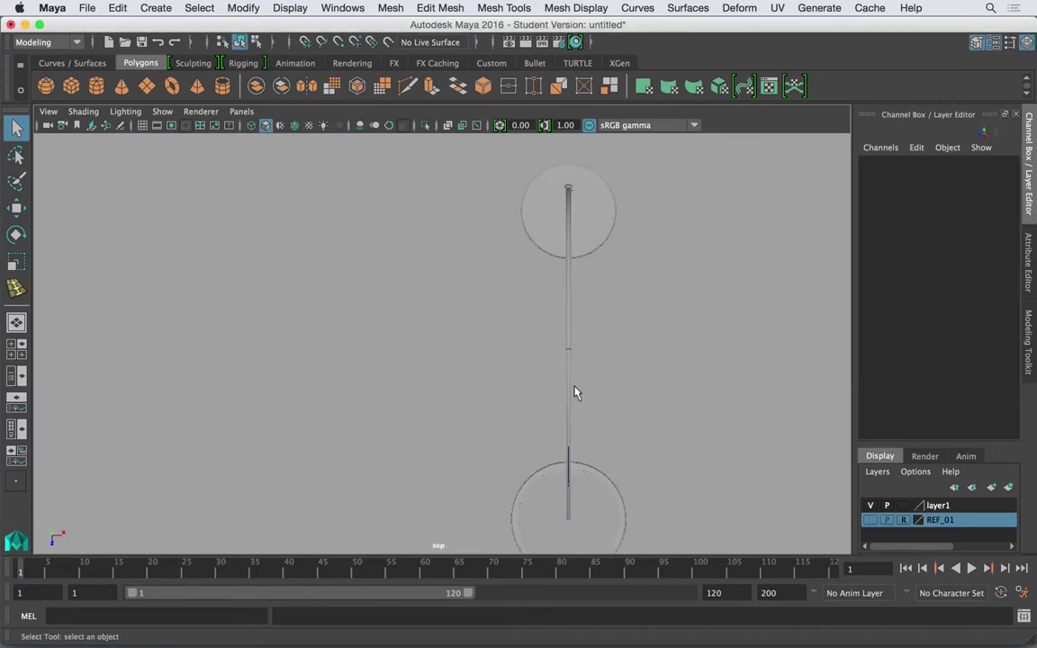
{"action": "middle_click_drag", "start_coordinate": [574, 377], "coordinate": [392, 364], "text": "alt"}
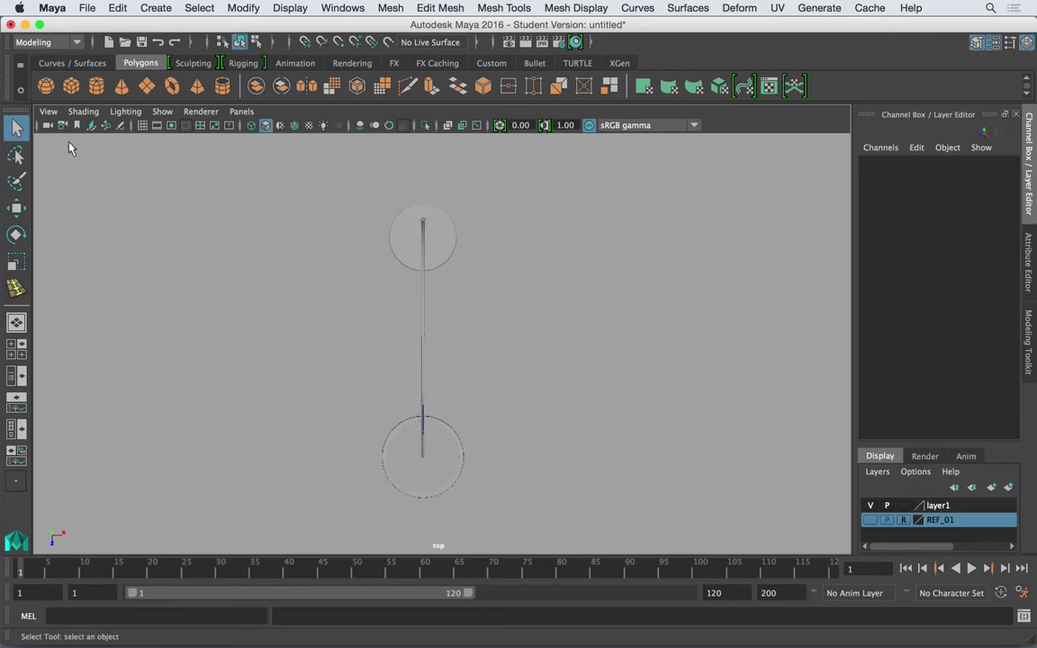
Start a new project in the Project Window and name it FLOOR_LAMP
{"action": "left_click", "coordinate": [87, 8]}
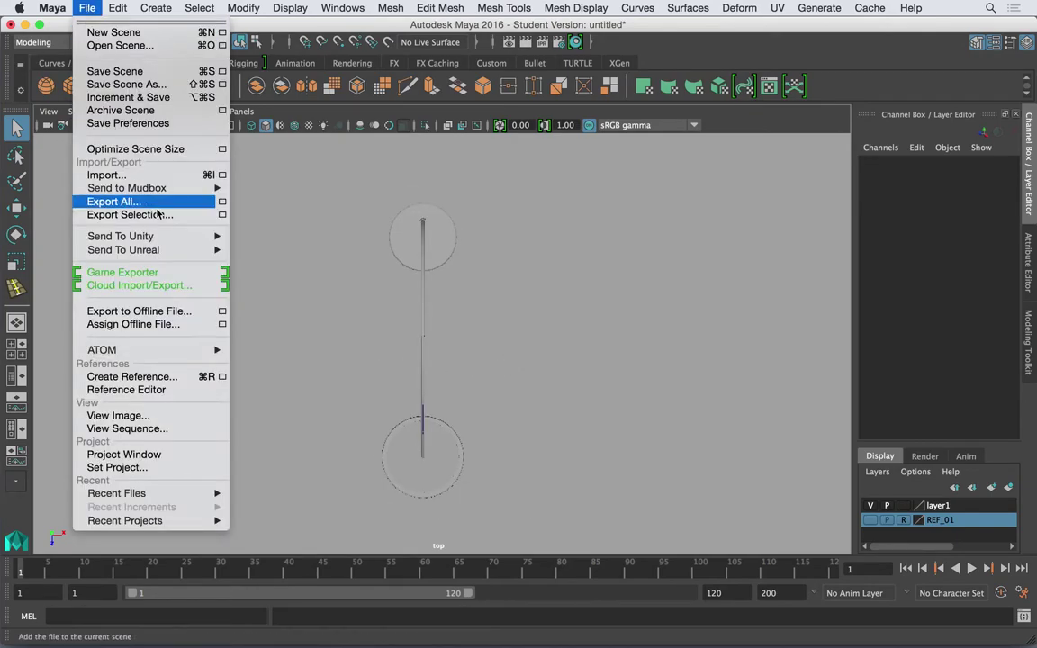
{"action": "left_click", "coordinate": [126, 455]}
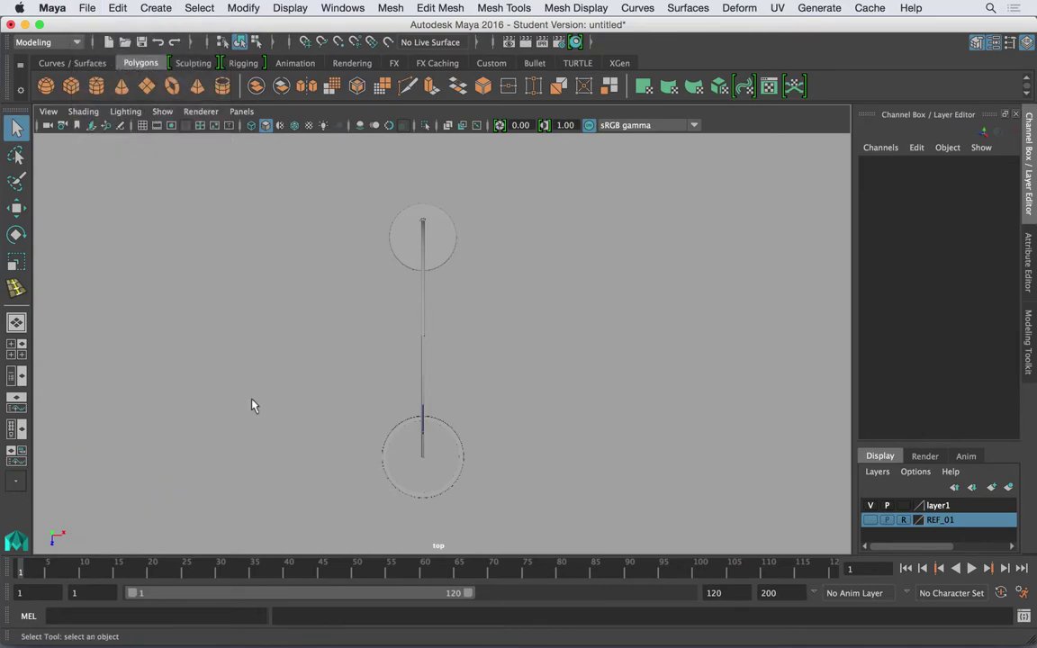
{"action": "left_click", "coordinate": [642, 153]}
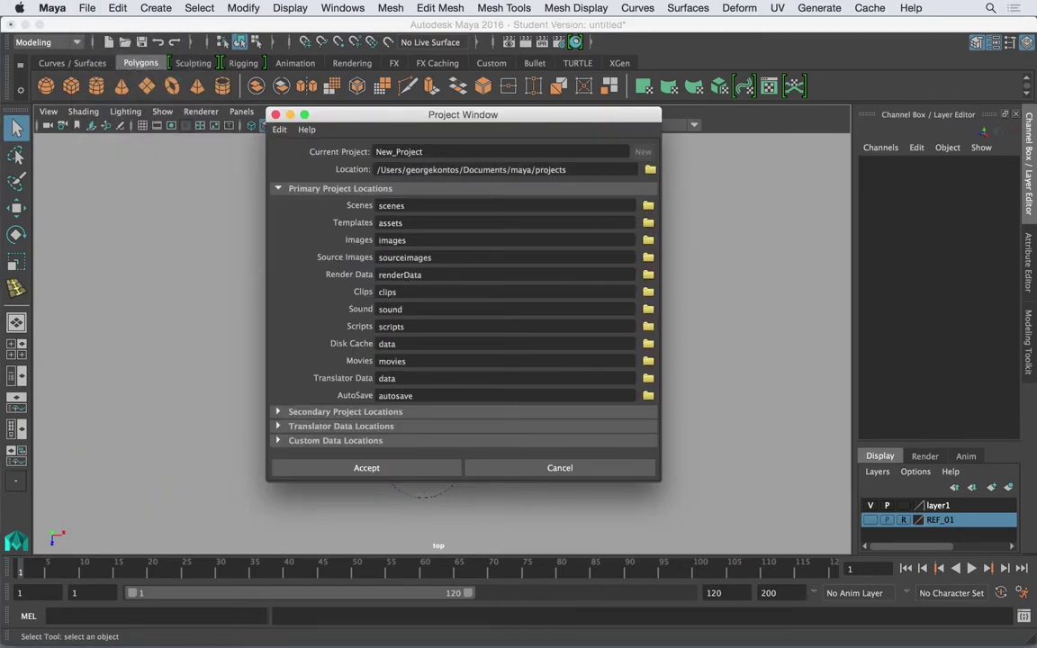
{"action": "type", "text": "FLOOR_LAMP"}
Set the project location to the Documents/STUDIO/CAD/MAYA folder and accept the project with its default folders
{"action": "left_click", "coordinate": [649, 170]}
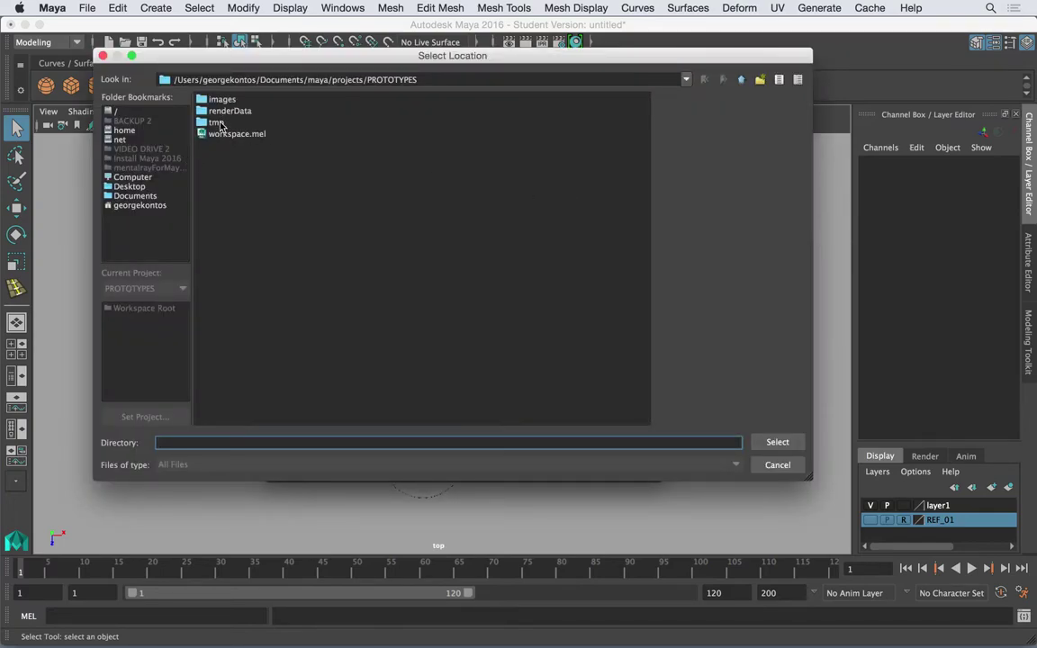
{"action": "left_click", "coordinate": [135, 196]}
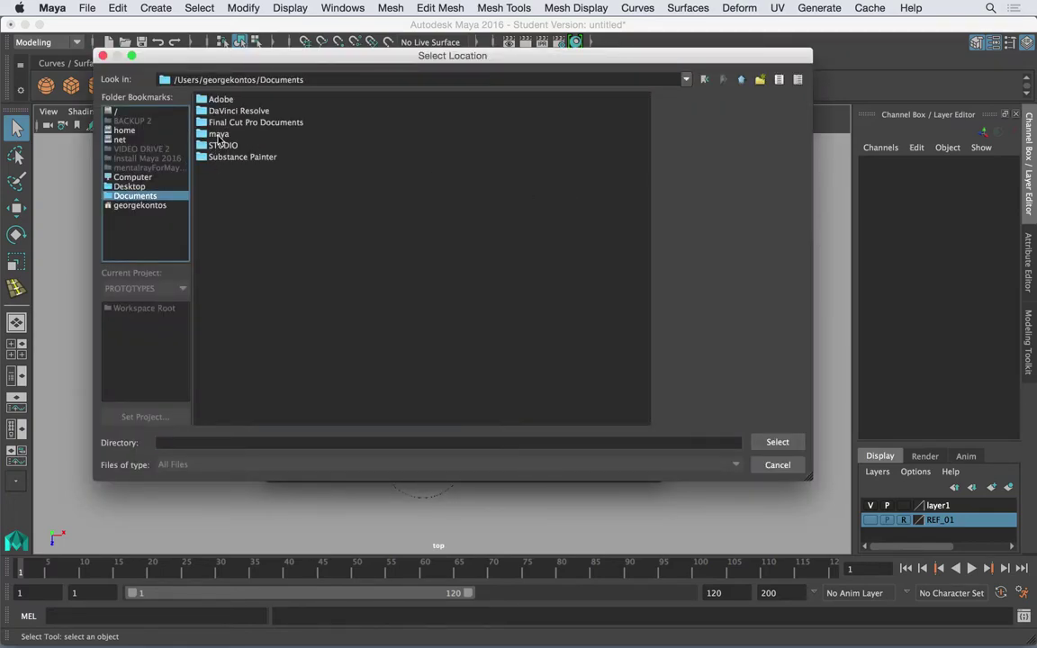
{"action": "double_click", "coordinate": [219, 134]}
{"action": "left_click", "coordinate": [139, 186]}
{"action": "left_click", "coordinate": [142, 197]}
{"action": "double_click", "coordinate": [221, 146]}
{"action": "double_click", "coordinate": [217, 110]}
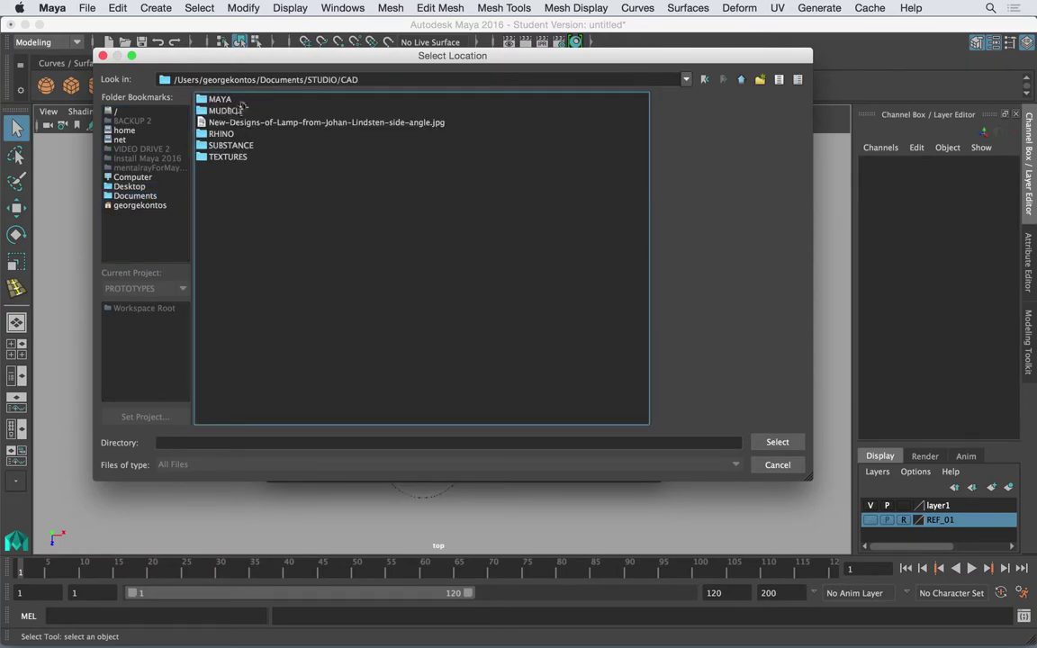
{"action": "double_click", "coordinate": [221, 99]}
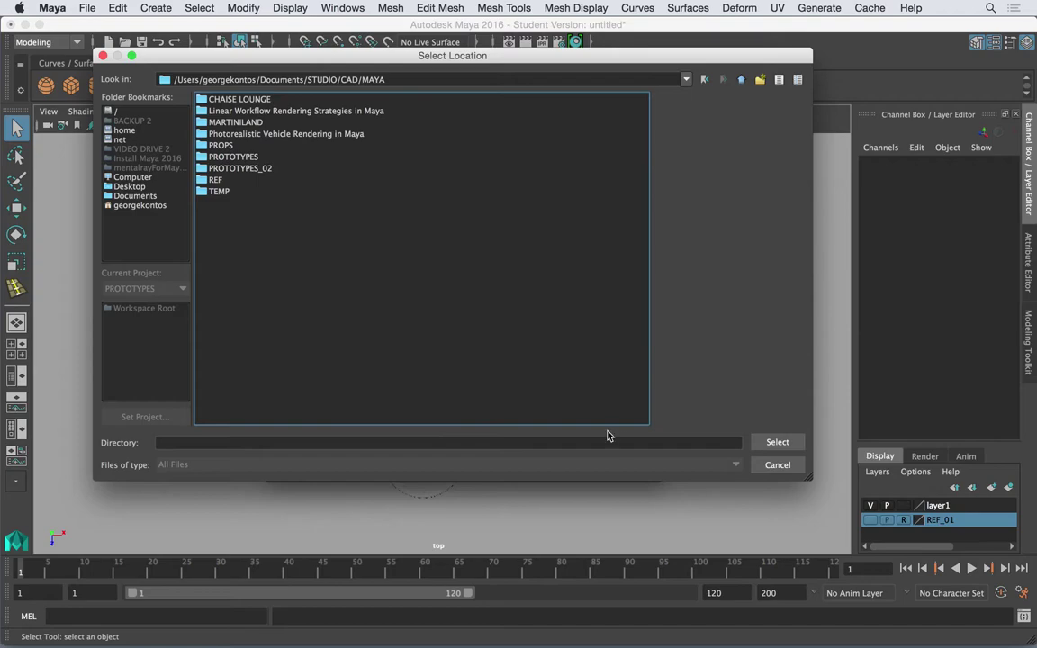
{"action": "left_click", "coordinate": [777, 442]}
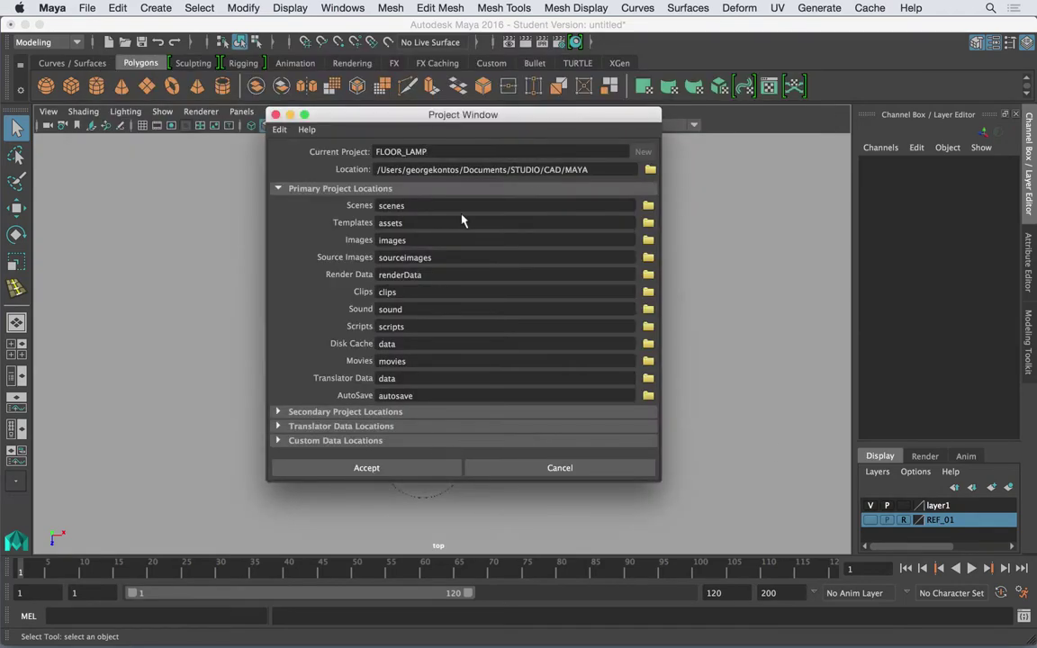
{"action": "left_click", "coordinate": [387, 468]}
Save the scene as 150611_FLOOR_LAMP_01 in Maya ASCII format in the project's scenes folder, checking the system date for the prefix
{"action": "left_click", "coordinate": [87, 9]}
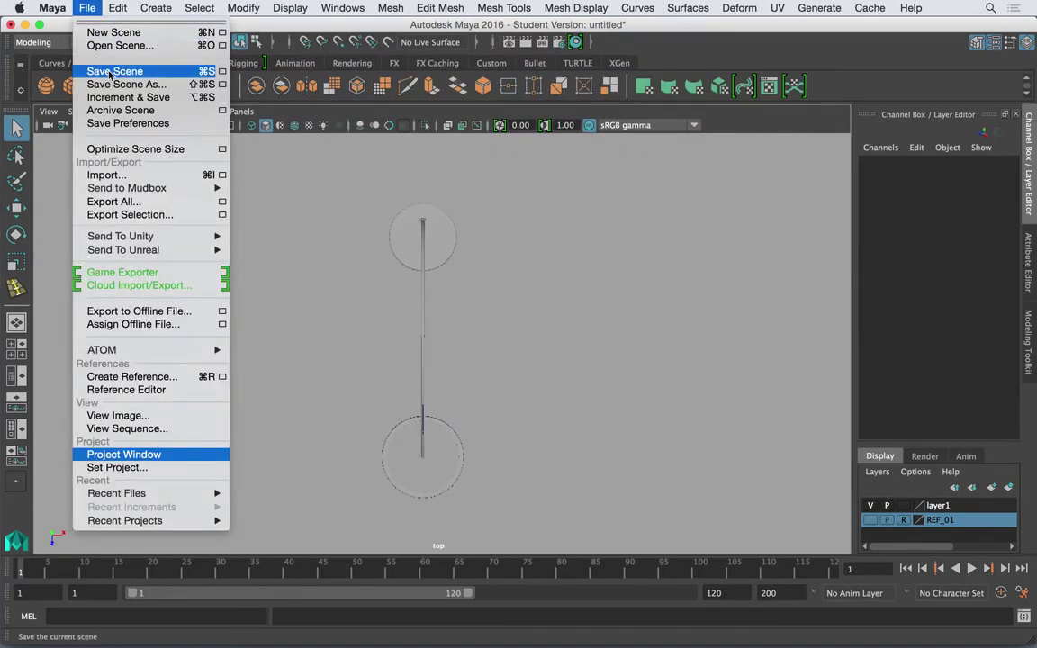
{"action": "left_click", "coordinate": [118, 83]}
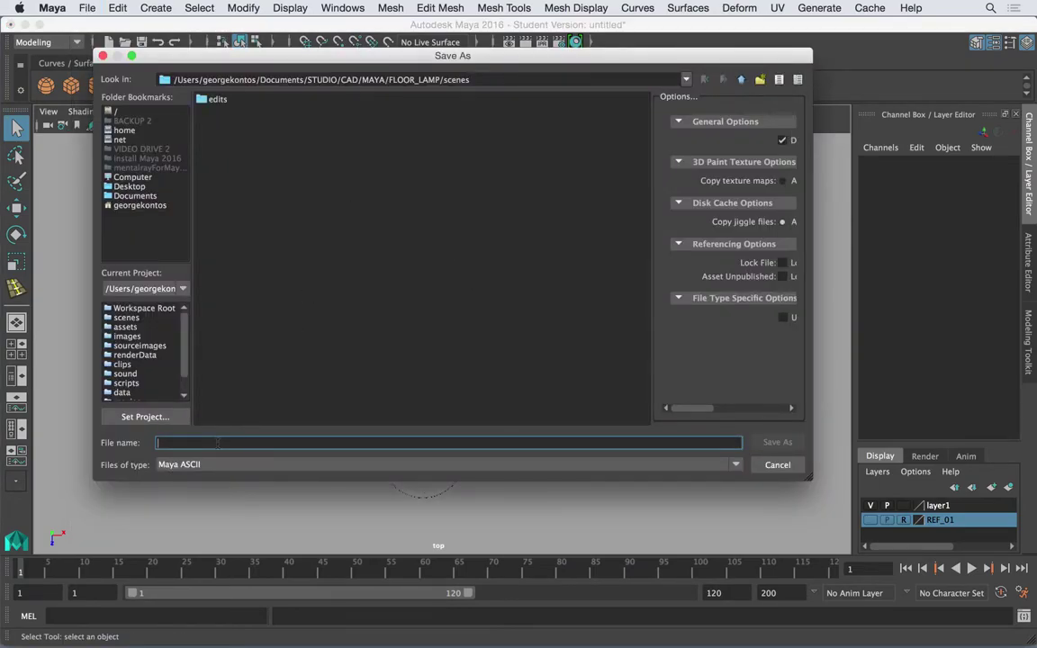
{"action": "type", "text": "FLOOR_LAMP"}
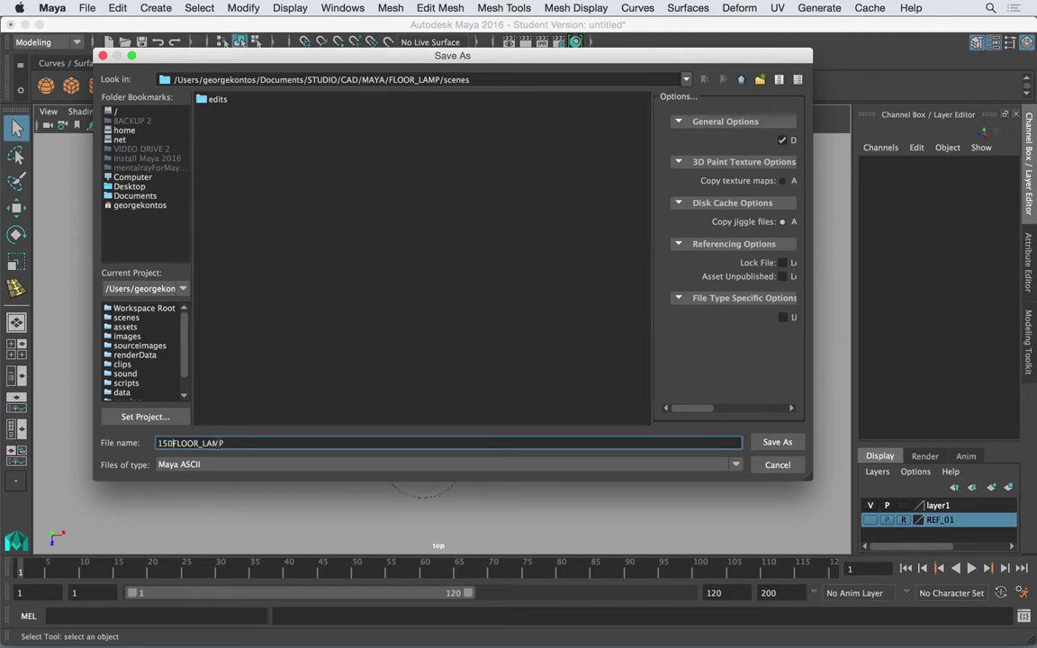
{"action": "key", "text": "super+Tab"}
{"action": "left_click", "coordinate": [926, 8]}
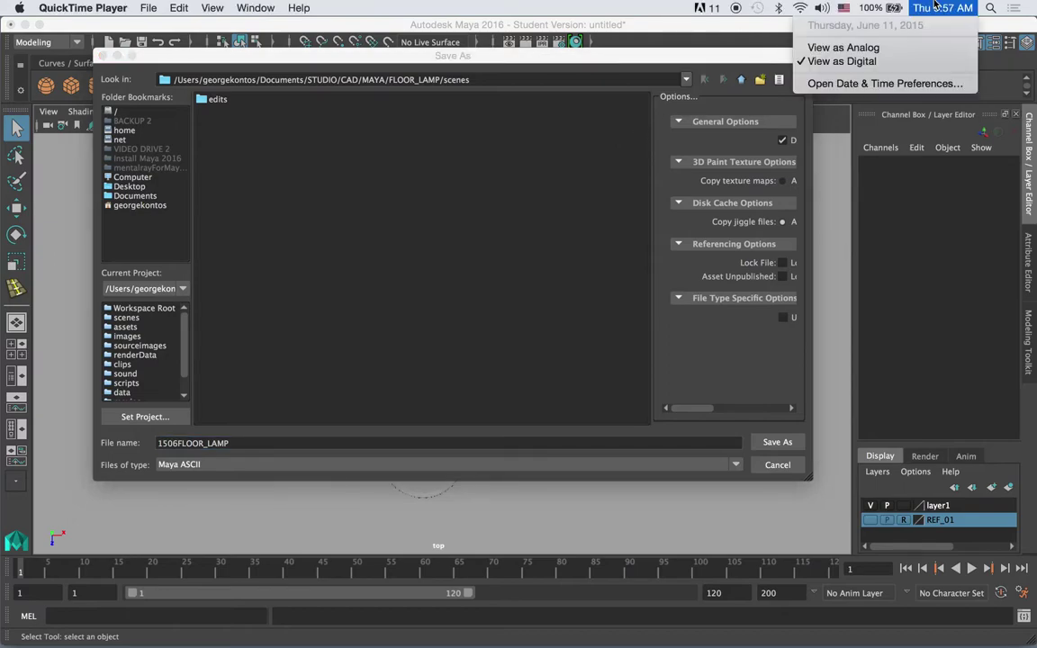
{"action": "left_click", "coordinate": [779, 192]}
{"action": "key", "text": "super+Tab"}
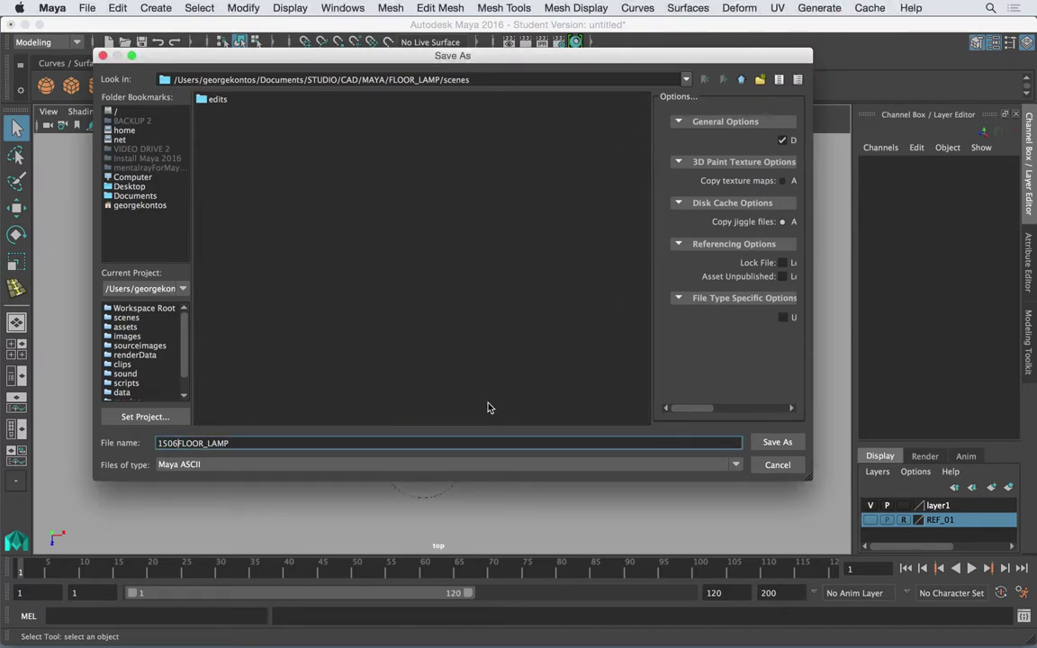
{"action": "type", "text": "11_"}
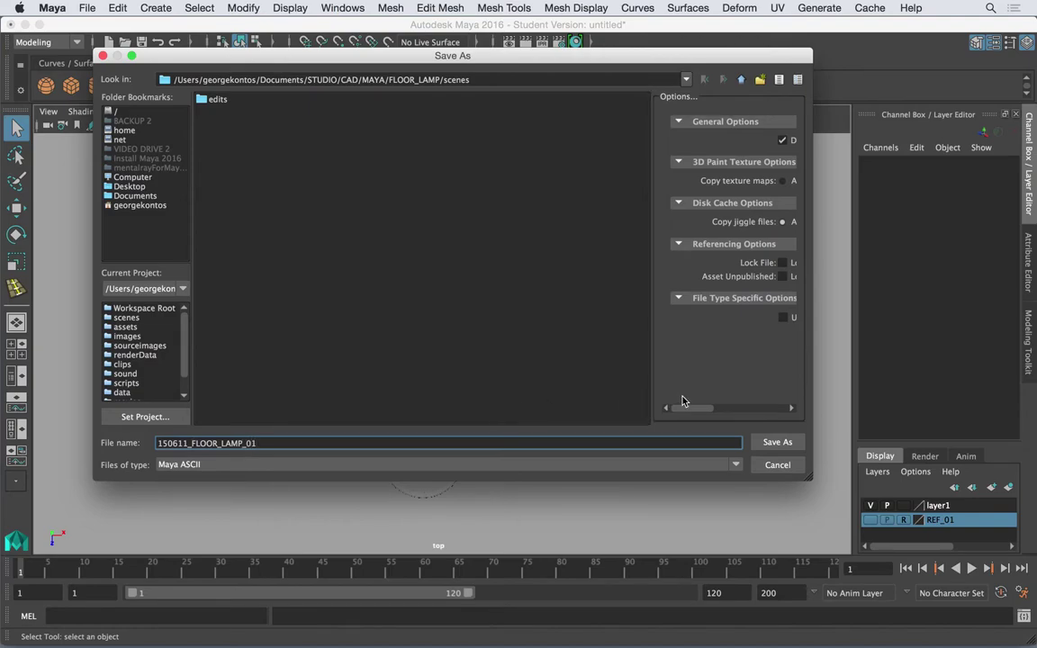
{"action": "left_click", "coordinate": [778, 443]}
{"action": "left_click", "coordinate": [483, 362]}
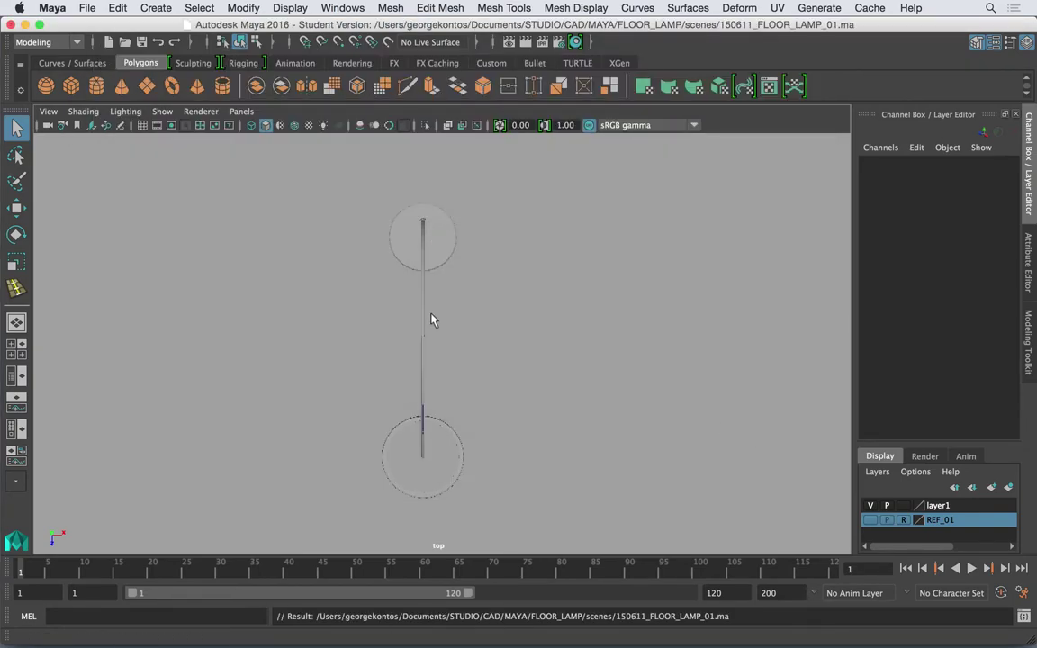
Show the grid in the top view and make free space beside the lamp
{"action": "middle_click_drag", "start_coordinate": [291, 218], "coordinate": [228, 248], "text": "alt"}
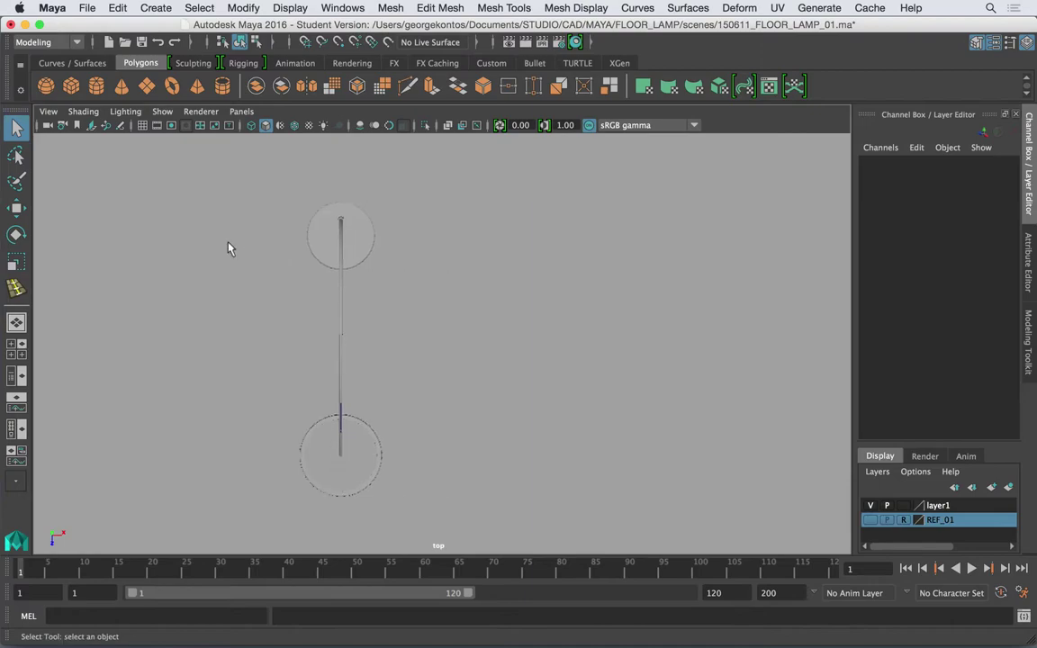
{"action": "left_click", "coordinate": [142, 127]}
{"action": "middle_click_drag", "start_coordinate": [345, 228], "coordinate": [558, 224], "text": "alt"}
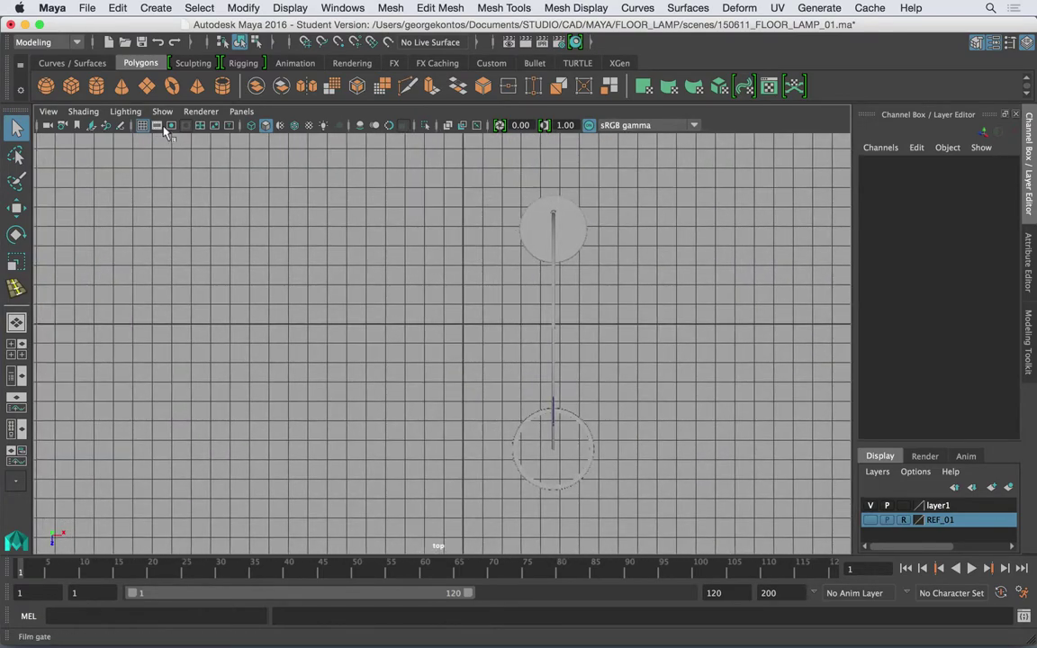
Import "lamp shade before top view.jpg" from the MAYA/REF folder as an image plane in the top view
{"action": "left_click", "coordinate": [48, 111]}
{"action": "mouse_move", "coordinate": [180, 375]}
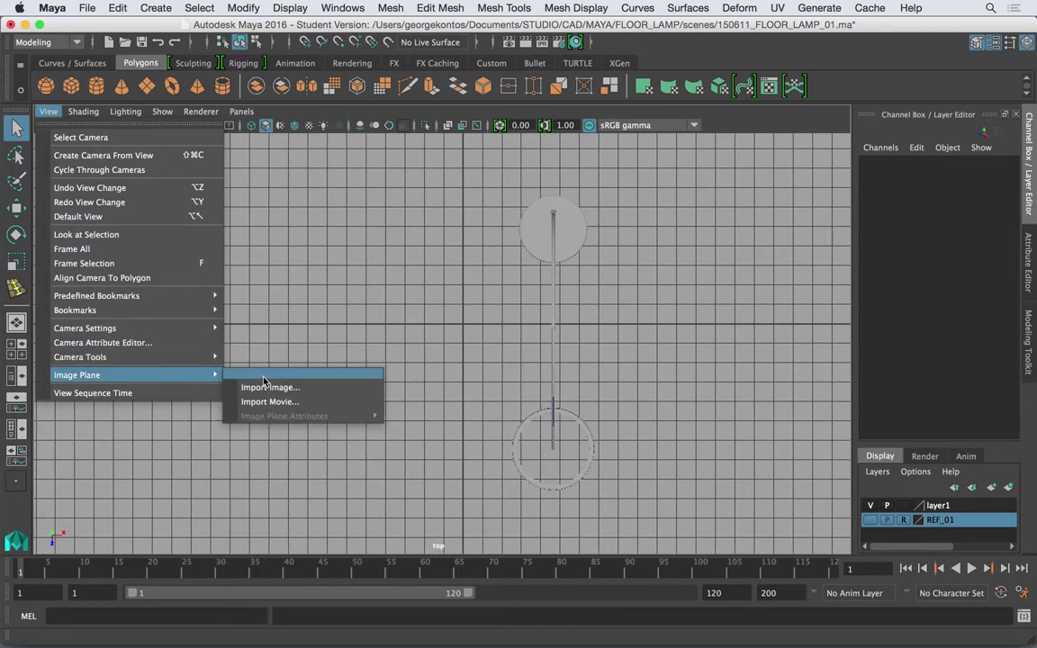
{"action": "left_click", "coordinate": [269, 387]}
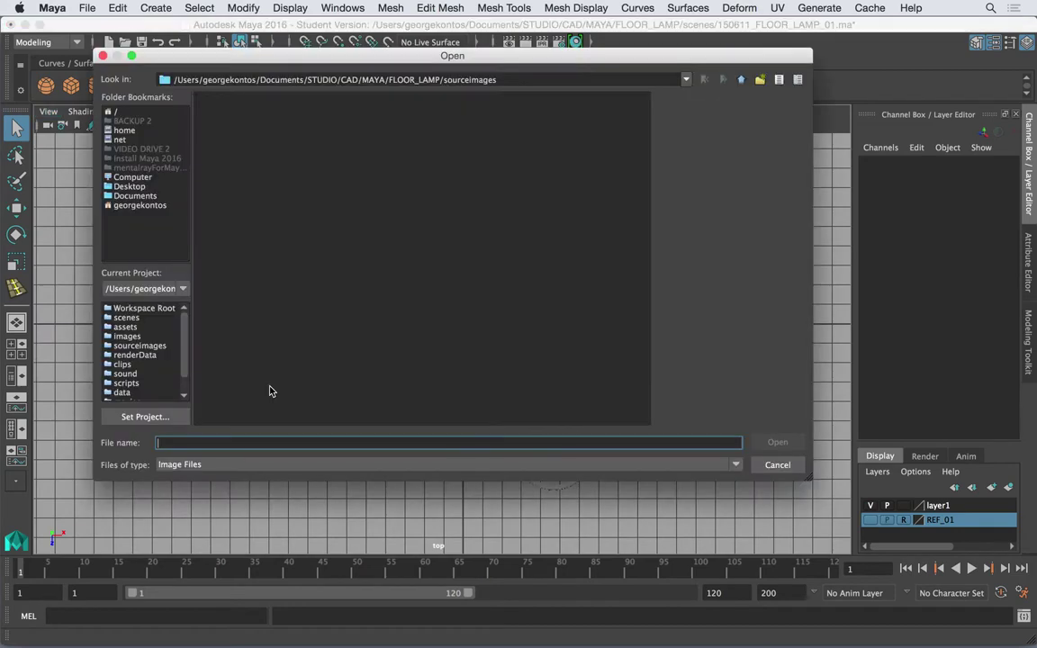
{"action": "left_click", "coordinate": [742, 81]}
{"action": "left_click", "coordinate": [741, 80]}
{"action": "left_click", "coordinate": [216, 192]}
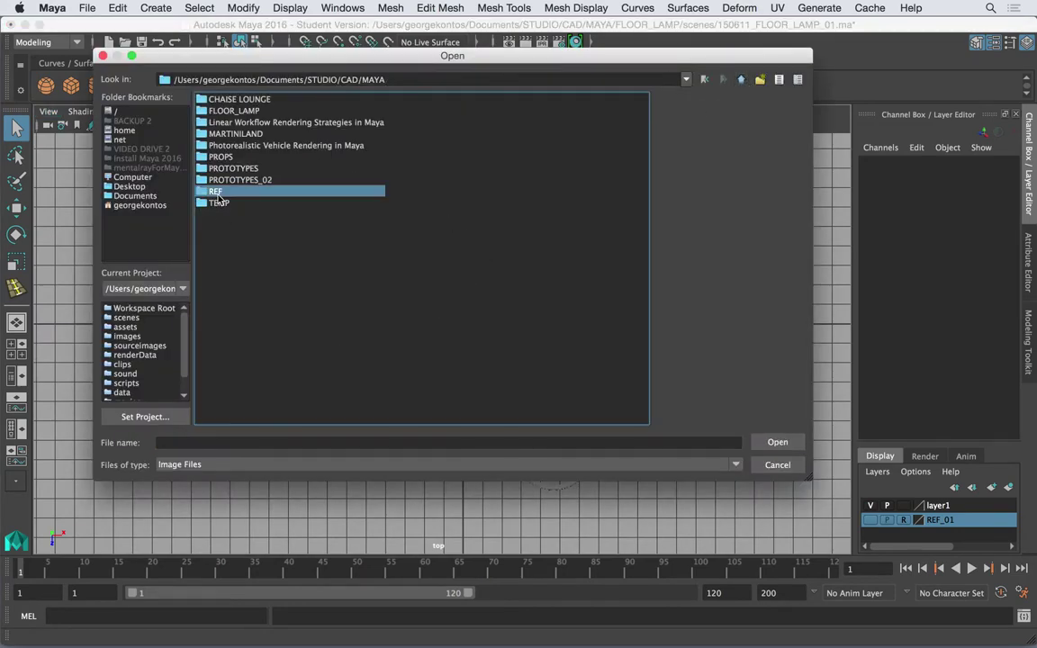
{"action": "double_click", "coordinate": [227, 192]}
{"action": "left_click", "coordinate": [238, 147]}
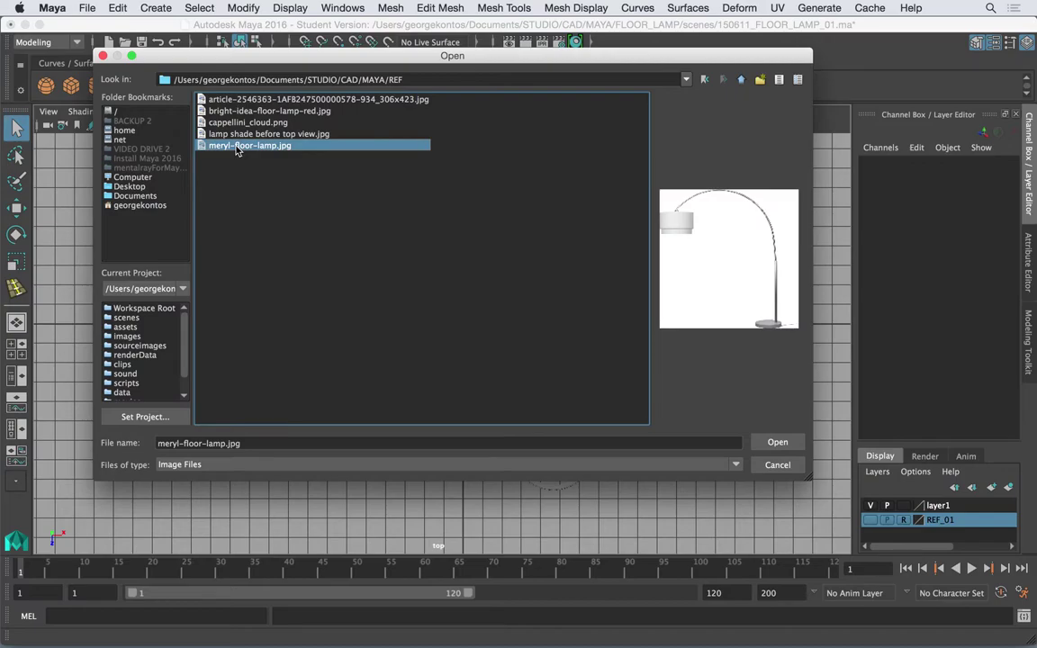
{"action": "key", "text": "Up"}
{"action": "key", "text": "Return"}
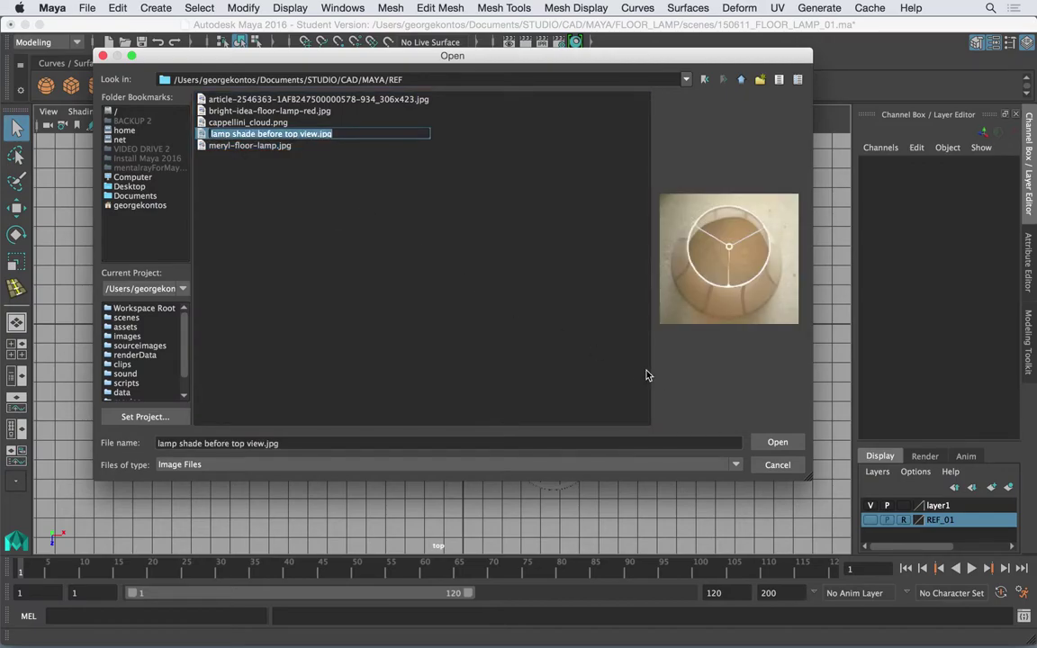
{"action": "left_click", "coordinate": [780, 446]}
Move the lampshade image plane away from the origin in the top view, to about X -2.144 and Z -1.153
{"action": "scroll", "coordinate": [450, 312], "scroll_direction": "up", "scroll_amount": 5}
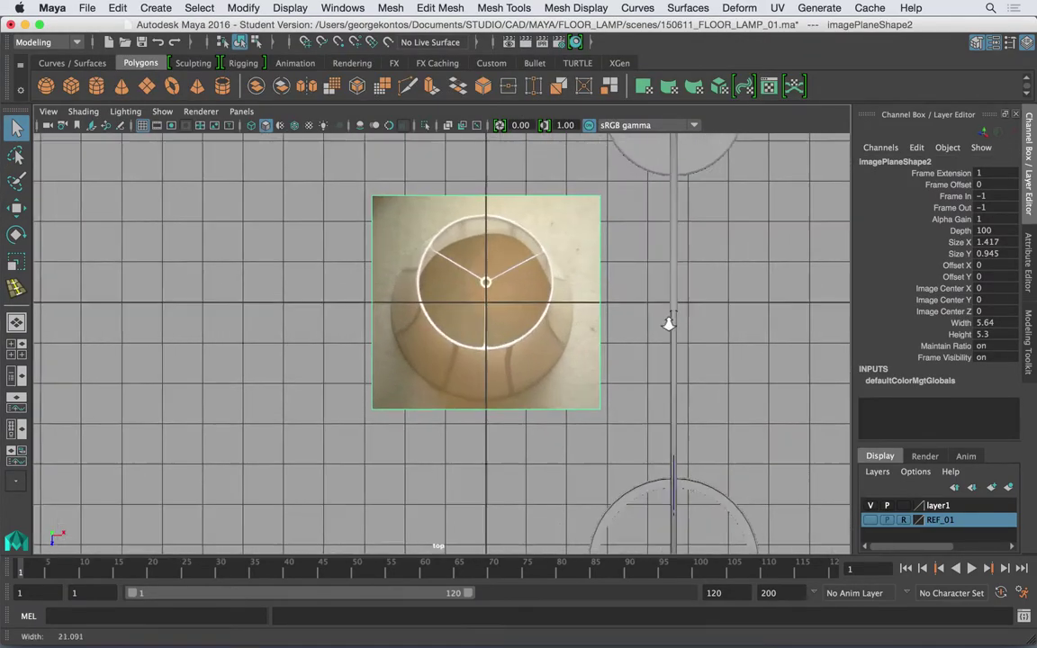
{"action": "key", "text": "w"}
{"action": "left_click_drag", "start_coordinate": [504, 326], "coordinate": [364, 252]}
{"action": "left_click", "coordinate": [347, 232]}
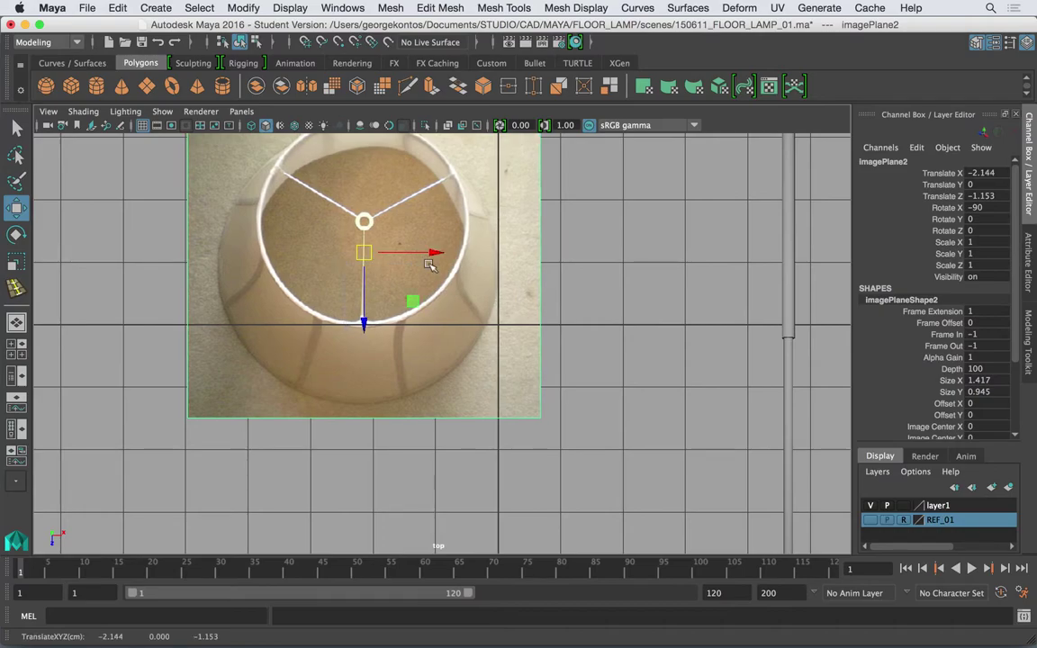
Lower the image plane below the grid to about Y -2.545 and return to the full top view
{"action": "key", "text": "space"}
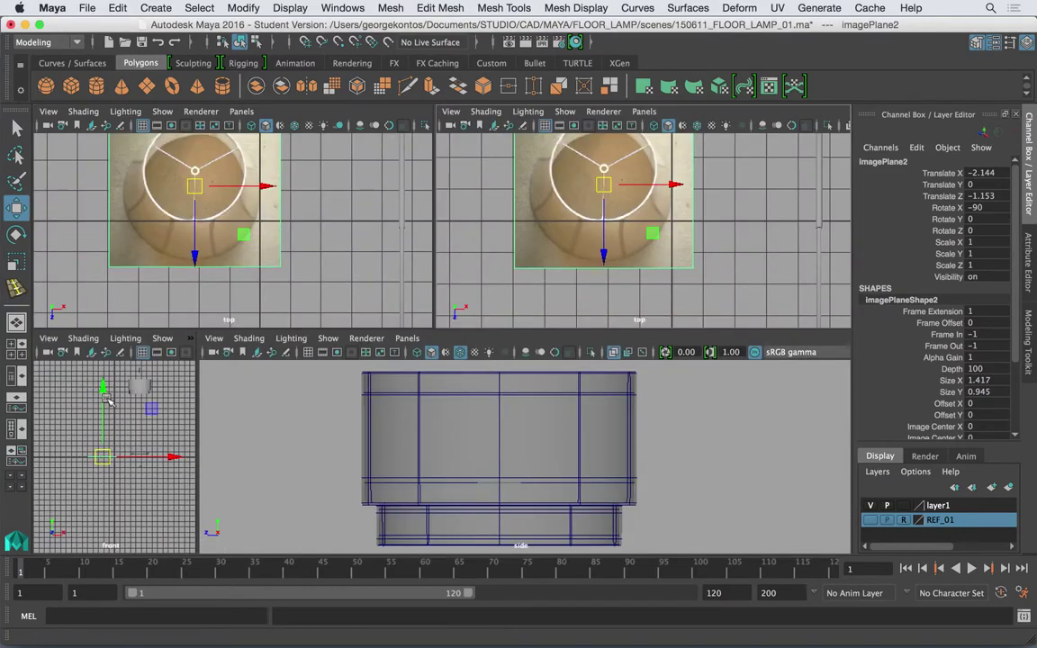
{"action": "left_click_drag", "start_coordinate": [106, 401], "coordinate": [106, 403]}
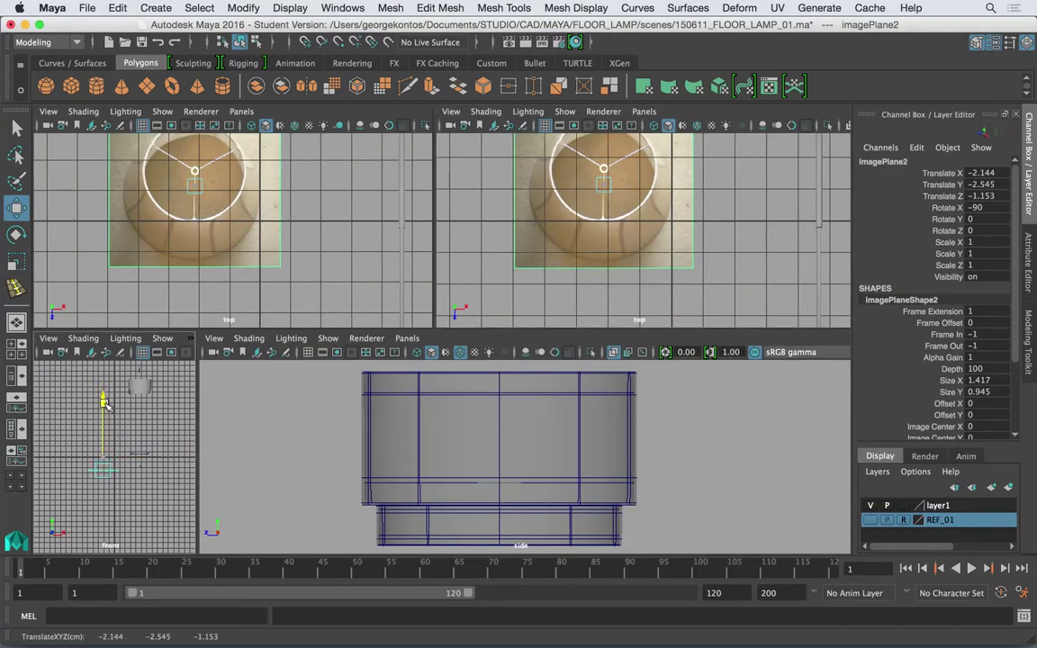
{"action": "key", "text": "space"}
{"action": "middle_click_drag", "start_coordinate": [407, 307], "coordinate": [331, 372], "text": "alt"}
{"action": "scroll", "coordinate": [331, 372], "scroll_direction": "down", "scroll_amount": 4}
Create a new display layer for the selected image plane and name it REF_02
{"action": "left_click", "coordinate": [933, 457]}
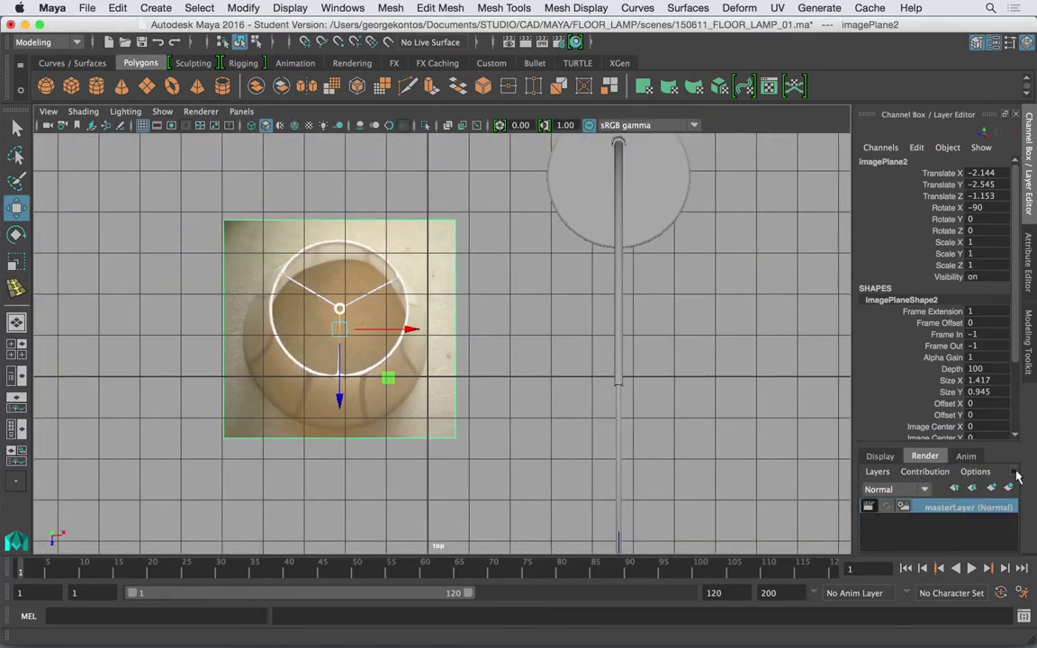
{"action": "left_click", "coordinate": [925, 472]}
{"action": "left_click", "coordinate": [881, 456]}
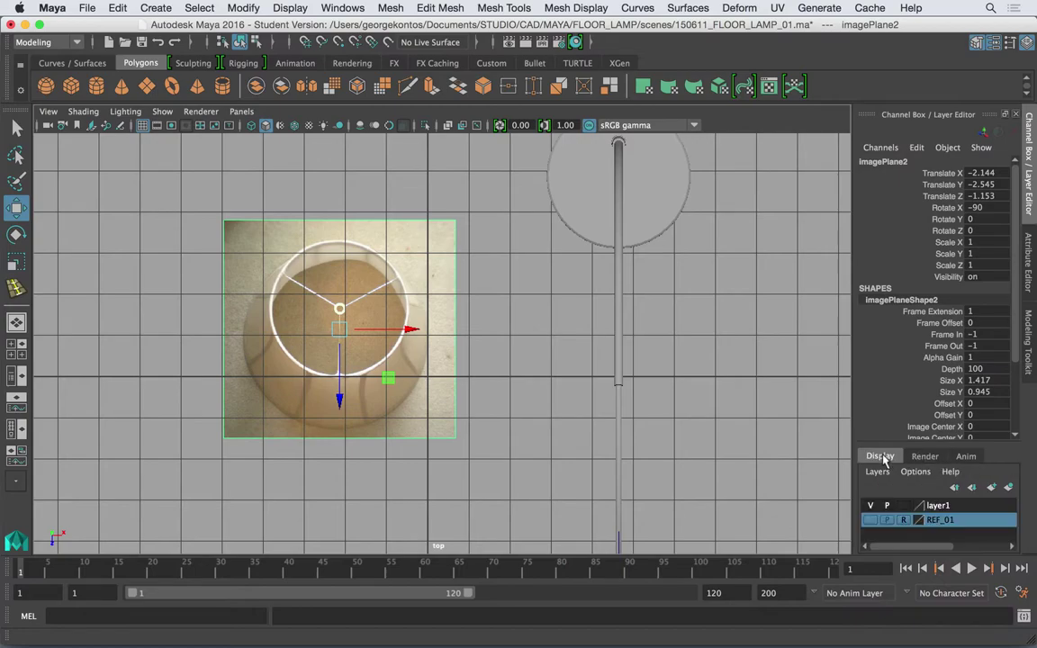
{"action": "left_click", "coordinate": [1008, 487]}
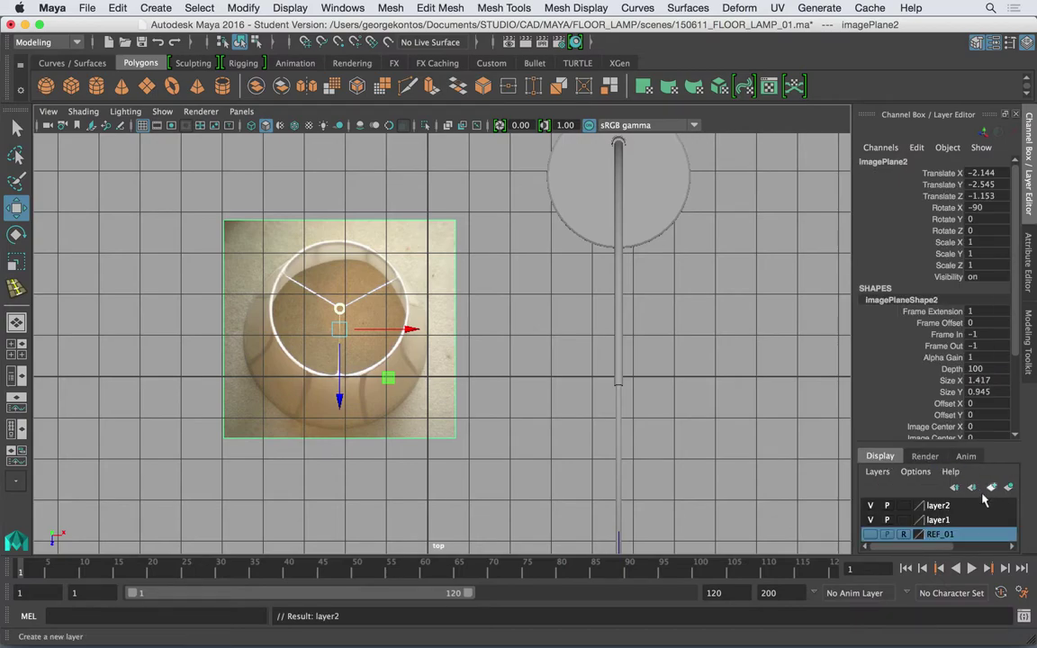
{"action": "double_click", "coordinate": [937, 506]}
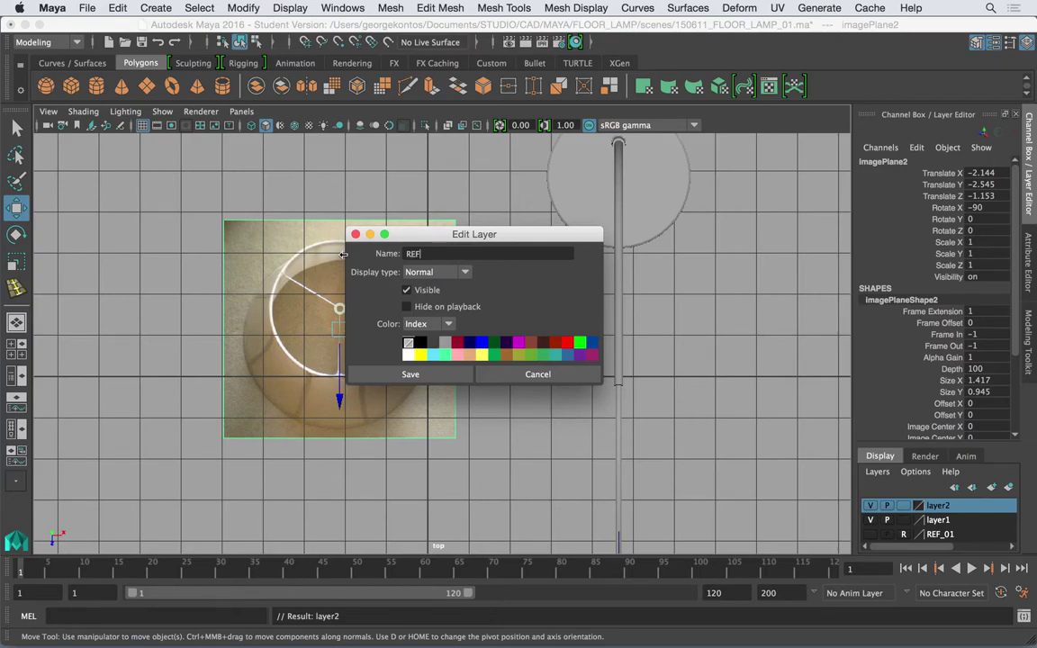
{"action": "left_click", "coordinate": [416, 375]}
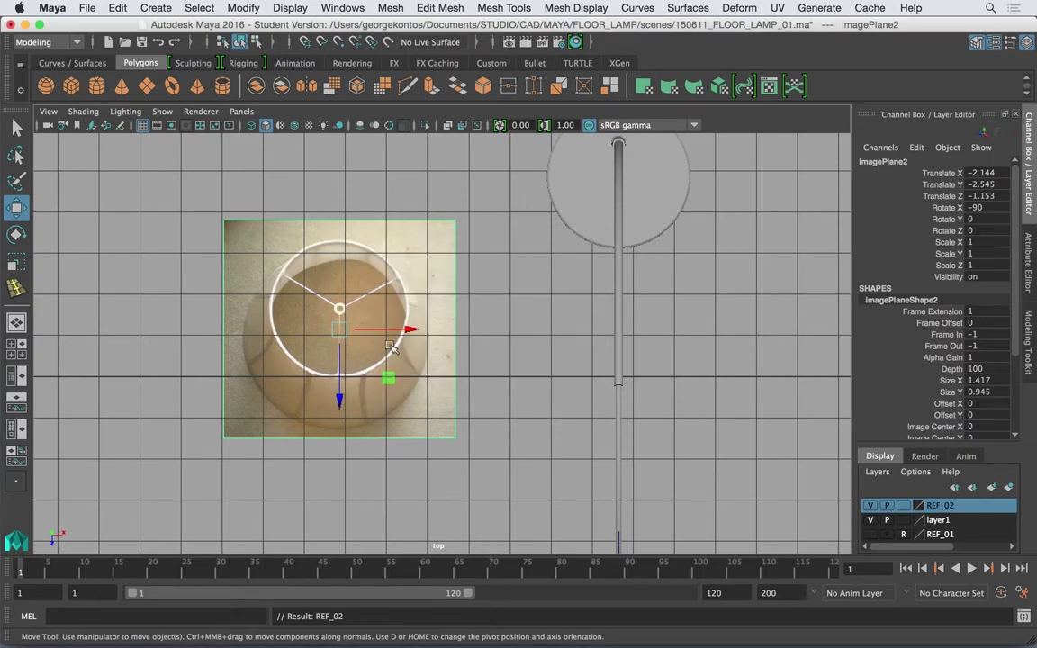
Set the REF_02 layer to reference display so the image cannot be selected, and clear the selection
{"action": "left_click", "coordinate": [904, 507]}
{"action": "left_click", "coordinate": [904, 506]}
{"action": "left_click", "coordinate": [466, 264]}
Create a polygon pipe with default dimensions at the origin for the ring at the centre of the lampshade frame
{"action": "middle_click_drag", "start_coordinate": [382, 245], "coordinate": [434, 255], "text": "alt"}
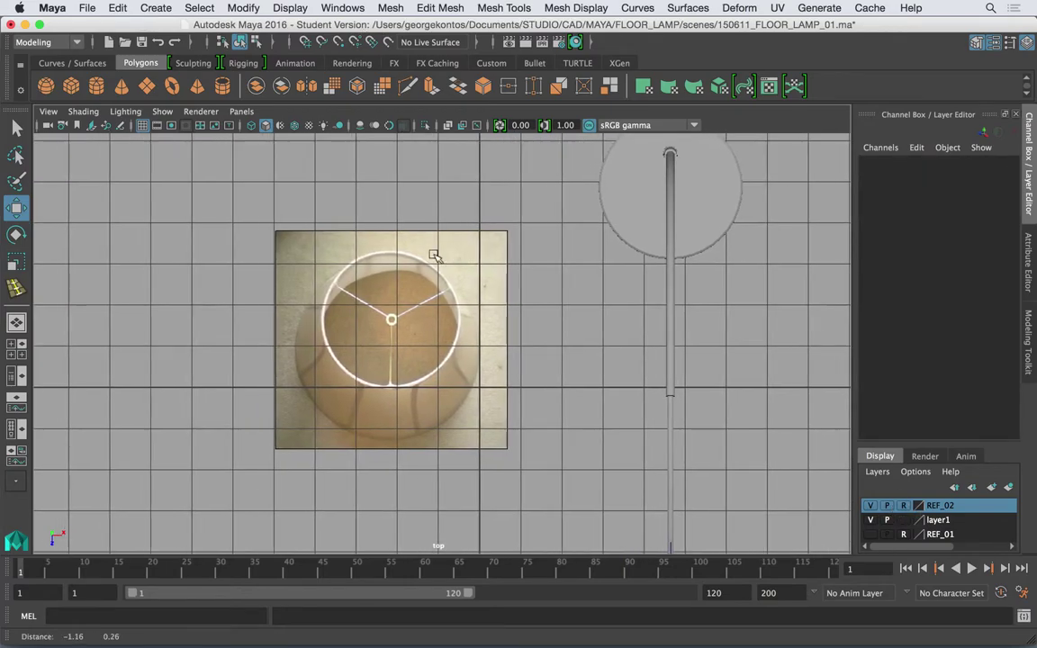
{"action": "scroll", "coordinate": [435, 256], "scroll_direction": "up", "scroll_amount": 5}
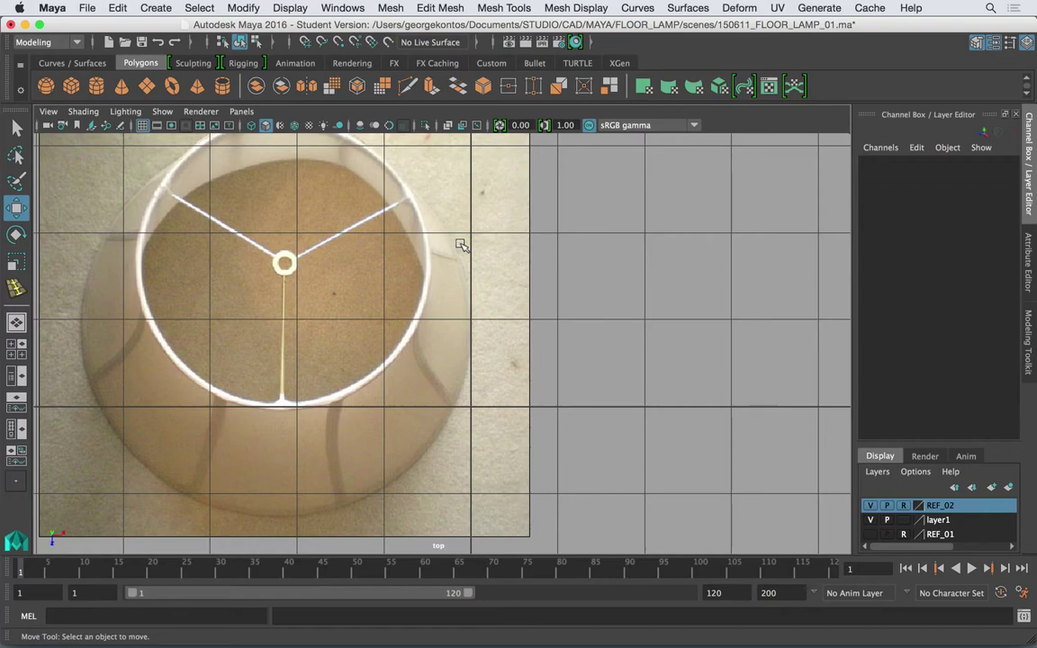
{"action": "scroll", "coordinate": [368, 285], "scroll_direction": "up", "scroll_amount": 3}
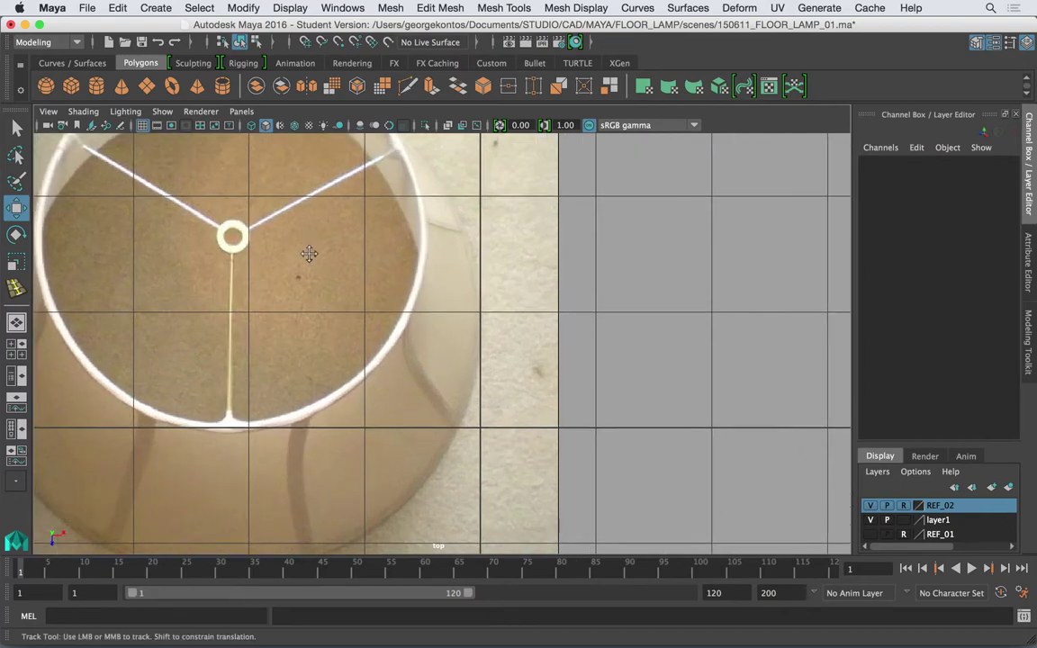
{"action": "left_click", "coordinate": [225, 90]}
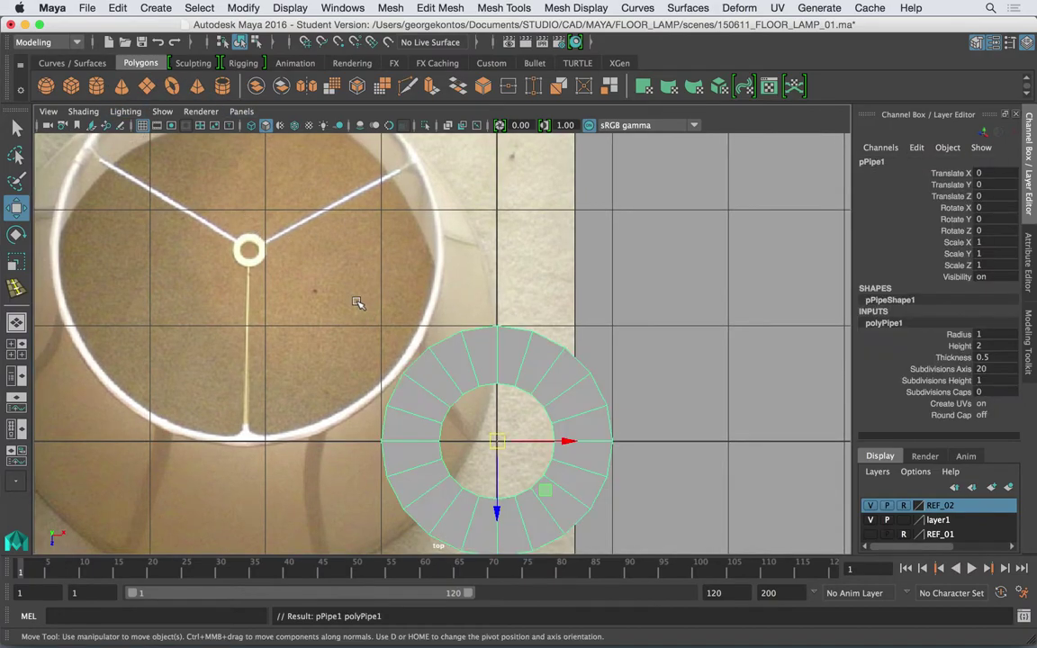
Move the pipe onto empty grid beside the lampshade reference image, at about X -7.266, Z -2.171
{"action": "middle_click_drag", "start_coordinate": [549, 327], "coordinate": [416, 280], "text": "alt"}
{"action": "left_click_drag", "start_coordinate": [384, 410], "coordinate": [584, 287]}
{"action": "scroll", "coordinate": [494, 369], "scroll_direction": "down", "scroll_amount": 6}
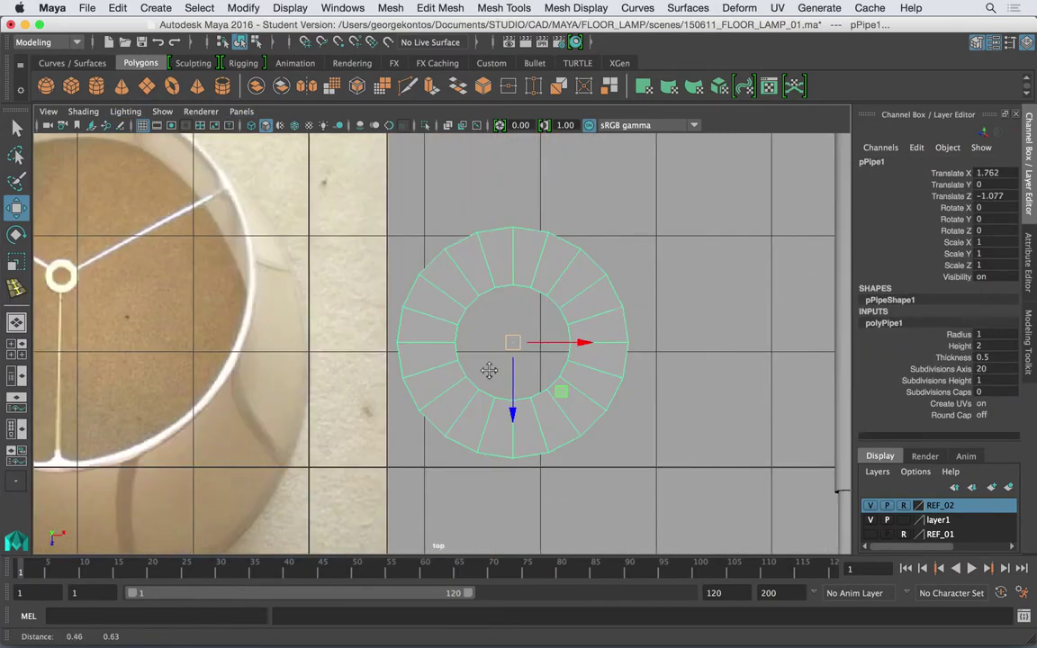
{"action": "left_click_drag", "start_coordinate": [467, 359], "coordinate": [487, 327]}
{"action": "left_click", "coordinate": [487, 326], "text": "alt"}
{"action": "middle_click_drag", "start_coordinate": [487, 327], "coordinate": [474, 323], "text": "alt"}
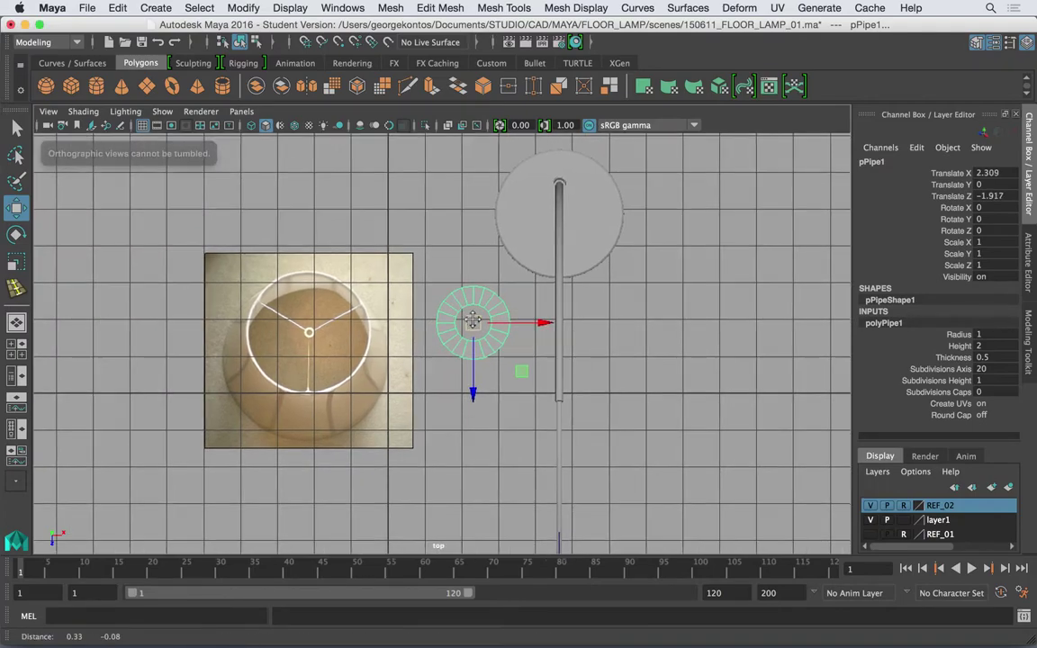
{"action": "left_click_drag", "start_coordinate": [475, 323], "coordinate": [154, 312]}
{"action": "middle_click_drag", "start_coordinate": [154, 311], "coordinate": [467, 330], "text": "alt"}
{"action": "right_click_drag", "start_coordinate": [374, 317], "coordinate": [473, 331], "text": "alt"}
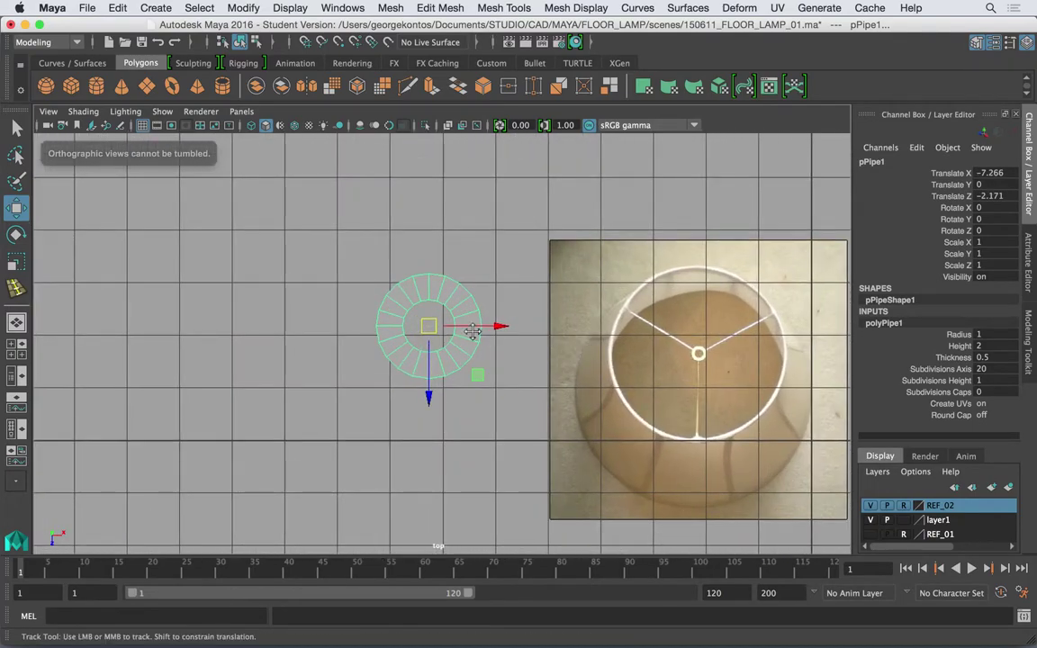
{"action": "middle_click_drag", "start_coordinate": [473, 331], "coordinate": [453, 328], "text": "alt"}
{"action": "right_click_drag", "start_coordinate": [453, 327], "coordinate": [604, 356], "text": "alt"}
{"action": "middle_click_drag", "start_coordinate": [401, 307], "coordinate": [367, 317], "text": "alt"}
Set the pipe's thickness to 0.3 and its axis subdivisions to 10
{"action": "double_click", "coordinate": [981, 357]}
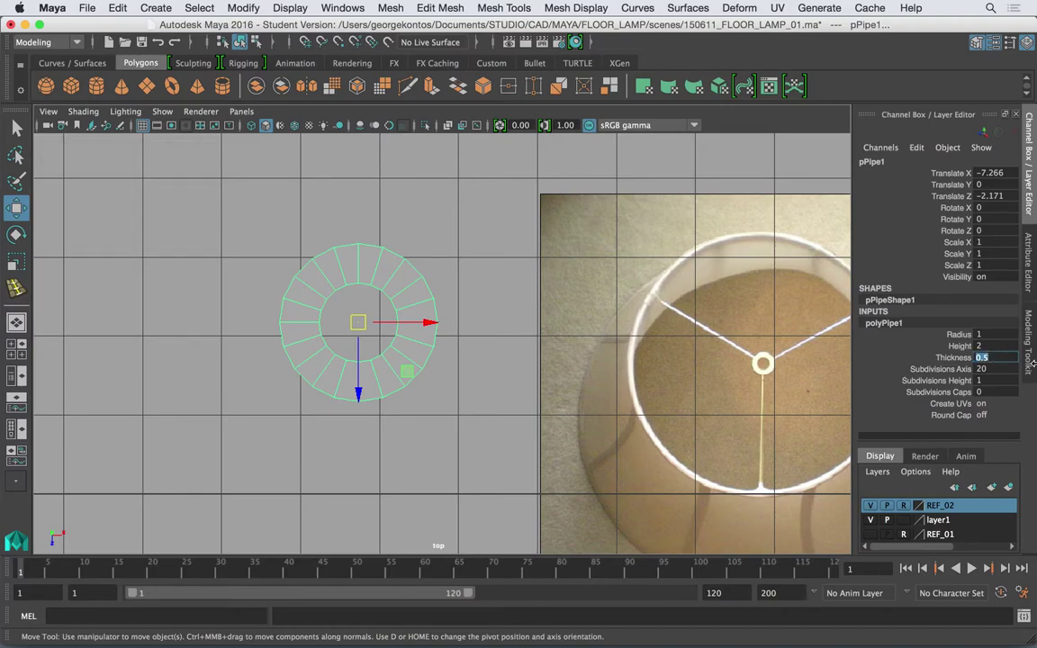
{"action": "type", "text": "0.3"}
{"action": "key", "text": "Return"}
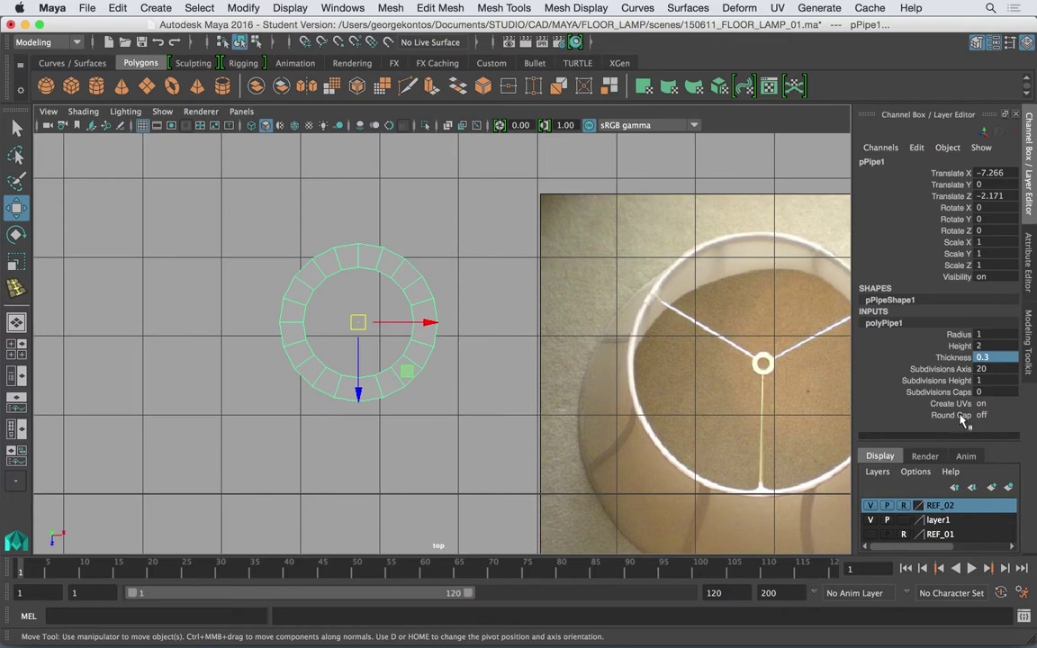
{"action": "left_click", "coordinate": [983, 370]}
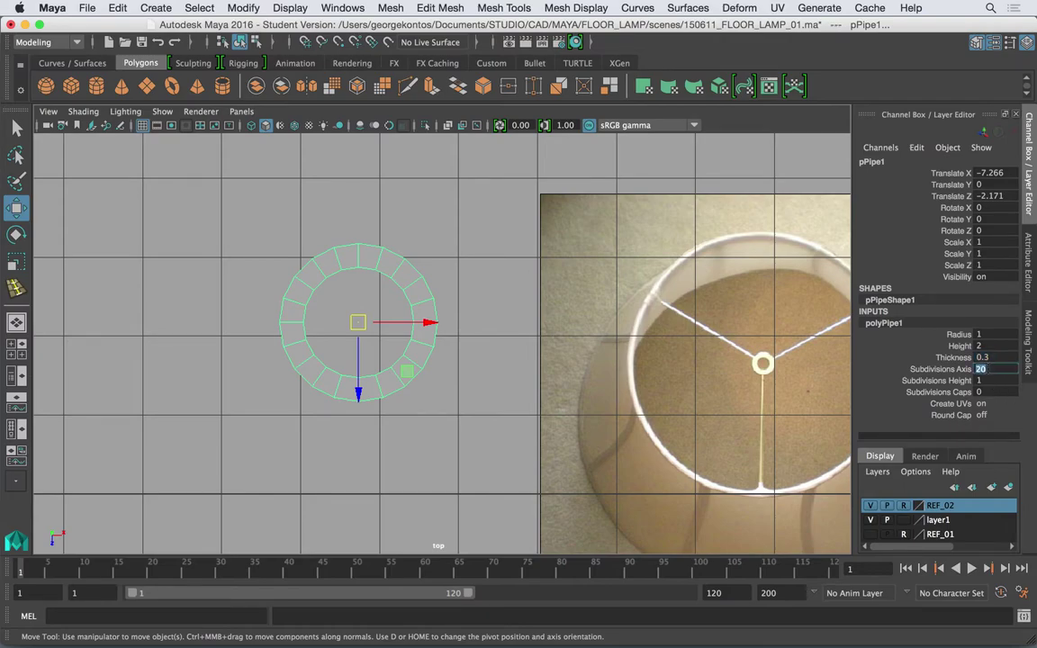
{"action": "type", "text": "10"}
{"action": "key", "text": "Return"}
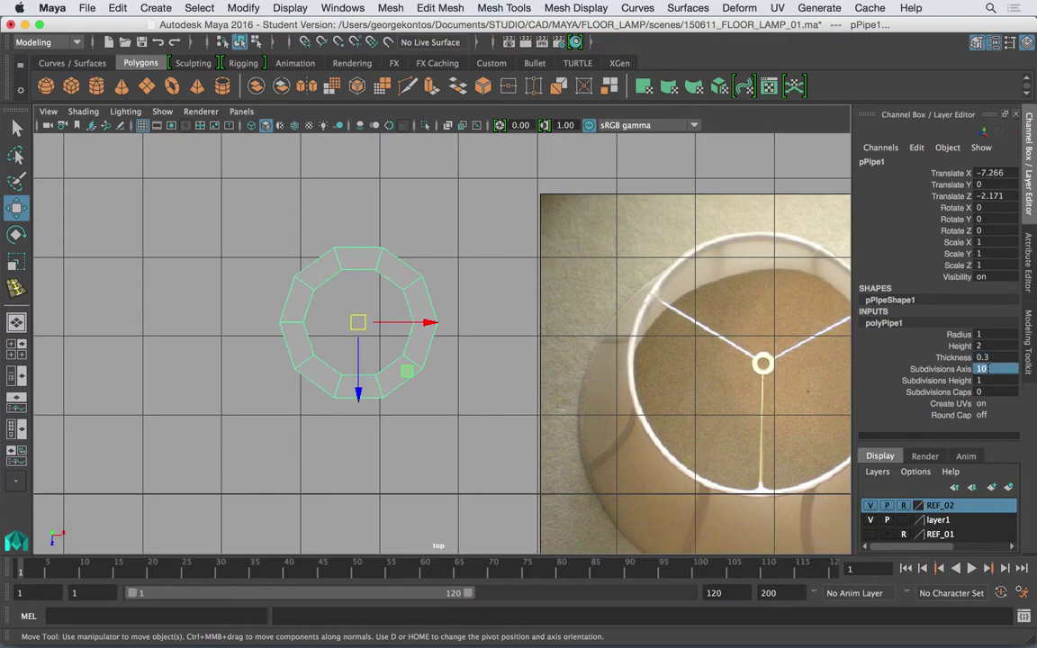
Set the pipe's height to 0.2 while checking it in the perspective view
{"action": "key", "text": "space"}
{"action": "left_click_drag", "start_coordinate": [423, 338], "coordinate": [428, 298]}
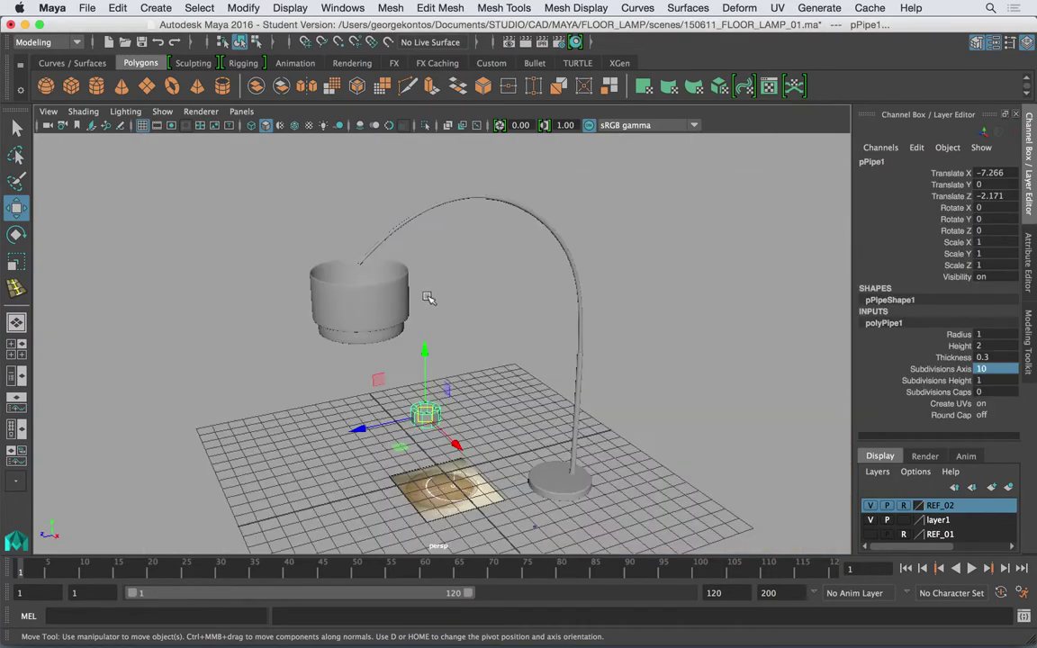
{"action": "left_click", "coordinate": [990, 346]}
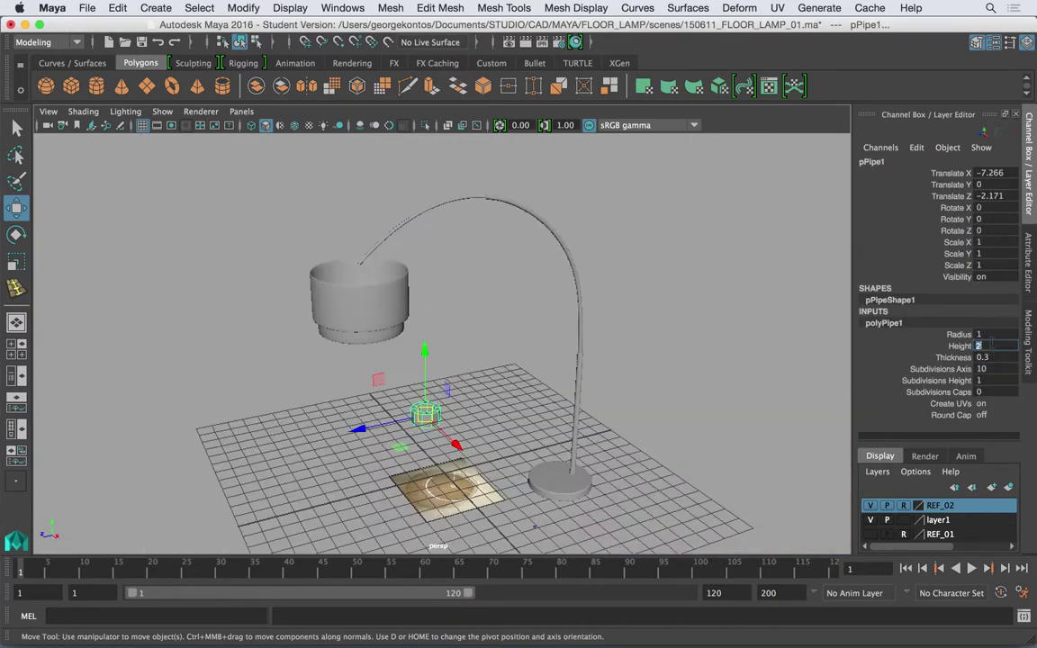
{"action": "key", "text": "Return"}
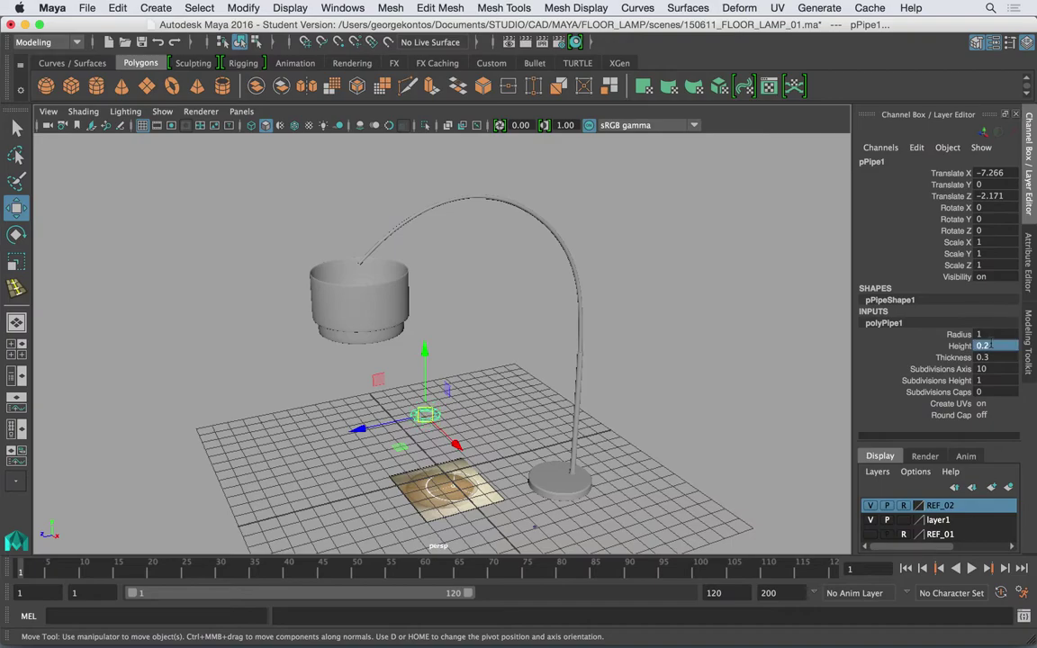
{"action": "left_click_drag", "start_coordinate": [407, 416], "coordinate": [458, 413], "text": "alt"}
{"action": "right_click_drag", "start_coordinate": [459, 412], "coordinate": [489, 435], "text": "alt"}
In the top view, scale the pipe uniformly to about 0.378 and move it over the reference's centre ring, at about X -2.126, Z -1.659
{"action": "key", "text": "space"}
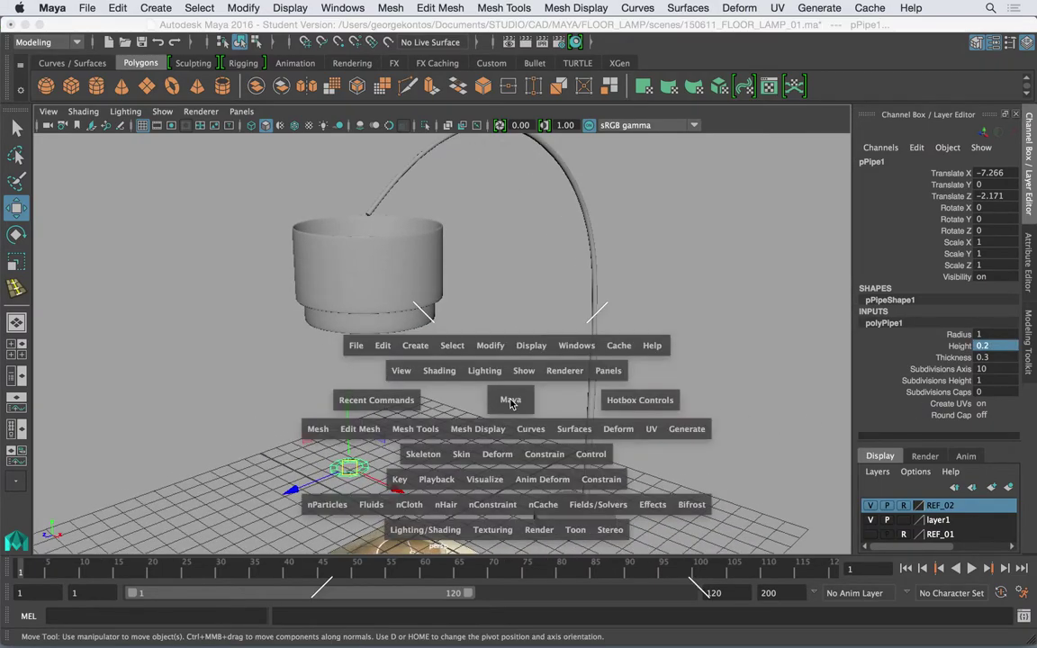
{"action": "left_click_drag", "start_coordinate": [510, 400], "coordinate": [448, 400]}
{"action": "middle_click_drag", "start_coordinate": [505, 356], "coordinate": [538, 362], "text": "alt"}
{"action": "right_click_drag", "start_coordinate": [537, 362], "coordinate": [408, 351], "text": "alt"}
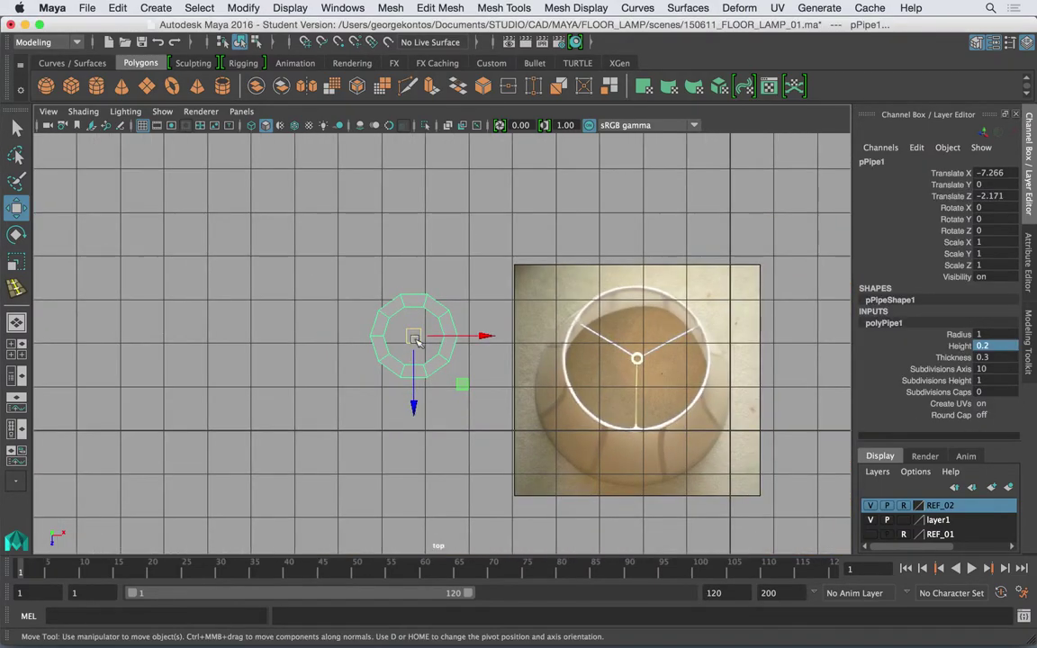
{"action": "key", "text": "e"}
{"action": "key", "text": "r"}
{"action": "left_click_drag", "start_coordinate": [414, 341], "coordinate": [637, 361]}
{"action": "key", "text": "w"}
{"action": "key", "text": "f"}
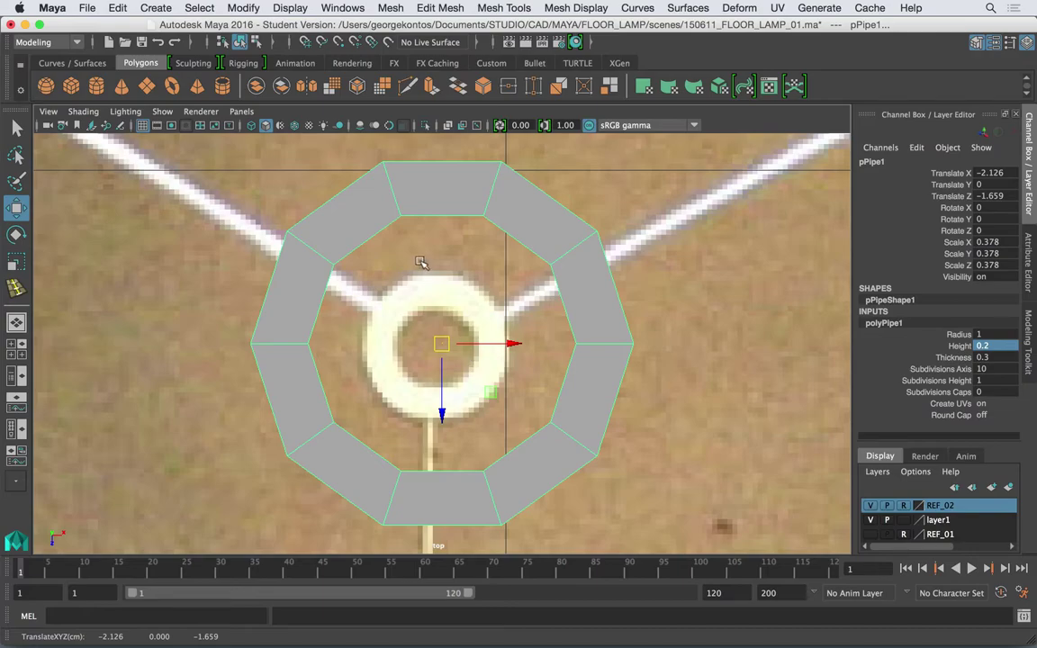
Turn on X-ray display and fit the pipe to the reference ring's outer edge, scaled to about 0.149 at about X -2.131, Z -1.647
{"action": "left_click", "coordinate": [448, 125]}
{"action": "key", "text": "r"}
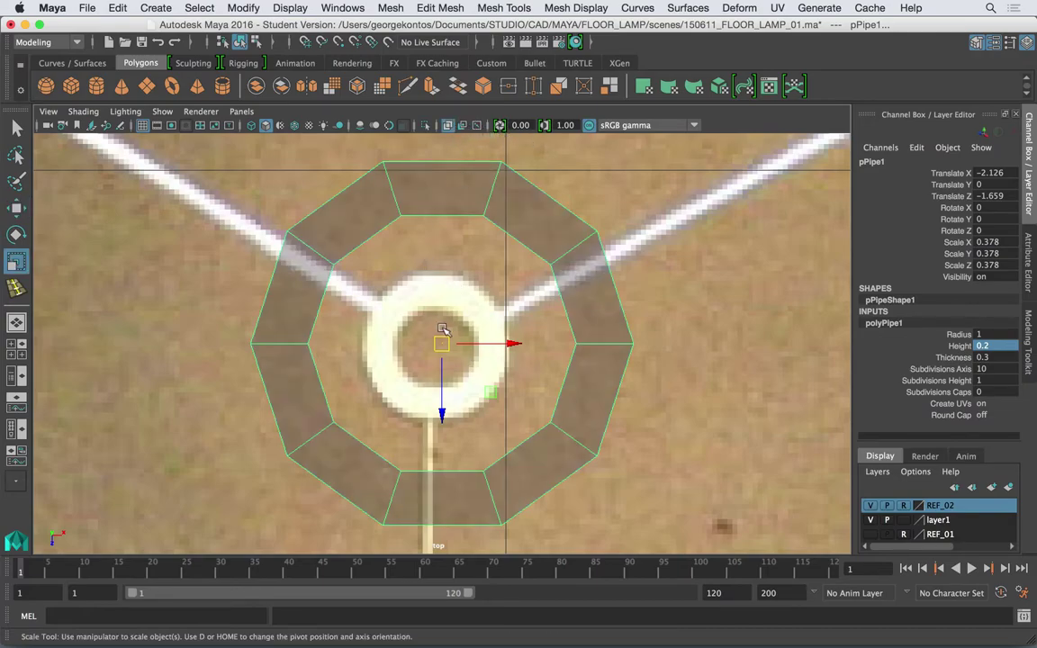
{"action": "left_click_drag", "start_coordinate": [441, 343], "coordinate": [281, 350]}
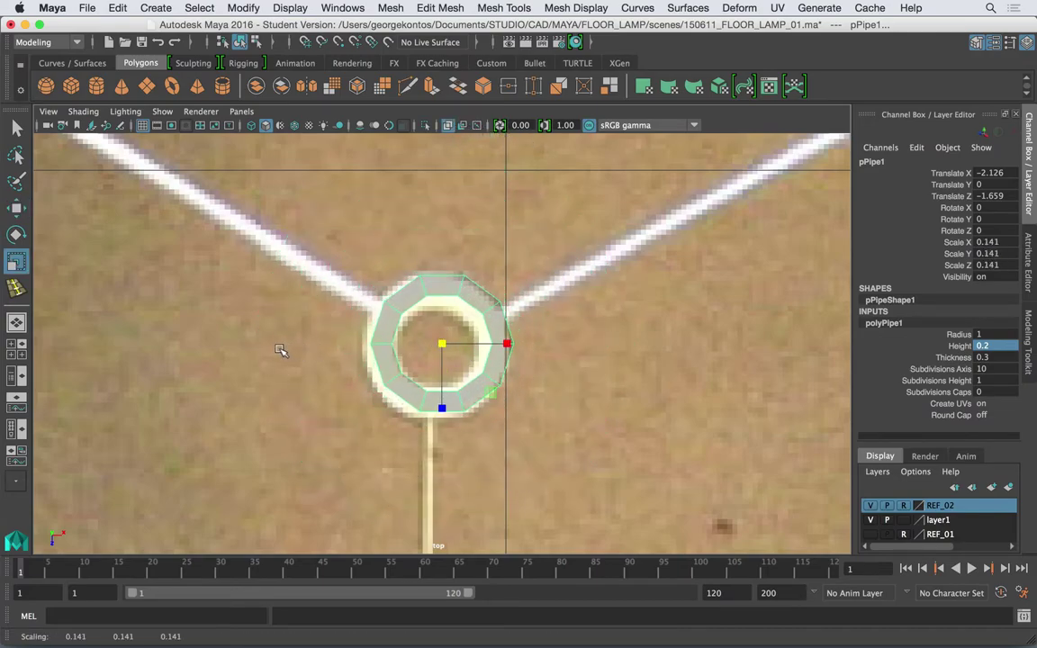
{"action": "middle_click_drag", "start_coordinate": [437, 294], "coordinate": [423, 315], "text": "alt"}
{"action": "left_click_drag", "start_coordinate": [426, 367], "coordinate": [428, 370]}
{"action": "key", "text": "w"}
Scale the pipe's inner vertices inward to match the reference ring's hole, and recentre the whole object at about X -2.14, Z -1.653
{"action": "right_click_drag", "start_coordinate": [431, 301], "coordinate": [425, 299]}
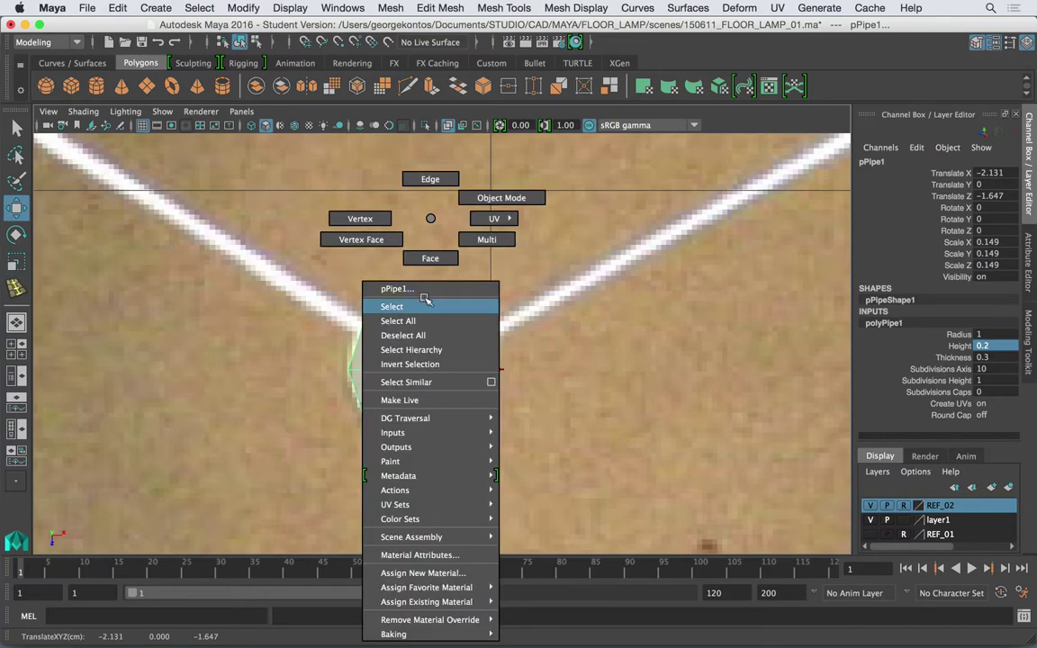
{"action": "left_click", "coordinate": [360, 219]}
{"action": "left_click", "coordinate": [382, 338]}
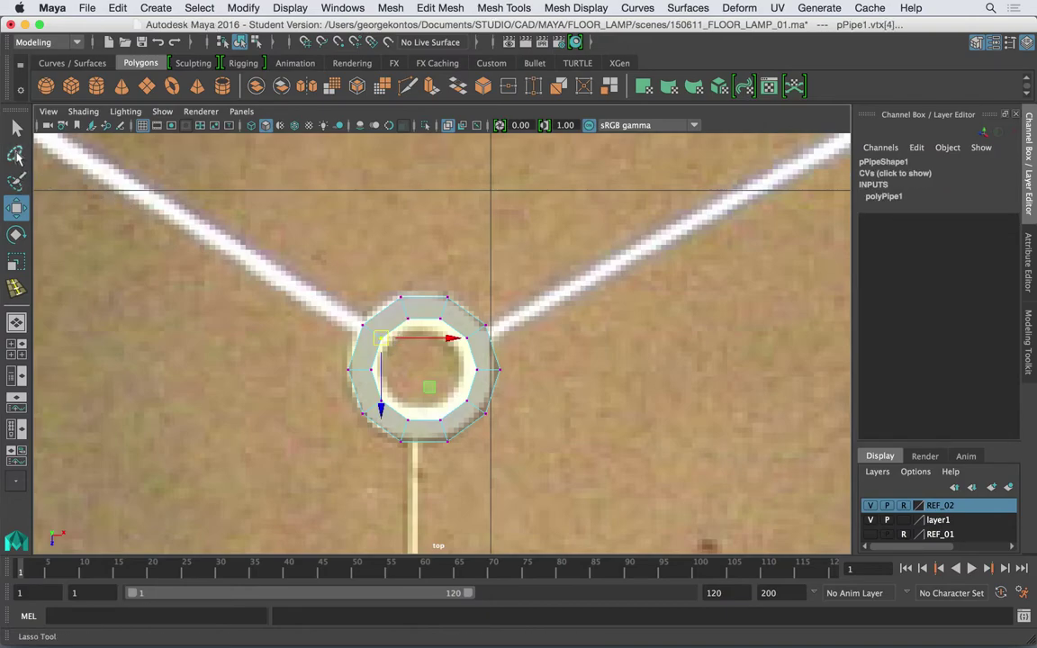
{"action": "left_click", "coordinate": [16, 155]}
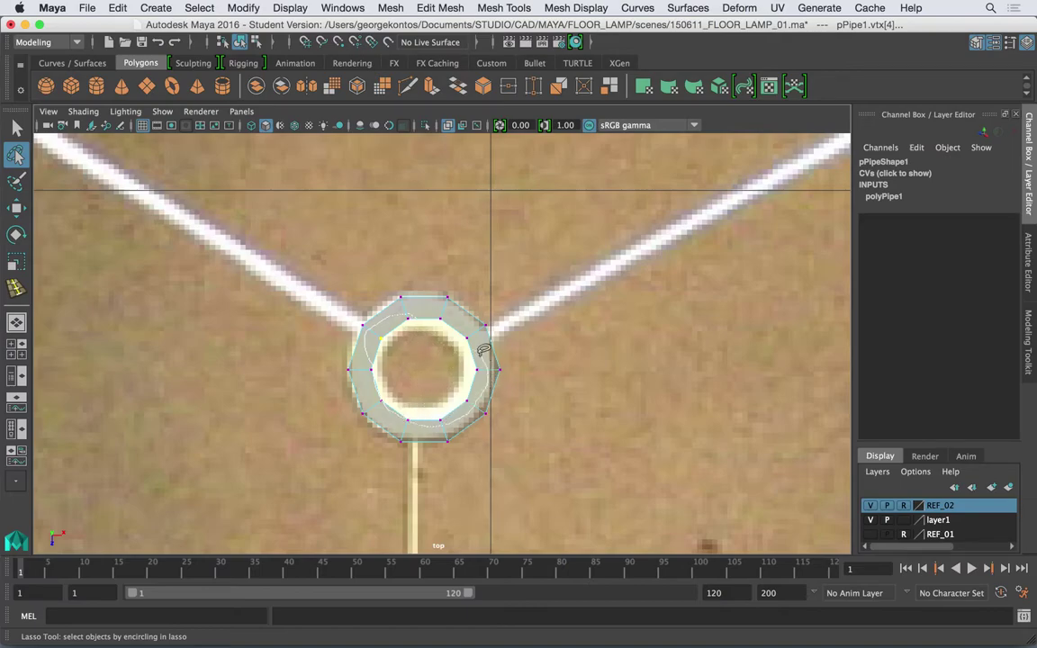
{"action": "left_click_drag", "start_coordinate": [369, 370], "coordinate": [419, 397]}
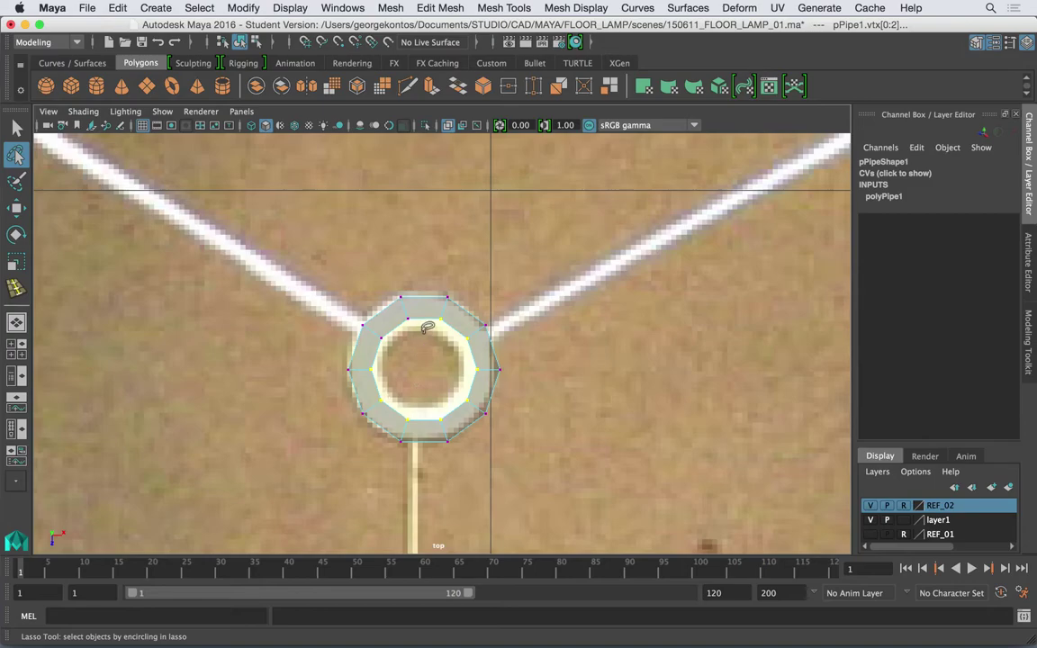
{"action": "mouse_move", "coordinate": [383, 331]}
{"action": "left_mouse_down"}
{"action": "mouse_move", "coordinate": [410, 336]}
{"action": "mouse_move", "coordinate": [422, 371]}
{"action": "mouse_move", "coordinate": [411, 373]}
{"action": "left_mouse_up"}
{"action": "key", "text": "r"}
{"action": "right_click_drag", "start_coordinate": [459, 220], "coordinate": [531, 196]}
{"action": "key", "text": "w"}
{"action": "left_click_drag", "start_coordinate": [423, 369], "coordinate": [421, 370]}
Create a polygon cylinder for a frame spoke, move it over the reference image and rotate it 90 degrees about X
{"action": "right_click_drag", "start_coordinate": [473, 297], "coordinate": [720, 300], "text": "alt"}
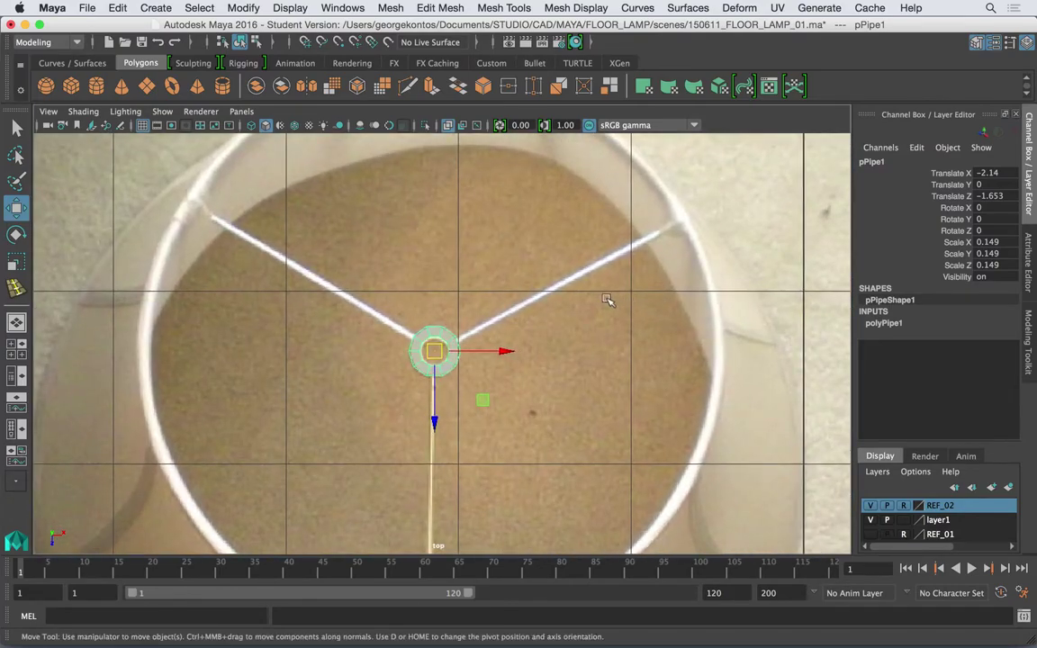
{"action": "scroll", "coordinate": [495, 340], "scroll_direction": "up", "scroll_amount": 1}
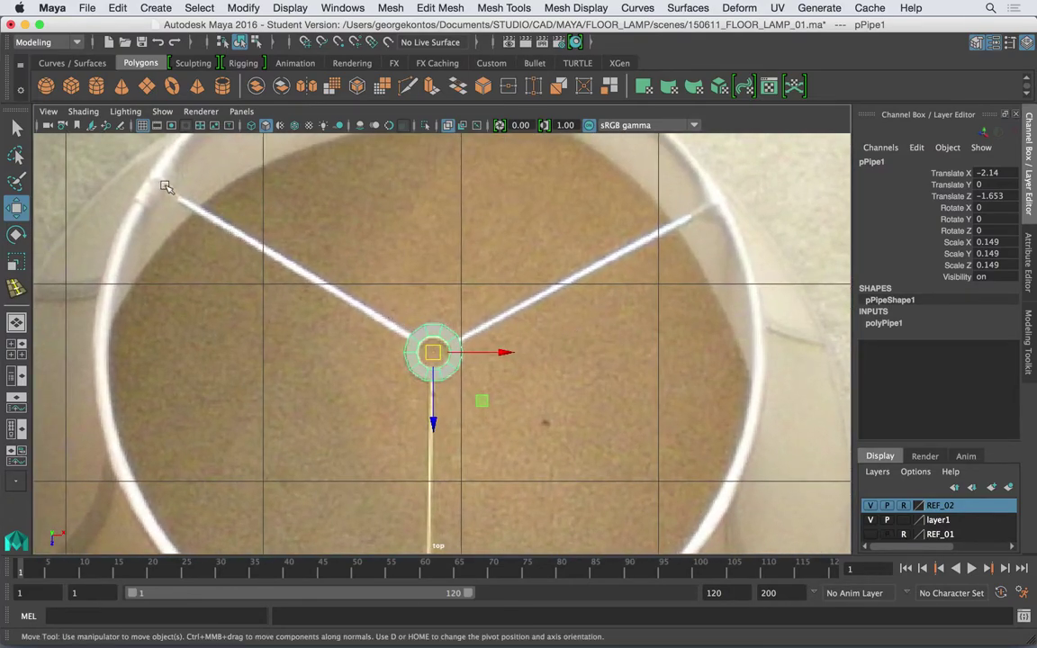
{"action": "scroll", "coordinate": [314, 242], "scroll_direction": "down", "scroll_amount": 4}
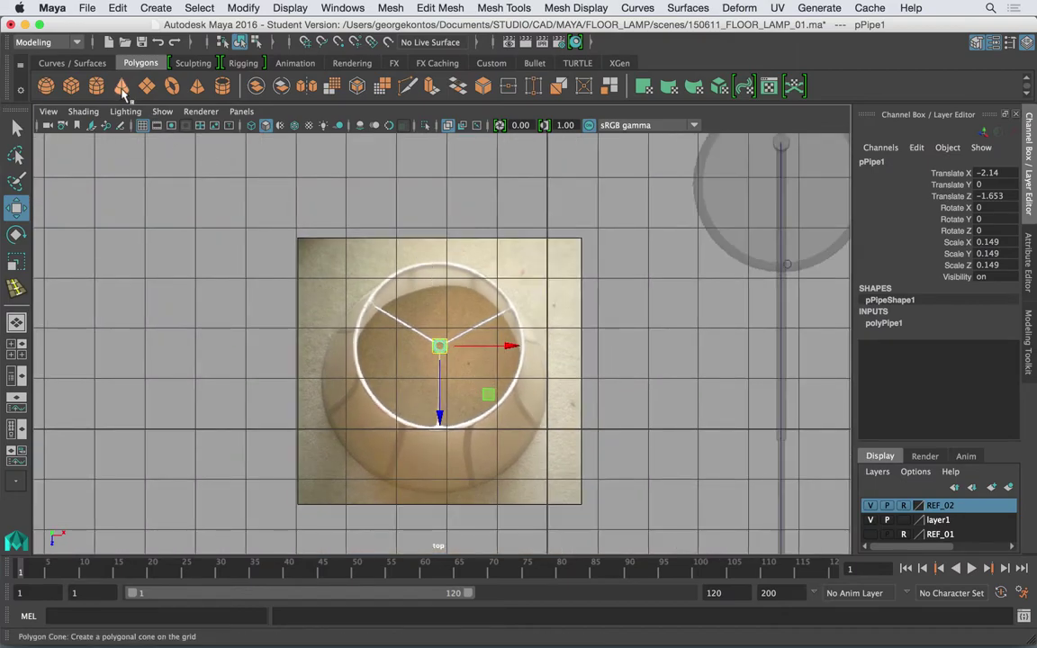
{"action": "left_click", "coordinate": [97, 90]}
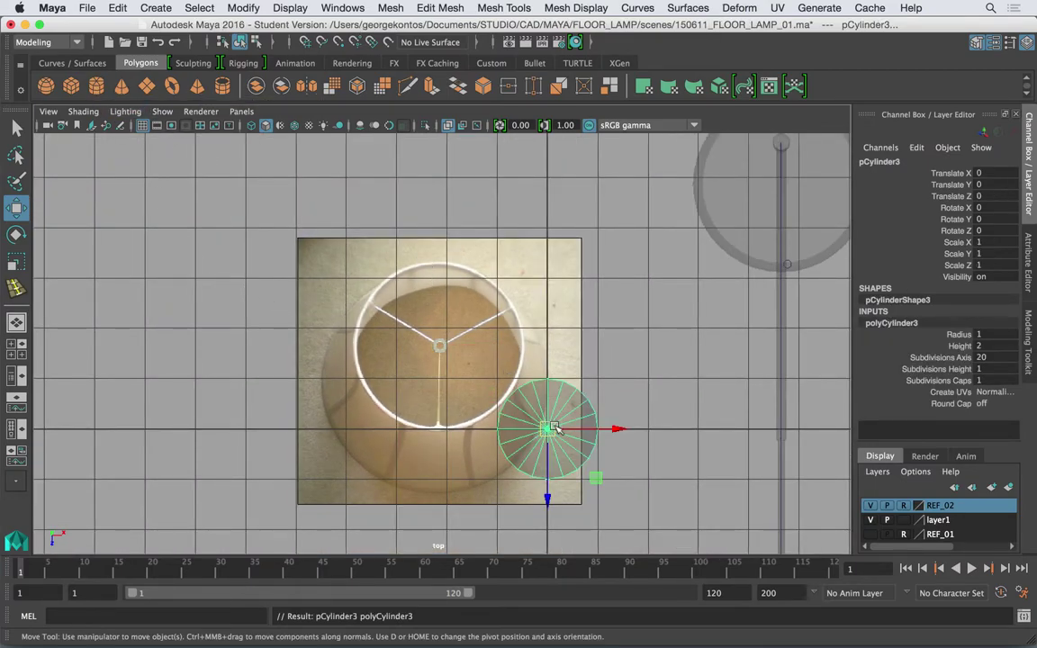
{"action": "left_click_drag", "start_coordinate": [548, 429], "coordinate": [419, 291]}
{"action": "key", "text": "e"}
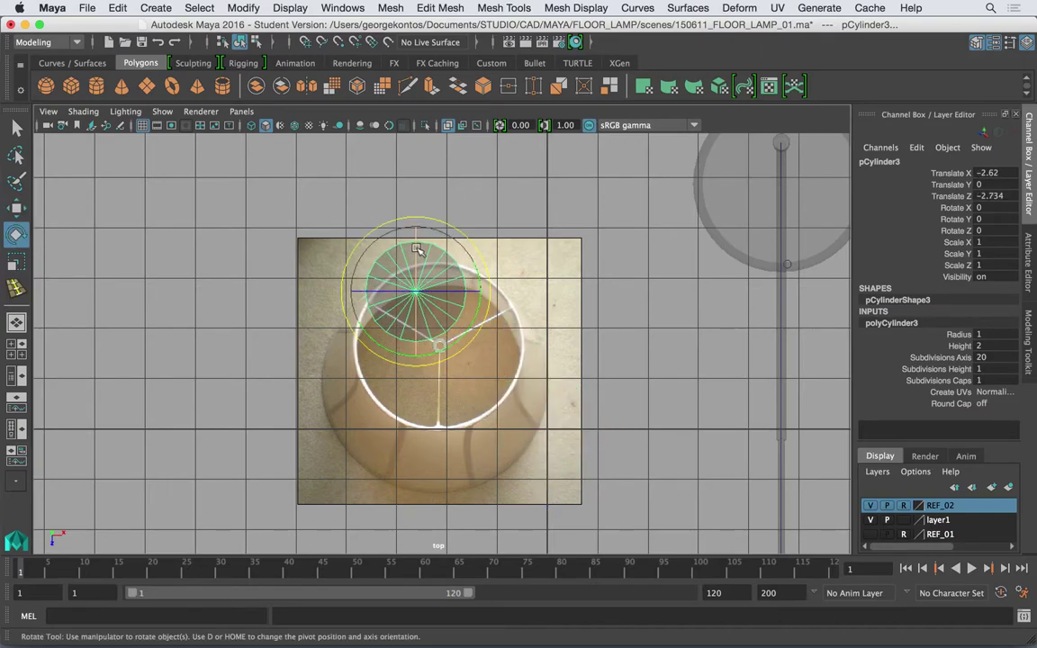
{"action": "left_click_drag", "start_coordinate": [417, 245], "coordinate": [425, 337]}
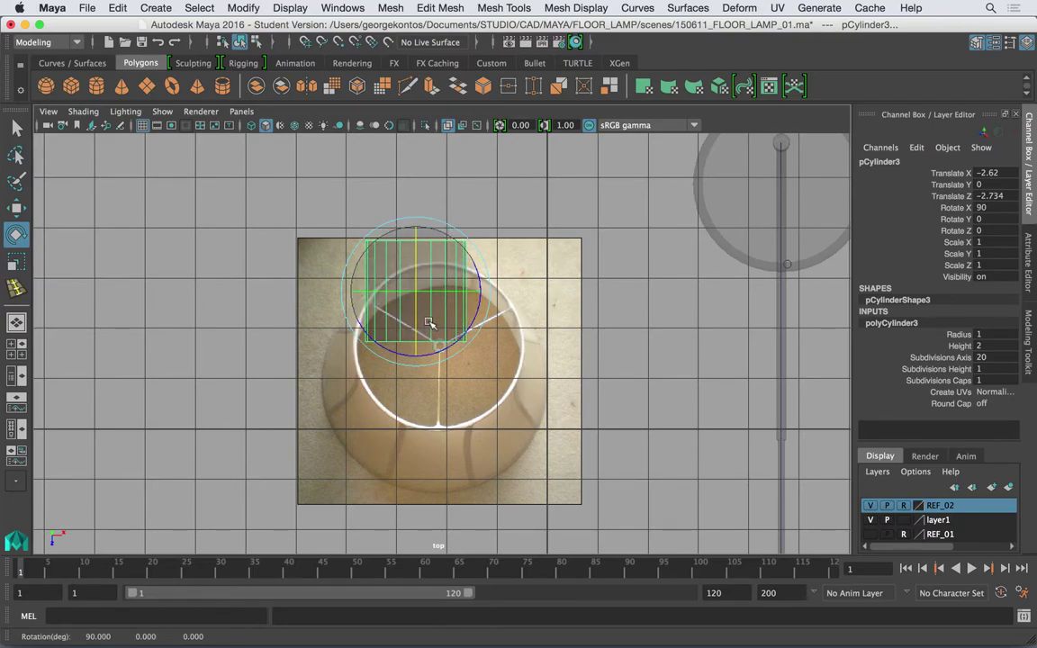
Move the cylinder over the reference's vertical spoke, at about X -2.09, Z -0.472, and reduce its radius to 0.1
{"action": "key", "text": "w"}
{"action": "left_click_drag", "start_coordinate": [416, 290], "coordinate": [443, 405]}
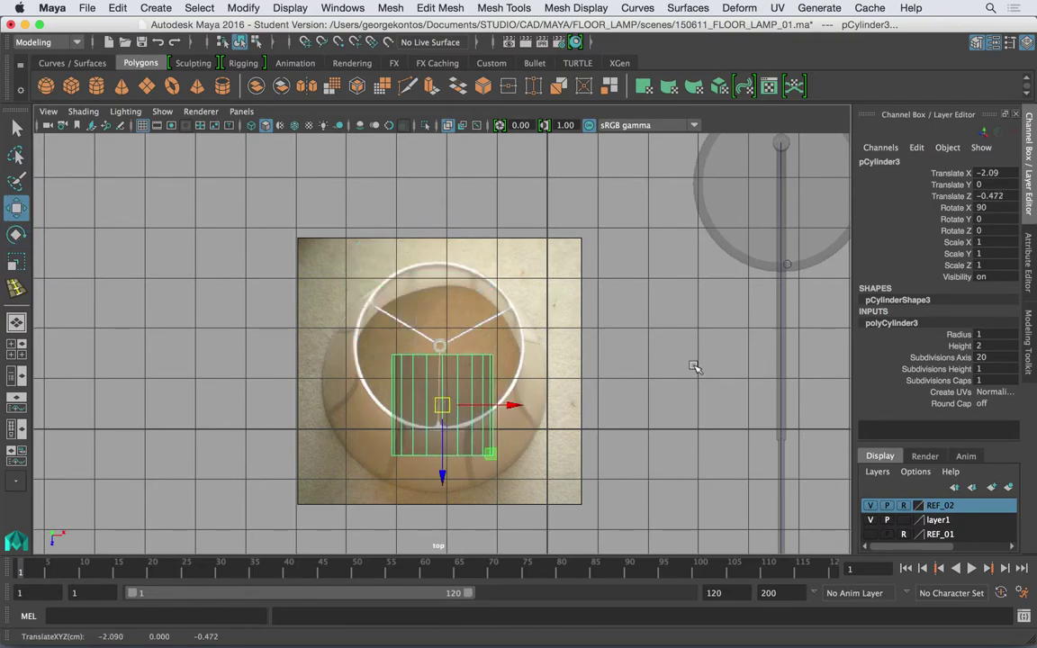
{"action": "left_click", "coordinate": [959, 334]}
{"action": "middle_click_drag", "start_coordinate": [959, 334], "coordinate": [788, 348]}
Set the cylinder's radius to 0.01 and align it with the vertical spoke just below the ring, at about X -2.153, Z -0.492
{"action": "right_click_drag", "start_coordinate": [519, 365], "coordinate": [747, 332], "text": "alt"}
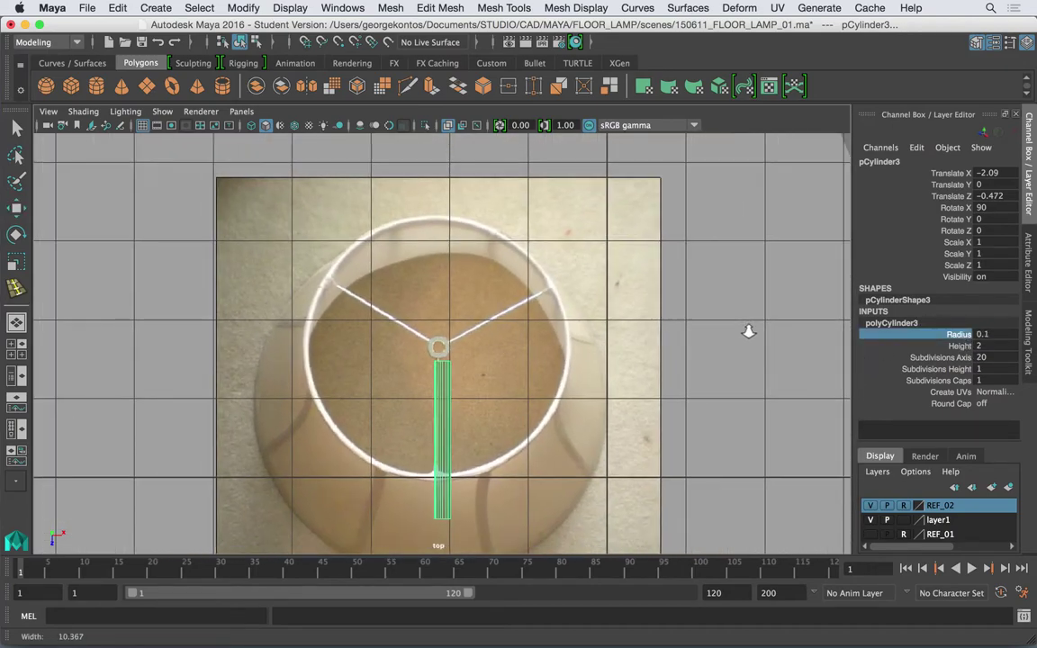
{"action": "middle_click_drag", "start_coordinate": [597, 424], "coordinate": [581, 308], "text": "alt"}
{"action": "right_click_drag", "start_coordinate": [559, 317], "coordinate": [584, 197], "text": "alt"}
{"action": "middle_click_drag", "start_coordinate": [583, 197], "coordinate": [649, 243], "text": "alt"}
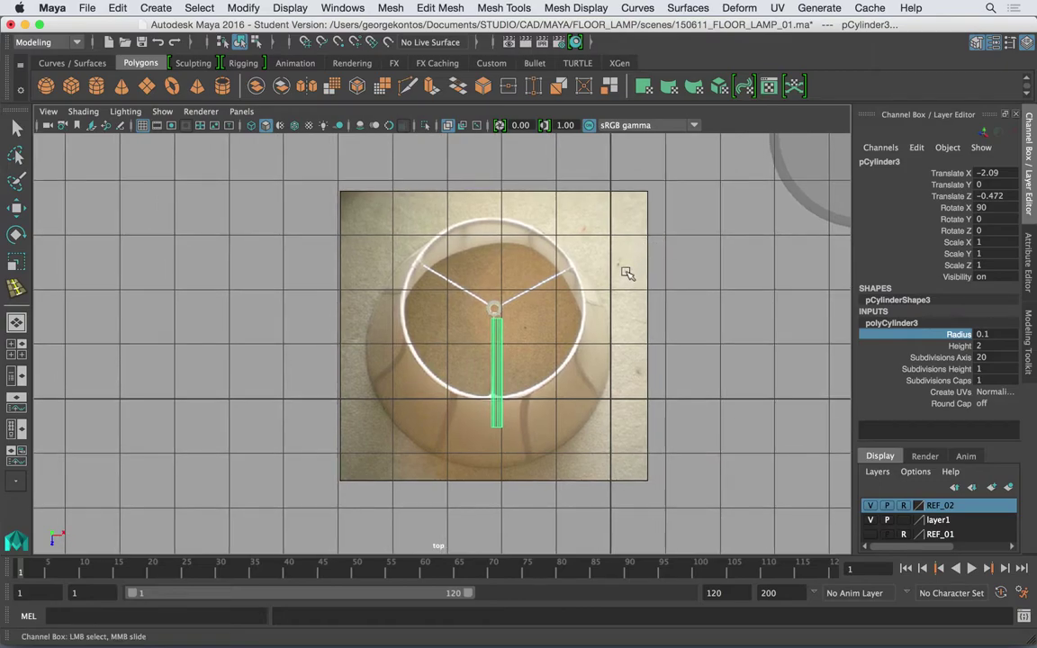
{"action": "scroll", "coordinate": [475, 365], "scroll_direction": "up", "scroll_amount": 4}
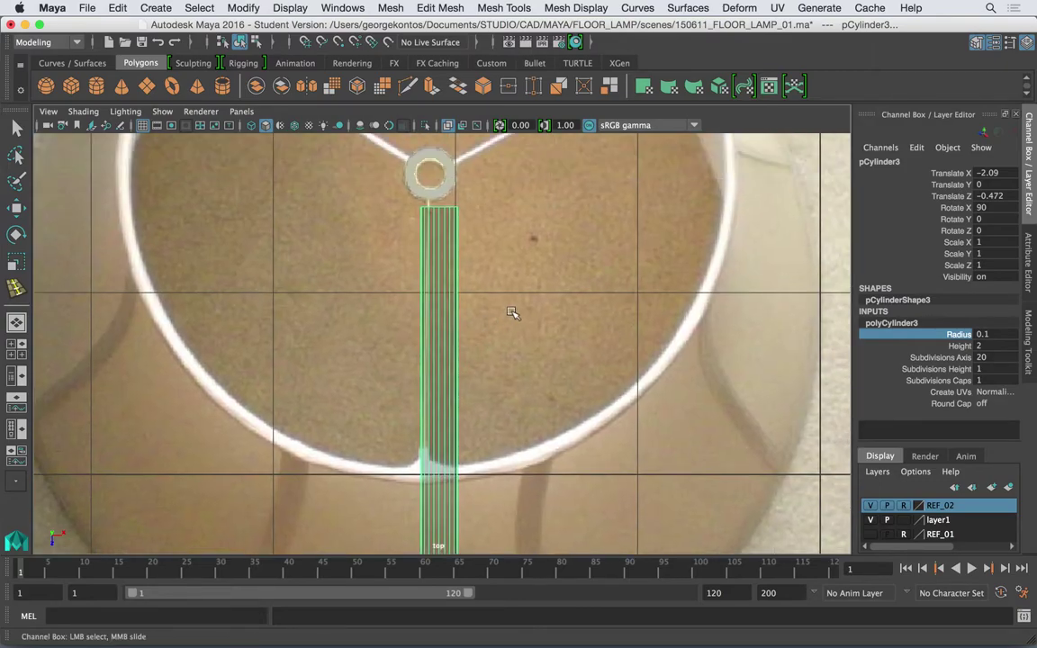
{"action": "scroll", "coordinate": [511, 312], "scroll_direction": "down", "scroll_amount": 2}
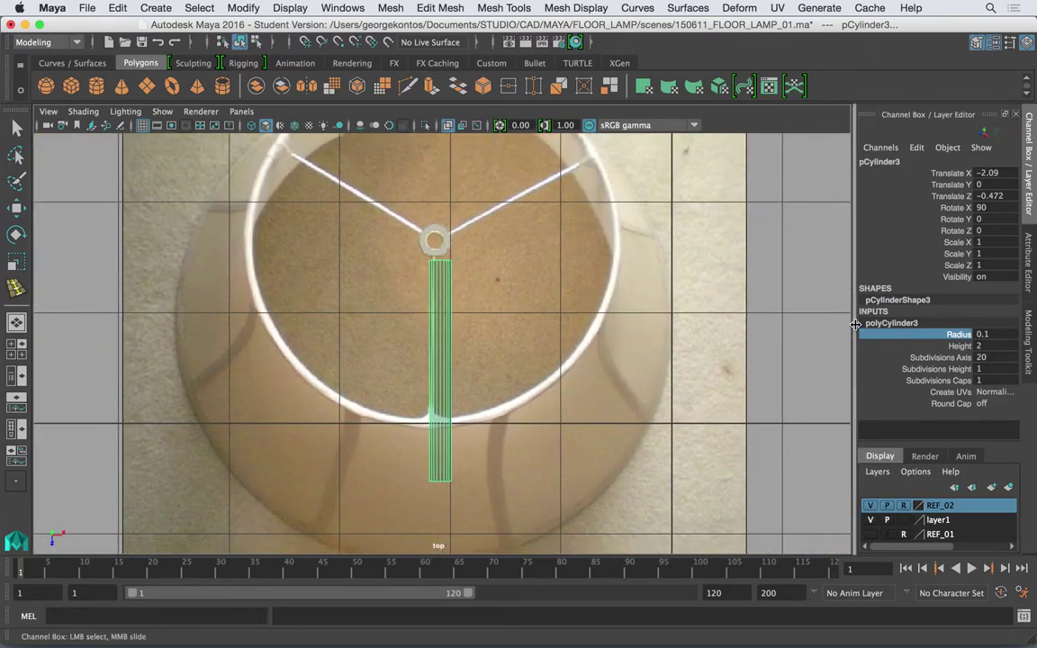
{"action": "left_click", "coordinate": [991, 334]}
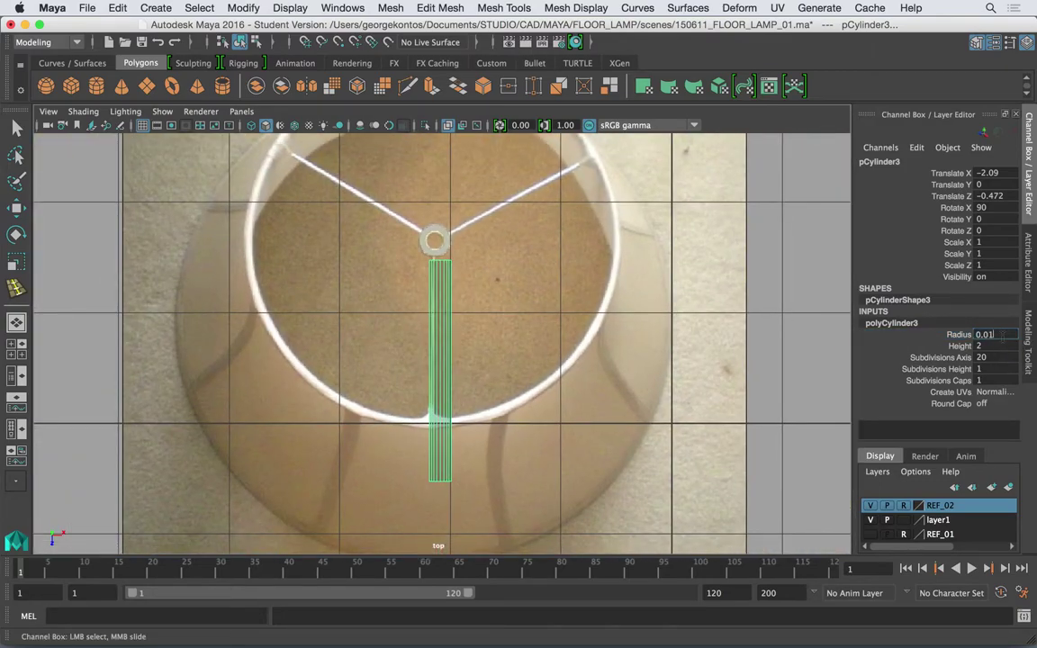
{"action": "key", "text": "Return"}
{"action": "scroll", "coordinate": [583, 352], "scroll_direction": "up", "scroll_amount": 2}
{"action": "key", "text": "w"}
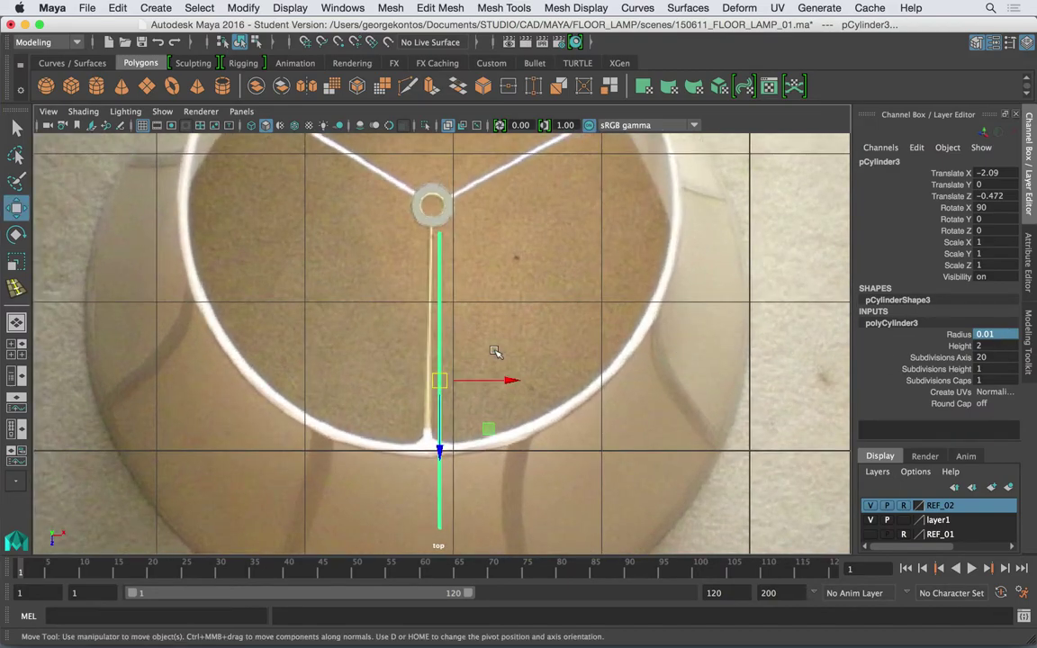
{"action": "left_click_drag", "start_coordinate": [438, 385], "coordinate": [431, 378]}
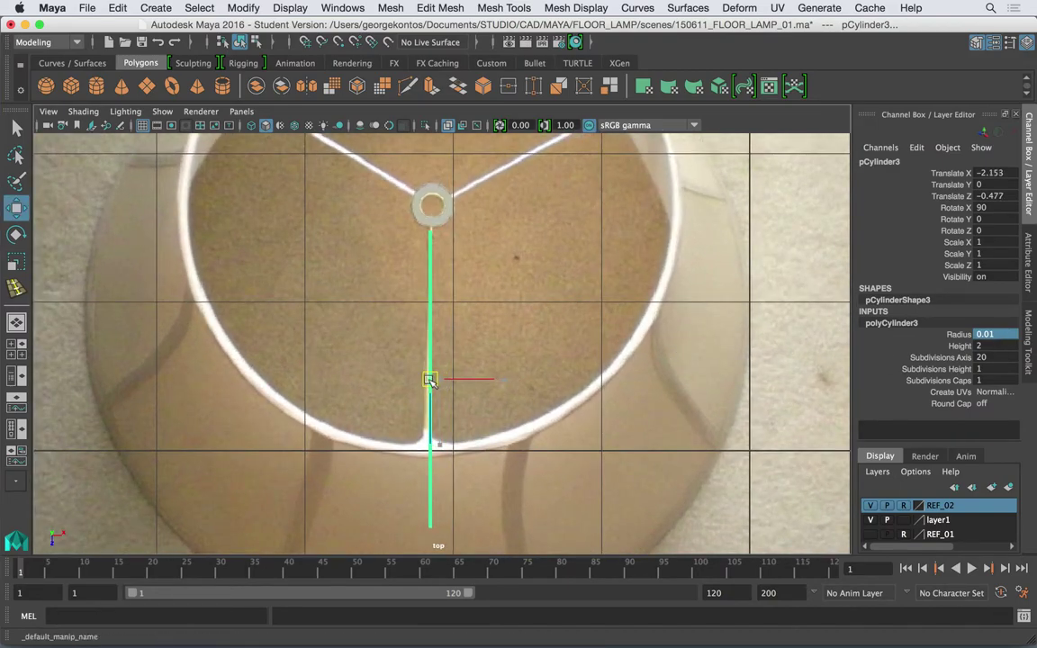
Set the spoke cylinder's axis subdivisions to 8
{"action": "left_click", "coordinate": [984, 357]}
{"action": "left_click", "coordinate": [984, 358]}
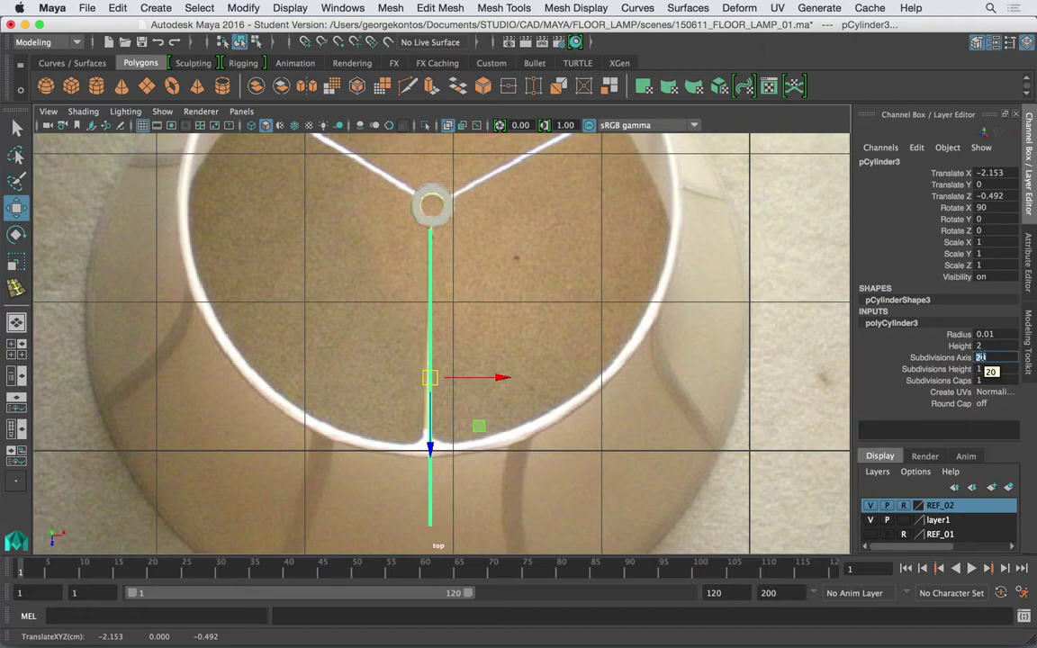
{"action": "type", "text": "8"}
{"action": "key", "text": "Return"}
{"action": "scroll", "coordinate": [607, 301], "scroll_direction": "up", "scroll_amount": 3}
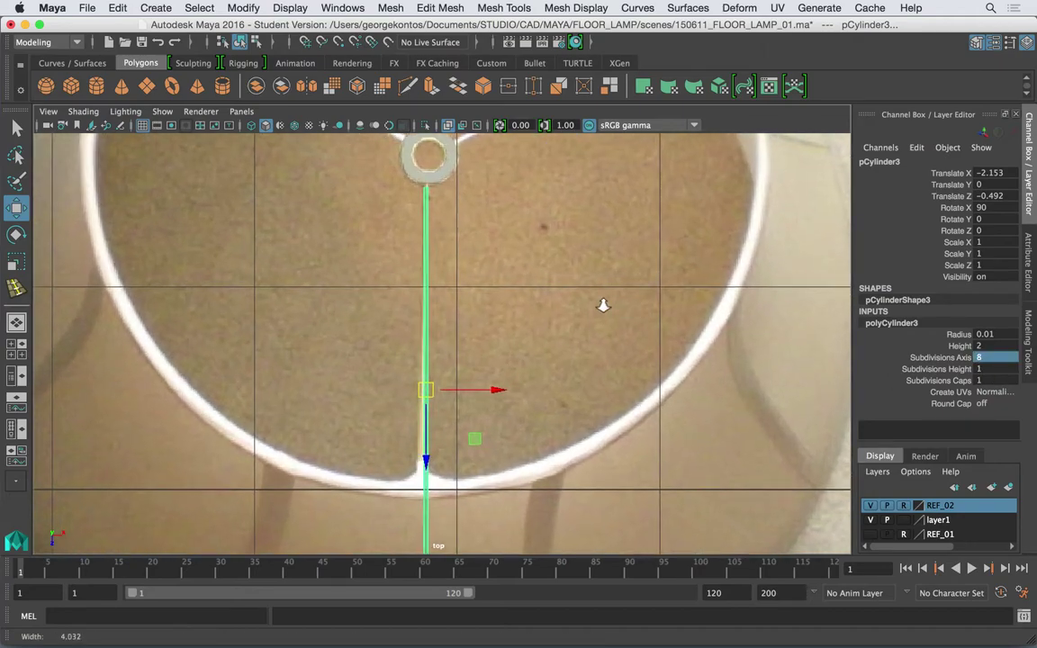
Display the perspective view with wireframe on shaded and move the spoke's inner end vertices into the edge of the centre ring
{"action": "scroll", "coordinate": [523, 297], "scroll_direction": "down", "scroll_amount": 5}
{"action": "scroll", "coordinate": [585, 301], "scroll_direction": "up", "scroll_amount": 5}
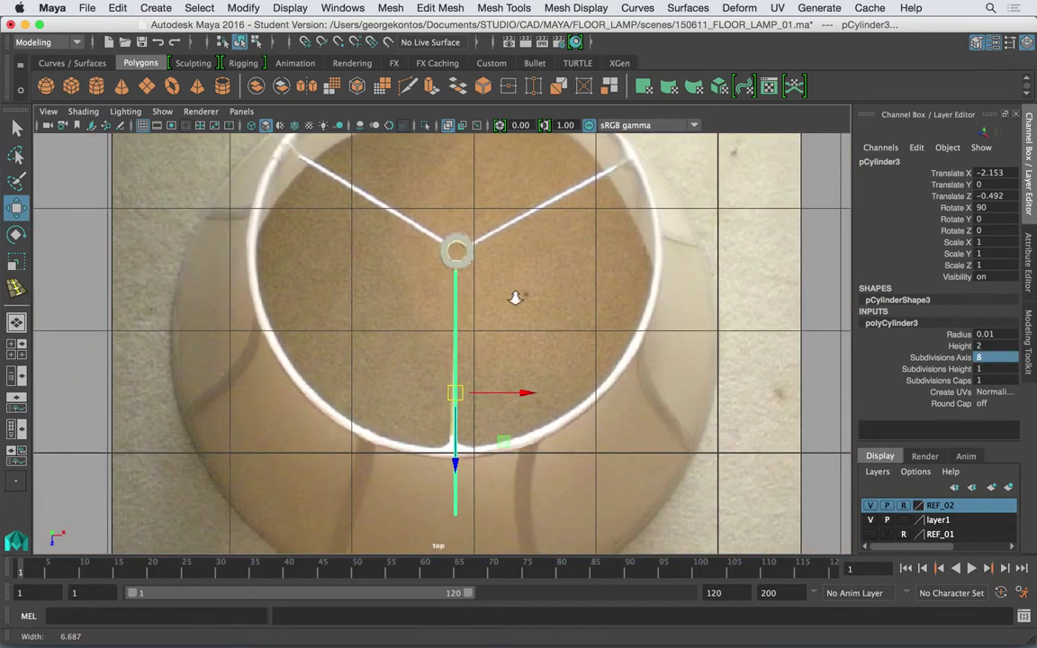
{"action": "key", "text": "space"}
{"action": "left_click_drag", "start_coordinate": [498, 277], "coordinate": [512, 255]}
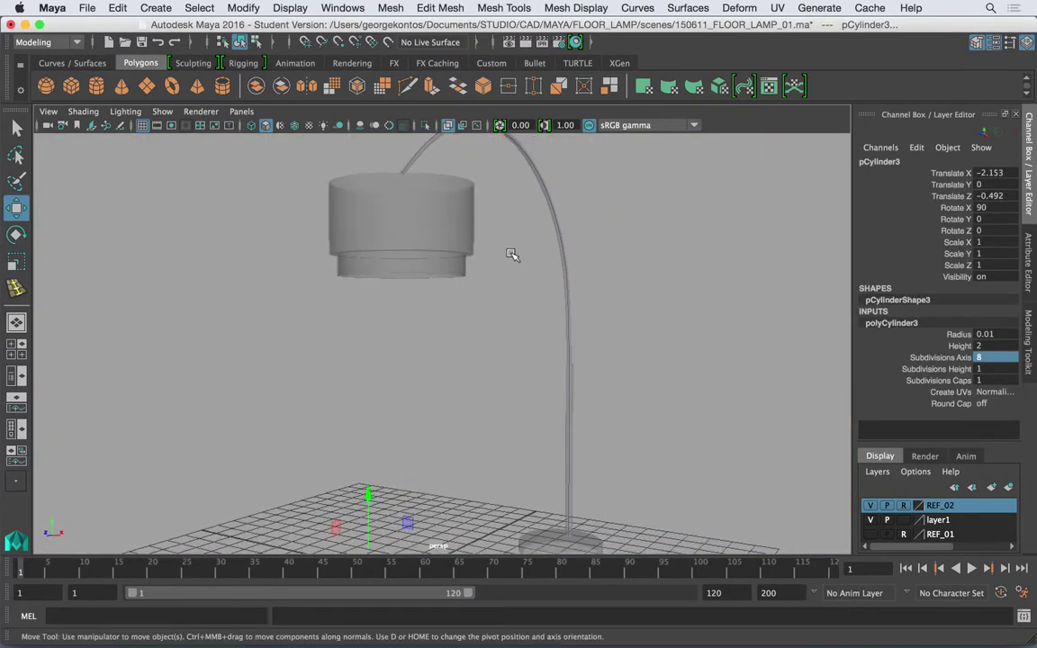
{"action": "key", "text": "f"}
{"action": "left_click_drag", "start_coordinate": [502, 345], "coordinate": [396, 308], "text": "alt"}
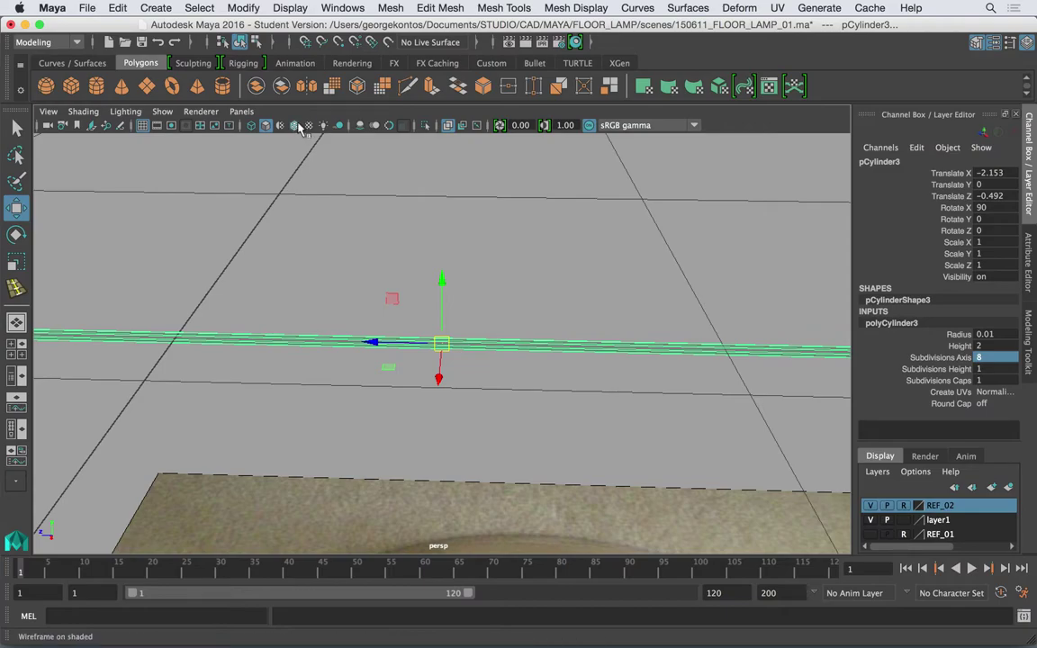
{"action": "left_click_drag", "start_coordinate": [676, 360], "coordinate": [673, 430], "text": "alt"}
{"action": "right_click_drag", "start_coordinate": [674, 430], "coordinate": [597, 218]}
{"action": "left_click_drag", "start_coordinate": [650, 364], "coordinate": [705, 453]}
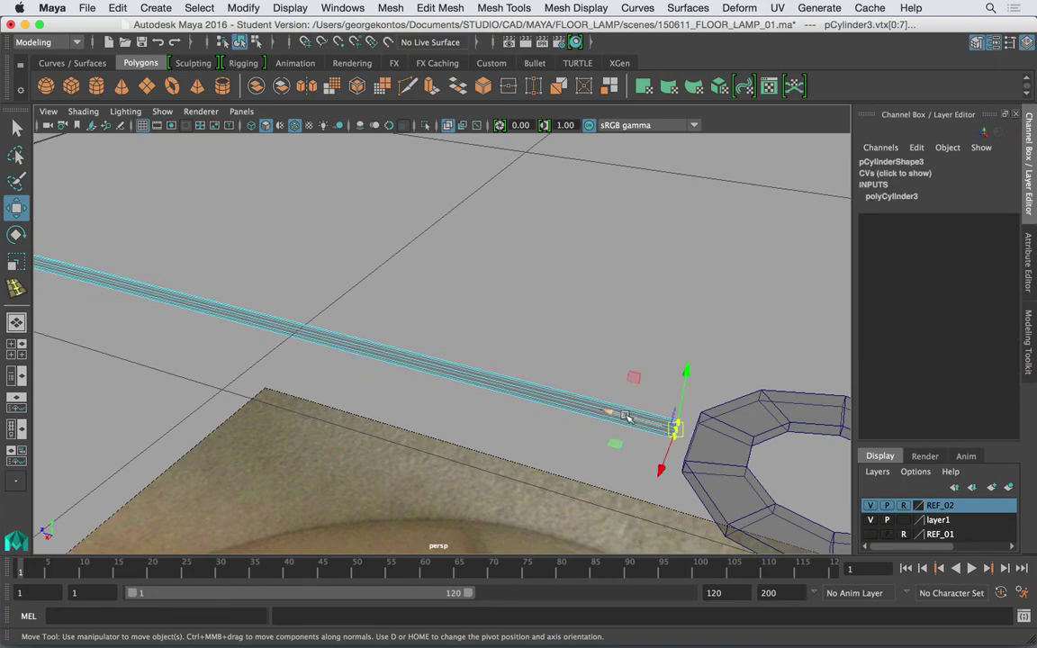
{"action": "left_click_drag", "start_coordinate": [627, 416], "coordinate": [674, 416]}
{"action": "scroll", "coordinate": [671, 414], "scroll_direction": "up", "scroll_amount": 5}
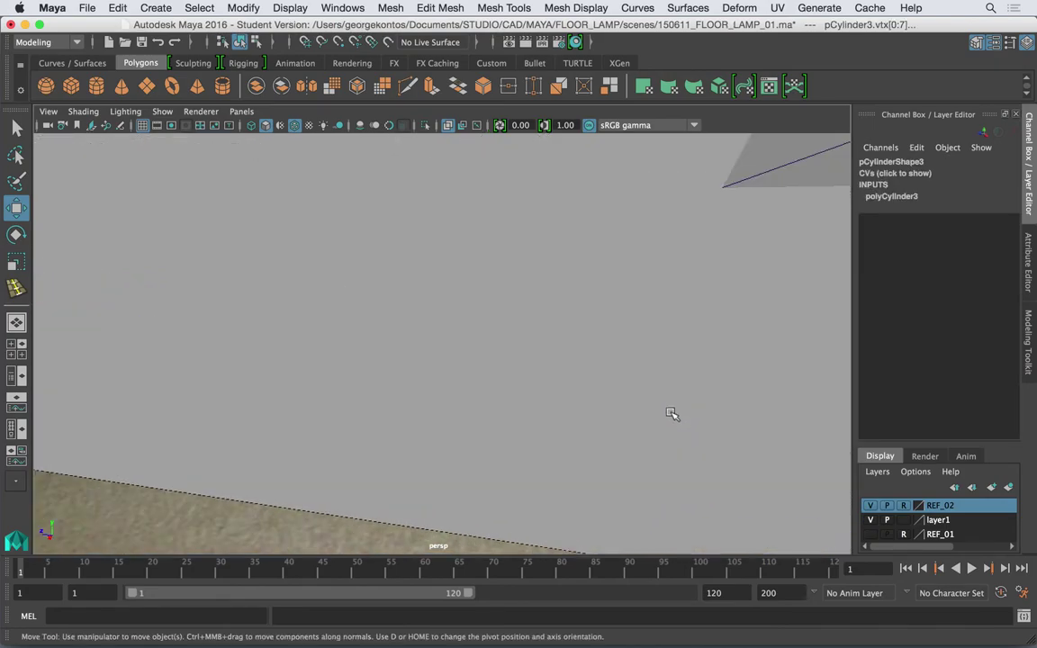
{"action": "scroll", "coordinate": [653, 390], "scroll_direction": "down", "scroll_amount": 5}
Thicken the centre ring by scaling it in Y to about 0.212
{"action": "left_click_drag", "start_coordinate": [639, 381], "coordinate": [778, 368], "text": "alt"}
{"action": "left_click_drag", "start_coordinate": [502, 360], "coordinate": [533, 338], "text": "alt"}
{"action": "left_click", "coordinate": [539, 332]}
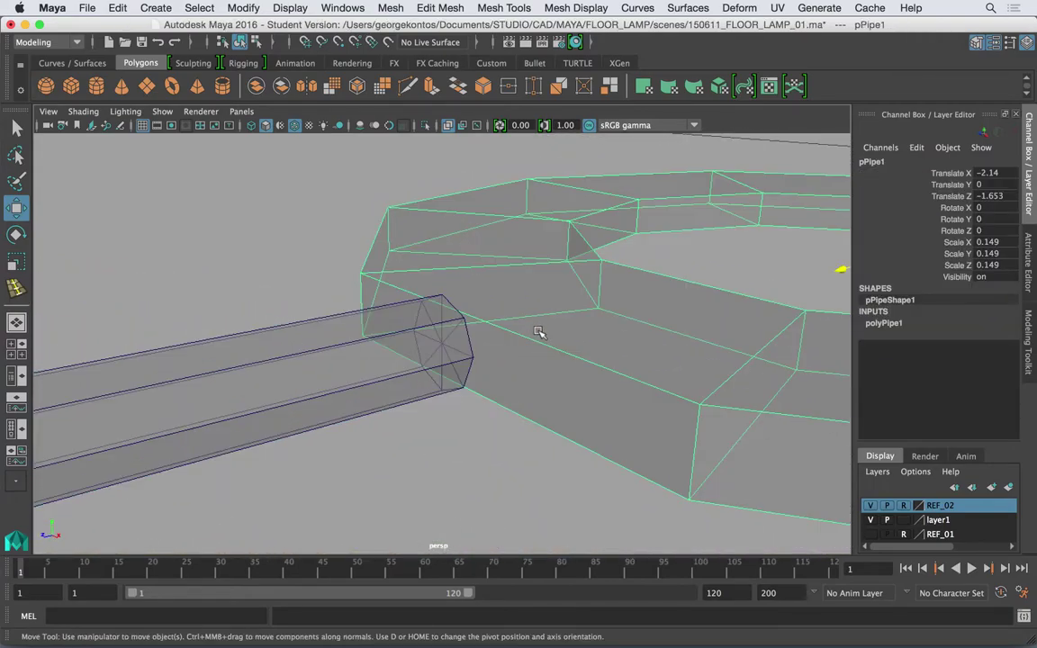
{"action": "key", "text": "f"}
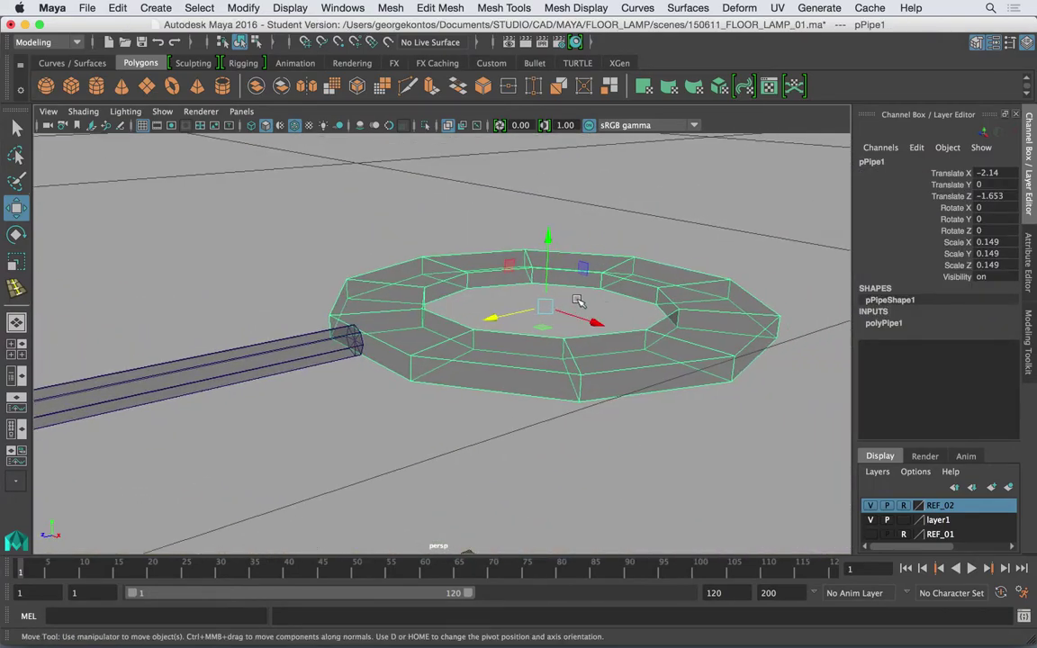
{"action": "key", "text": "r"}
{"action": "left_click_drag", "start_coordinate": [549, 240], "coordinate": [551, 217]}
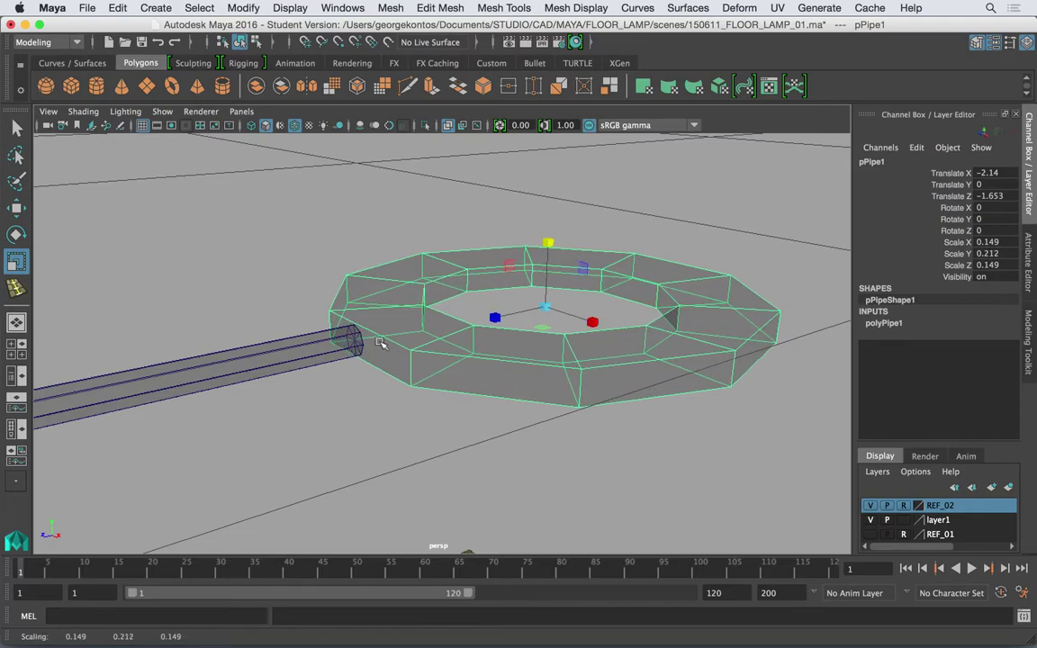
Delete the end cap faces of the spoke cylinder where it enters the centre ring
{"action": "left_click", "coordinate": [308, 355]}
{"action": "right_click_drag", "start_coordinate": [341, 351], "coordinate": [259, 342], "text": "alt"}
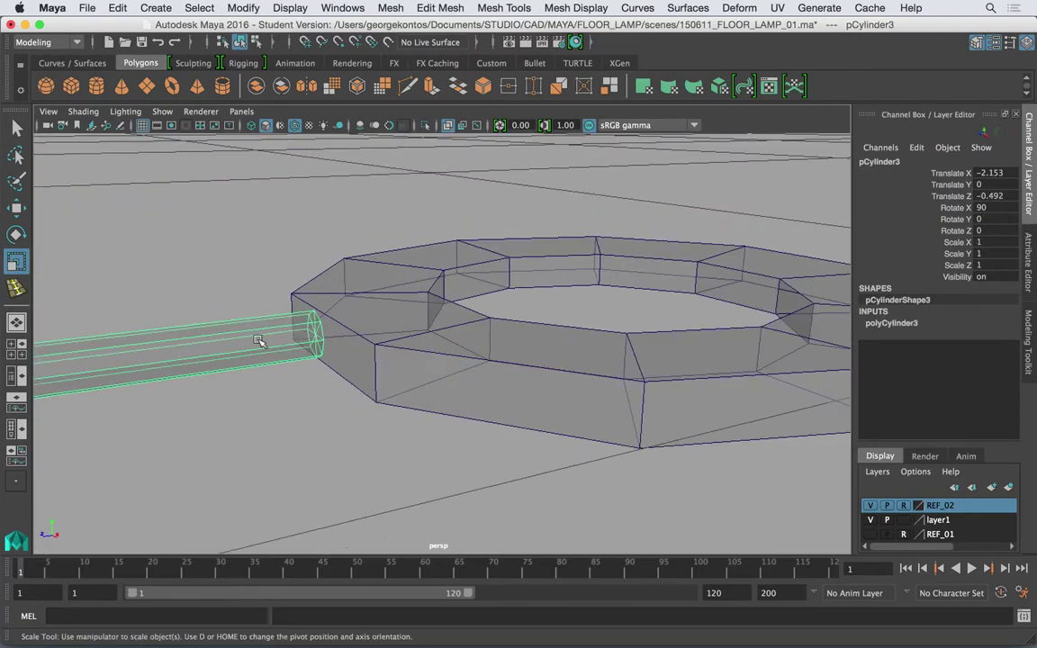
{"action": "left_click_drag", "start_coordinate": [286, 306], "coordinate": [352, 344], "text": "alt"}
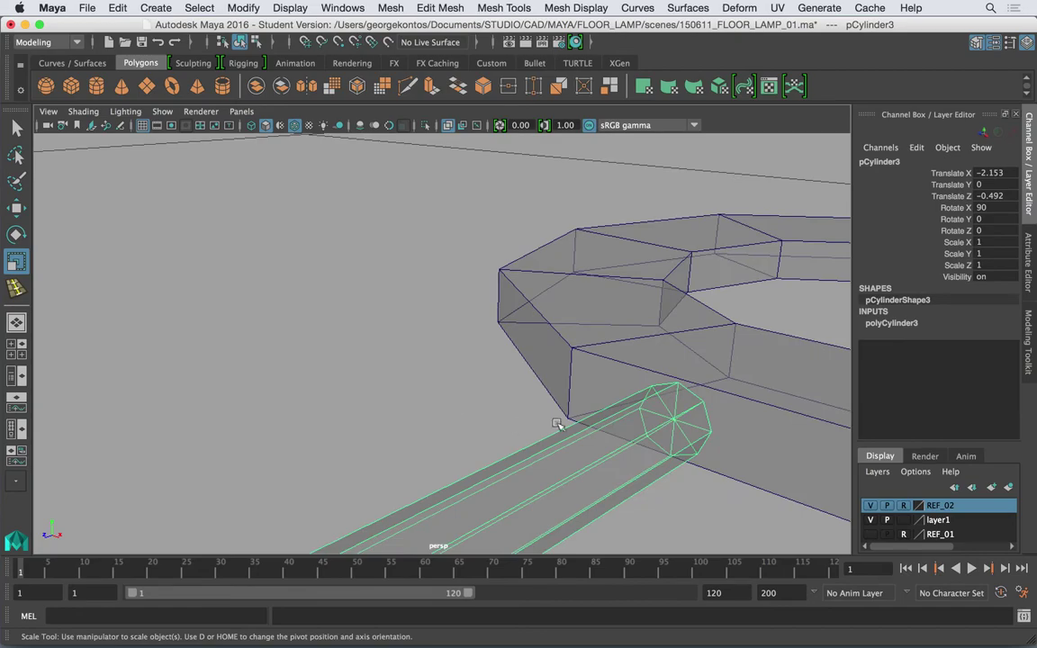
{"action": "right_click_drag", "start_coordinate": [678, 400], "coordinate": [676, 258]}
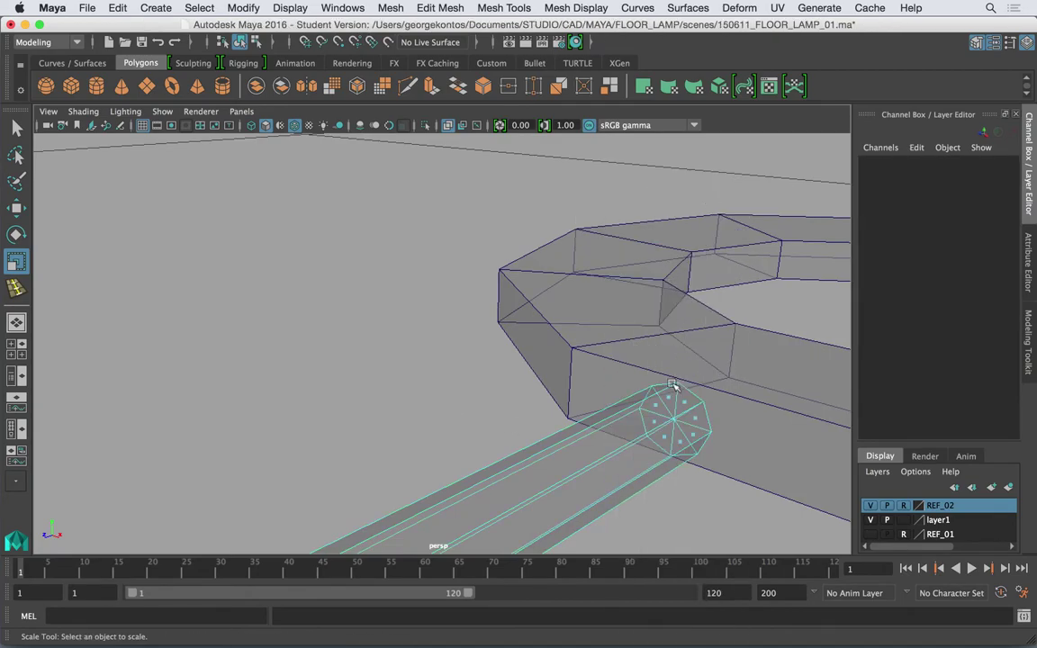
{"action": "left_click_drag", "start_coordinate": [695, 435], "coordinate": [711, 453]}
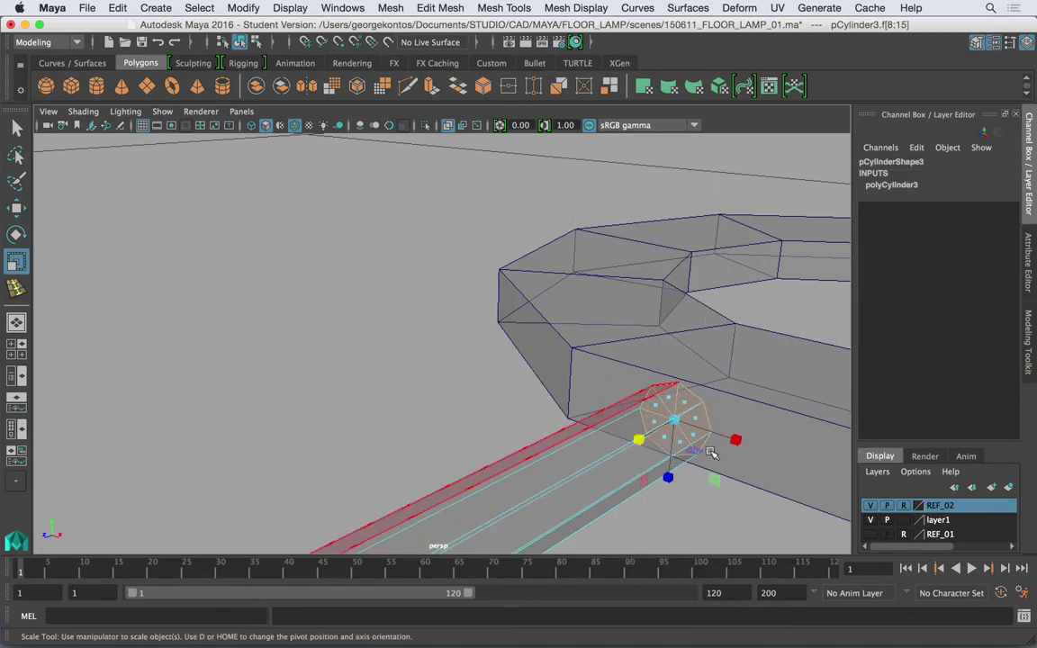
{"action": "left_click", "coordinate": [711, 453]}
{"action": "right_click_drag", "start_coordinate": [664, 405], "coordinate": [380, 379], "text": "alt"}
{"action": "middle_click_drag", "start_coordinate": [360, 397], "coordinate": [458, 385], "text": "alt"}
{"action": "right_click_drag", "start_coordinate": [458, 384], "coordinate": [346, 375], "text": "alt"}
{"action": "middle_click_drag", "start_coordinate": [347, 375], "coordinate": [491, 367], "text": "alt"}
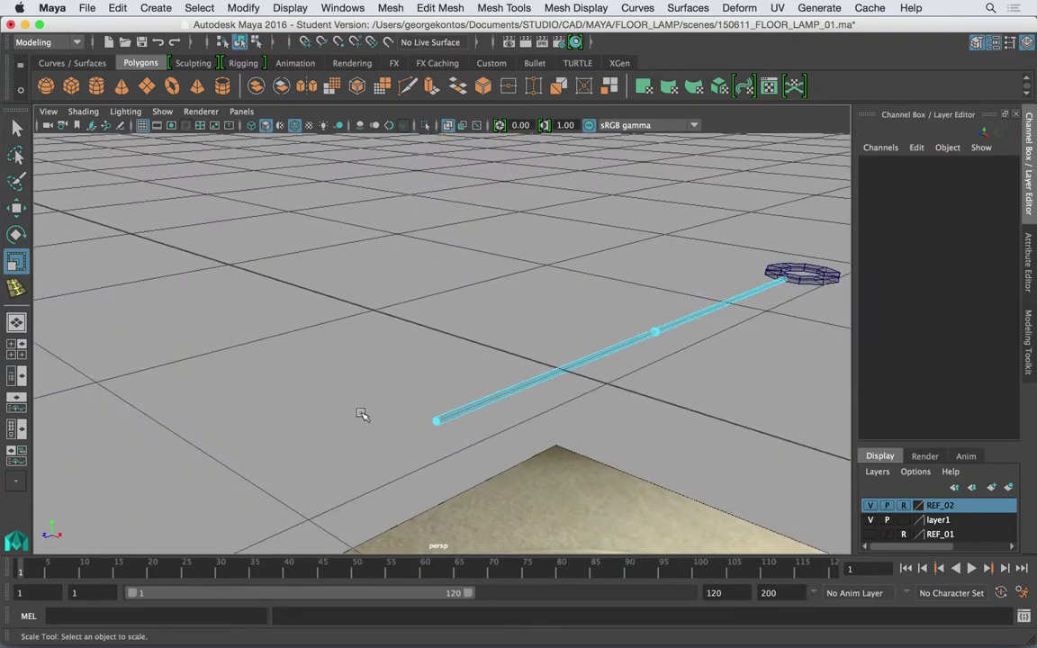
In the top view, move the spoke's outer end vertices back to the reference rim, at about Z -0.063
{"action": "right_click_drag", "start_coordinate": [361, 414], "coordinate": [403, 448], "text": "alt"}
{"action": "key", "text": "space"}
{"action": "left_click_drag", "start_coordinate": [434, 428], "coordinate": [357, 426]}
{"action": "right_click_drag", "start_coordinate": [400, 403], "coordinate": [475, 377], "text": "alt"}
{"action": "mouse_move", "coordinate": [455, 423]}
{"action": "middle_mouse_down", "text": "alt"}
{"action": "mouse_move", "coordinate": [459, 291]}
{"action": "mouse_move", "coordinate": [450, 270]}
{"action": "middle_mouse_up", "text": "alt"}
{"action": "middle_click_drag", "start_coordinate": [442, 430], "coordinate": [445, 305], "text": "alt"}
{"action": "right_click_drag", "start_coordinate": [458, 449], "coordinate": [387, 218]}
{"action": "left_click_drag", "start_coordinate": [382, 412], "coordinate": [463, 340]}
{"action": "key", "text": "w"}
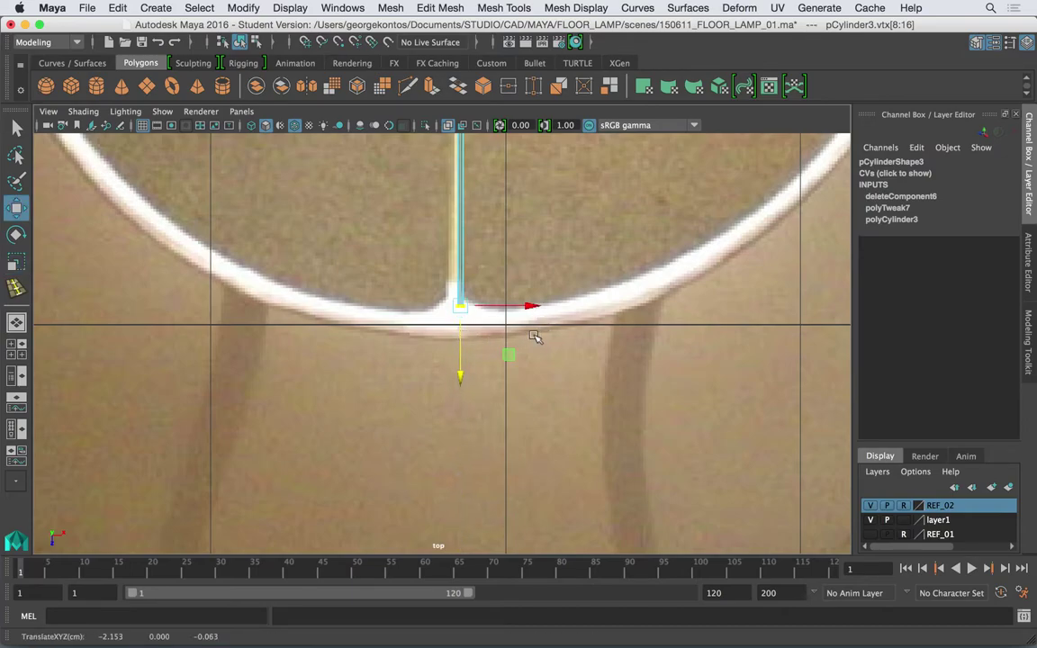
{"action": "scroll", "coordinate": [571, 331], "scroll_direction": "down", "scroll_amount": 6}
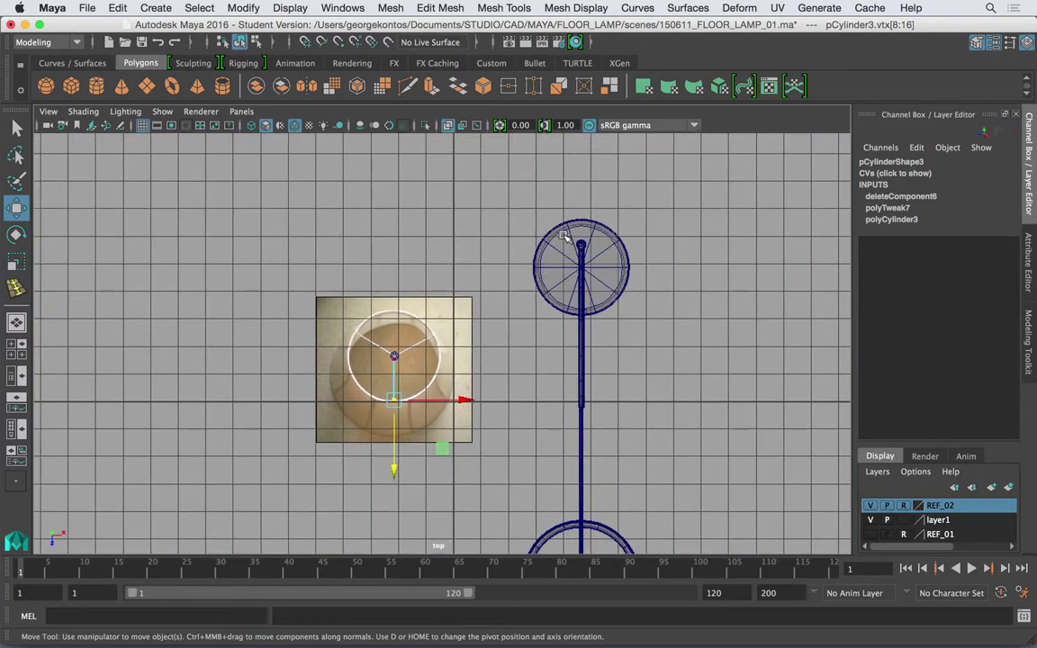
Inspect the lamp parts in the top and perspective views to identify and select the lampshade
{"action": "left_click", "coordinate": [564, 236]}
{"action": "middle_click_drag", "start_coordinate": [607, 337], "coordinate": [587, 354], "text": "alt"}
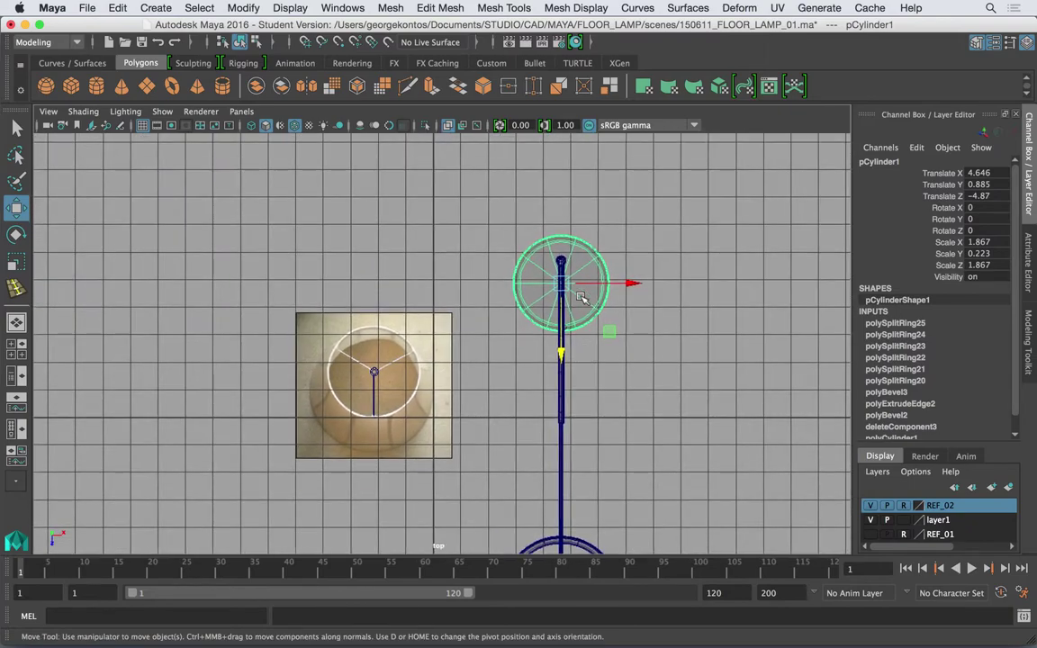
{"action": "left_click", "coordinate": [614, 251]}
{"action": "left_click", "coordinate": [593, 261]}
{"action": "scroll", "coordinate": [522, 258], "scroll_direction": "up", "scroll_amount": 3}
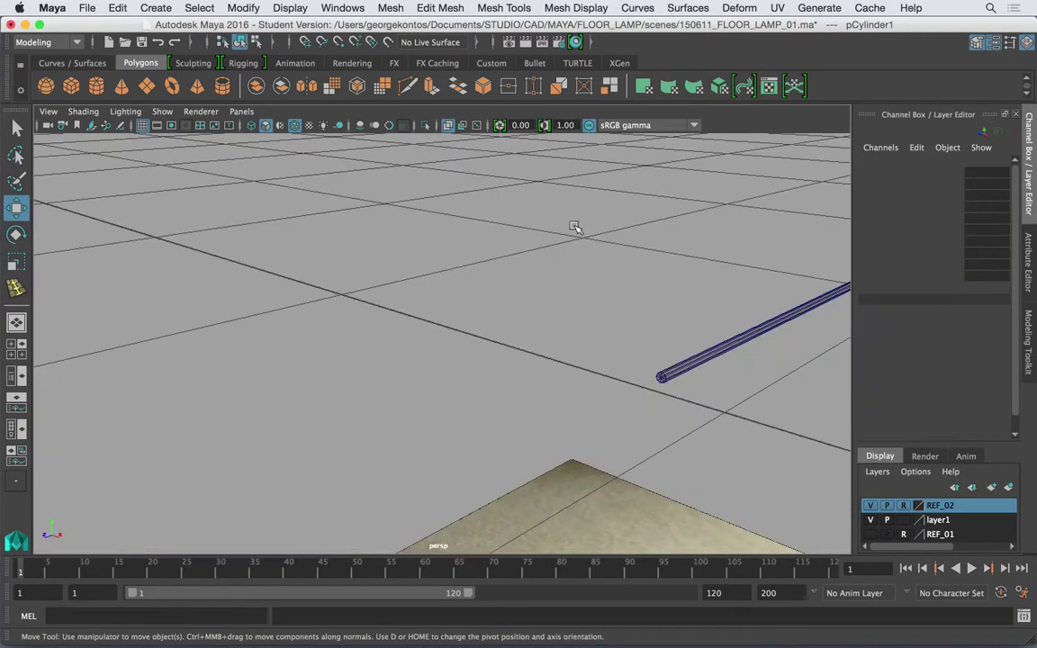
{"action": "left_click_drag", "start_coordinate": [575, 227], "coordinate": [610, 288], "text": "alt"}
{"action": "key", "text": "f"}
{"action": "right_click_drag", "start_coordinate": [609, 288], "coordinate": [278, 259], "text": "alt"}
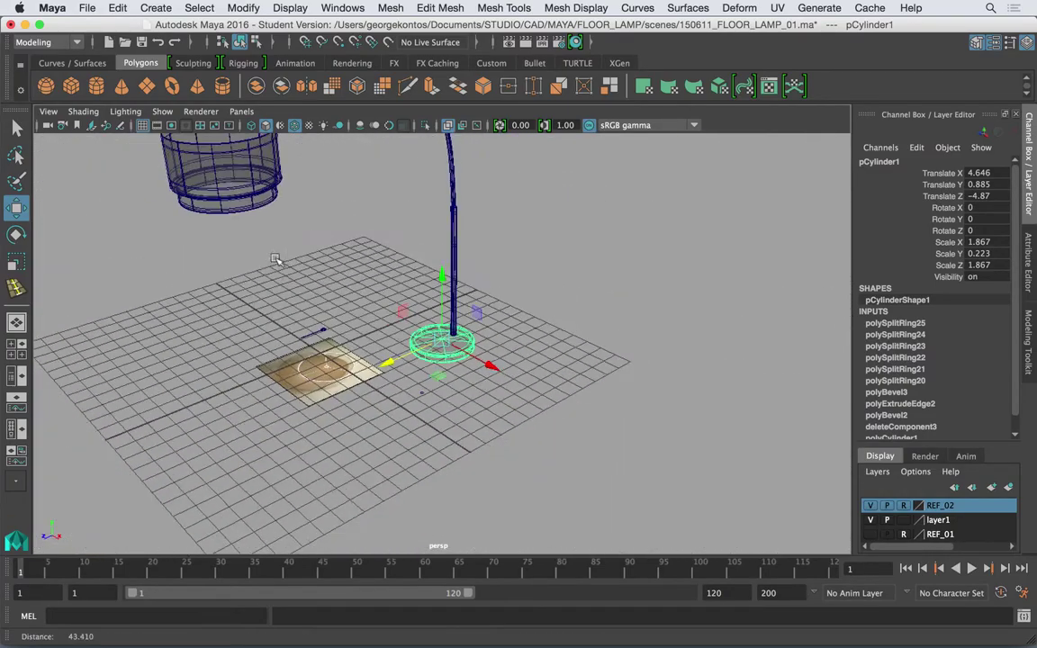
{"action": "middle_click_drag", "start_coordinate": [248, 233], "coordinate": [306, 293], "text": "alt"}
{"action": "left_click", "coordinate": [310, 218]}
Move the centre ring and spoke together from the reference image into the lampshade, with the spoke at about X 4.629, Z 7.655
{"action": "key", "text": "space"}
{"action": "left_click", "coordinate": [351, 240]}
{"action": "left_click_drag", "start_coordinate": [351, 240], "coordinate": [315, 240]}
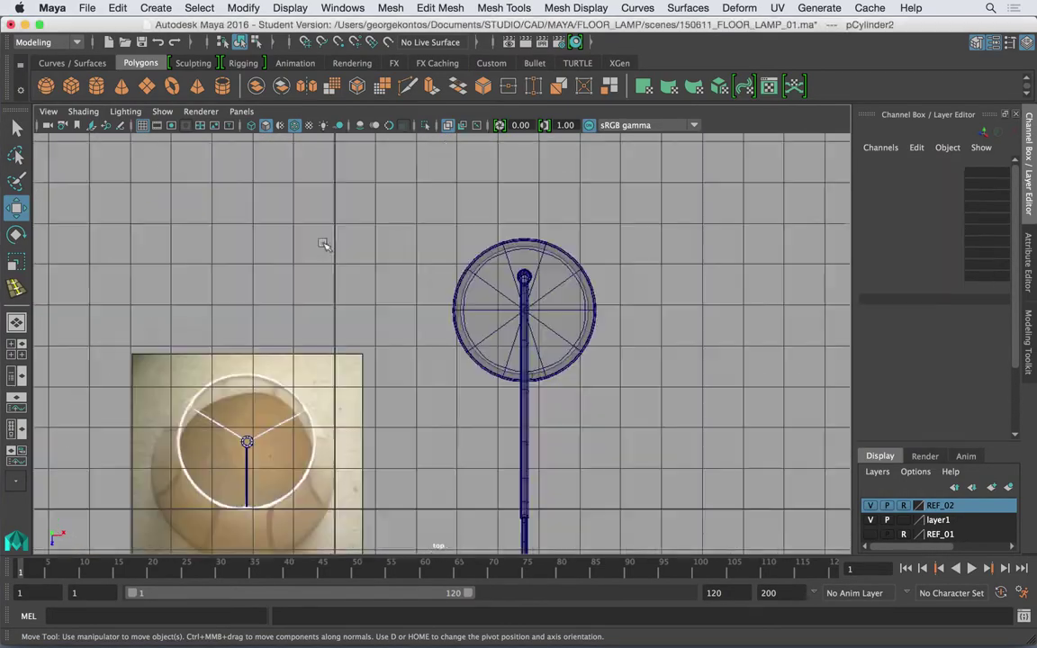
{"action": "middle_click_drag", "start_coordinate": [436, 294], "coordinate": [431, 225], "text": "alt"}
{"action": "right_click_drag", "start_coordinate": [431, 225], "coordinate": [248, 351], "text": "alt"}
{"action": "middle_click_drag", "start_coordinate": [497, 424], "coordinate": [494, 308], "text": "alt"}
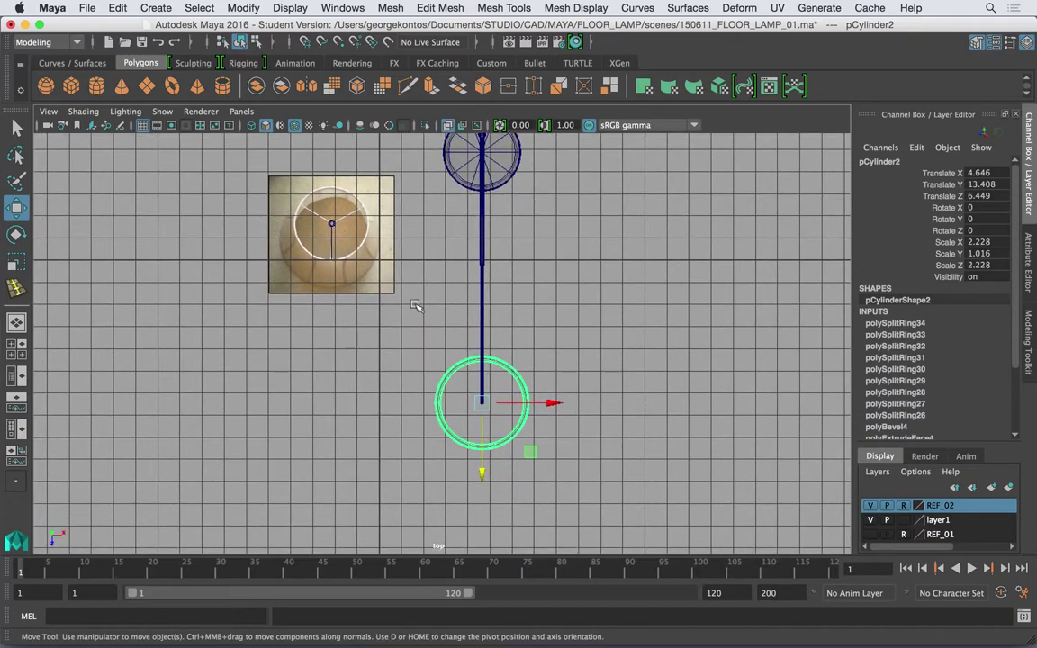
{"action": "scroll", "coordinate": [405, 288], "scroll_direction": "up", "scroll_amount": 4}
{"action": "middle_click_drag", "start_coordinate": [346, 173], "coordinate": [356, 243], "text": "alt"}
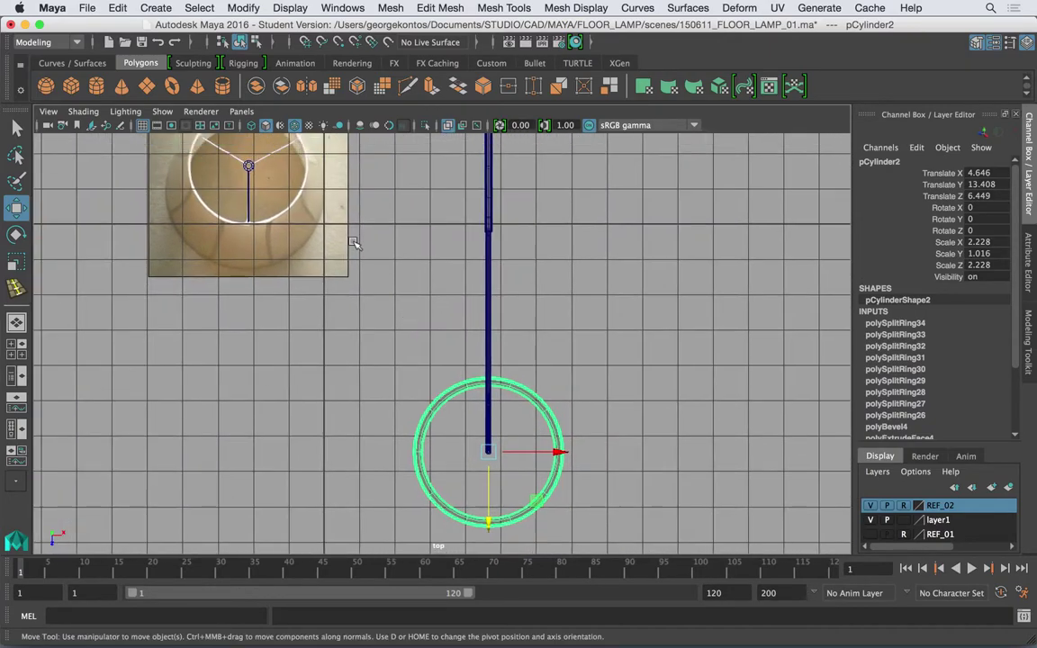
{"action": "left_click", "coordinate": [259, 204]}
{"action": "left_click_drag", "start_coordinate": [259, 204], "coordinate": [494, 468]}
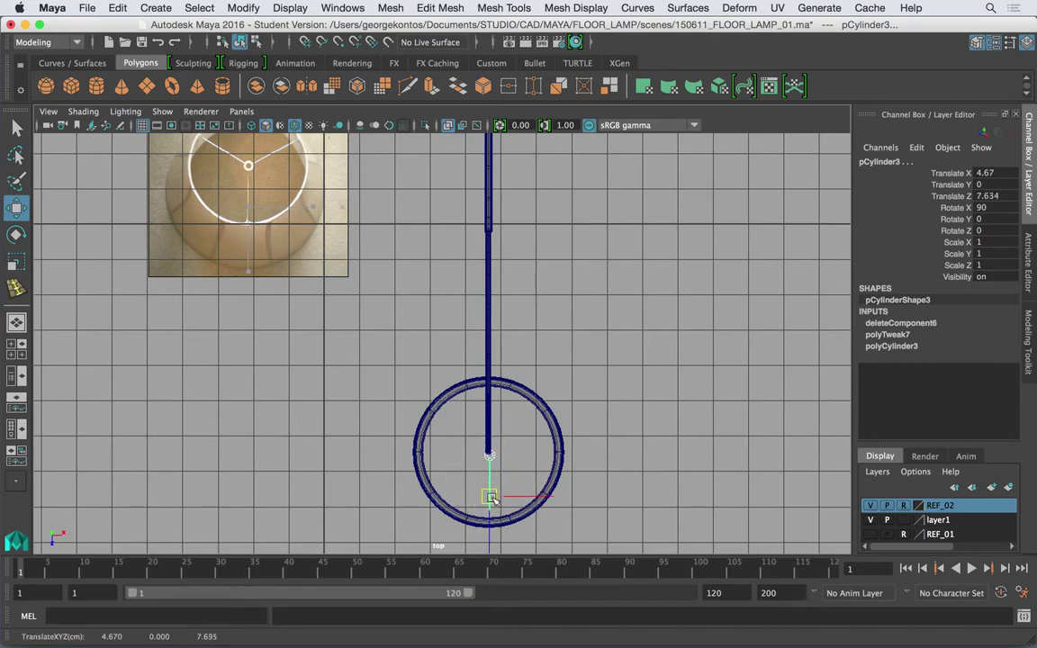
{"action": "left_click_drag", "start_coordinate": [492, 498], "coordinate": [490, 496]}
{"action": "key", "text": "f"}
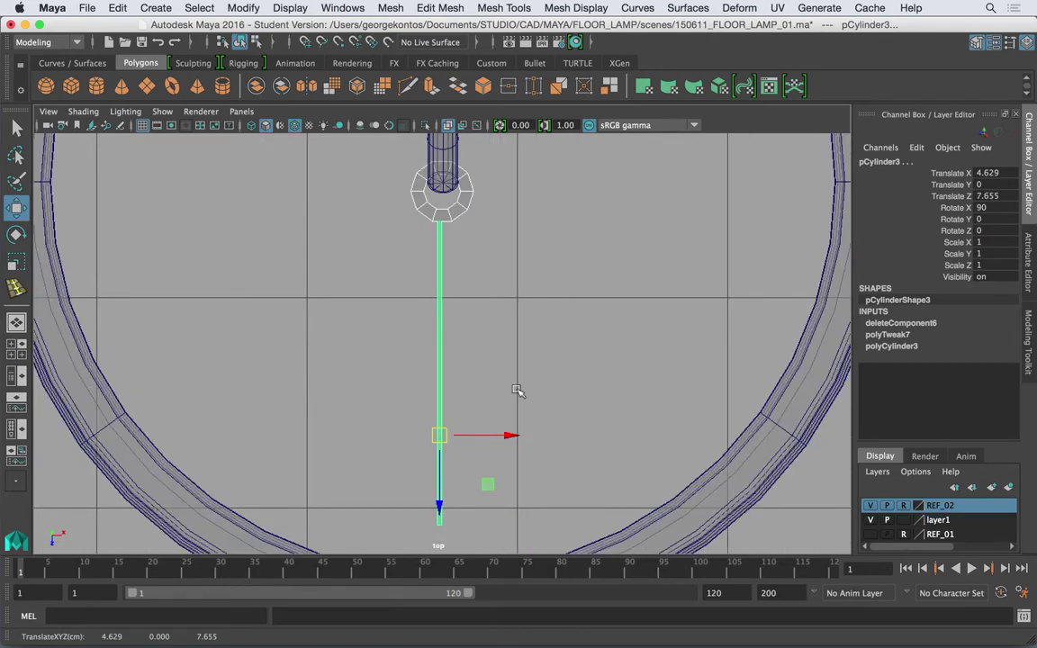
Move the centre ring alone to one side of the arm's end, to about X 4.442, Z 6.589
{"action": "right_click_drag", "start_coordinate": [518, 390], "coordinate": [378, 365], "text": "alt"}
{"action": "middle_click_drag", "start_coordinate": [485, 315], "coordinate": [487, 366], "text": "alt"}
{"action": "left_click", "coordinate": [454, 325]}
{"action": "right_click_drag", "start_coordinate": [468, 330], "coordinate": [627, 357], "text": "alt"}
{"action": "middle_click_drag", "start_coordinate": [479, 311], "coordinate": [582, 321], "text": "alt"}
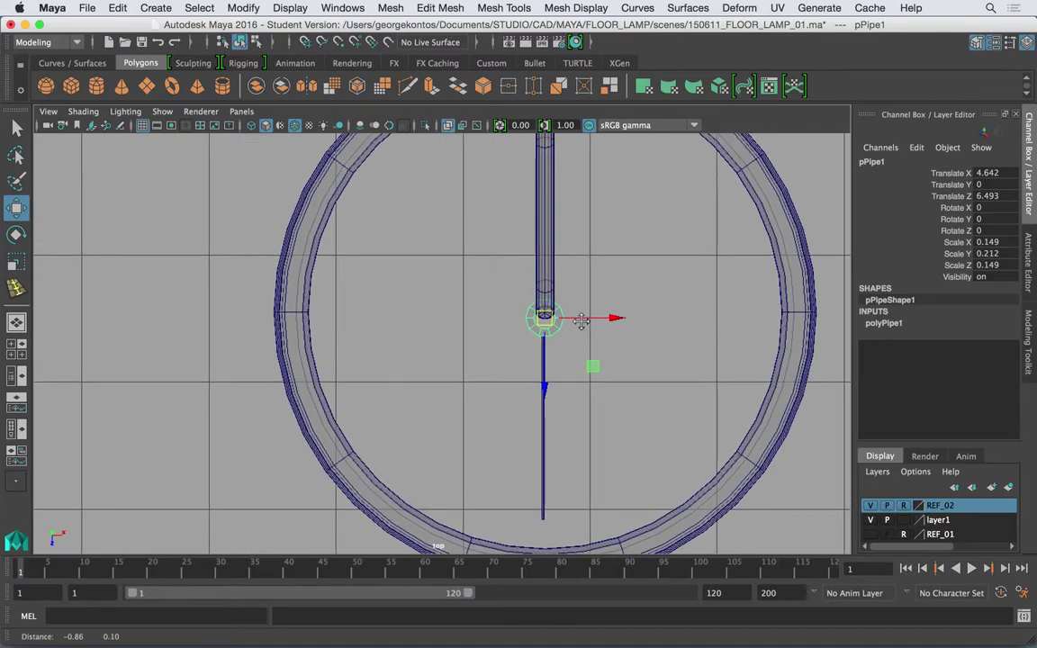
{"action": "scroll", "coordinate": [582, 322], "scroll_direction": "up", "scroll_amount": 2}
{"action": "left_click_drag", "start_coordinate": [489, 308], "coordinate": [460, 323]}
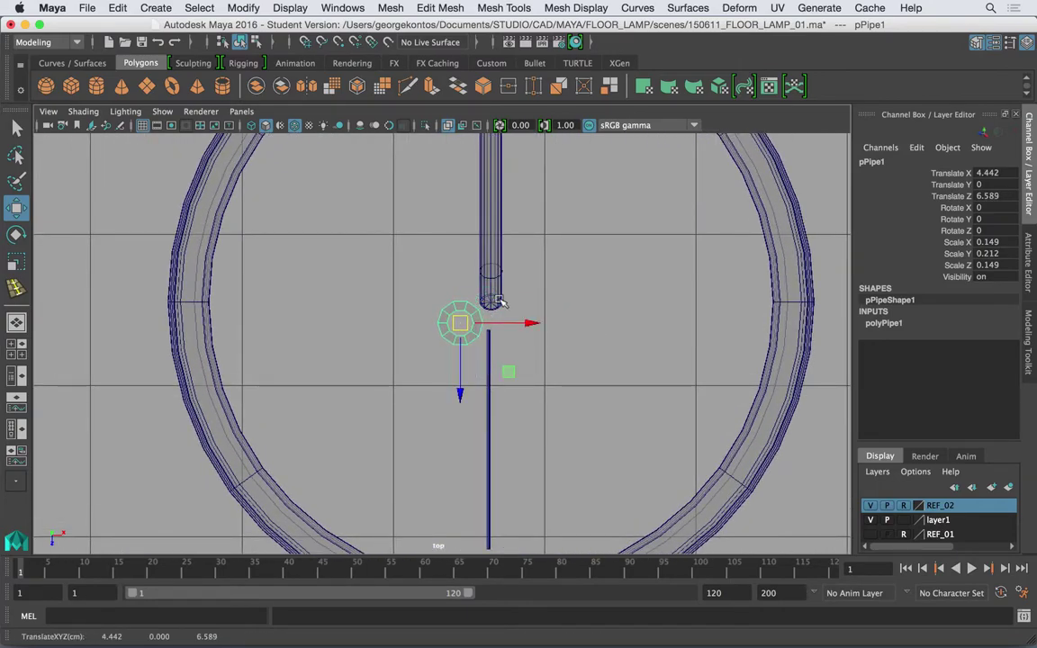
Align the centre ring to the lamp arm in World X with Mid mode, using the last selected object as target
{"action": "left_click", "coordinate": [489, 270]}
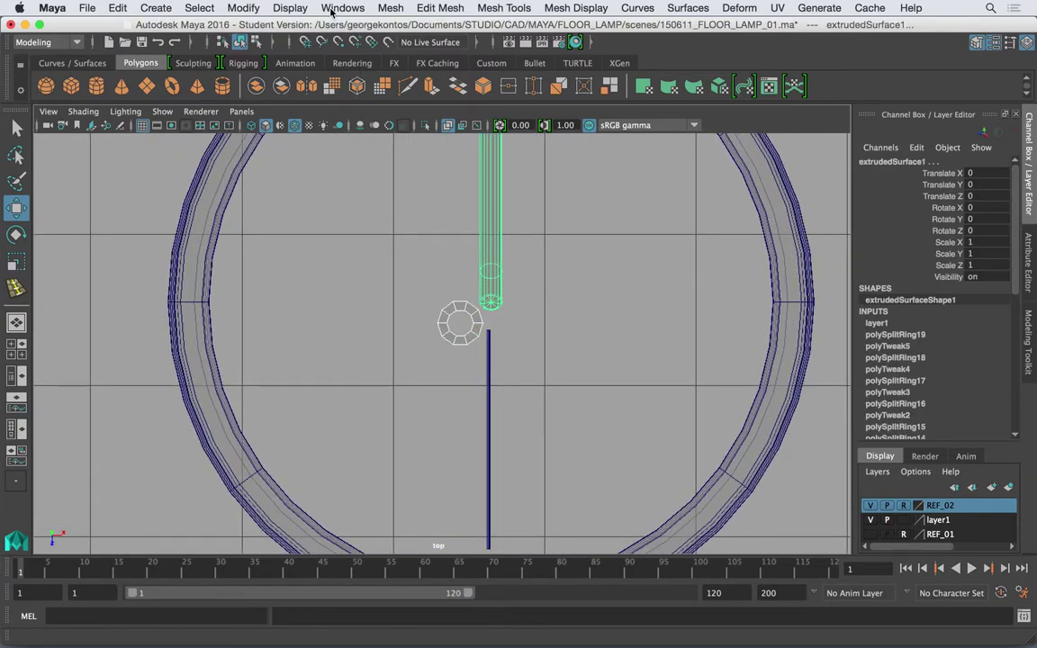
{"action": "left_click", "coordinate": [199, 7]}
{"action": "mouse_move", "coordinate": [243, 7]}
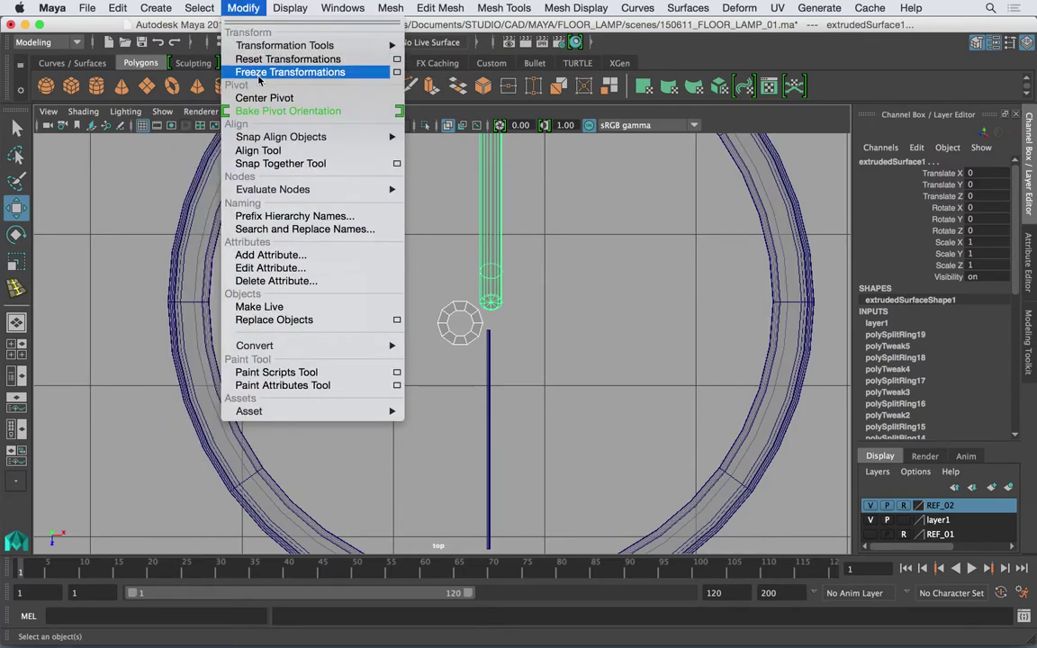
{"action": "mouse_move", "coordinate": [322, 136]}
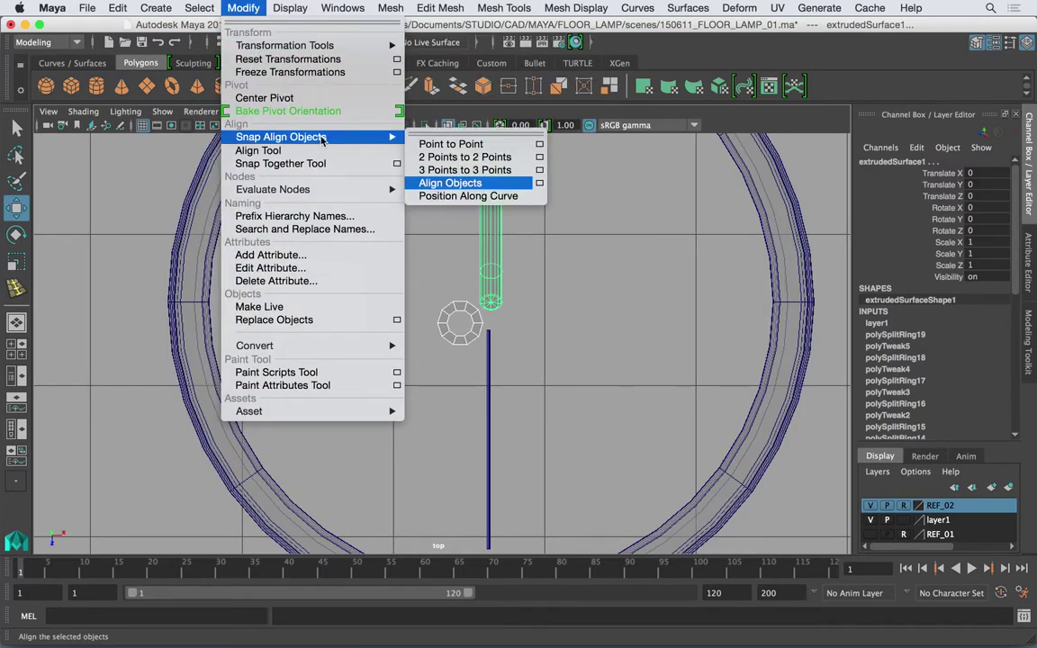
{"action": "left_click", "coordinate": [539, 183]}
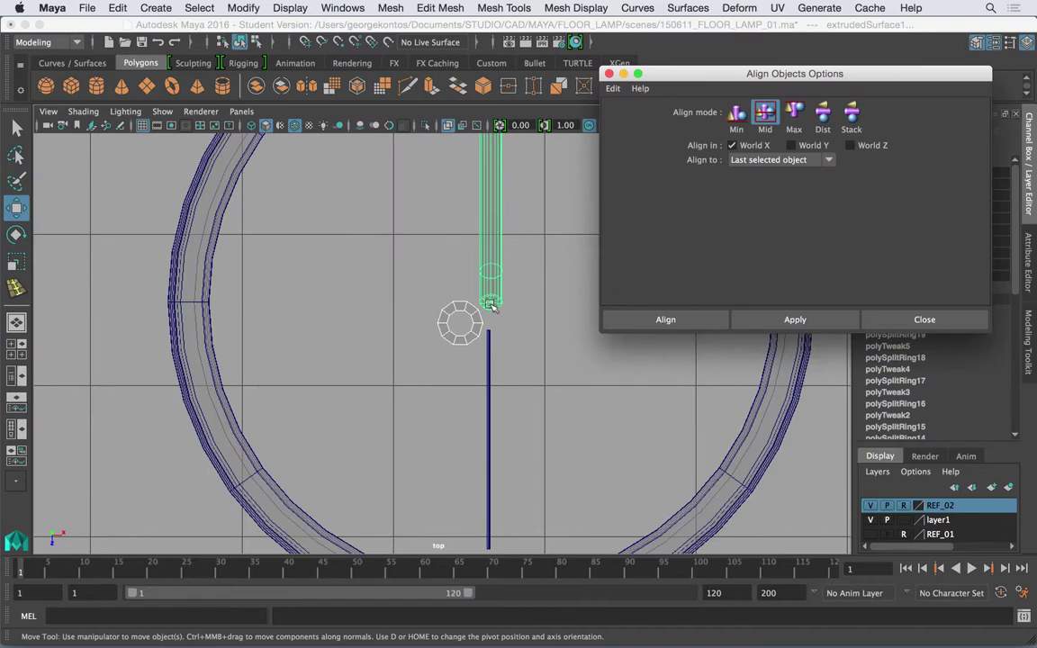
{"action": "middle_click_drag", "start_coordinate": [472, 309], "coordinate": [407, 297], "text": "alt"}
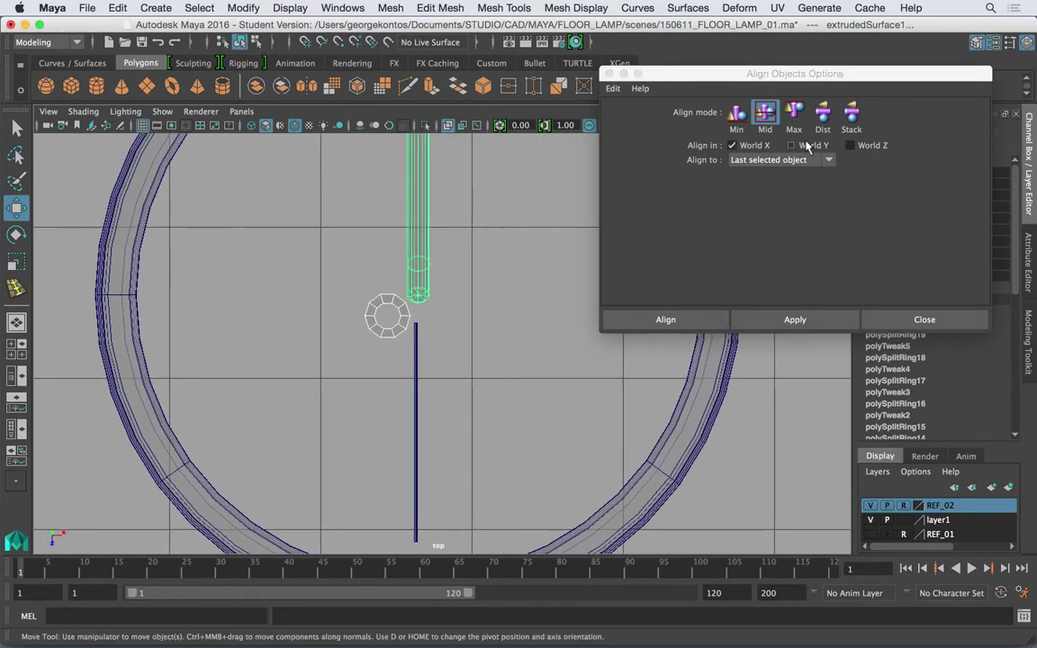
{"action": "left_click", "coordinate": [801, 319]}
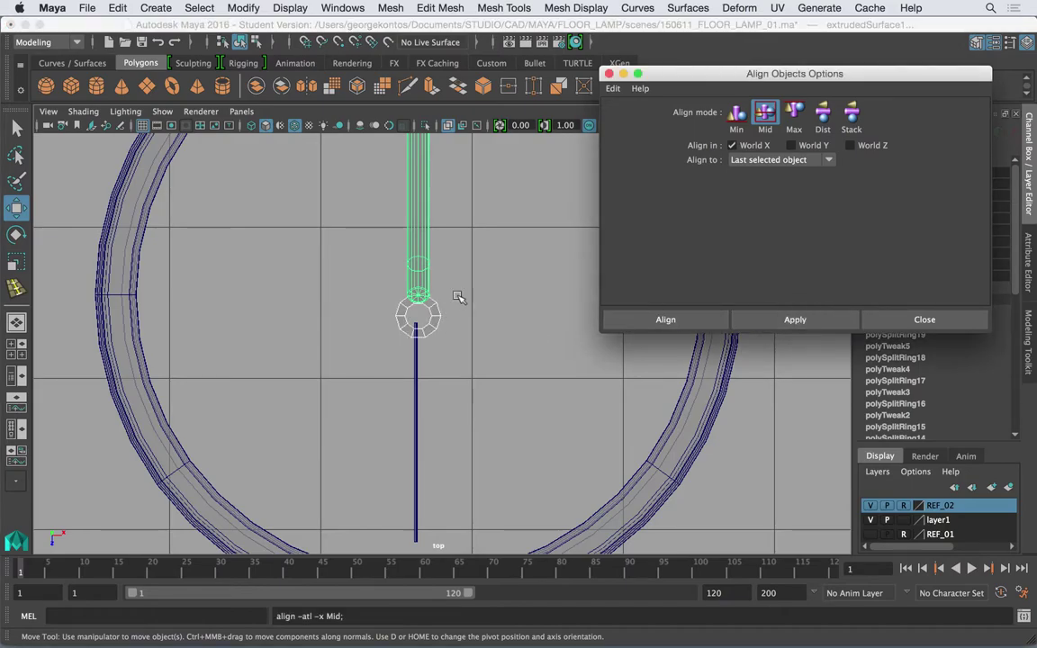
Move the centre ring along Z to about 6.455 so it surrounds the end of the lamp arm
{"action": "left_click", "coordinate": [481, 252]}
{"action": "left_click", "coordinate": [434, 300]}
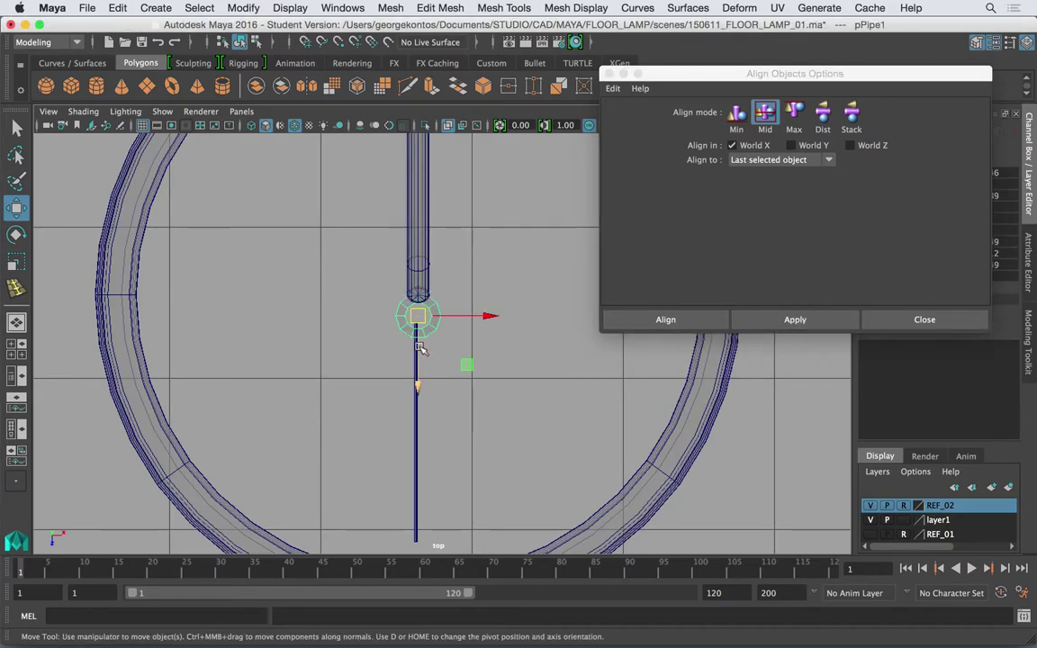
{"action": "left_click_drag", "start_coordinate": [420, 348], "coordinate": [420, 330]}
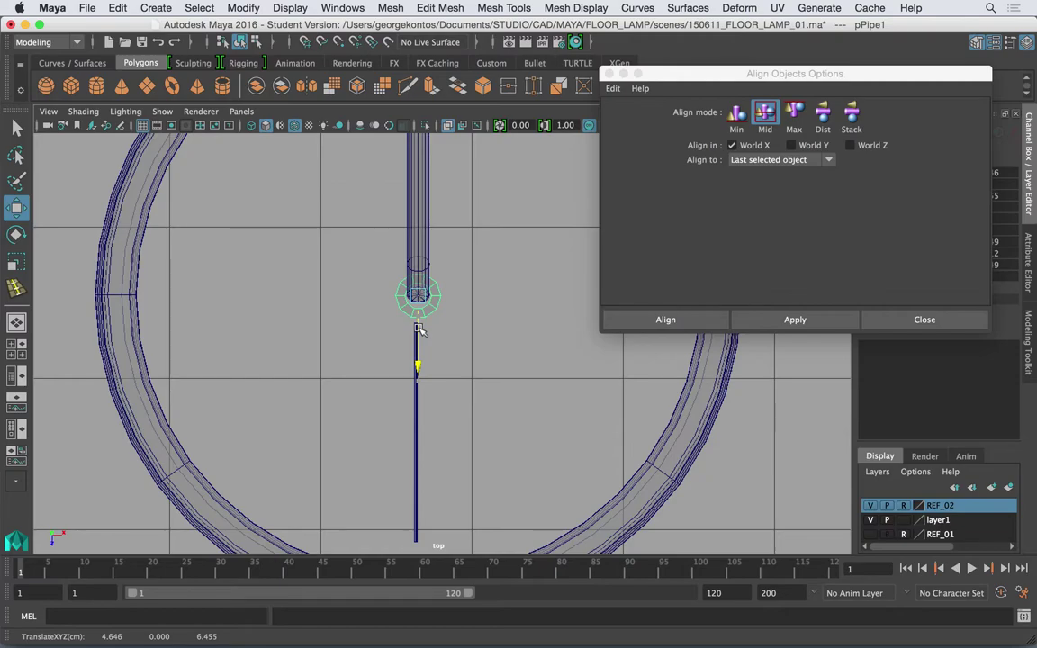
Align the spoke to the centre ring in World X, using Mid mode
{"action": "left_click", "coordinate": [486, 336]}
{"action": "left_click", "coordinate": [417, 347]}
{"action": "right_click_drag", "start_coordinate": [423, 348], "coordinate": [507, 339], "text": "alt"}
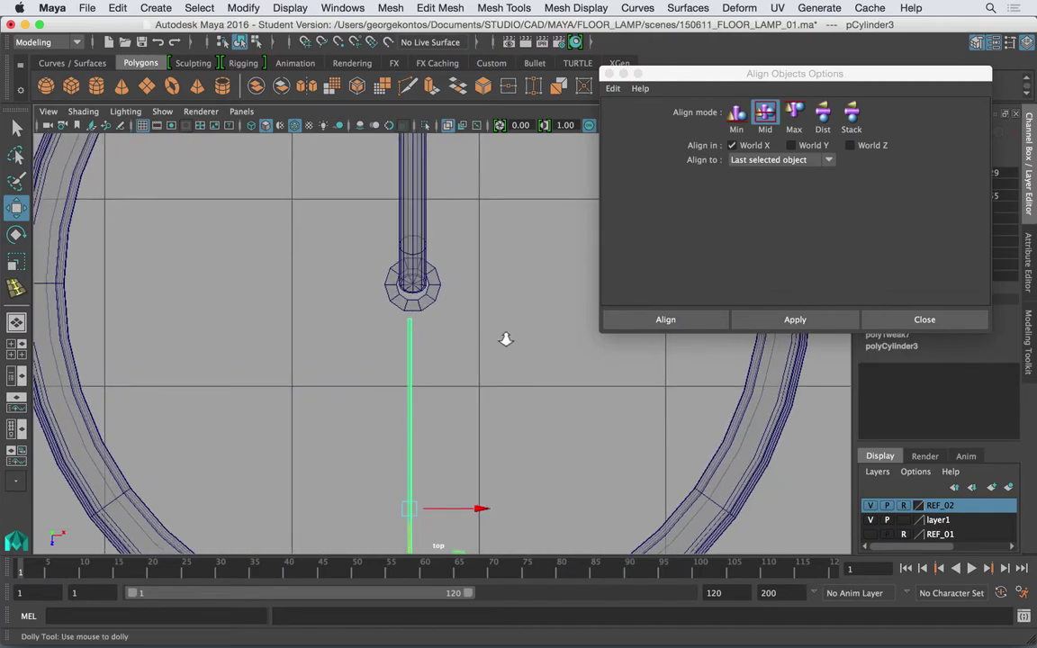
{"action": "left_click", "coordinate": [436, 301], "text": "shift"}
{"action": "left_click", "coordinate": [793, 320]}
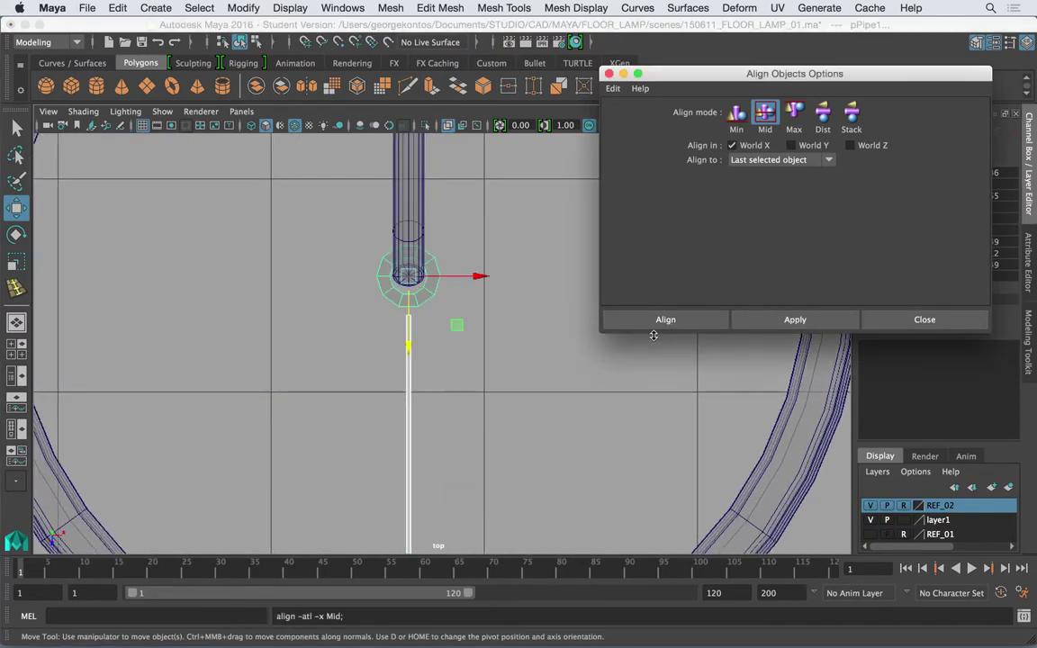
Snap the vertices at the spoke's inner end onto the edge of the centre ring
{"action": "left_click", "coordinate": [410, 326]}
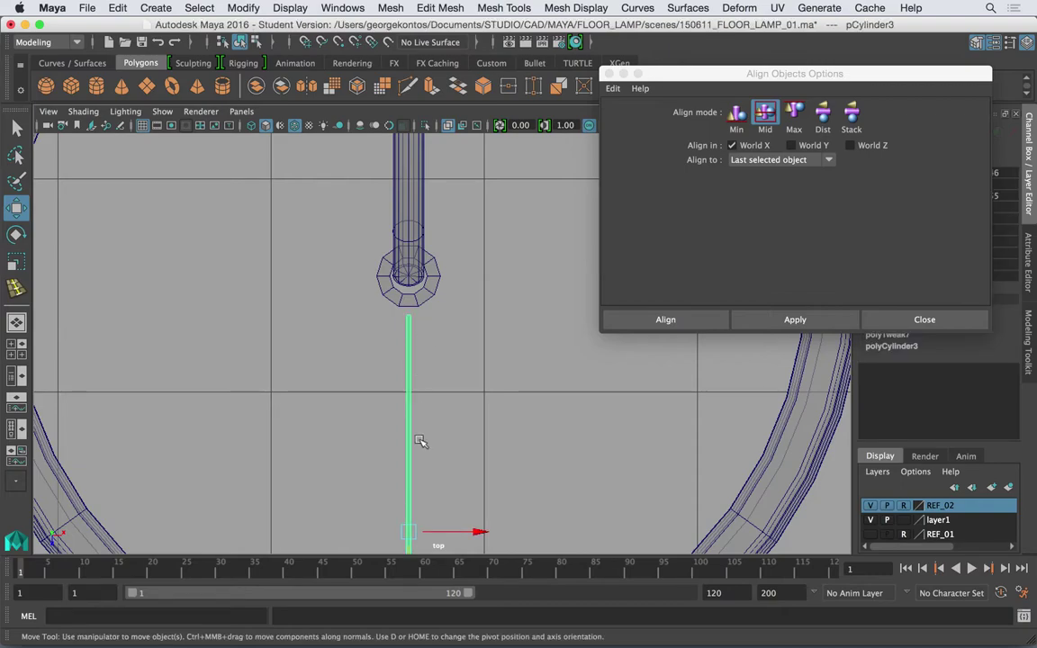
{"action": "middle_click_drag", "start_coordinate": [419, 441], "coordinate": [428, 427], "text": "alt"}
{"action": "right_click_drag", "start_coordinate": [412, 325], "coordinate": [354, 219]}
{"action": "left_click_drag", "start_coordinate": [355, 274], "coordinate": [450, 308]}
{"action": "left_click", "coordinate": [396, 306]}
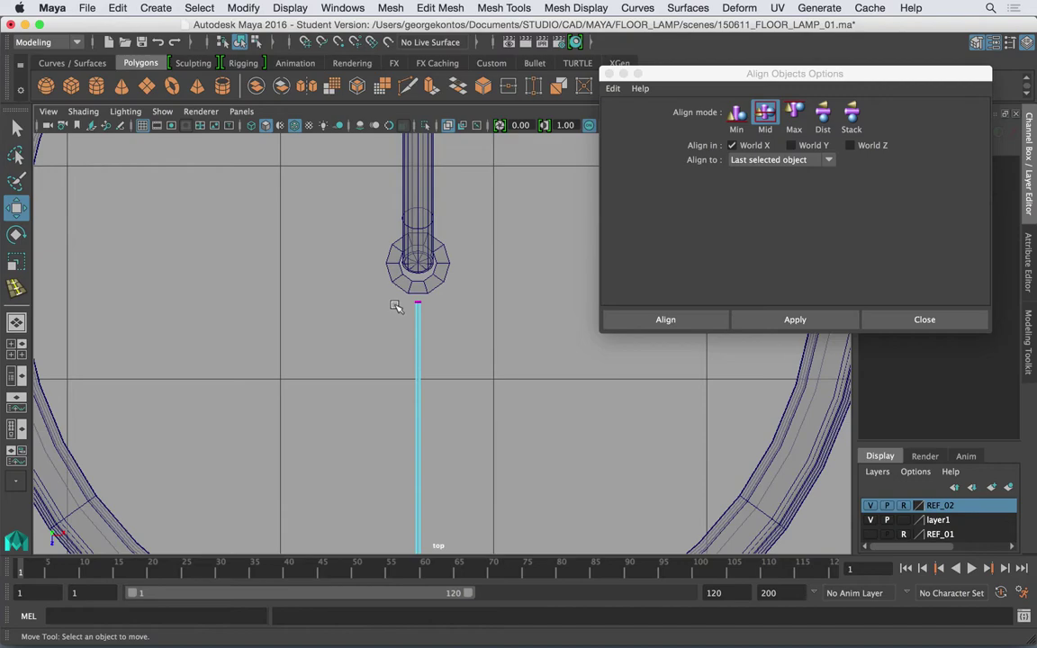
{"action": "left_click_drag", "start_coordinate": [393, 281], "coordinate": [418, 345]}
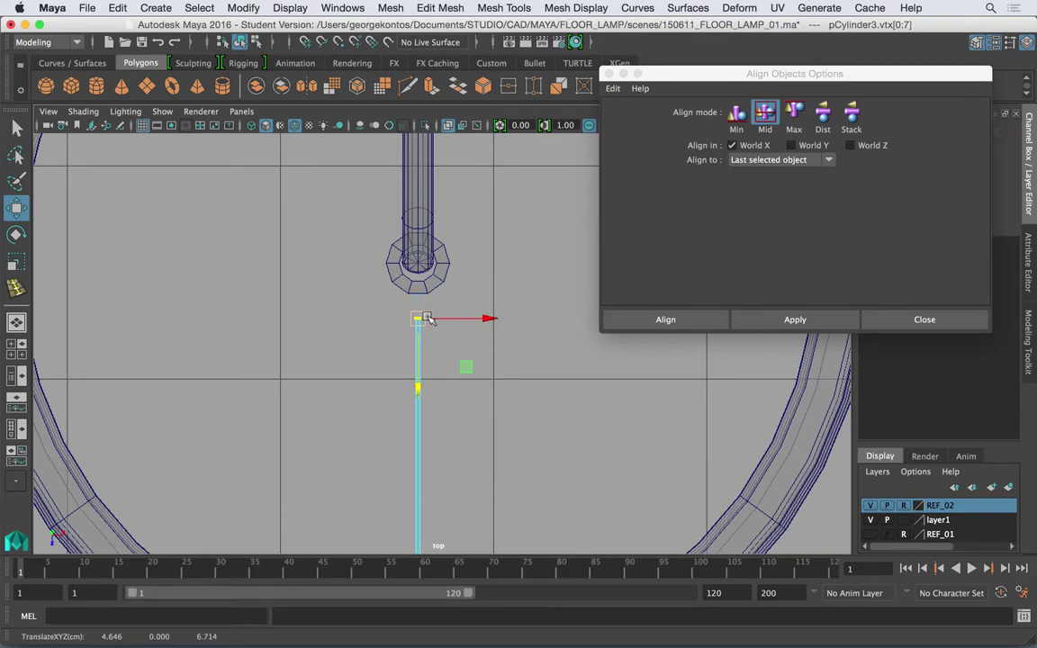
{"action": "key", "text": "v"}
{"action": "middle_click_drag", "start_coordinate": [430, 296], "coordinate": [428, 294]}
{"action": "left_click", "coordinate": [469, 332]}
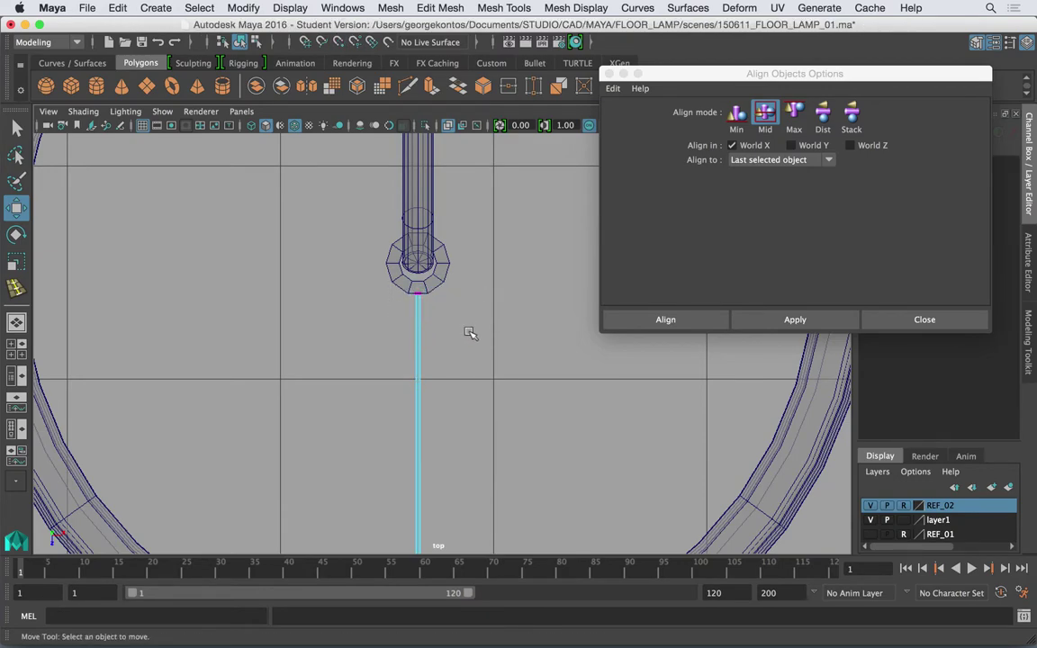
Extend the spoke's outer-end vertices along Z to about 8.298, reaching the shade's inner rim, and close the align options
{"action": "right_click_drag", "start_coordinate": [469, 333], "coordinate": [417, 344], "text": "alt"}
{"action": "middle_click_drag", "start_coordinate": [417, 344], "coordinate": [406, 287], "text": "alt"}
{"action": "left_click_drag", "start_coordinate": [418, 345], "coordinate": [439, 369]}
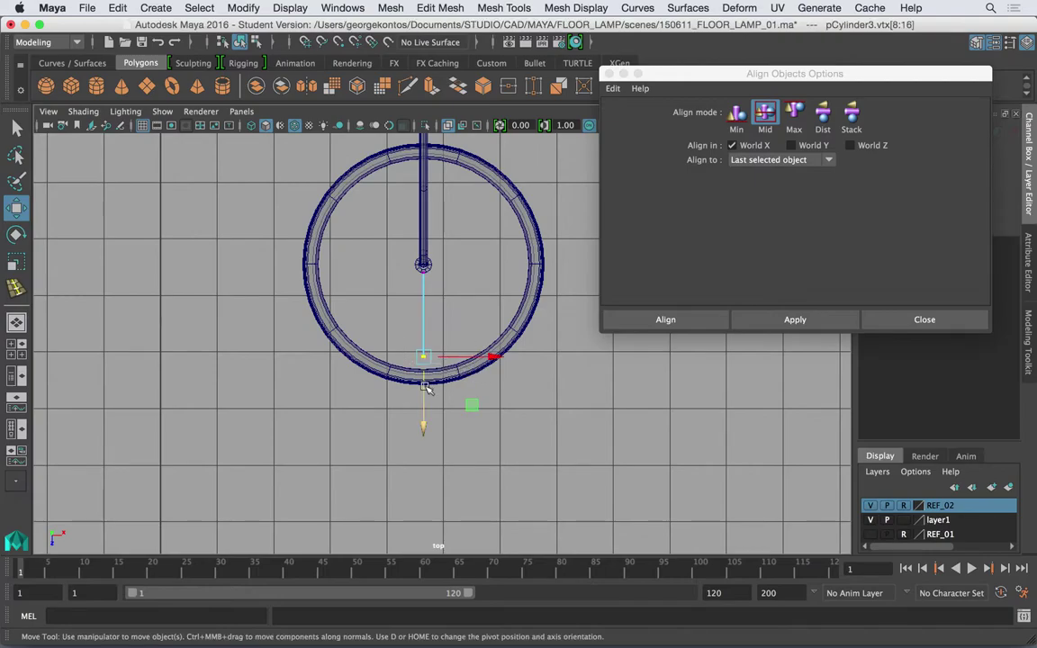
{"action": "scroll", "coordinate": [484, 389], "scroll_direction": "up", "scroll_amount": 1}
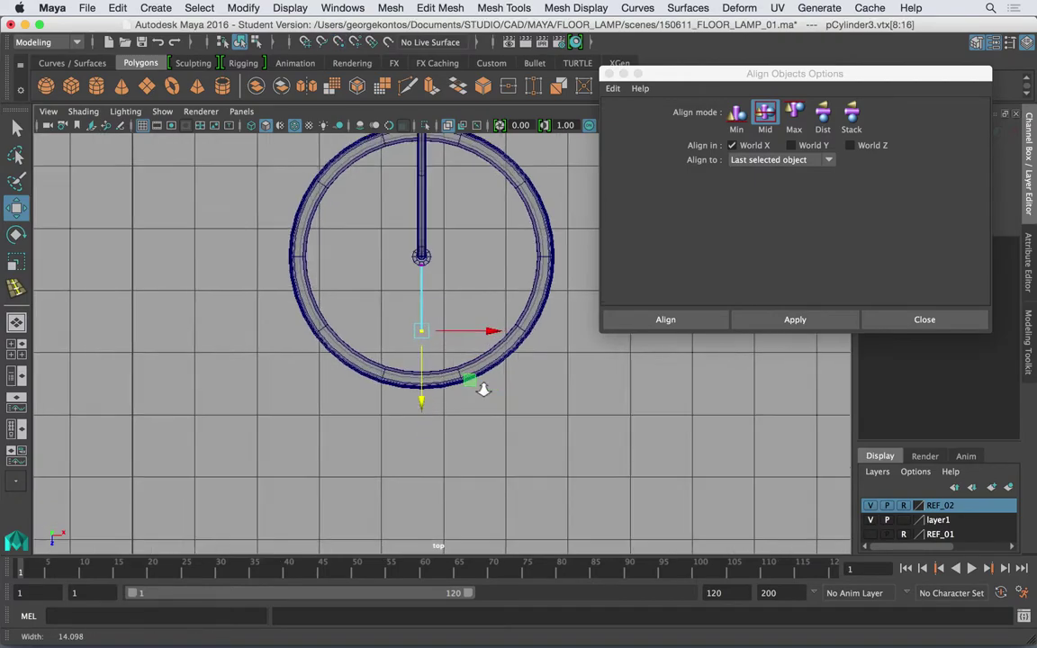
{"action": "scroll", "coordinate": [447, 405], "scroll_direction": "up", "scroll_amount": 3}
{"action": "left_click_drag", "start_coordinate": [377, 382], "coordinate": [374, 498]}
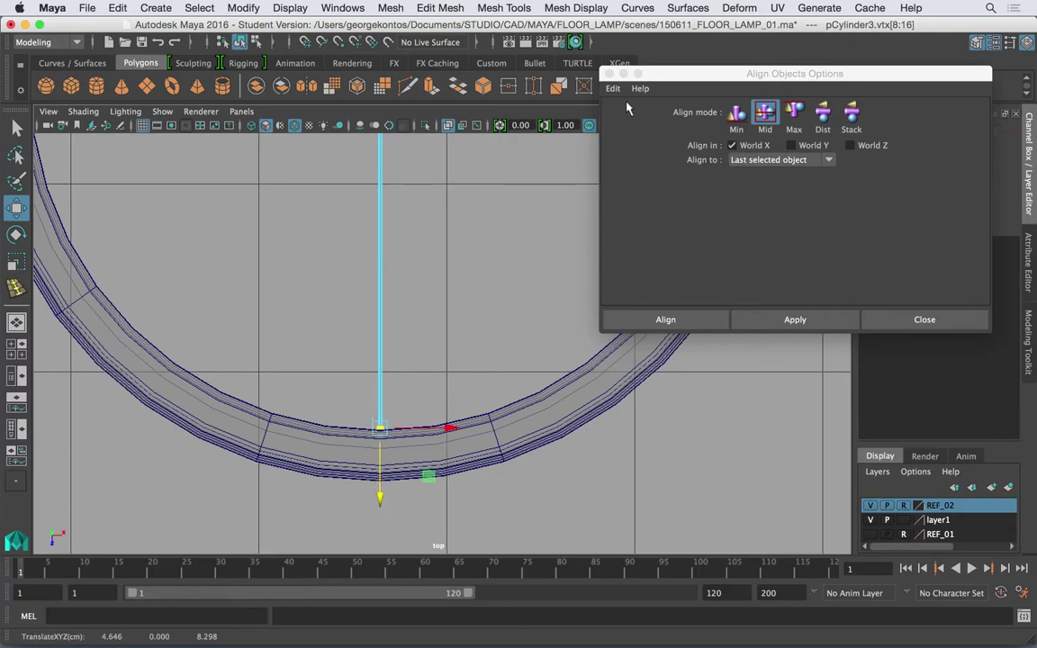
{"action": "left_click", "coordinate": [609, 74]}
Raise the spoke and centre ring together in perspective view into the upper part of the lampshade, to about Y 14.439
{"action": "key", "text": "space"}
{"action": "mouse_move", "coordinate": [501, 298]}
{"action": "left_mouse_down"}
{"action": "mouse_move", "coordinate": [514, 283]}
{"action": "mouse_move", "coordinate": [506, 286]}
{"action": "left_mouse_up"}
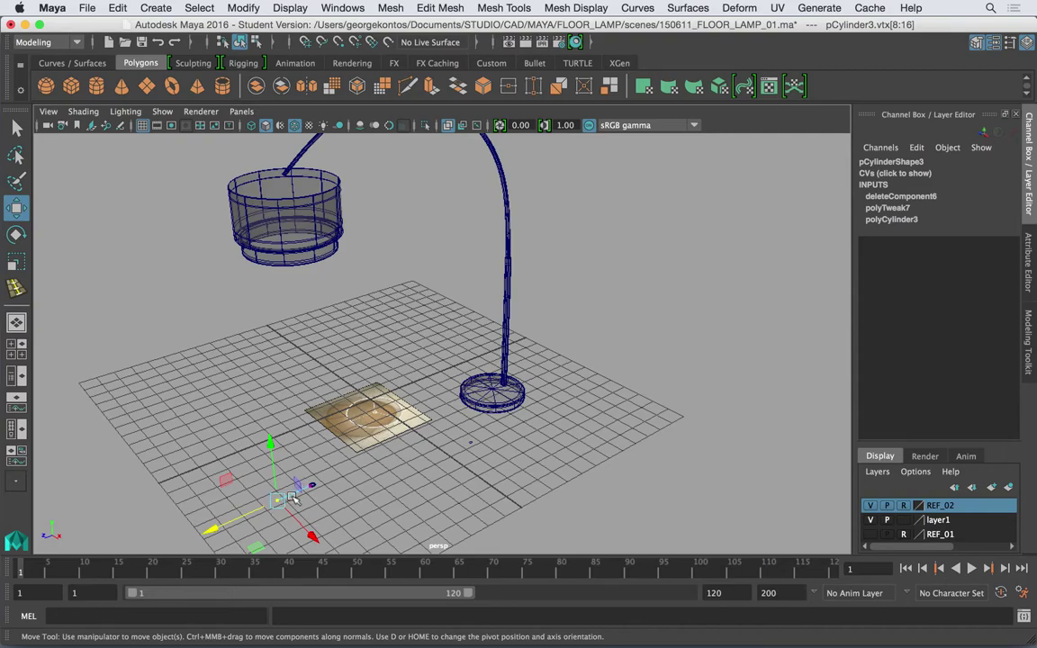
{"action": "right_click_drag", "start_coordinate": [289, 208], "coordinate": [393, 197]}
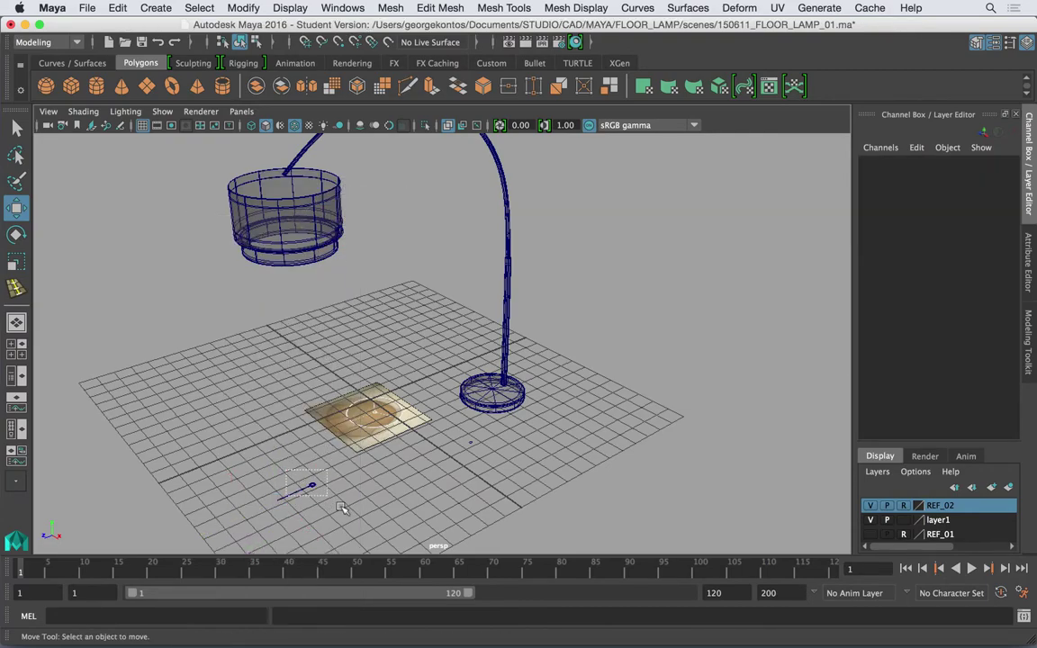
{"action": "left_click_drag", "start_coordinate": [341, 507], "coordinate": [345, 511]}
{"action": "left_click_drag", "start_coordinate": [286, 435], "coordinate": [306, 164]}
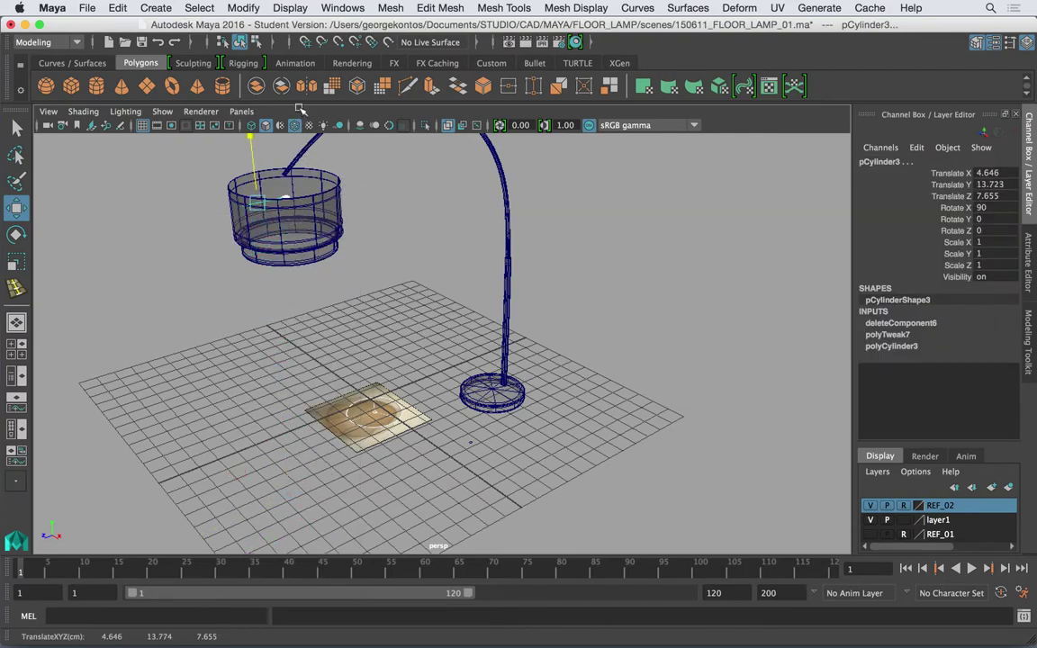
{"action": "left_click_drag", "start_coordinate": [300, 110], "coordinate": [301, 100]}
{"action": "key", "text": "f"}
{"action": "right_click_drag", "start_coordinate": [366, 245], "coordinate": [329, 272], "text": "alt"}
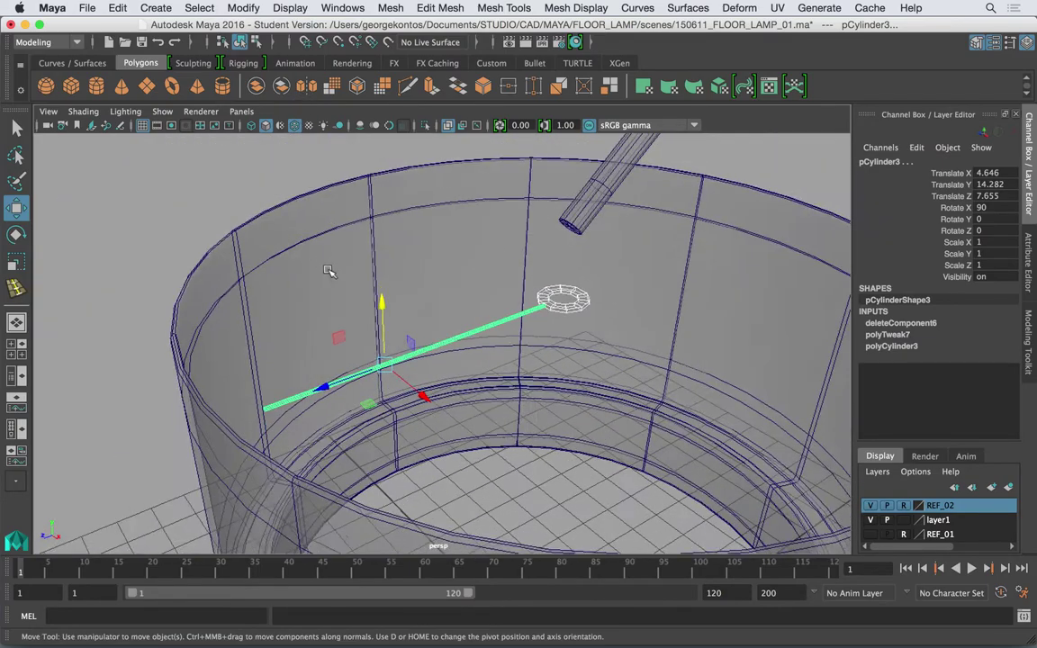
{"action": "left_click_drag", "start_coordinate": [381, 306], "coordinate": [378, 247]}
{"action": "left_click_drag", "start_coordinate": [378, 246], "coordinate": [404, 282], "text": "alt"}
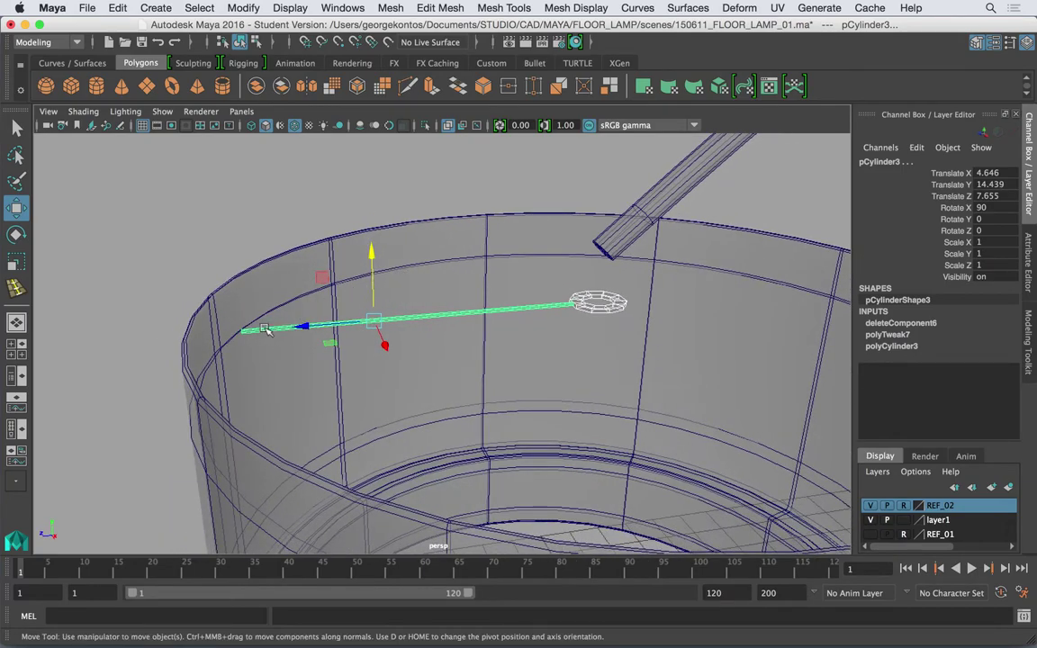
Turn off X-ray shading and move the spoke's outer-end vertices outward along Z until they meet the shade wall
{"action": "left_click", "coordinate": [450, 126]}
{"action": "mouse_move", "coordinate": [449, 308]}
{"action": "left_mouse_down", "text": "alt"}
{"action": "mouse_move", "coordinate": [454, 268]}
{"action": "mouse_move", "coordinate": [521, 268]}
{"action": "mouse_move", "coordinate": [295, 301]}
{"action": "left_mouse_up", "text": "alt"}
{"action": "right_click_drag", "start_coordinate": [264, 308], "coordinate": [207, 220]}
{"action": "left_click_drag", "start_coordinate": [187, 245], "coordinate": [282, 347]}
{"action": "left_click_drag", "start_coordinate": [215, 309], "coordinate": [322, 324]}
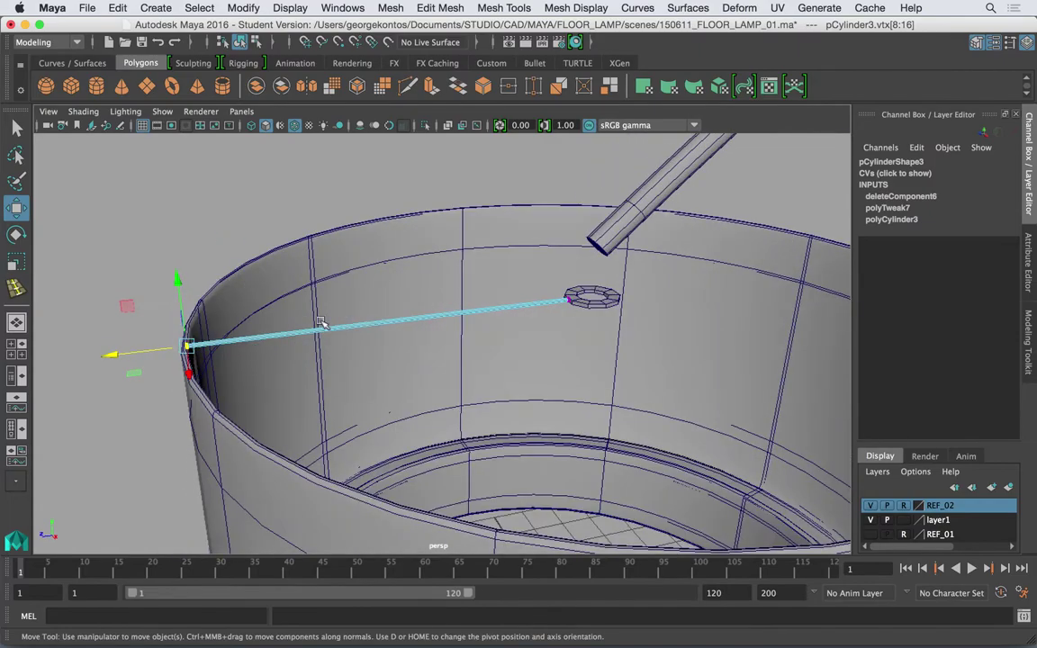
Move the spoke's pivot in the top view from its middle to the centre of the centre ring
{"action": "right_click_drag", "start_coordinate": [473, 317], "coordinate": [538, 197]}
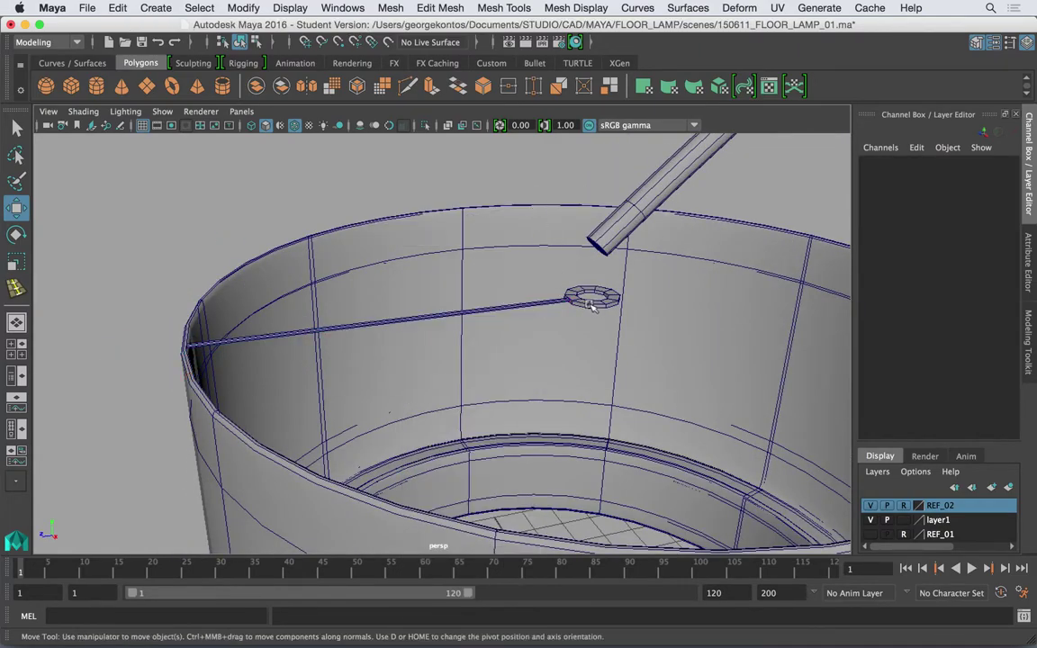
{"action": "left_click", "coordinate": [590, 298]}
{"action": "left_click", "coordinate": [480, 311]}
{"action": "left_click_drag", "start_coordinate": [369, 256], "coordinate": [340, 249]}
{"action": "key", "text": "space"}
{"action": "left_click", "coordinate": [384, 243]}
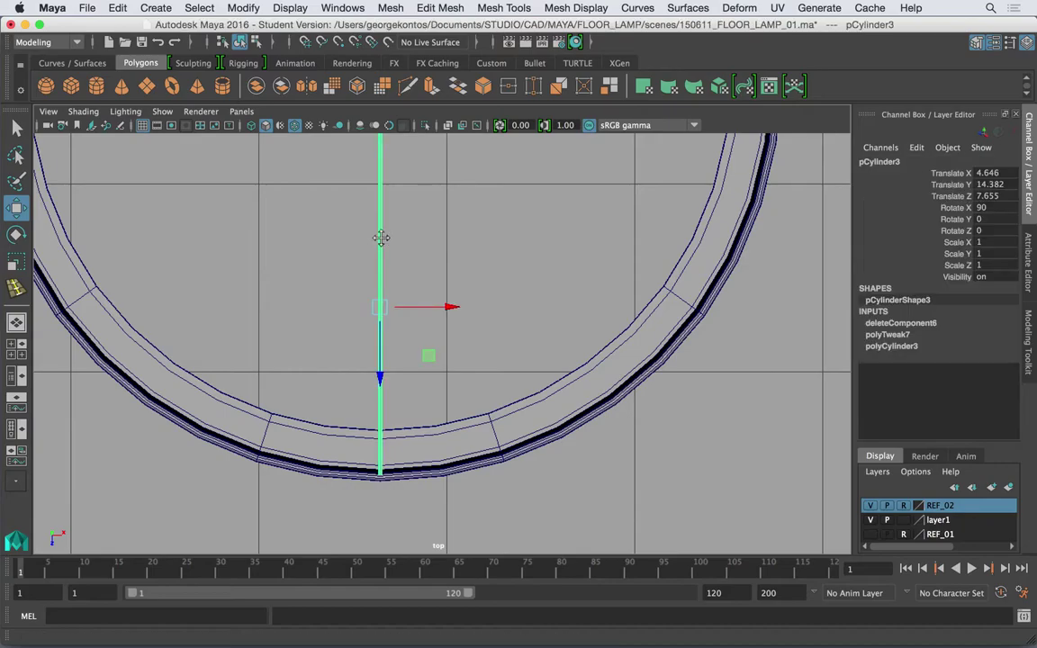
{"action": "middle_click_drag", "start_coordinate": [382, 239], "coordinate": [380, 365], "text": "alt"}
{"action": "right_click_drag", "start_coordinate": [424, 304], "coordinate": [518, 293], "text": "alt"}
{"action": "scroll", "coordinate": [518, 293], "scroll_direction": "up", "scroll_amount": 1}
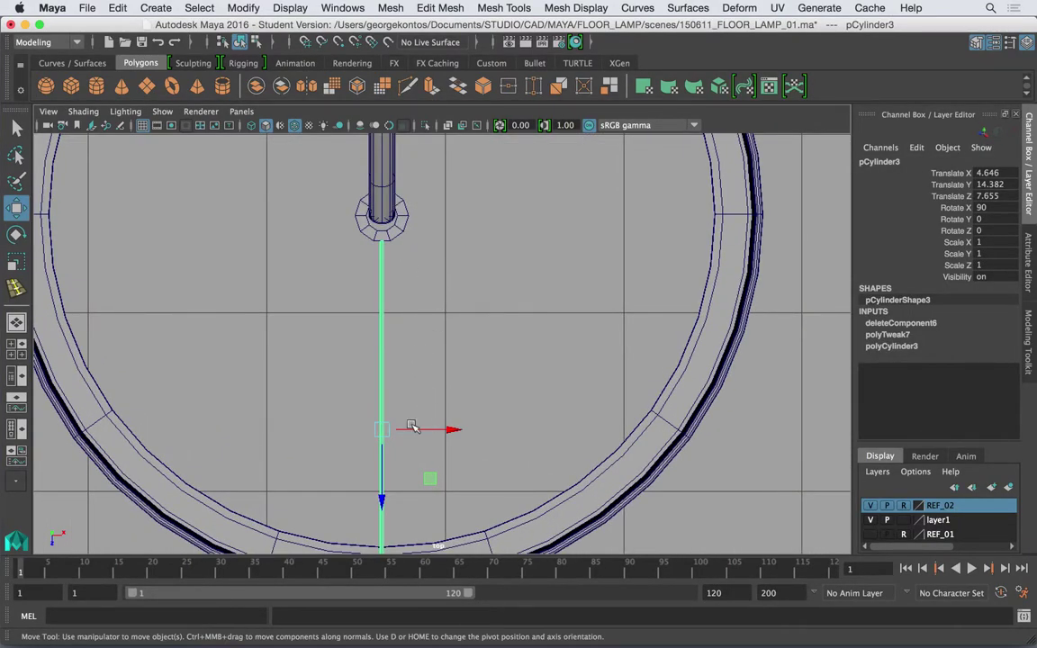
{"action": "middle_click_drag", "start_coordinate": [398, 230], "coordinate": [401, 238], "text": "alt"}
{"action": "left_click", "coordinate": [399, 236]}
{"action": "scroll", "coordinate": [393, 313], "scroll_direction": "up", "scroll_amount": 1}
{"action": "left_click", "coordinate": [382, 331]}
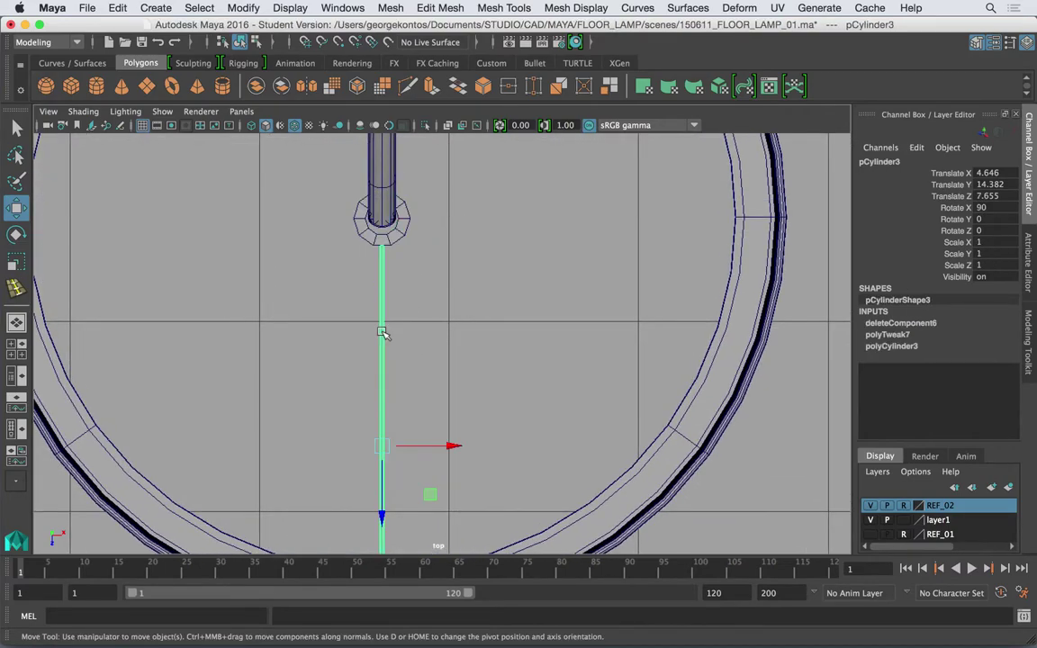
{"action": "key", "text": "d"}
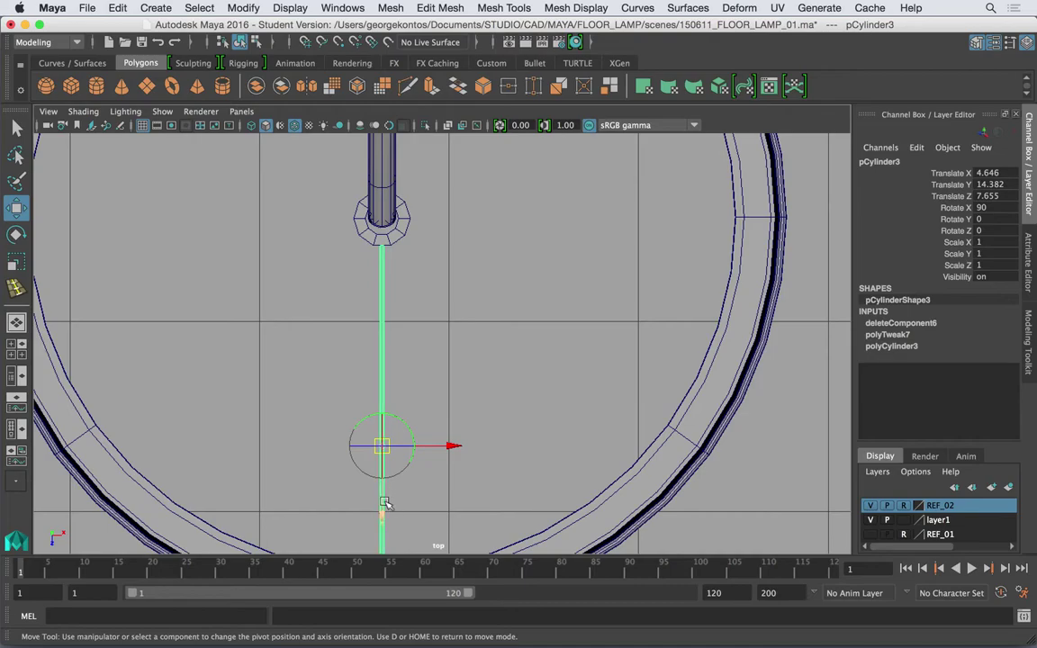
{"action": "left_click_drag", "start_coordinate": [384, 502], "coordinate": [384, 462]}
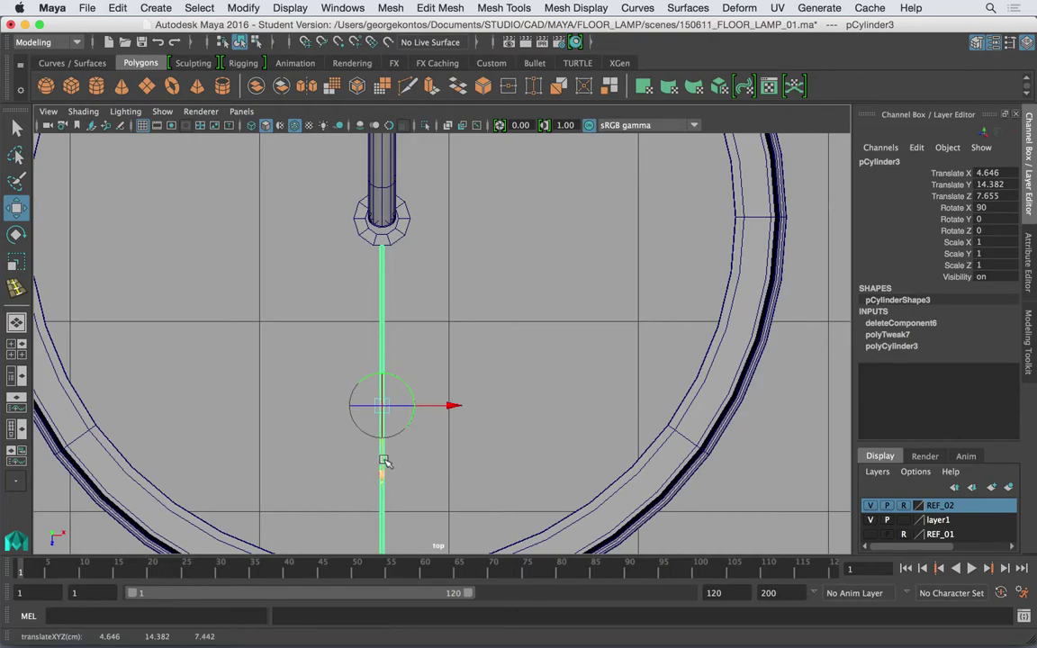
{"action": "middle_click", "coordinate": [414, 221]}
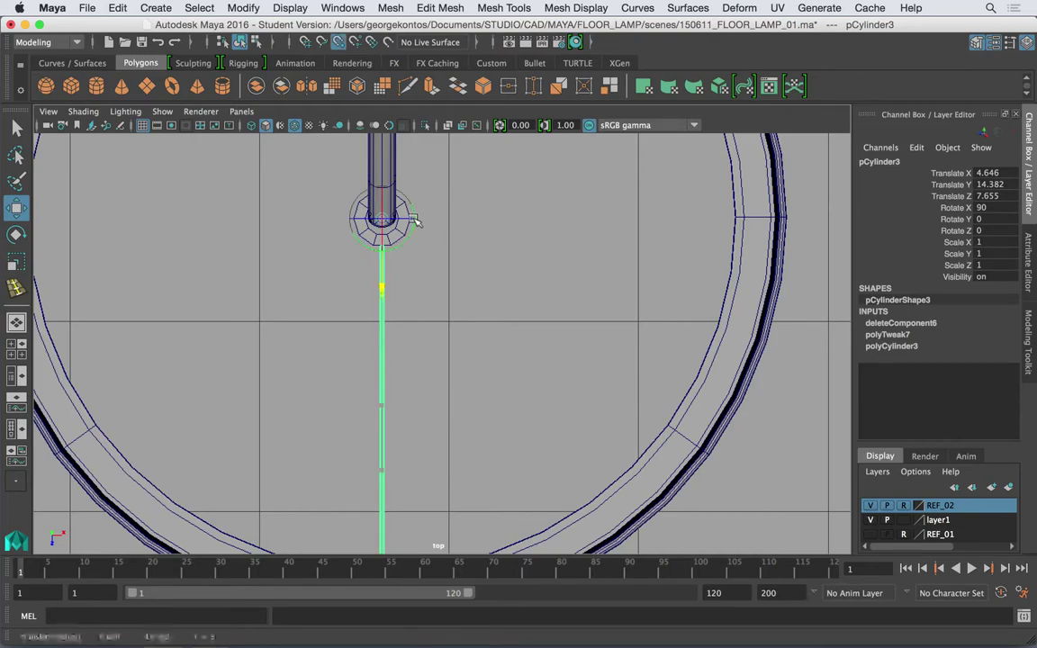
{"action": "key", "text": "e"}
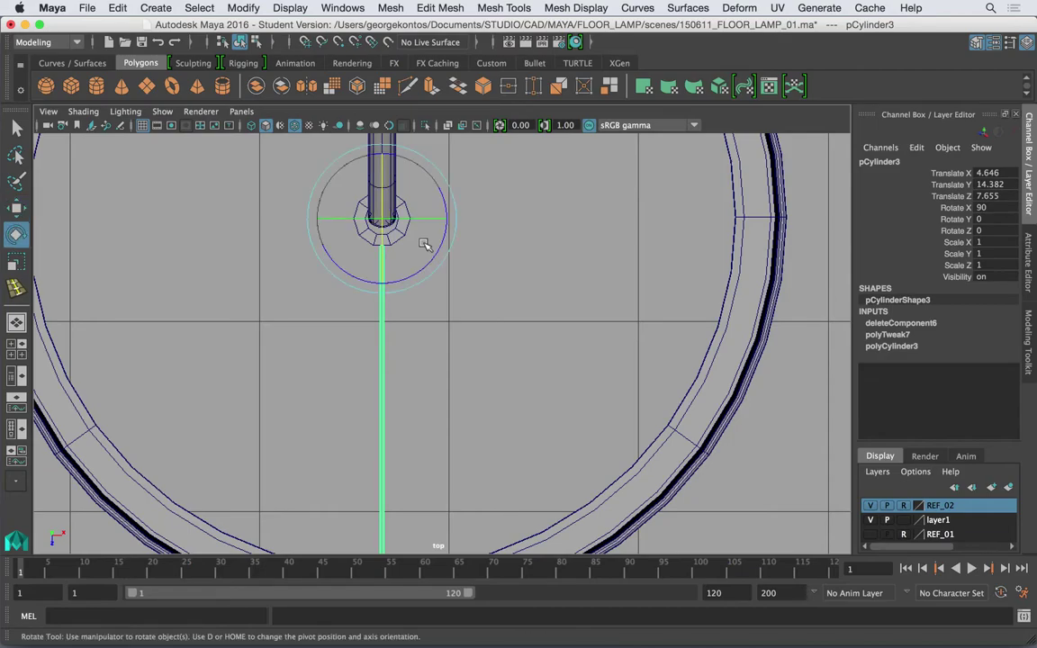
{"action": "mouse_move", "coordinate": [424, 261]}
{"action": "left_mouse_down"}
{"action": "mouse_move", "coordinate": [368, 280]}
{"action": "mouse_move", "coordinate": [435, 260]}
{"action": "mouse_move", "coordinate": [338, 273]}
{"action": "mouse_move", "coordinate": [447, 239]}
{"action": "mouse_move", "coordinate": [369, 275]}
{"action": "mouse_move", "coordinate": [433, 256]}
{"action": "mouse_move", "coordinate": [407, 272]}
{"action": "left_mouse_up"}
{"action": "key", "text": "z"}
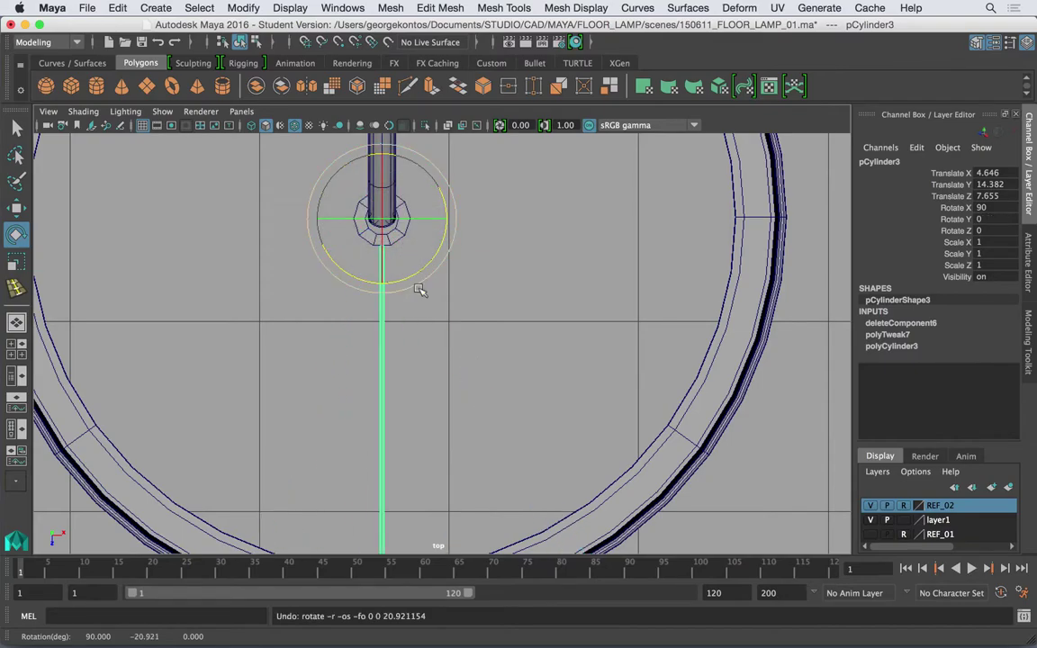
Duplicate the spoke and rotate the copy around the centre ring, setting its Rotate Y to 120
{"action": "key", "text": "ctrl+d"}
{"action": "key", "text": "f"}
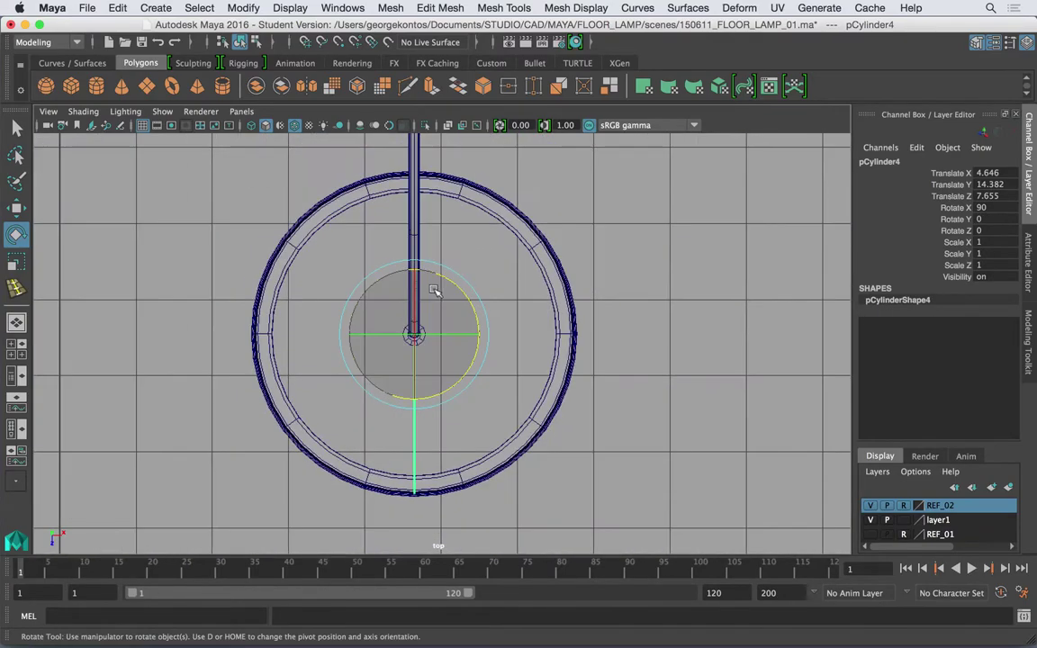
{"action": "left_click_drag", "start_coordinate": [435, 291], "coordinate": [349, 322]}
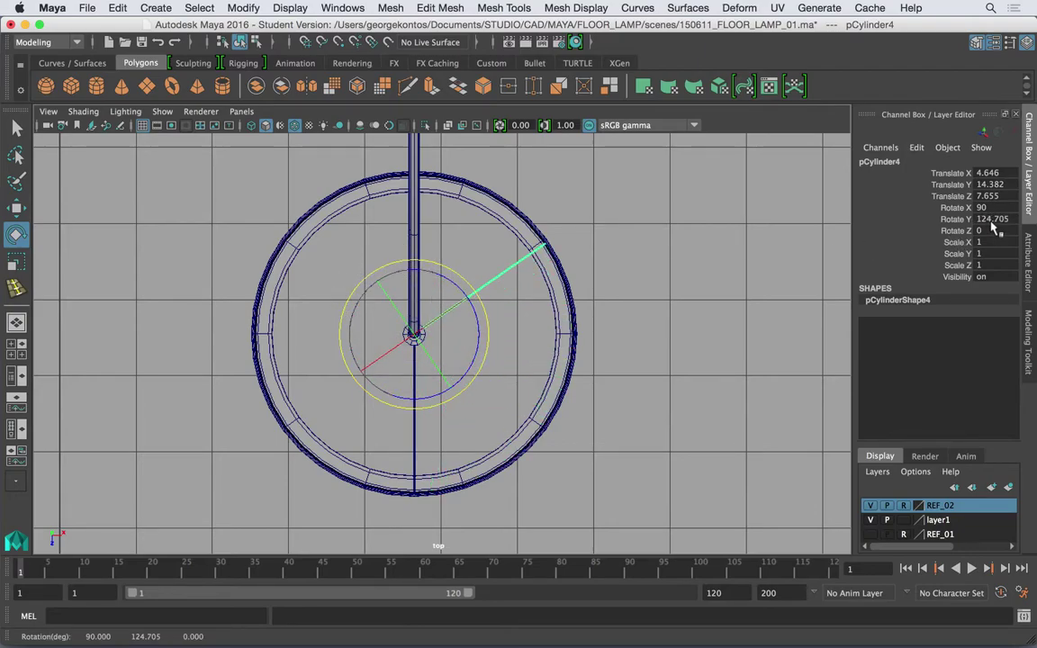
{"action": "type", "text": "120"}
{"action": "key", "text": "Return"}
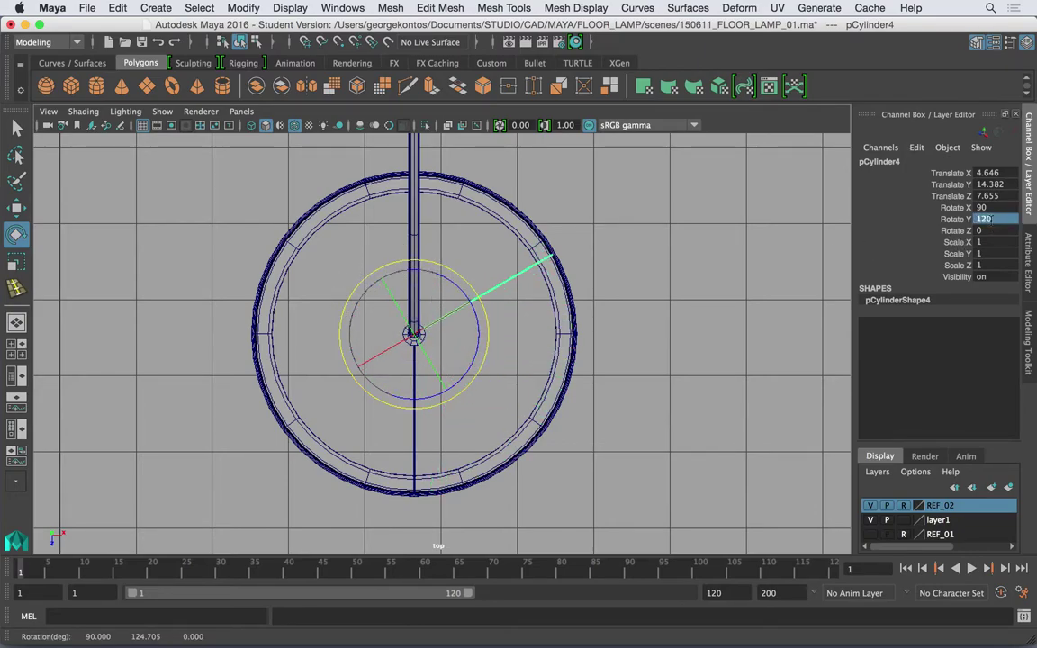
{"action": "left_click", "coordinate": [701, 338]}
Duplicate the original spoke again and set this copy's Rotate Y to -120 to complete the three-spoke frame
{"action": "left_click", "coordinate": [416, 407]}
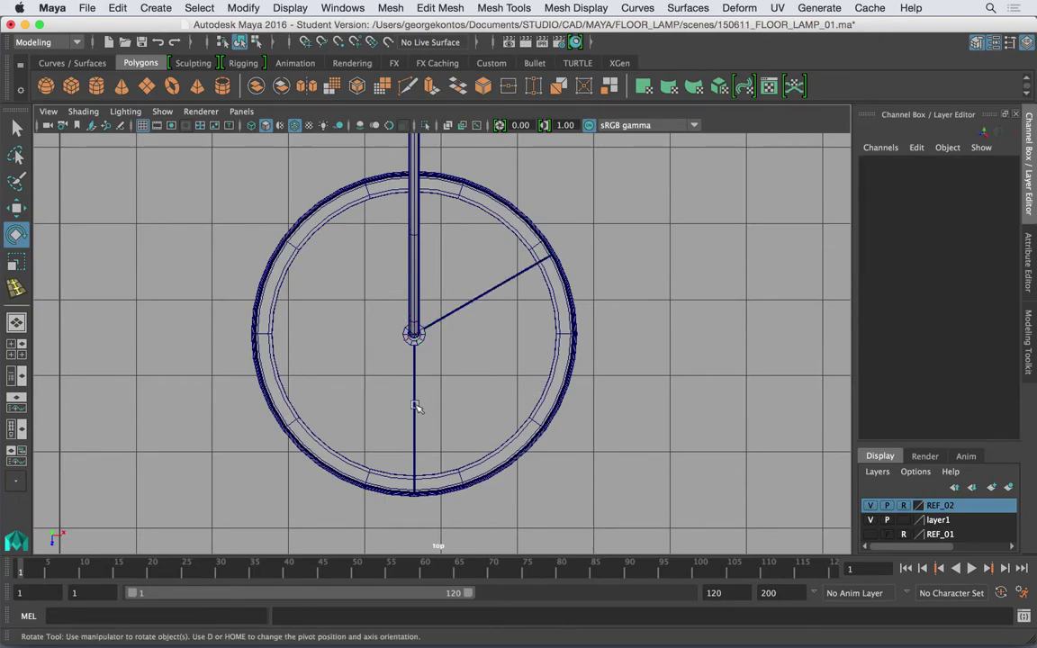
{"action": "key", "text": "super+d"}
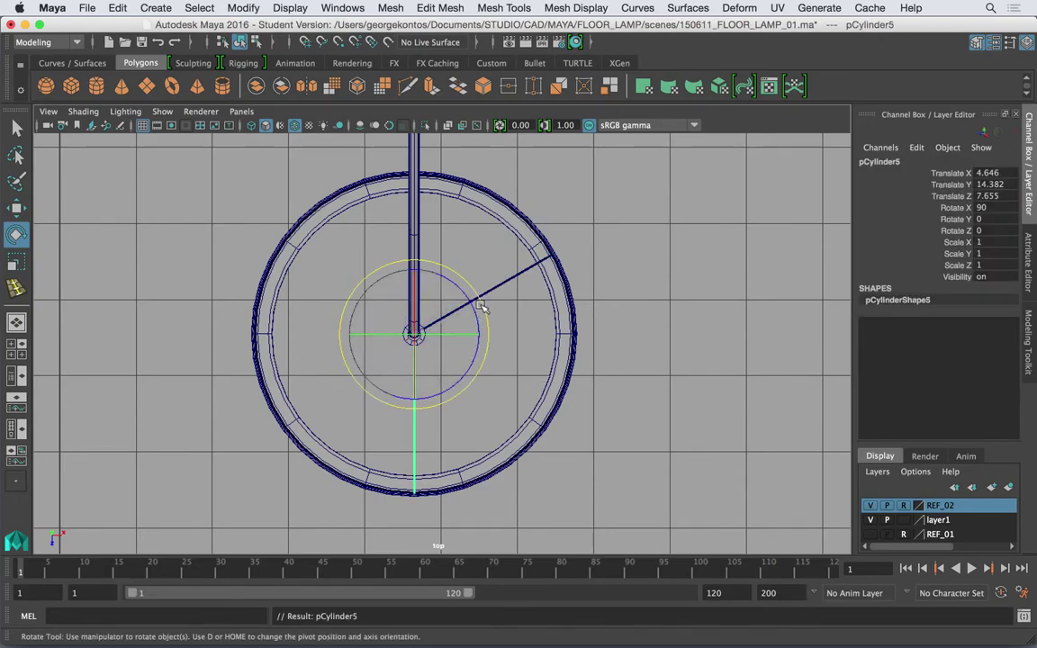
{"action": "left_click_drag", "start_coordinate": [482, 306], "coordinate": [470, 401]}
{"action": "double_click", "coordinate": [993, 219]}
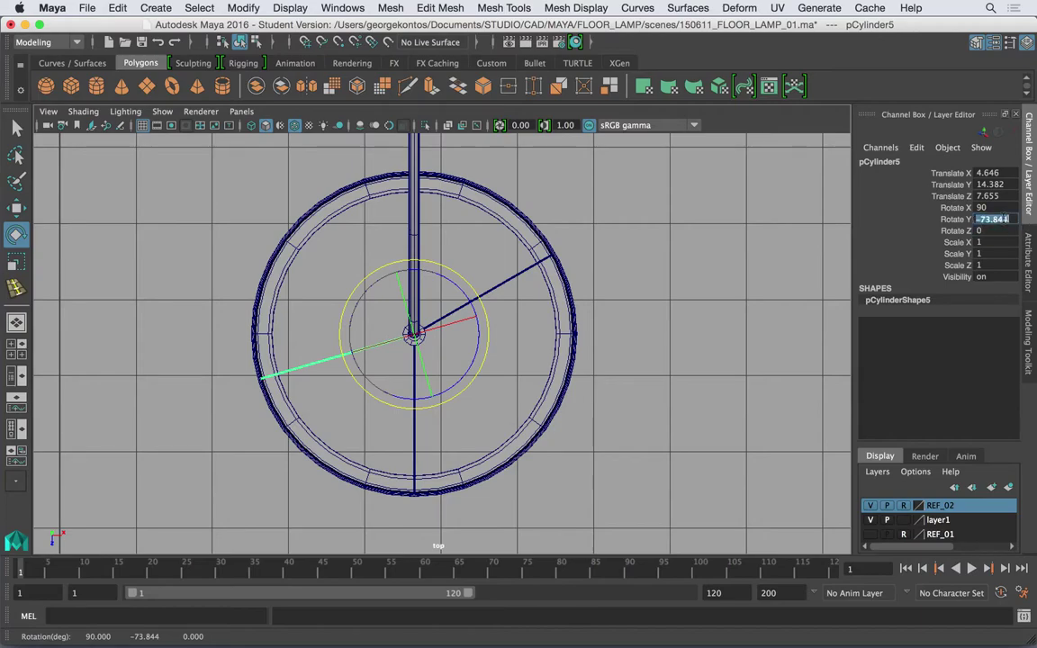
{"action": "type", "text": "-120"}
{"action": "key", "text": "Return"}
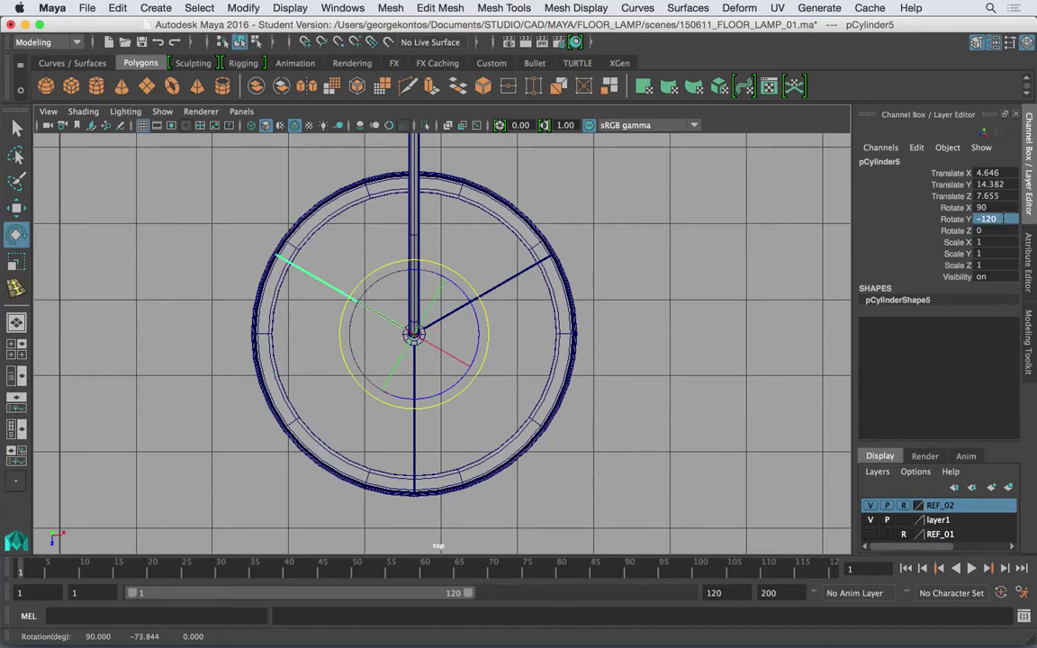
{"action": "left_click", "coordinate": [642, 255]}
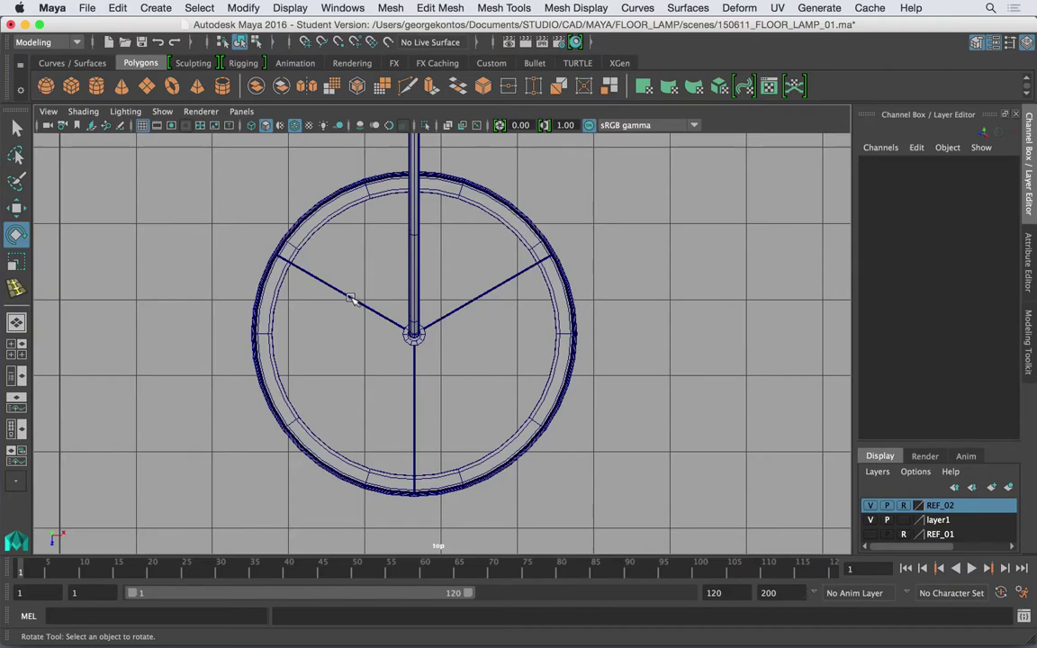
Insert an edge loop around the original spoke close to its outer end in the perspective view
{"action": "key", "text": "space"}
{"action": "left_click_drag", "start_coordinate": [354, 299], "coordinate": [359, 256]}
{"action": "left_click_drag", "start_coordinate": [486, 314], "coordinate": [271, 283], "text": "alt"}
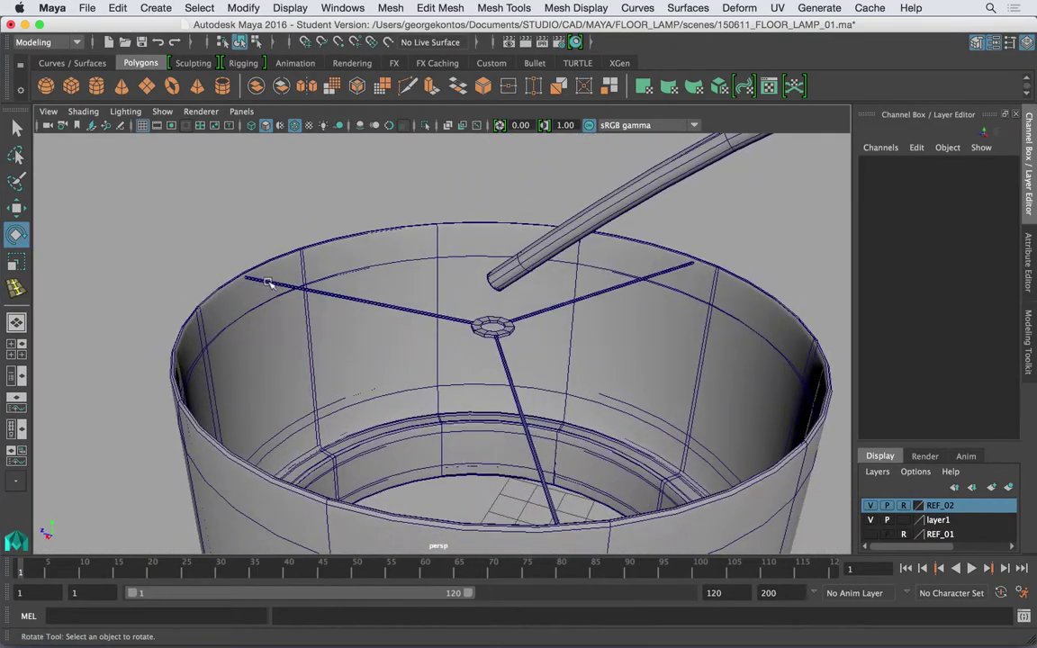
{"action": "middle_click_drag", "start_coordinate": [267, 282], "coordinate": [366, 317], "text": "alt"}
{"action": "right_click_drag", "start_coordinate": [256, 301], "coordinate": [317, 297], "text": "alt"}
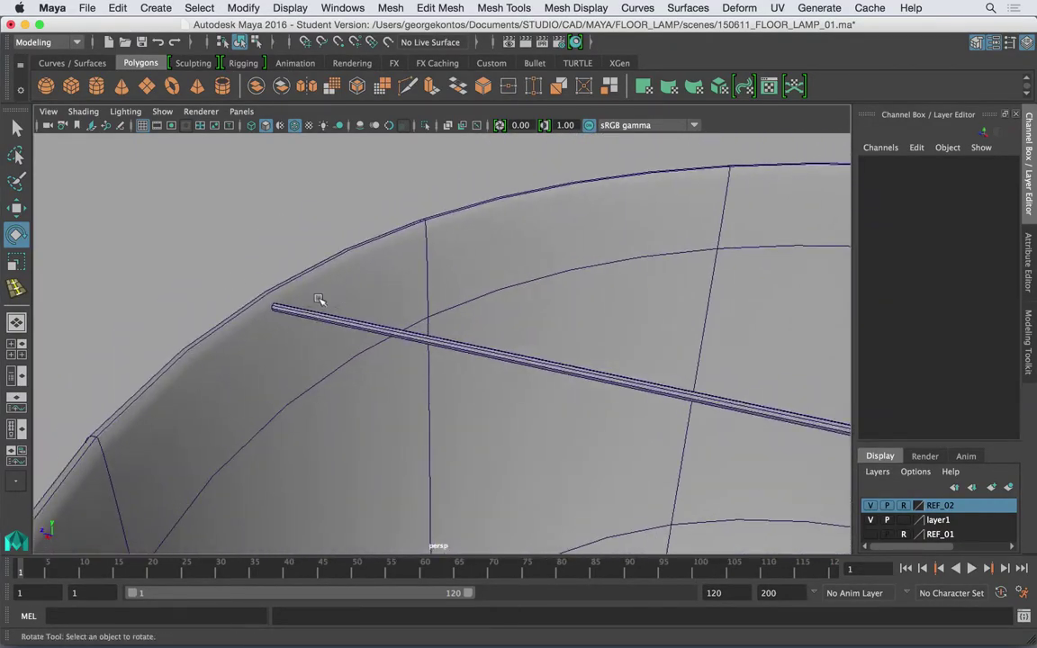
{"action": "left_click", "coordinate": [300, 313]}
{"action": "right_click", "coordinate": [297, 313]}
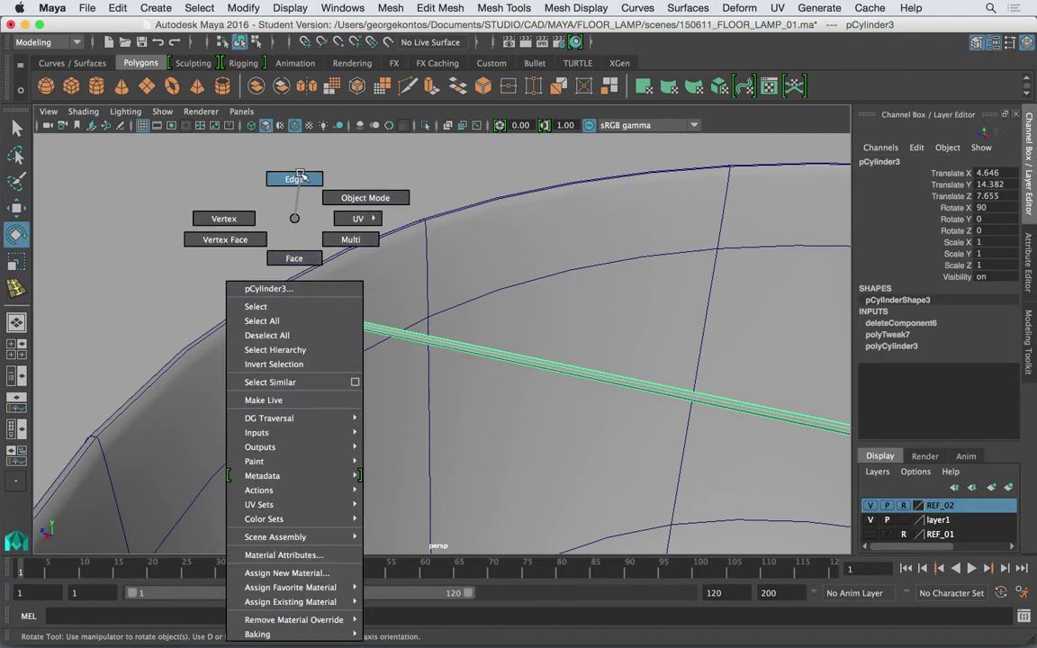
{"action": "left_click", "coordinate": [292, 178]}
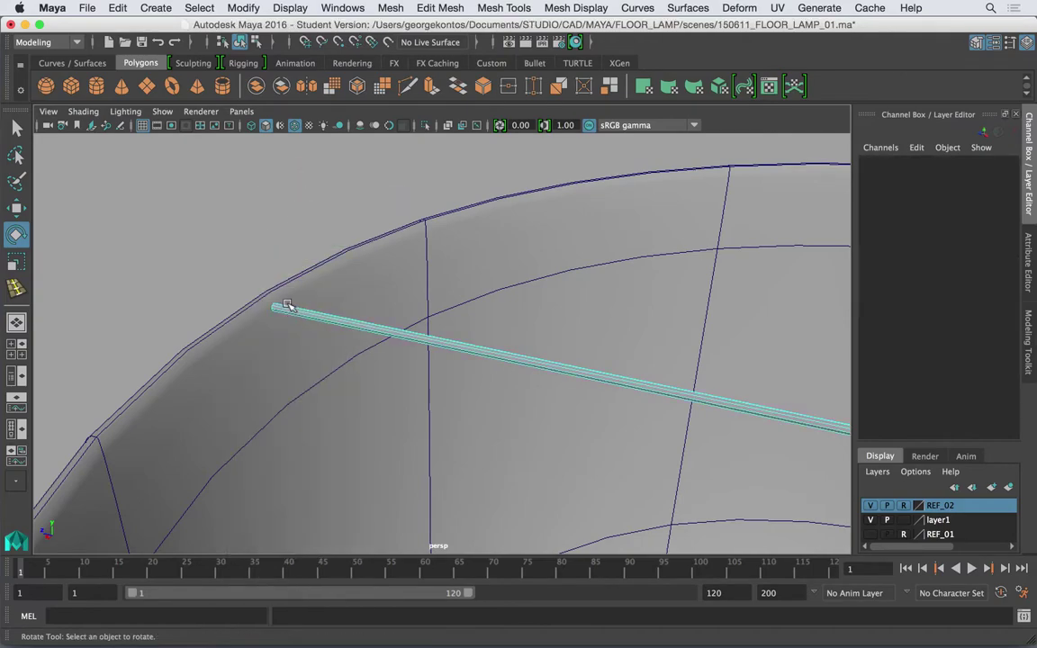
{"action": "left_click", "coordinate": [17, 129]}
{"action": "left_click_drag", "start_coordinate": [274, 309], "coordinate": [283, 283], "text": "alt"}
{"action": "right_click_drag", "start_coordinate": [282, 283], "coordinate": [255, 290], "text": "alt"}
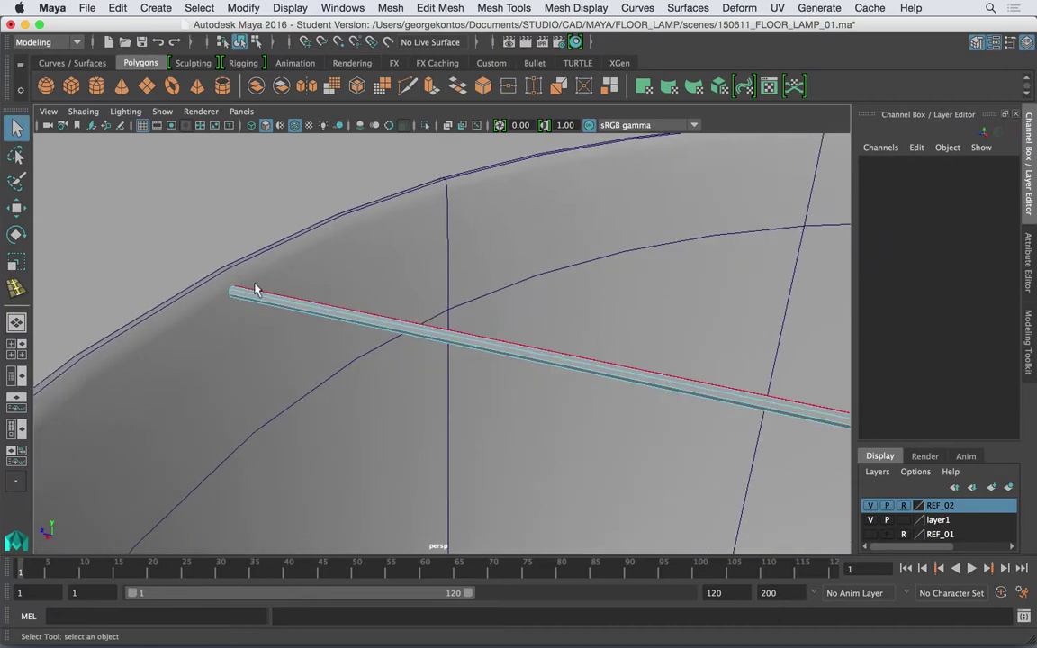
{"action": "left_click_drag", "start_coordinate": [256, 290], "coordinate": [429, 285], "text": "alt"}
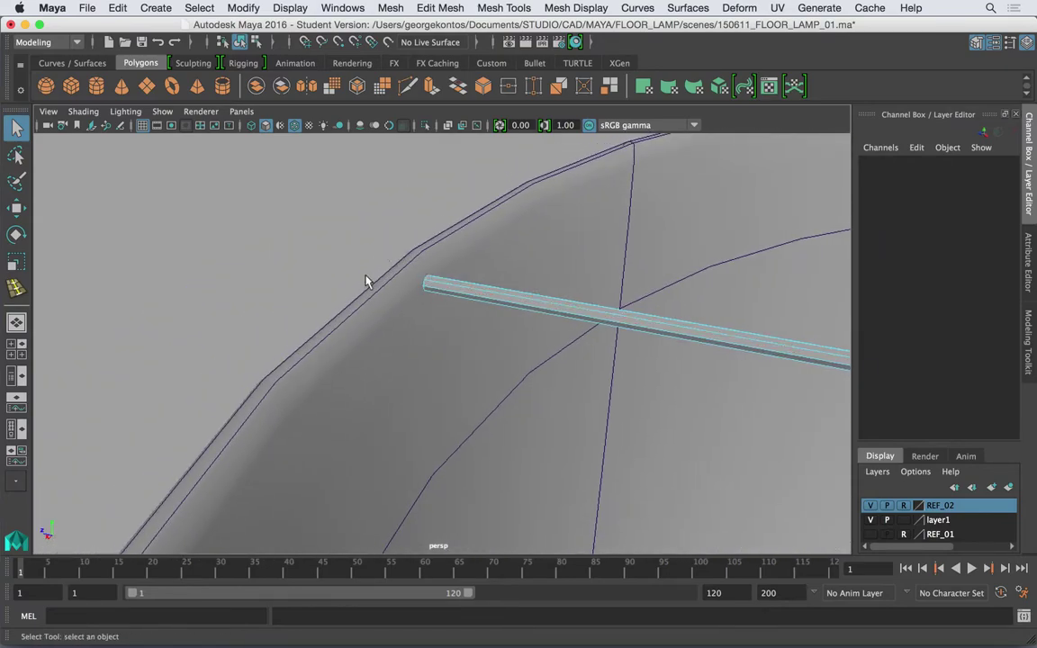
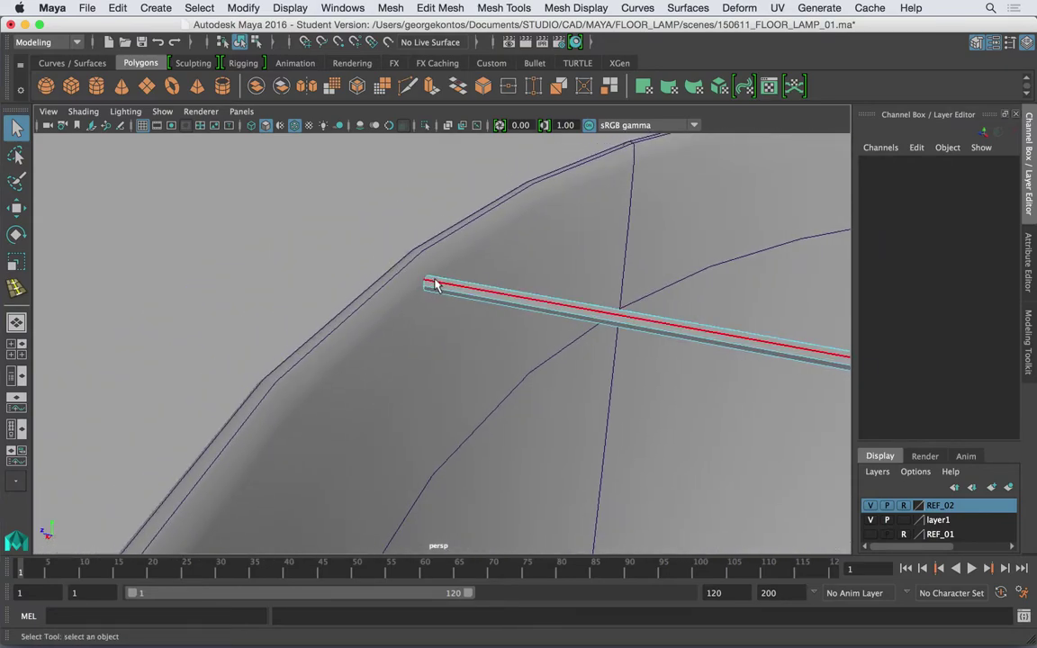
{"action": "left_click", "coordinate": [504, 7]}
{"action": "mouse_move", "coordinate": [574, 8]}
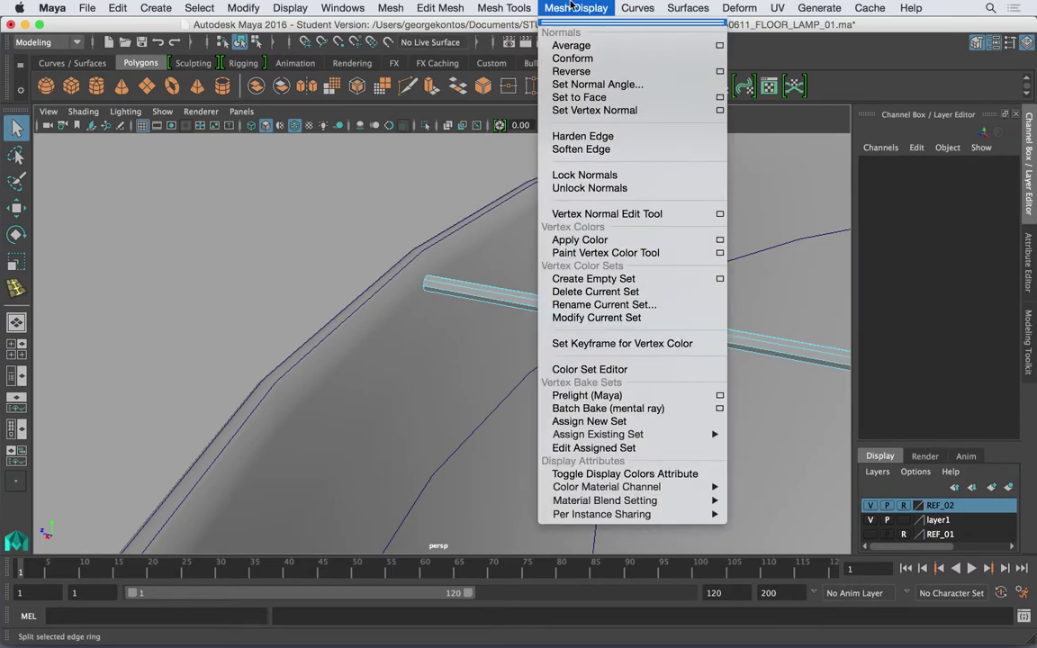
{"action": "mouse_move", "coordinate": [504, 7]}
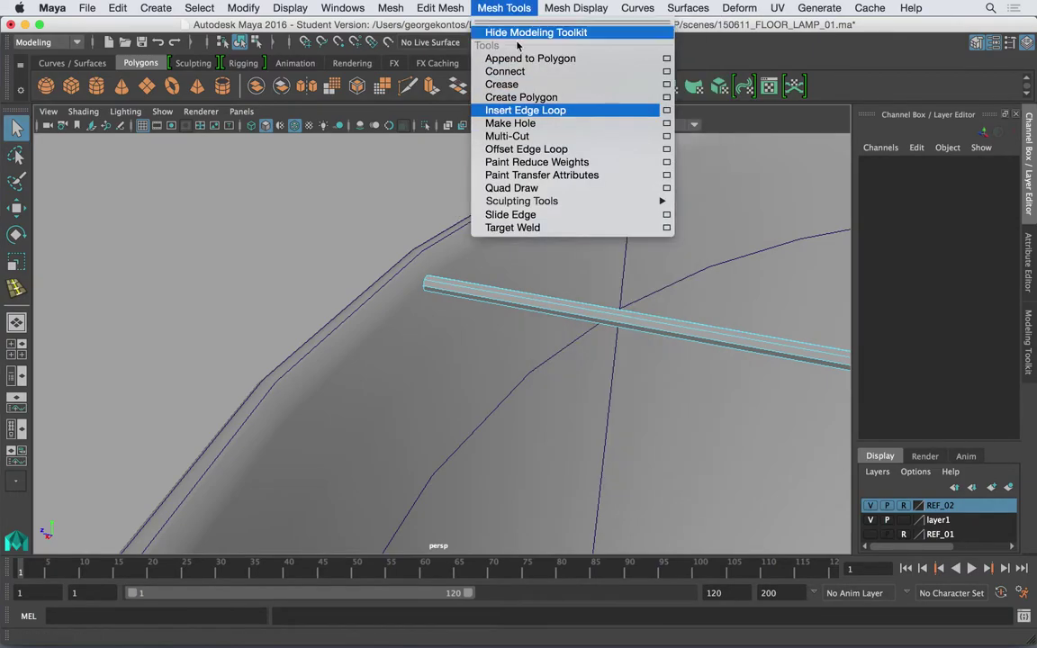
{"action": "left_click", "coordinate": [538, 110]}
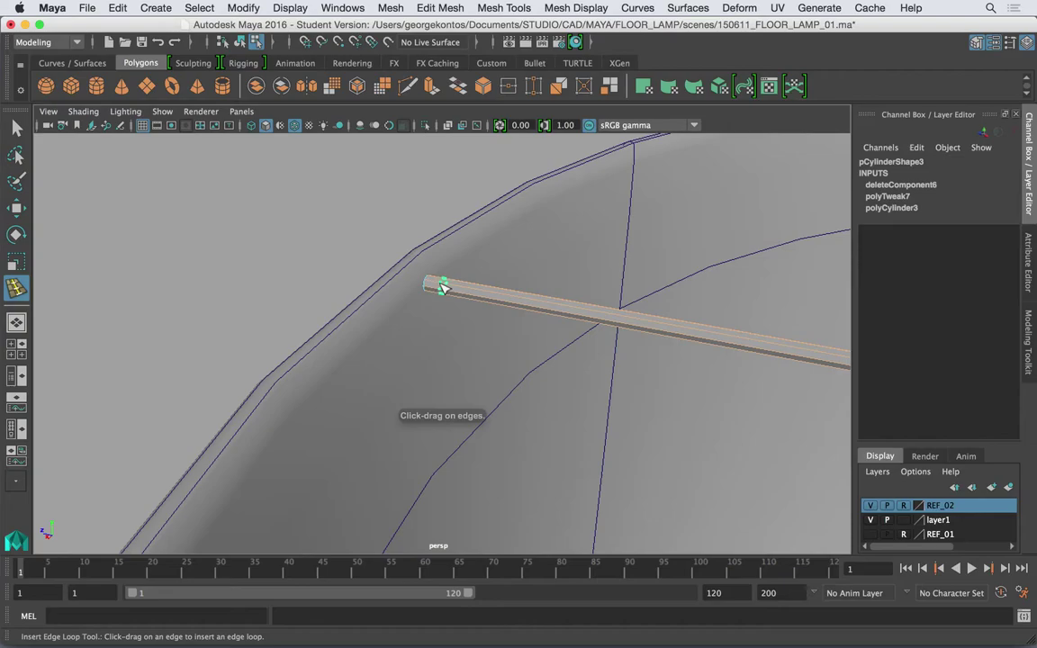
{"action": "left_click", "coordinate": [442, 286]}
{"action": "key", "text": "q"}
Turn on X-ray shading and delete the cap faces at the original spoke's outer end
{"action": "right_click_drag", "start_coordinate": [413, 284], "coordinate": [512, 283], "text": "alt"}
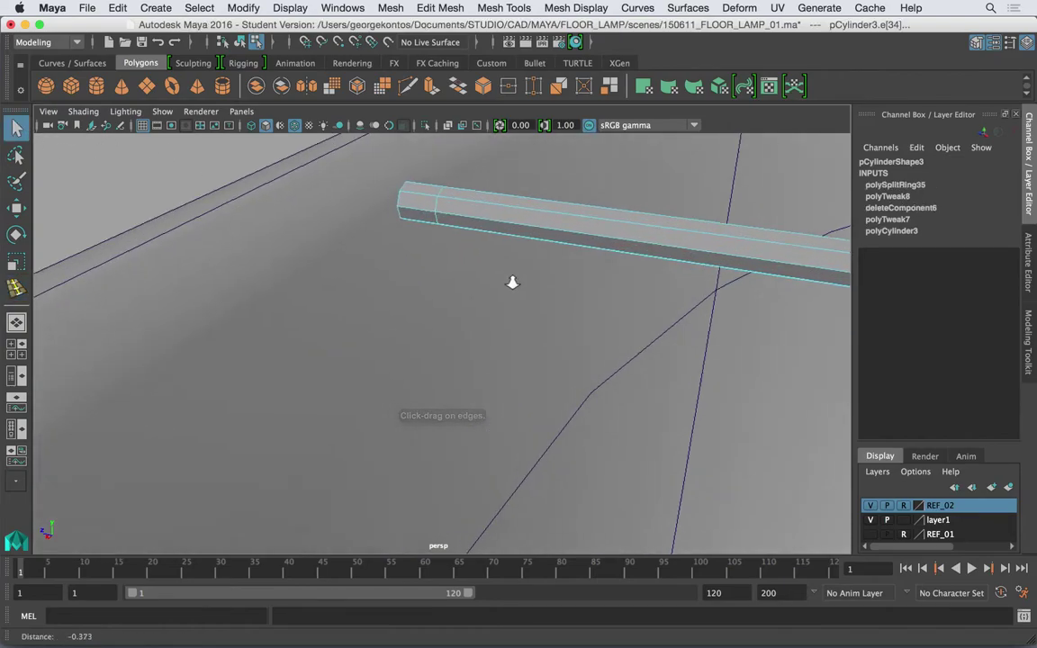
{"action": "right_click", "coordinate": [432, 193]}
{"action": "right_click_drag", "start_coordinate": [433, 195], "coordinate": [494, 172]}
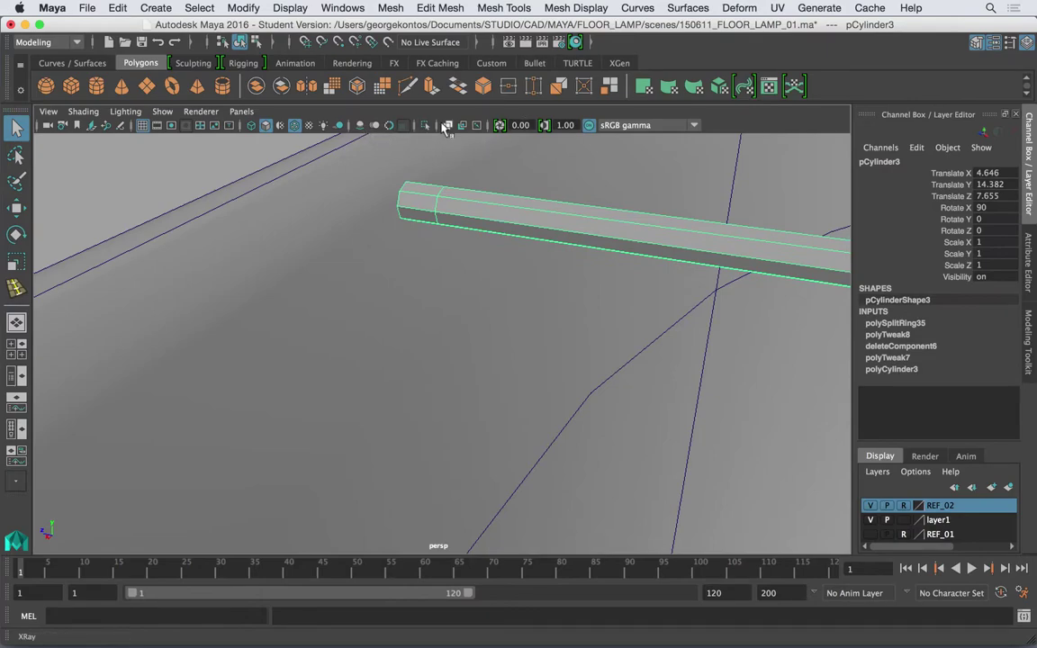
{"action": "left_click", "coordinate": [448, 127]}
{"action": "right_click_drag", "start_coordinate": [419, 196], "coordinate": [417, 235]}
{"action": "left_click_drag", "start_coordinate": [426, 231], "coordinate": [420, 231]}
{"action": "scroll", "coordinate": [455, 228], "scroll_direction": "up", "scroll_amount": 5}
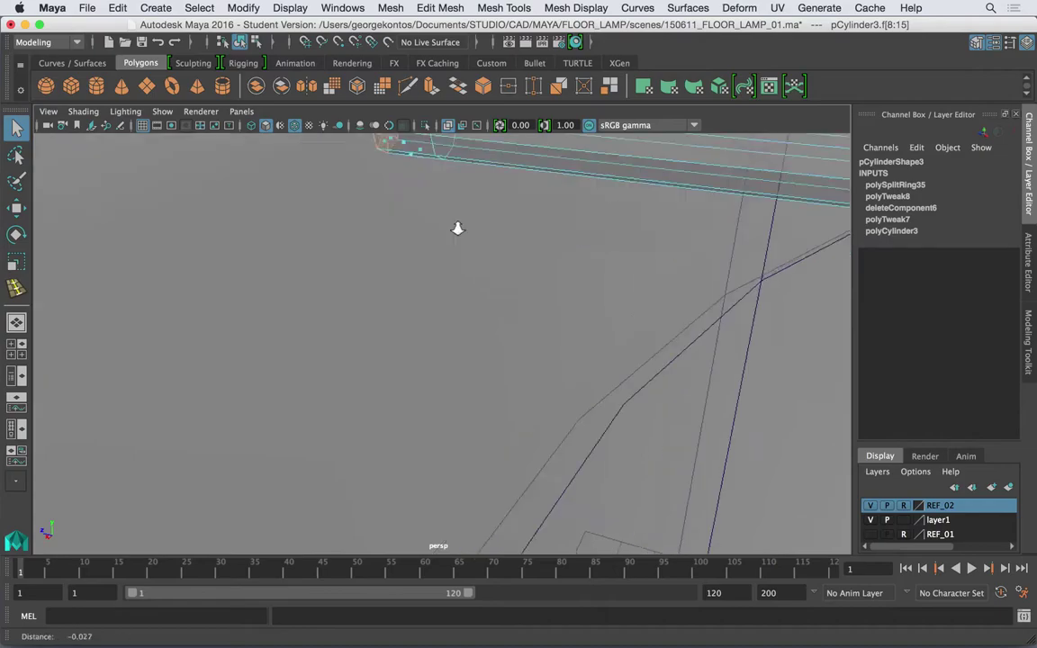
{"action": "key", "text": "f"}
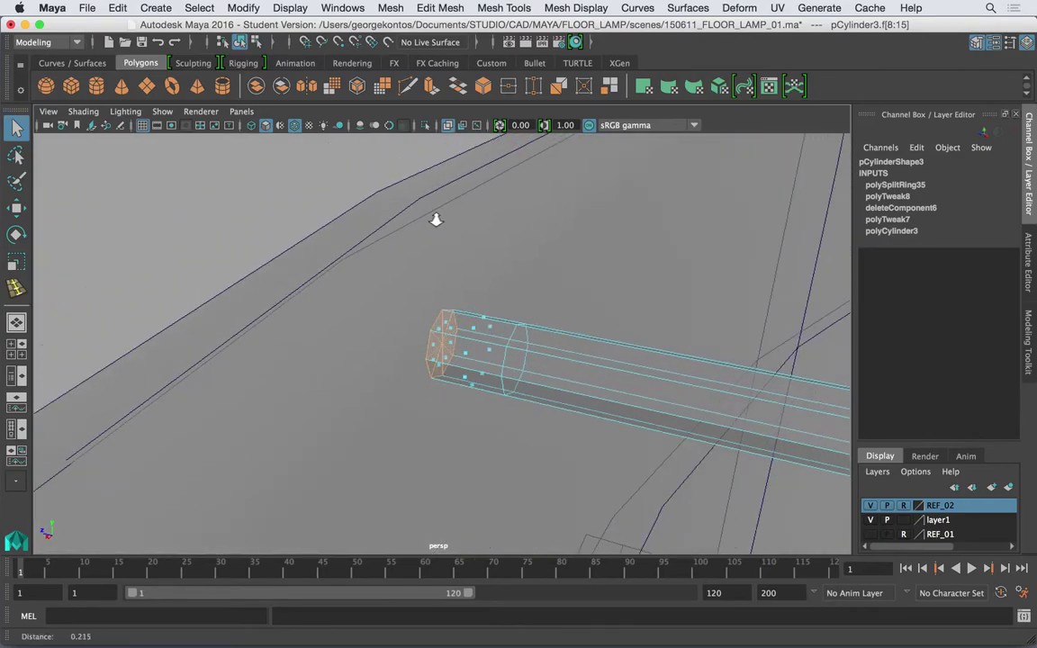
{"action": "left_click", "coordinate": [439, 236]}
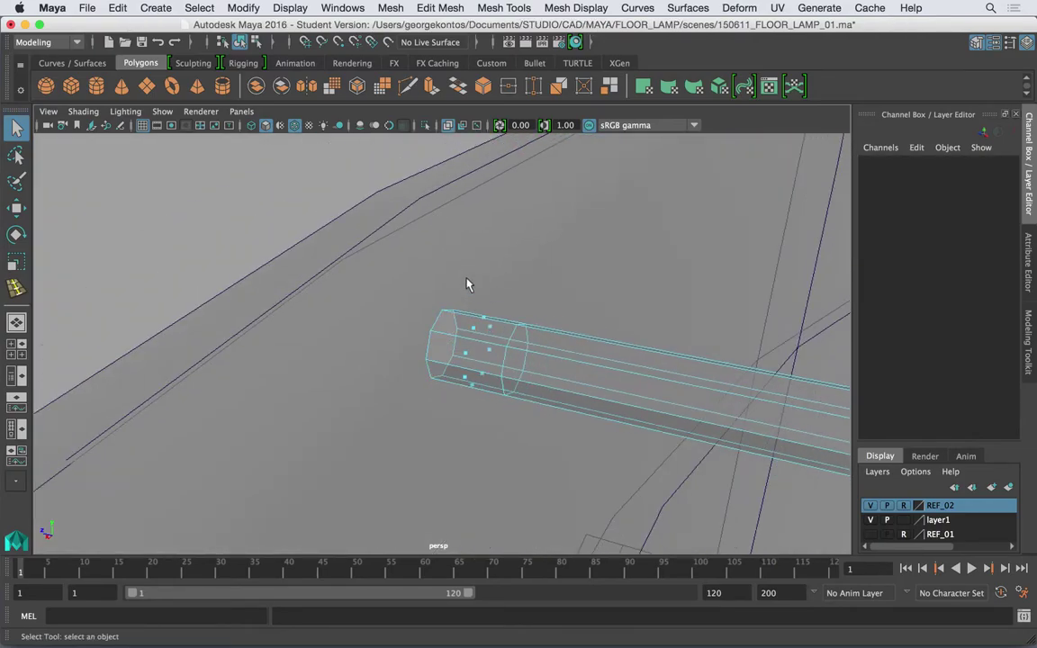
Extrude the band of faces at the spoke's outer end outward by about 0.008 in Local Translate Z to form a thicker tip
{"action": "left_click_drag", "start_coordinate": [491, 396], "coordinate": [498, 397]}
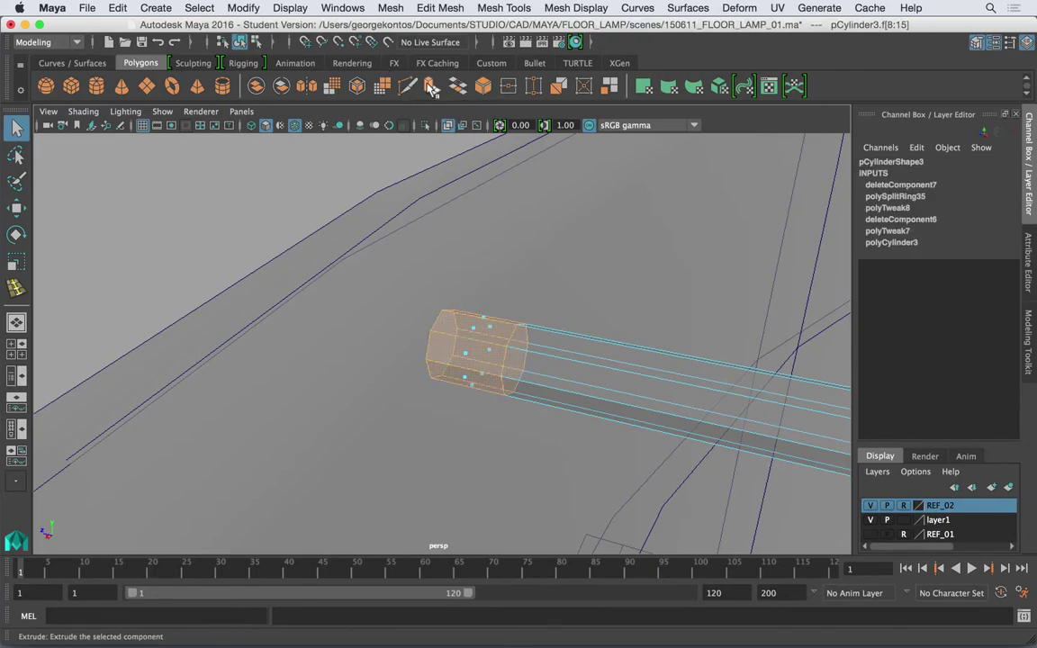
{"action": "left_click", "coordinate": [383, 85]}
{"action": "scroll", "coordinate": [520, 295], "scroll_direction": "down", "scroll_amount": 2}
{"action": "left_click_drag", "start_coordinate": [463, 361], "coordinate": [399, 357], "text": "alt"}
{"action": "left_click_drag", "start_coordinate": [422, 345], "coordinate": [459, 300], "text": "alt"}
{"action": "right_click_drag", "start_coordinate": [460, 299], "coordinate": [496, 185]}
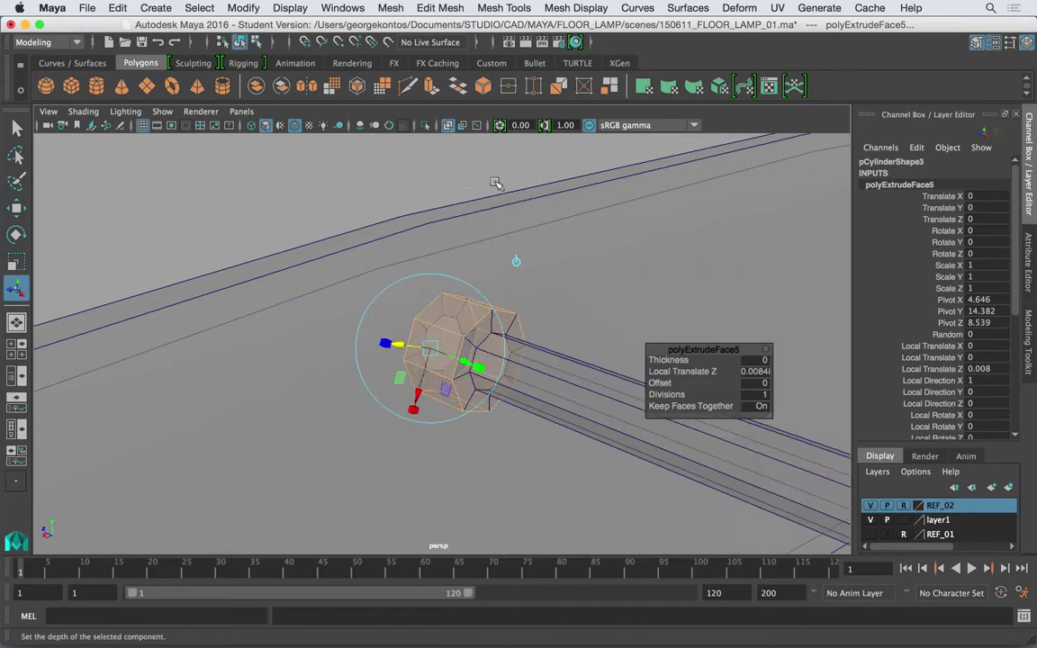
{"action": "left_click", "coordinate": [523, 235]}
Delete the two older spoke copies in the top view, keeping only the spoke with the thickened tip
{"action": "right_click_drag", "start_coordinate": [523, 236], "coordinate": [384, 273], "text": "alt"}
{"action": "left_click_drag", "start_coordinate": [383, 273], "coordinate": [581, 240], "text": "alt"}
{"action": "left_click", "coordinate": [532, 268]}
{"action": "middle_click_drag", "start_coordinate": [581, 241], "coordinate": [542, 338], "text": "alt"}
{"action": "right_click_drag", "start_coordinate": [542, 337], "coordinate": [531, 299], "text": "alt"}
{"action": "left_click_drag", "start_coordinate": [531, 299], "coordinate": [474, 299], "text": "alt"}
{"action": "key", "text": "space"}
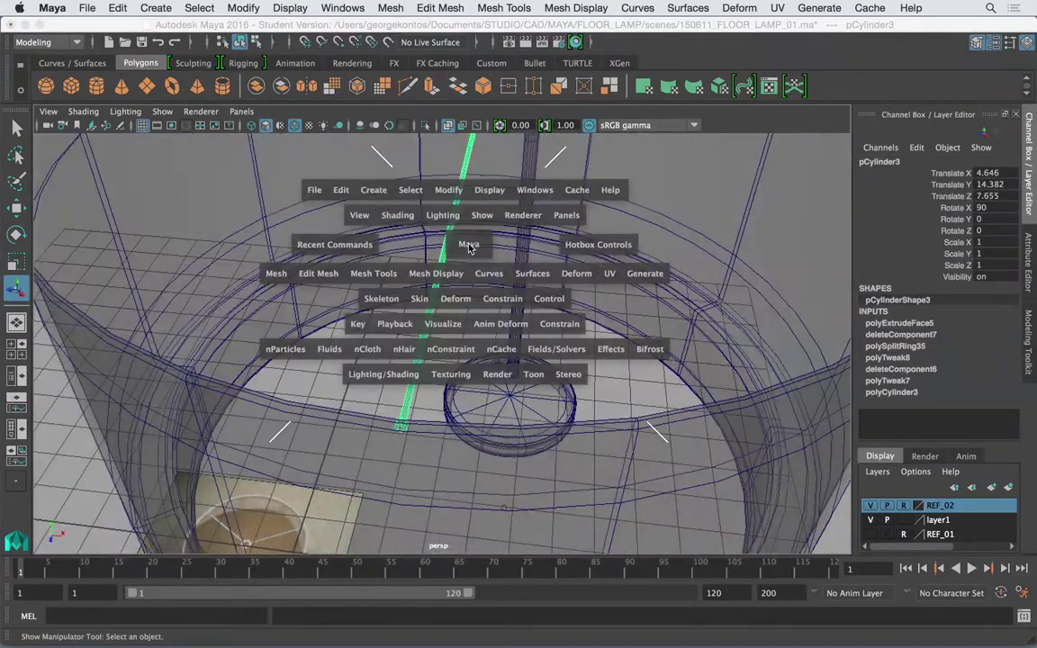
{"action": "left_click_drag", "start_coordinate": [469, 247], "coordinate": [412, 243]}
{"action": "middle_click_drag", "start_coordinate": [386, 238], "coordinate": [391, 263], "text": "alt"}
{"action": "right_click_drag", "start_coordinate": [391, 263], "coordinate": [472, 265], "text": "alt"}
{"action": "left_click_drag", "start_coordinate": [489, 288], "coordinate": [513, 339]}
{"action": "left_click_drag", "start_coordinate": [299, 270], "coordinate": [326, 336], "text": "shift"}
{"action": "key", "text": "Delete"}
Duplicate the thick-tipped spoke and set the copy's Rotate Y to 120
{"action": "left_click_drag", "start_coordinate": [378, 419], "coordinate": [468, 451]}
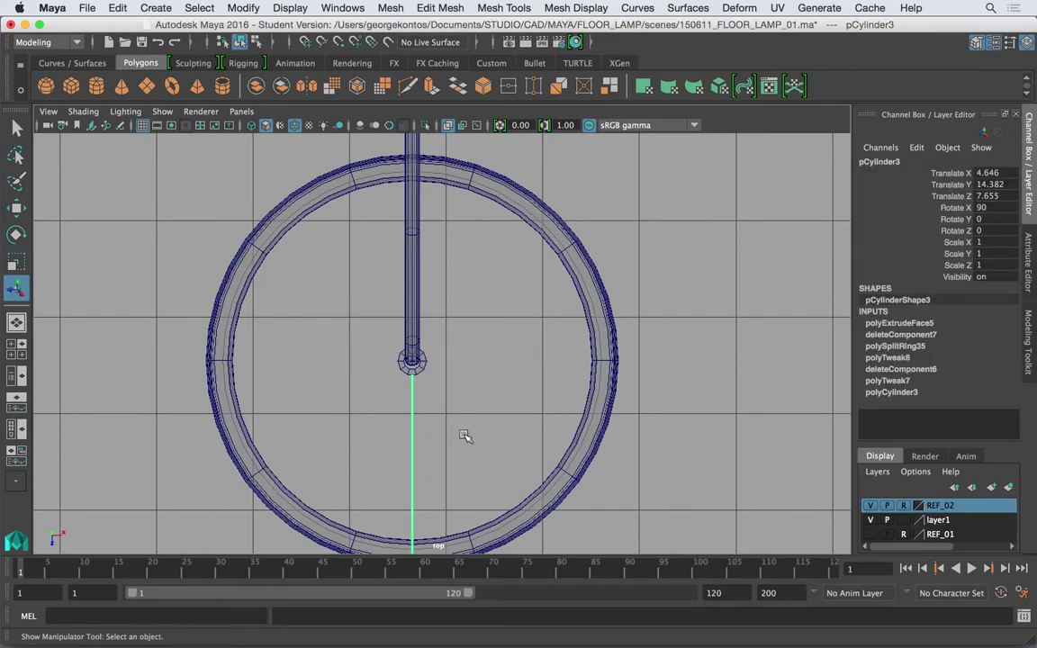
{"action": "key", "text": "w"}
{"action": "key", "text": "e"}
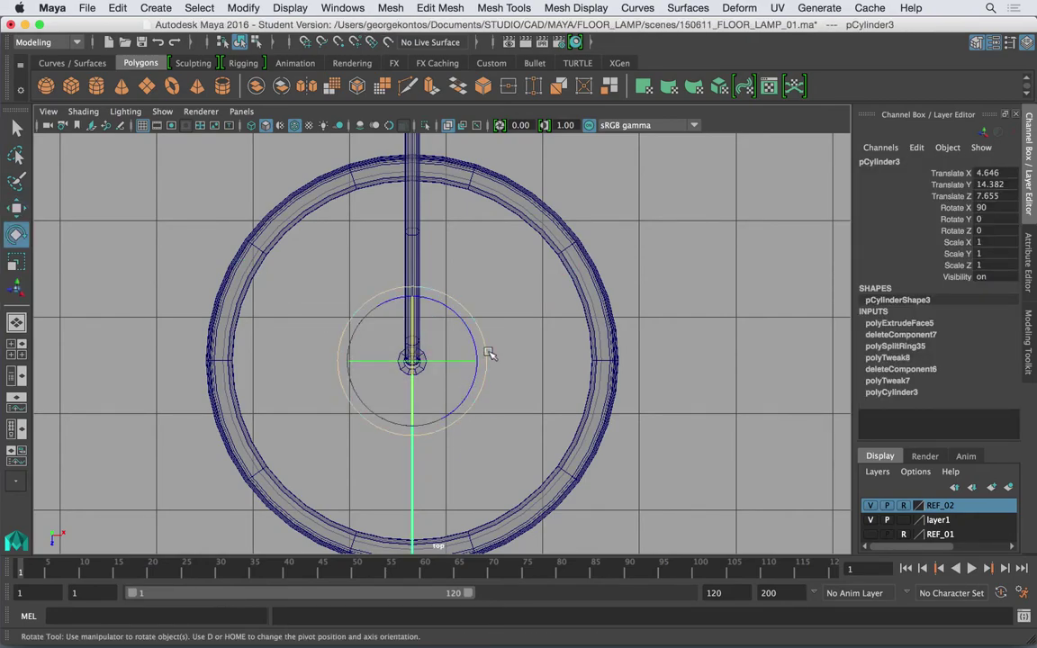
{"action": "key", "text": "ctrl+d"}
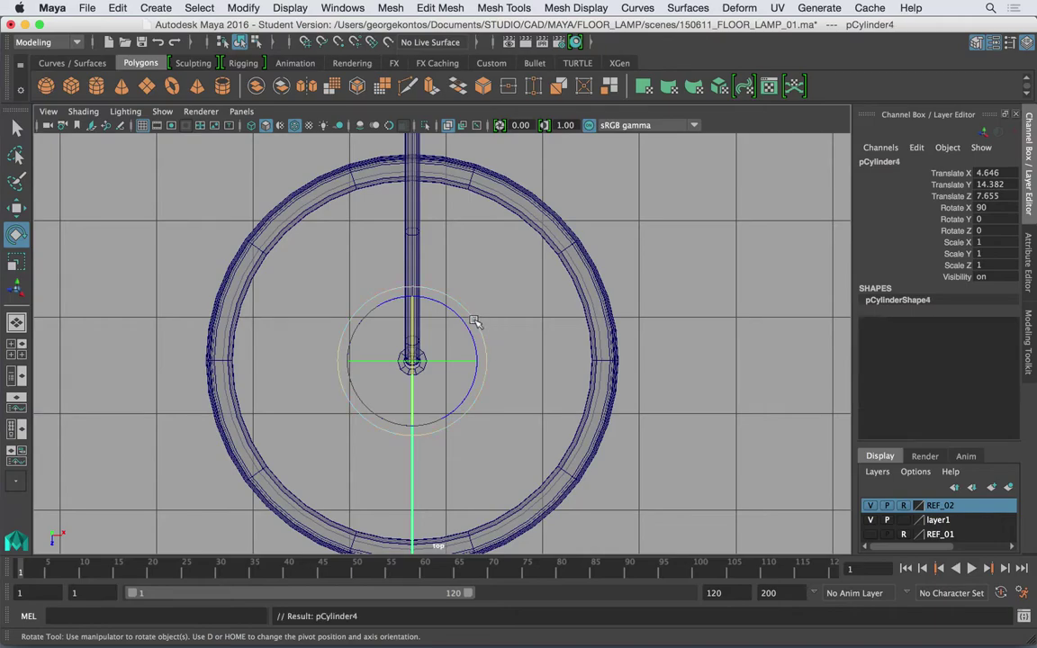
{"action": "left_click_drag", "start_coordinate": [474, 324], "coordinate": [463, 252]}
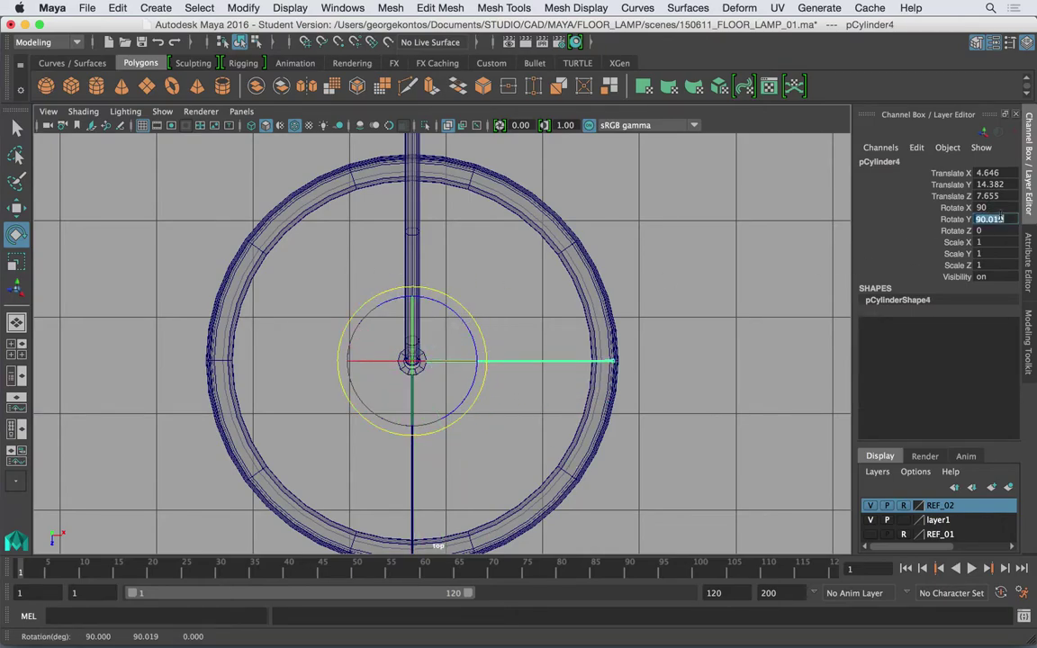
{"action": "left_click", "coordinate": [1000, 214]}
{"action": "type", "text": "120"}
{"action": "key", "text": "Return"}
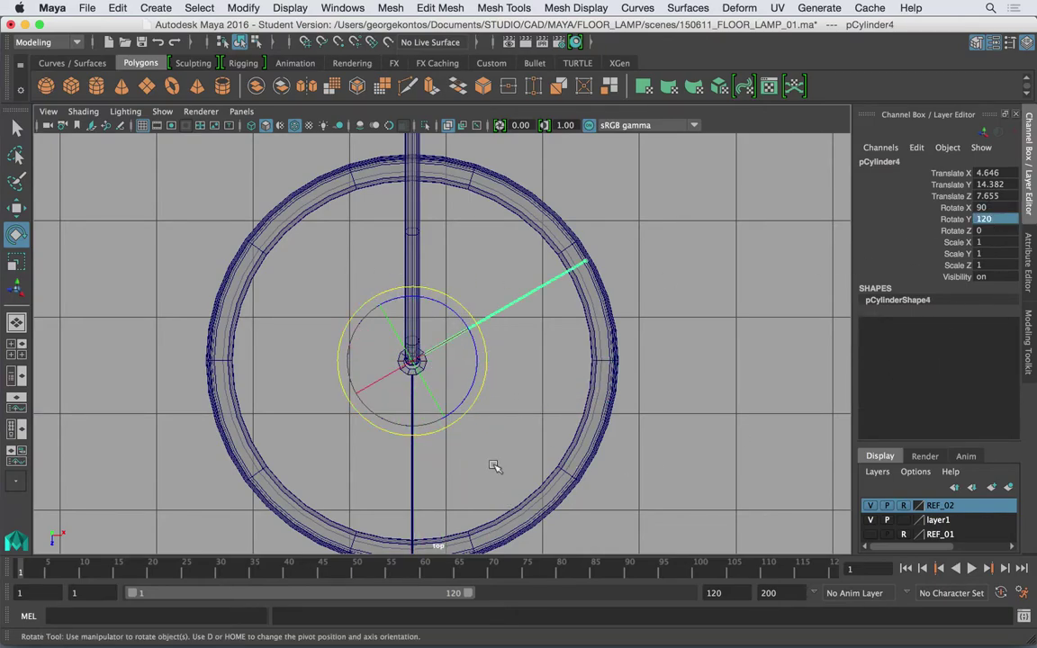
Duplicate the thick-tipped original spoke again and set this copy's Rotate Y to -120
{"action": "left_click", "coordinate": [494, 466]}
{"action": "left_click_drag", "start_coordinate": [463, 465], "coordinate": [382, 429]}
{"action": "key", "text": "ctrl+d"}
{"action": "left_click_drag", "start_coordinate": [445, 382], "coordinate": [797, 233]}
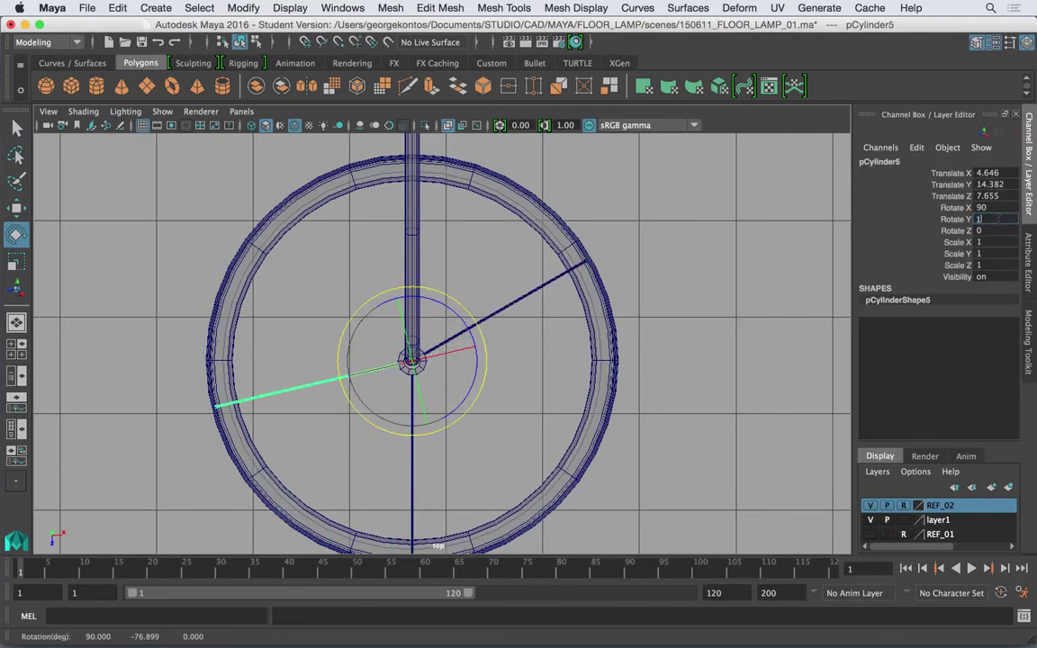
{"action": "key", "text": "Return"}
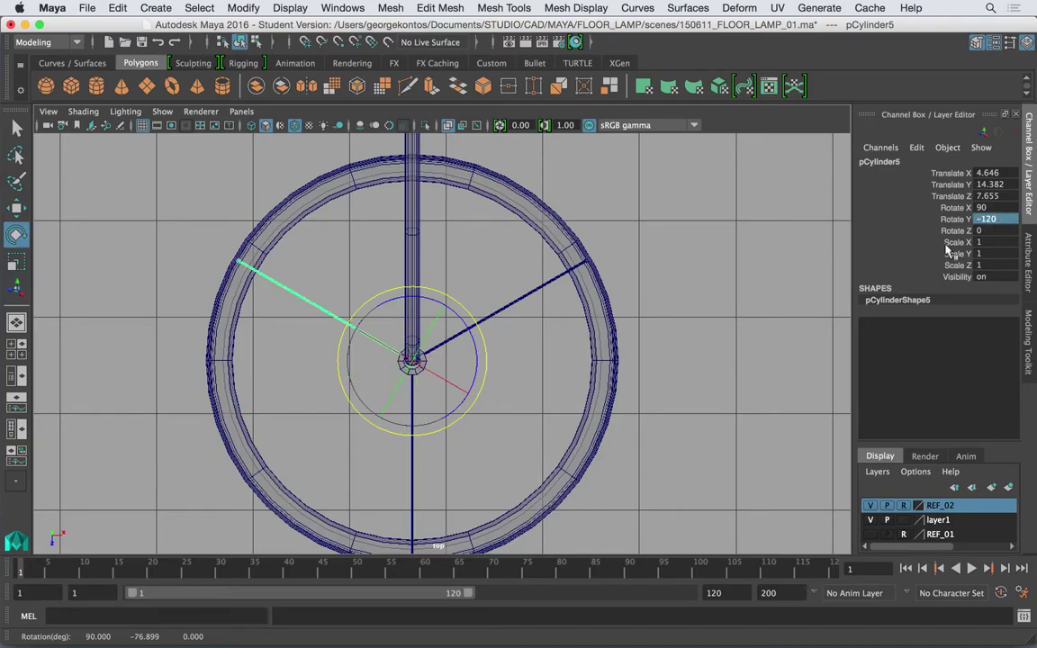
Combine the centre ring and the three spokes into a single mesh
{"action": "left_click", "coordinate": [664, 251]}
{"action": "key", "text": "space"}
{"action": "left_click_drag", "start_coordinate": [510, 327], "coordinate": [502, 289]}
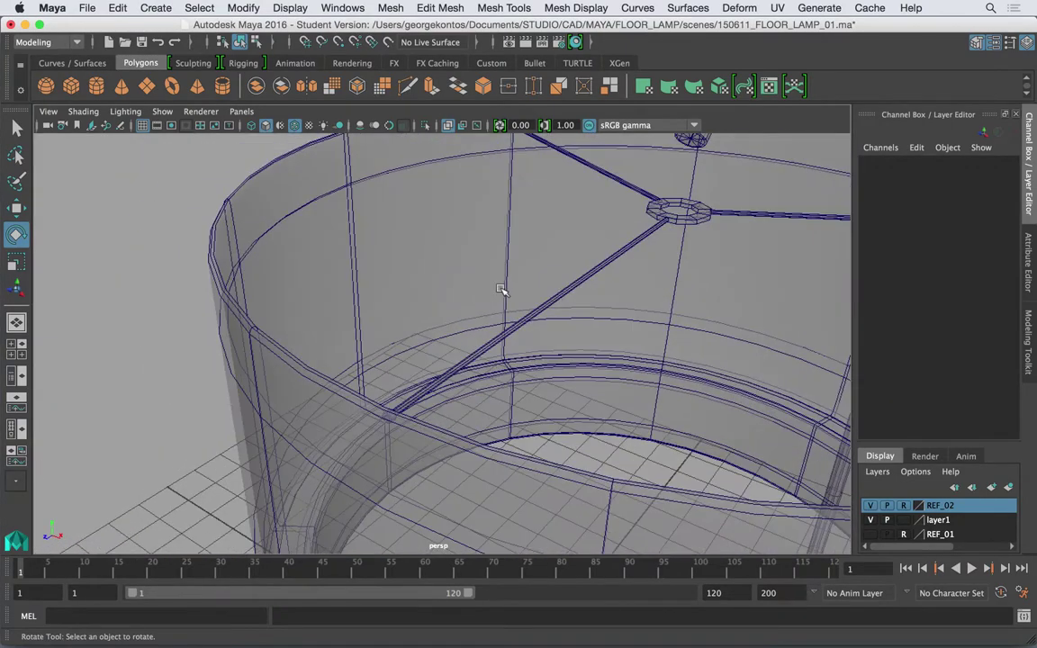
{"action": "left_click_drag", "start_coordinate": [627, 262], "coordinate": [557, 299], "text": "alt"}
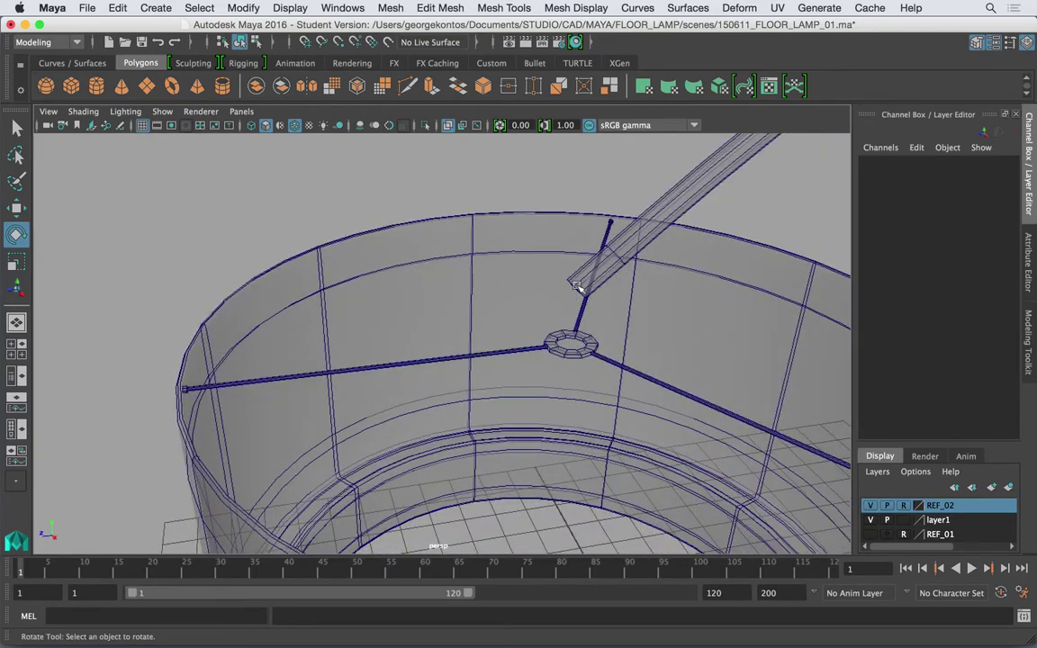
{"action": "left_click", "coordinate": [558, 336]}
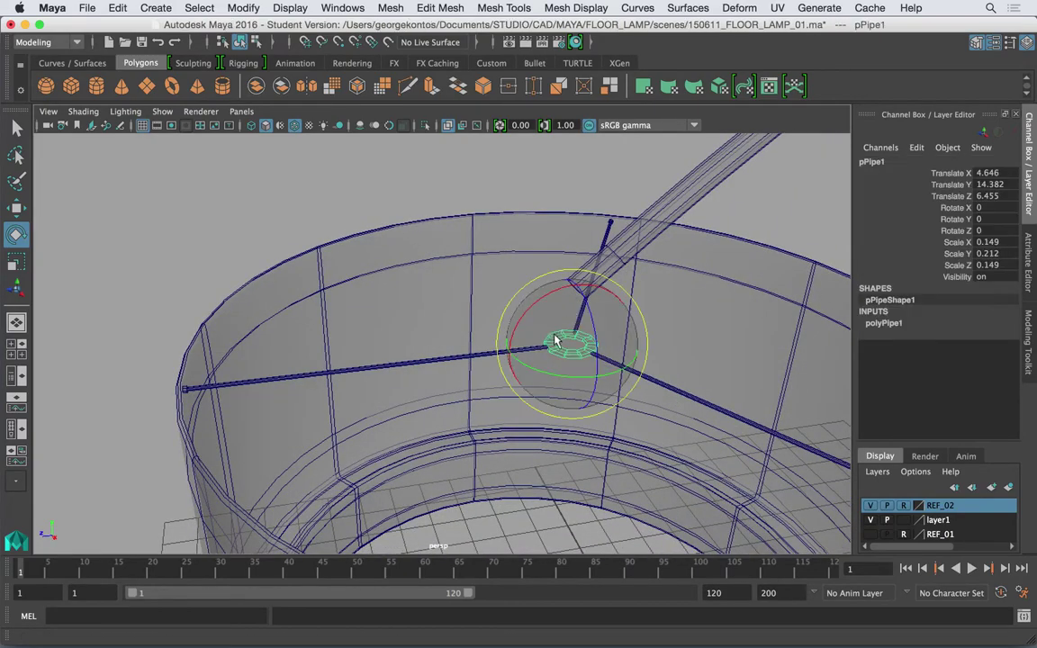
{"action": "key", "text": "q"}
{"action": "left_click_drag", "start_coordinate": [588, 295], "coordinate": [560, 340], "text": "alt"}
{"action": "left_click", "coordinate": [549, 356]}
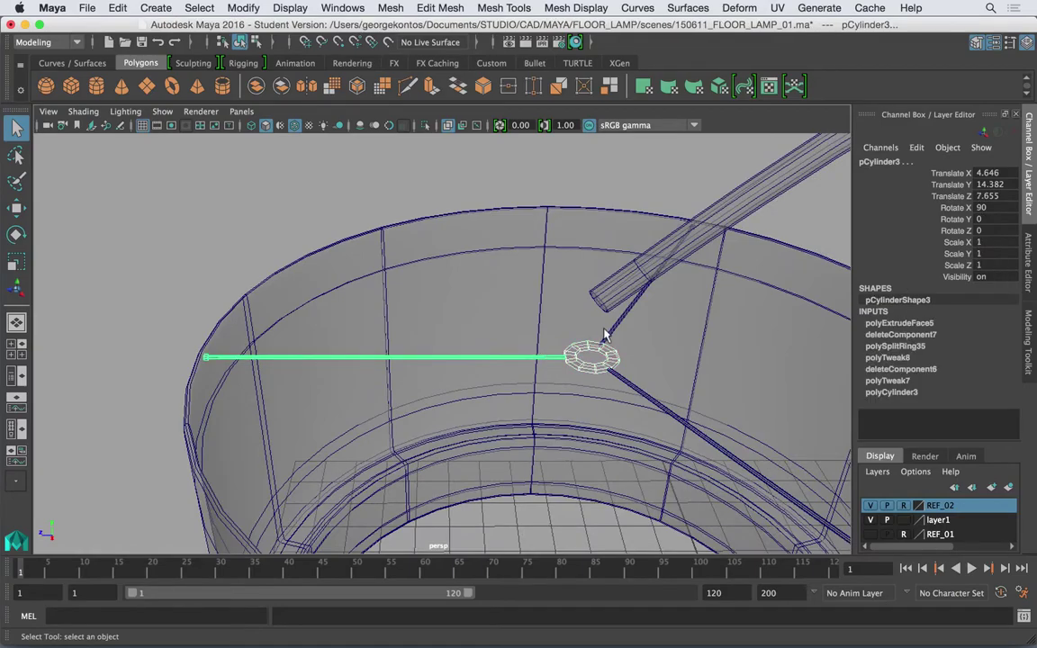
{"action": "left_click", "coordinate": [606, 334], "text": "shift"}
{"action": "left_click", "coordinate": [620, 375], "text": "shift"}
{"action": "left_click", "coordinate": [429, 7]}
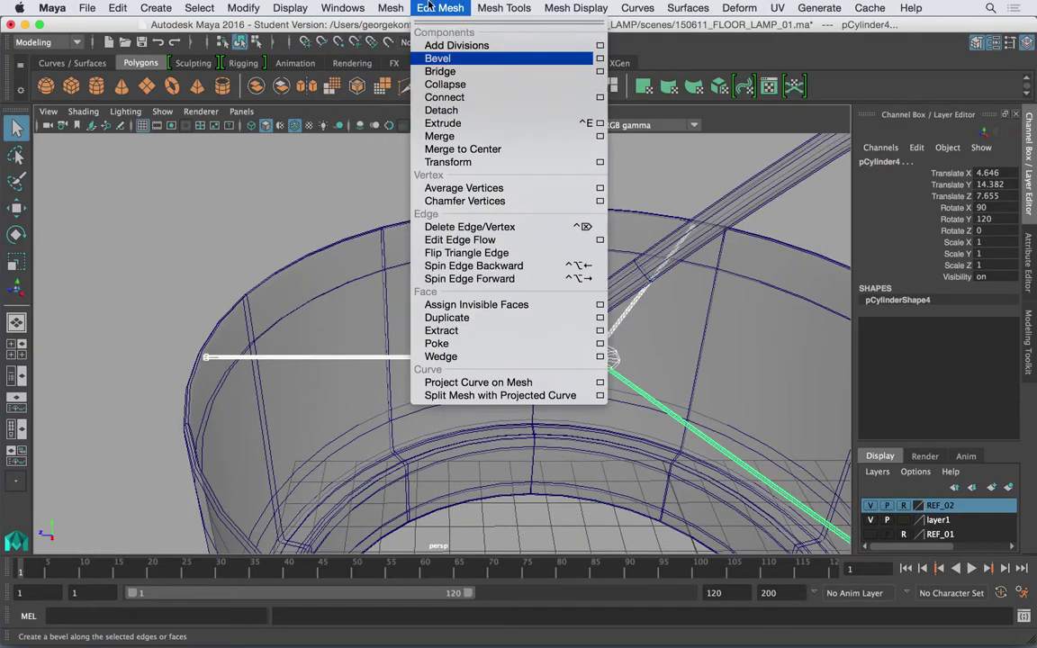
{"action": "mouse_move", "coordinate": [391, 7]}
{"action": "left_click", "coordinate": [407, 58]}
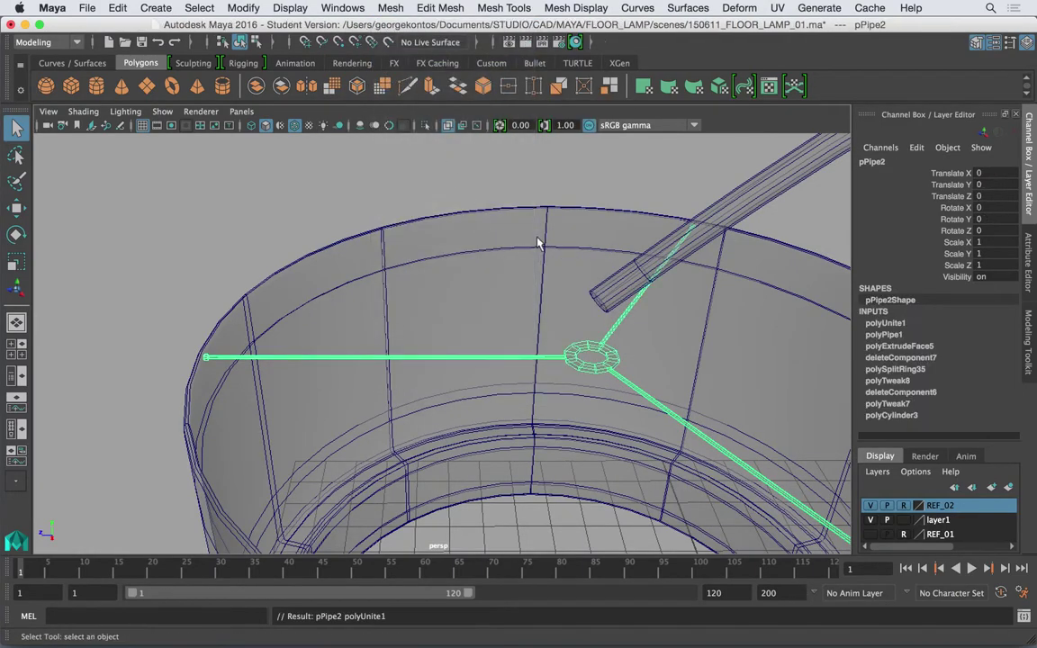
Center the pivot of the combined support frame
{"action": "scroll", "coordinate": [537, 244], "scroll_direction": "down", "scroll_amount": 3}
{"action": "left_click", "coordinate": [156, 7]}
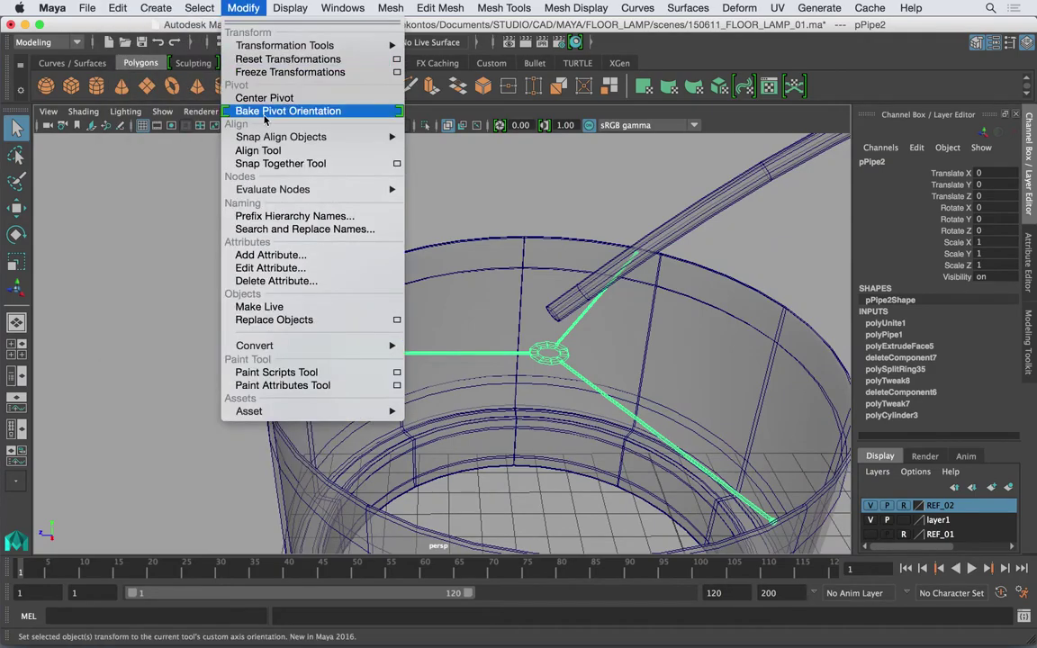
{"action": "left_click", "coordinate": [271, 98]}
{"action": "scroll", "coordinate": [394, 209], "scroll_direction": "down", "scroll_amount": 3}
{"action": "left_click", "coordinate": [394, 209]}
{"action": "left_click_drag", "start_coordinate": [394, 209], "coordinate": [464, 228], "text": "alt"}
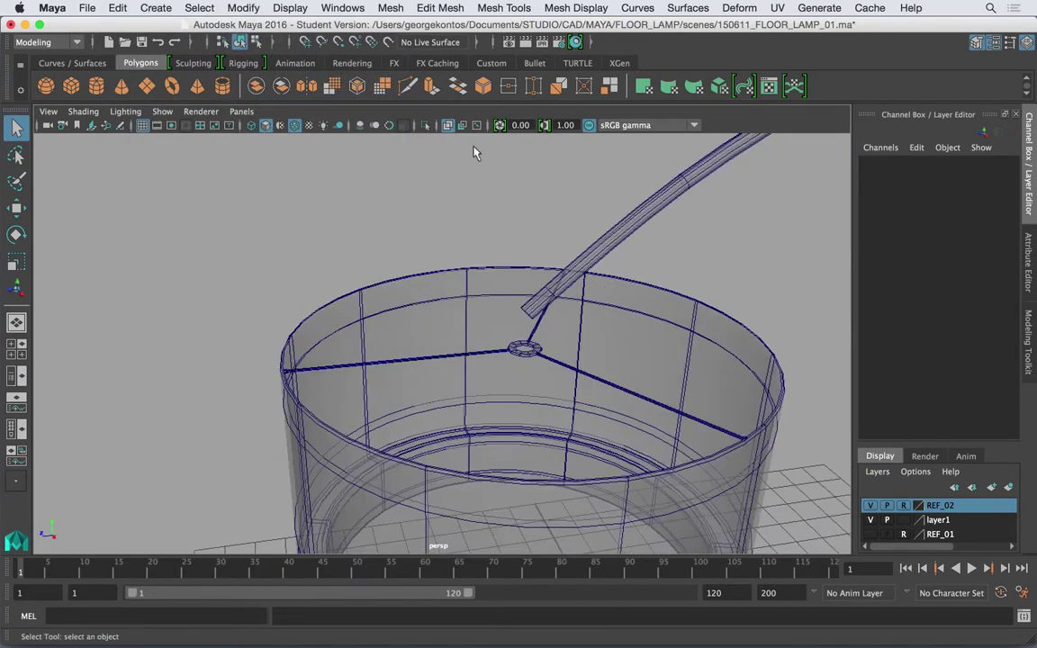
Turn off X-ray shading and bring up the side view of the lampshade with the Move tool active
{"action": "left_click", "coordinate": [449, 126]}
{"action": "scroll", "coordinate": [331, 240], "scroll_direction": "down", "scroll_amount": 5}
{"action": "mouse_move", "coordinate": [331, 240]}
{"action": "left_mouse_down", "text": "alt"}
{"action": "mouse_move", "coordinate": [399, 236]}
{"action": "mouse_move", "coordinate": [525, 317]}
{"action": "mouse_move", "coordinate": [301, 220]}
{"action": "mouse_move", "coordinate": [418, 283]}
{"action": "left_mouse_up", "text": "alt"}
{"action": "left_click", "coordinate": [426, 281]}
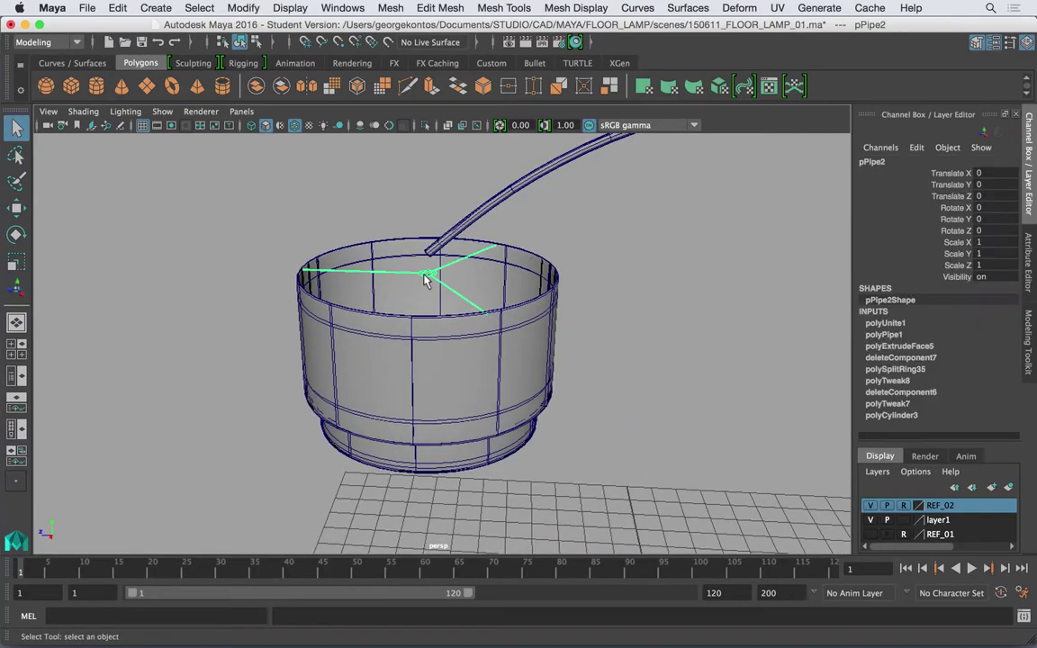
{"action": "key", "text": "w"}
{"action": "left_click_drag", "start_coordinate": [400, 207], "coordinate": [494, 259]}
{"action": "left_click", "coordinate": [361, 191]}
{"action": "key", "text": "space"}
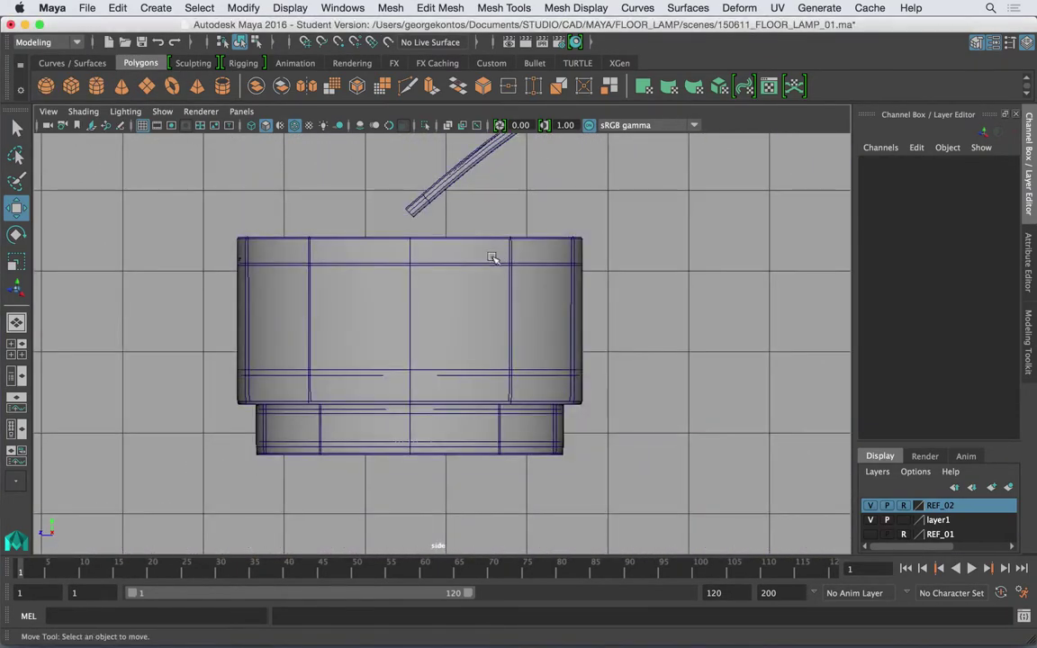
Show the REF_01 reference layer and turn on X-ray shading to compare the lampshade's top with the reference fitting
{"action": "right_click_drag", "start_coordinate": [417, 249], "coordinate": [616, 262], "text": "alt"}
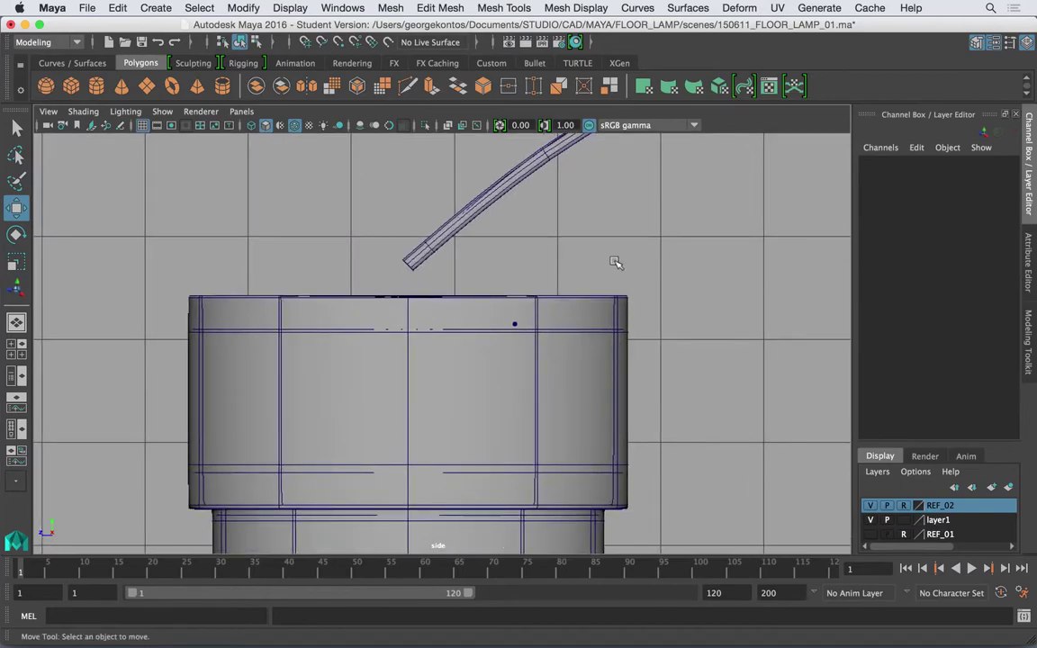
{"action": "left_click", "coordinate": [870, 534]}
{"action": "middle_click_drag", "start_coordinate": [551, 325], "coordinate": [597, 303], "text": "alt"}
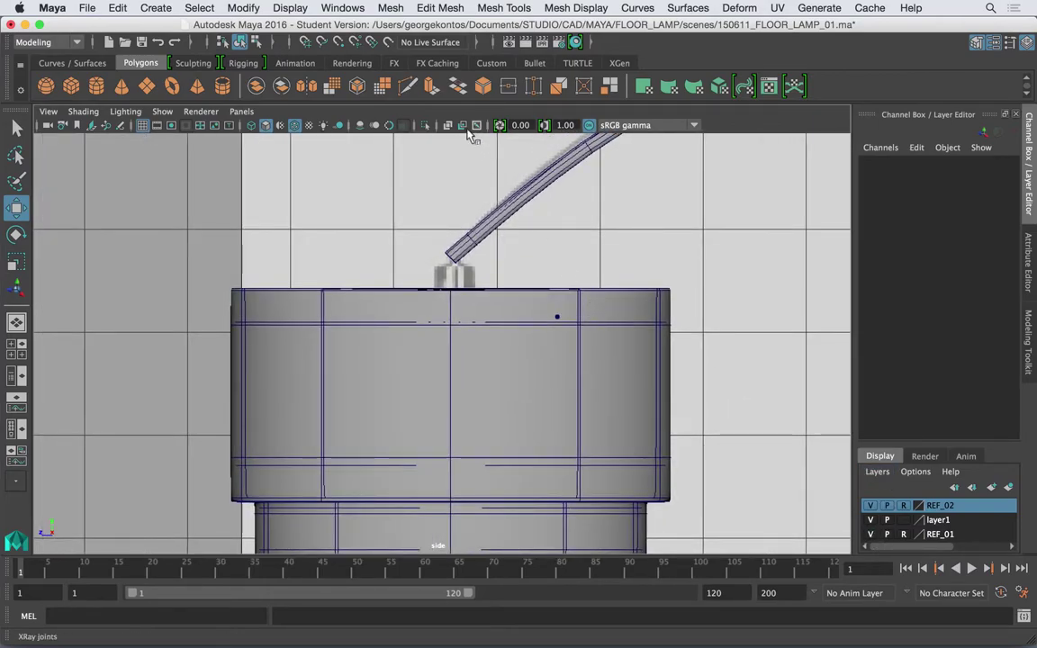
{"action": "left_click", "coordinate": [448, 127]}
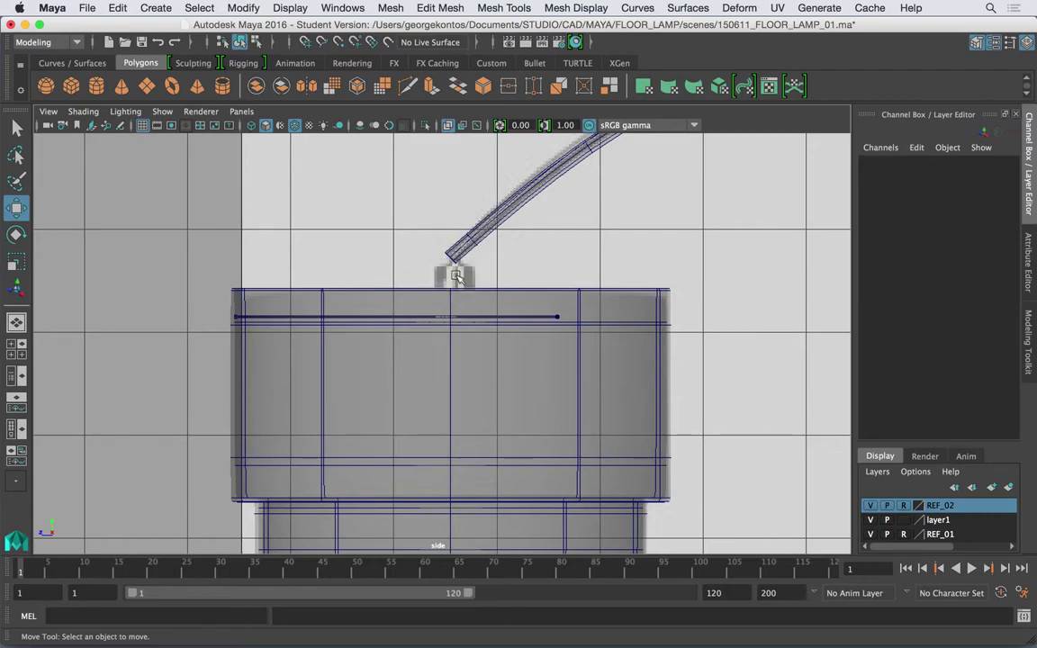
Create a polygon cylinder with 10 axis subdivisions in the perspective view
{"action": "key", "text": "space"}
{"action": "left_click_drag", "start_coordinate": [467, 241], "coordinate": [526, 256]}
{"action": "left_click", "coordinate": [96, 87]}
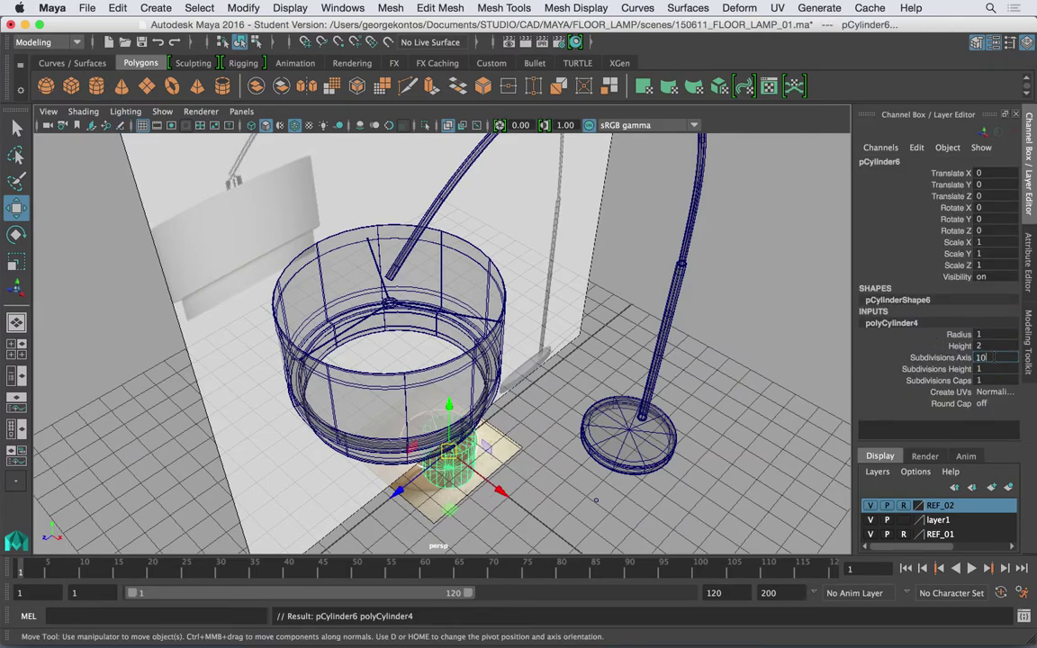
{"action": "left_click", "coordinate": [995, 357]}
{"action": "type", "text": "10"}
{"action": "key", "text": "Return"}
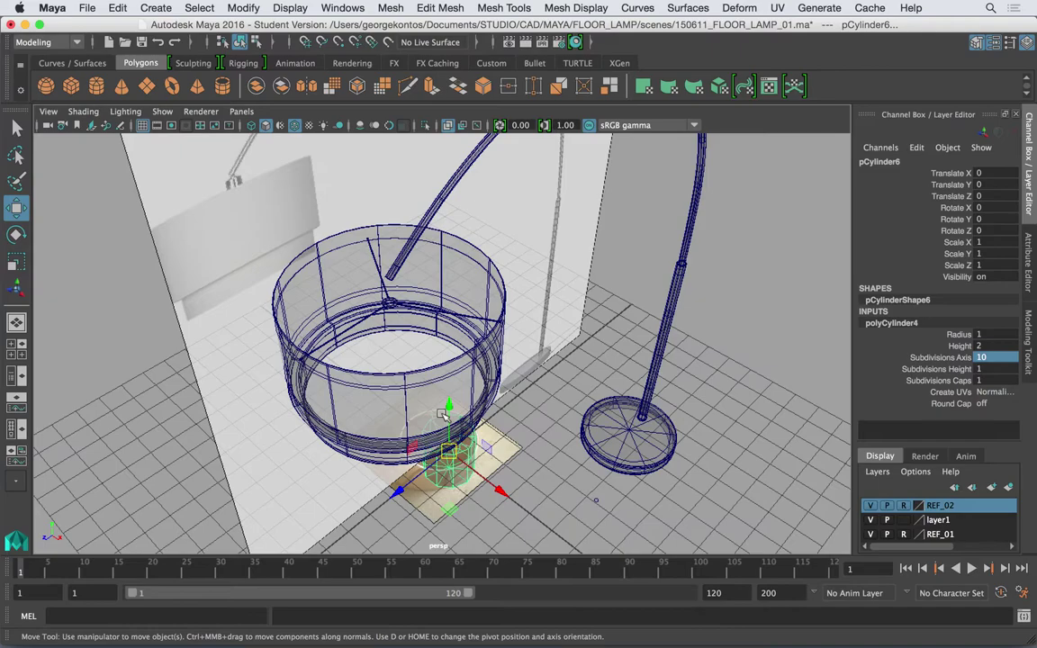
Raise the cylinder to the arm's lower end at about Y 14.677 and shift it off the arm's axis in the top view
{"action": "middle_click_drag", "start_coordinate": [397, 310], "coordinate": [390, 279]}
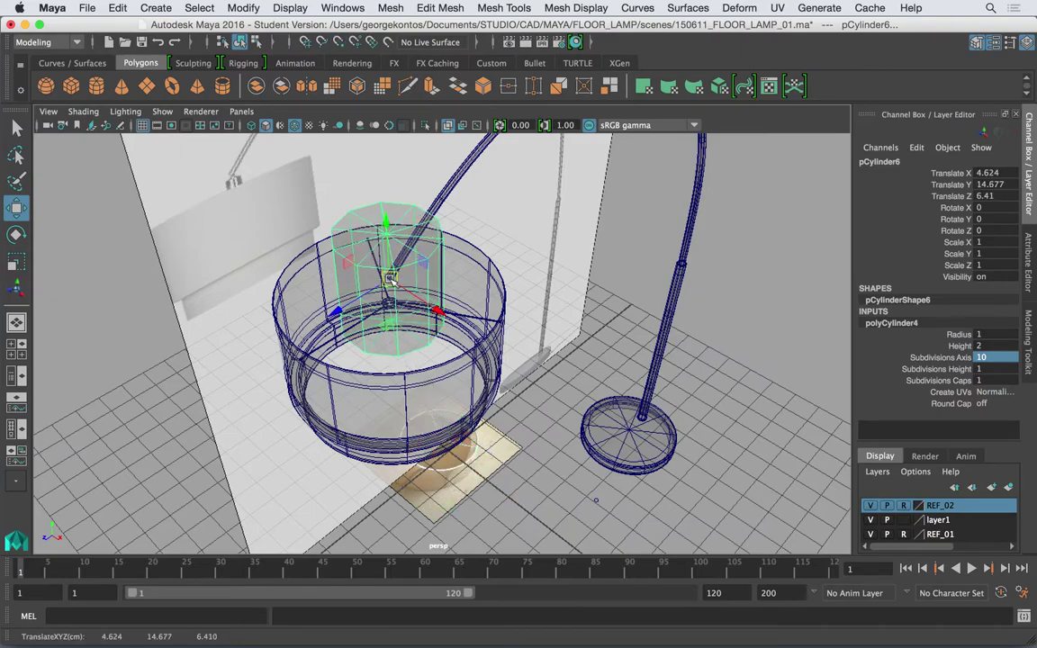
{"action": "key", "text": "space"}
{"action": "left_click_drag", "start_coordinate": [426, 299], "coordinate": [377, 299]}
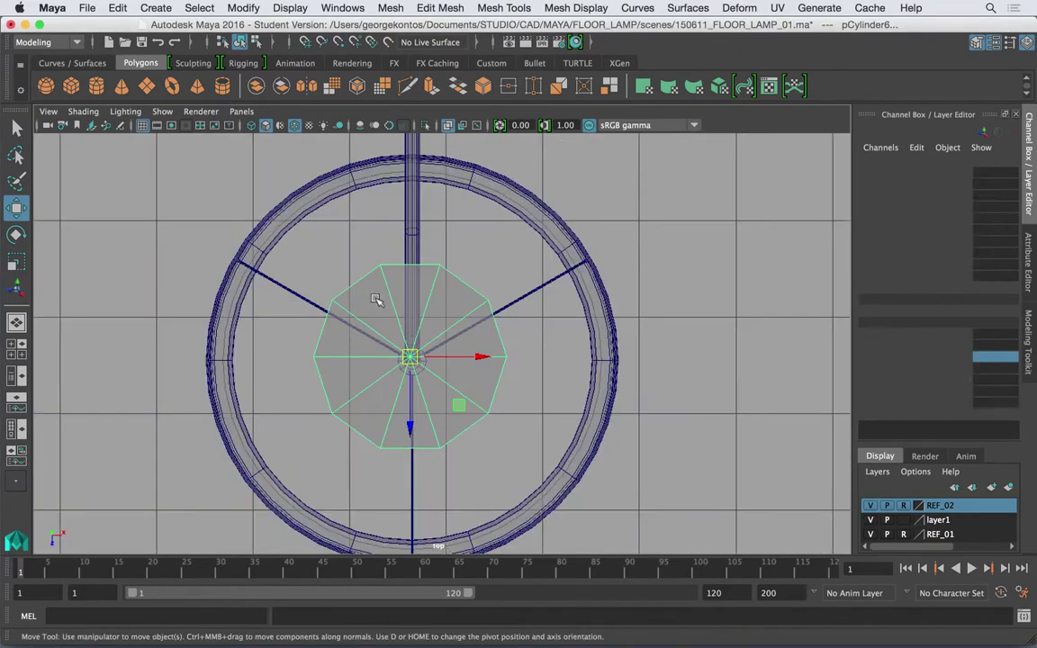
{"action": "left_click_drag", "start_coordinate": [412, 358], "coordinate": [411, 361]}
{"action": "middle_click_drag", "start_coordinate": [411, 361], "coordinate": [374, 401]}
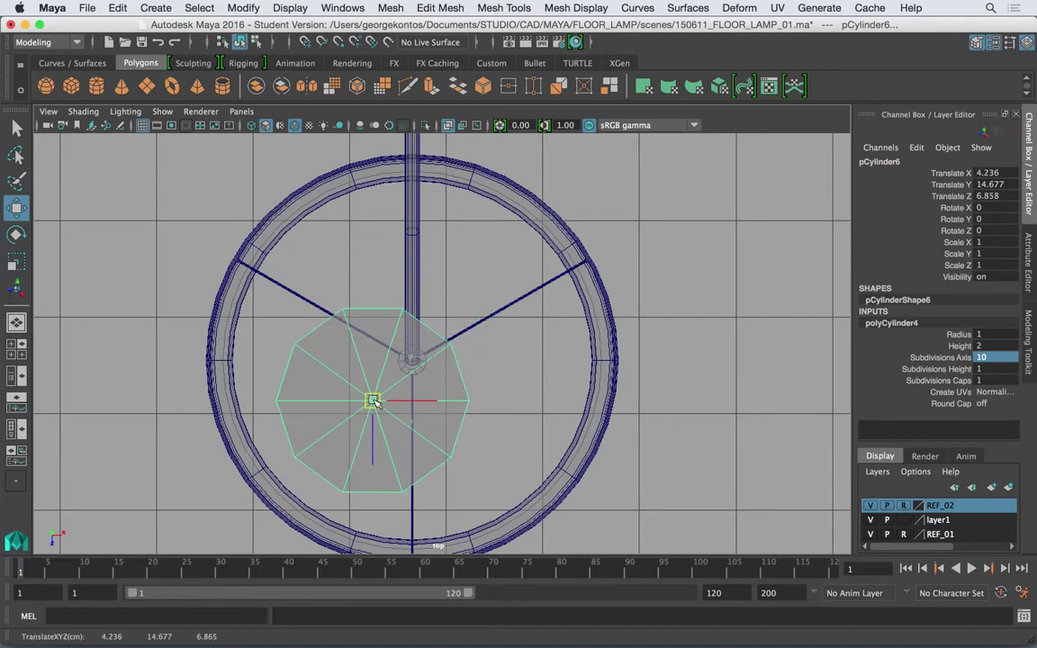
{"action": "left_click_drag", "start_coordinate": [437, 402], "coordinate": [432, 403]}
Align the cylinder to the lamp arm in World X, using Mid mode and the last selected object as target
{"action": "left_click", "coordinate": [415, 310], "text": "shift"}
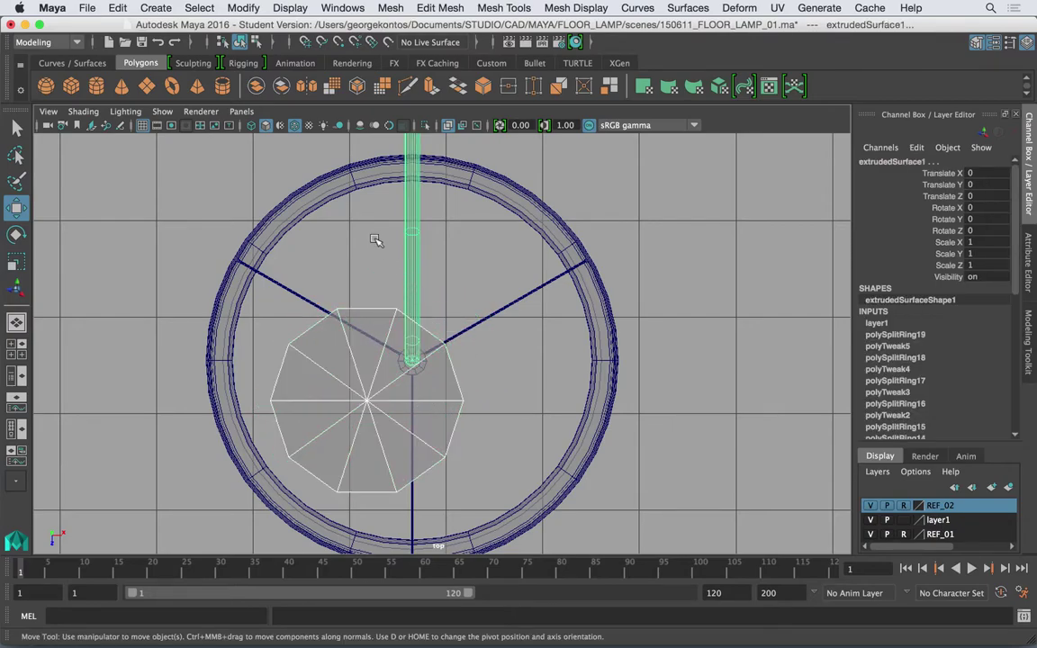
{"action": "left_click", "coordinate": [233, 8]}
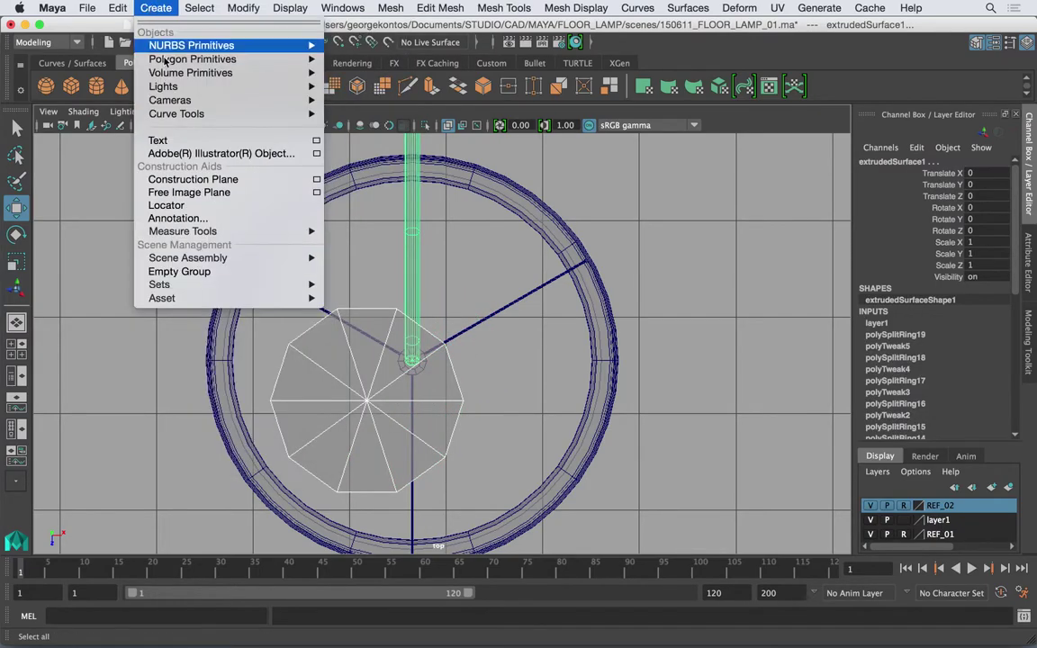
{"action": "mouse_move", "coordinate": [243, 8]}
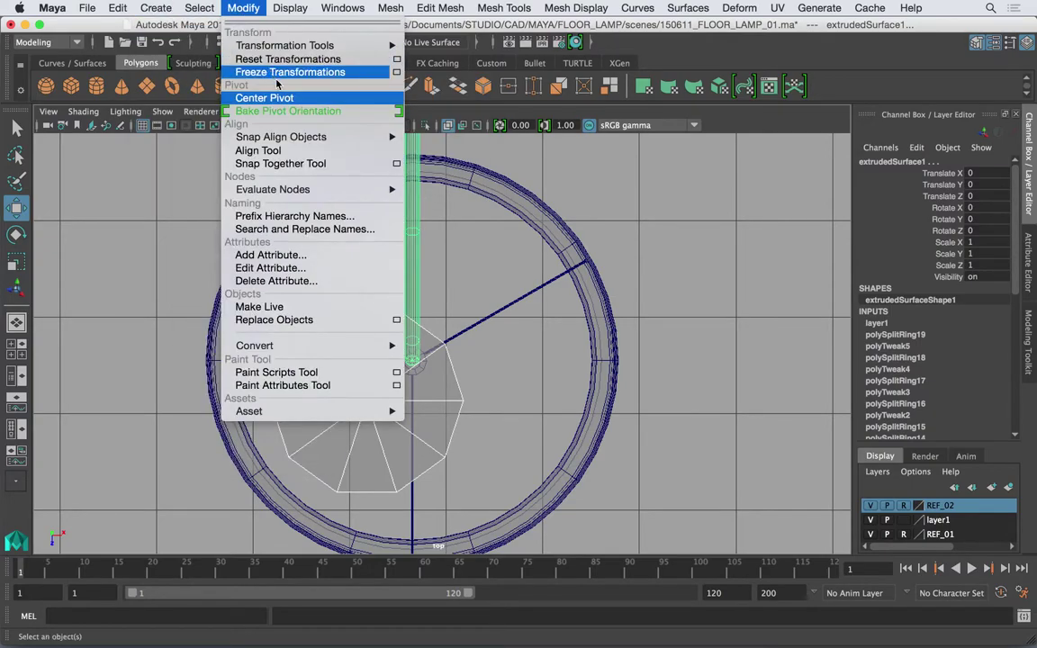
{"action": "mouse_move", "coordinate": [351, 137]}
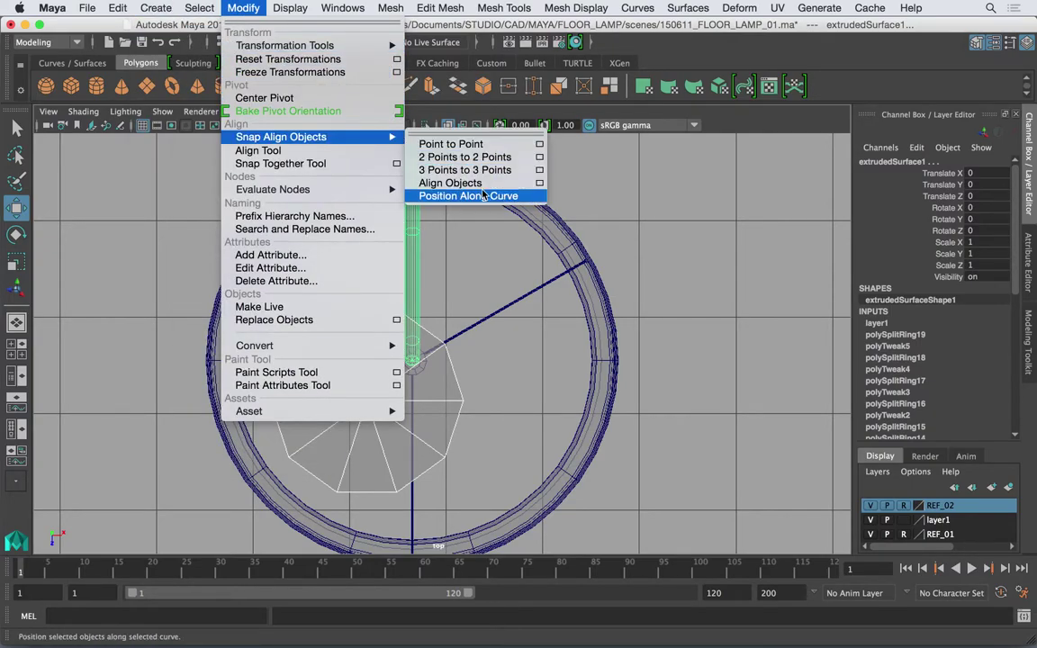
{"action": "left_click", "coordinate": [538, 184]}
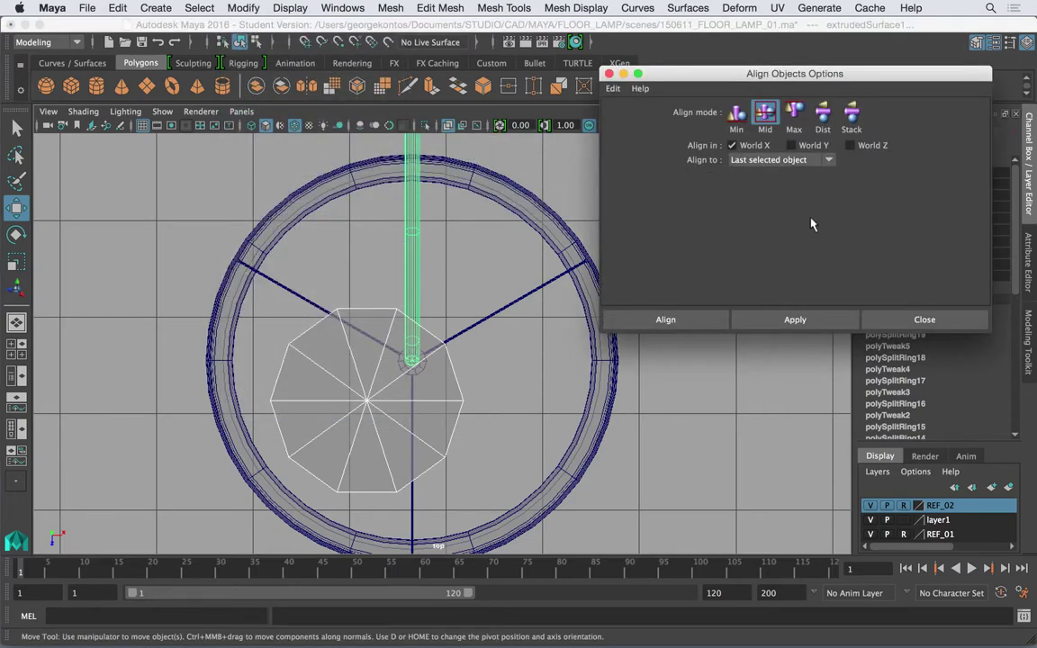
{"action": "left_click", "coordinate": [818, 321]}
{"action": "left_click", "coordinate": [478, 362]}
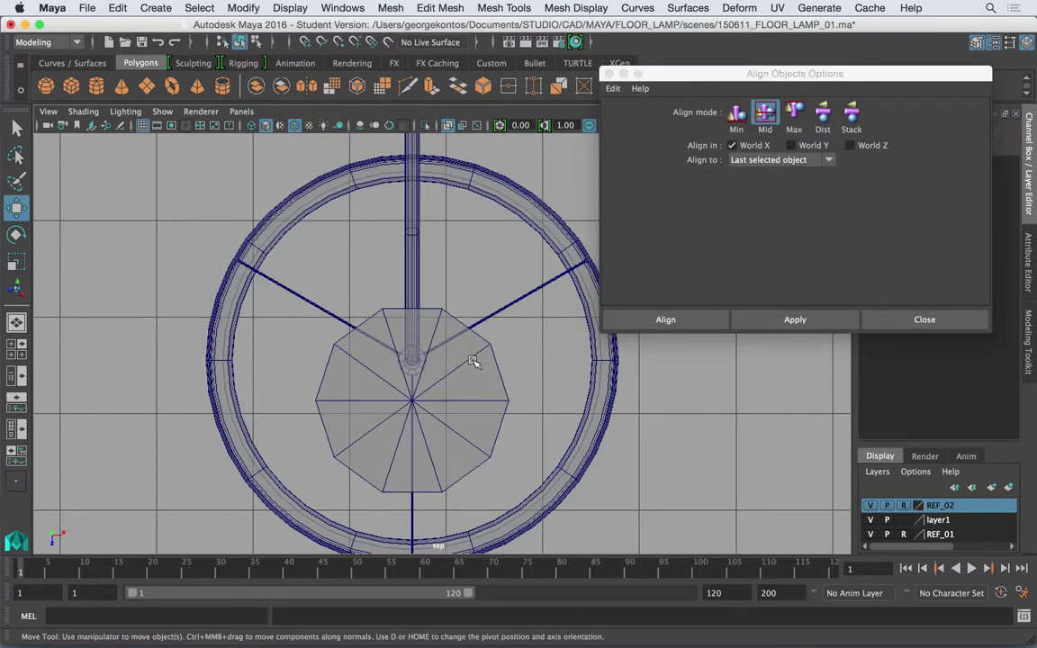
Scale the cylinder uniformly to about 0.234 and shift it slightly along Z, clear of the centre ring
{"action": "key", "text": "r"}
{"action": "left_click", "coordinate": [411, 399]}
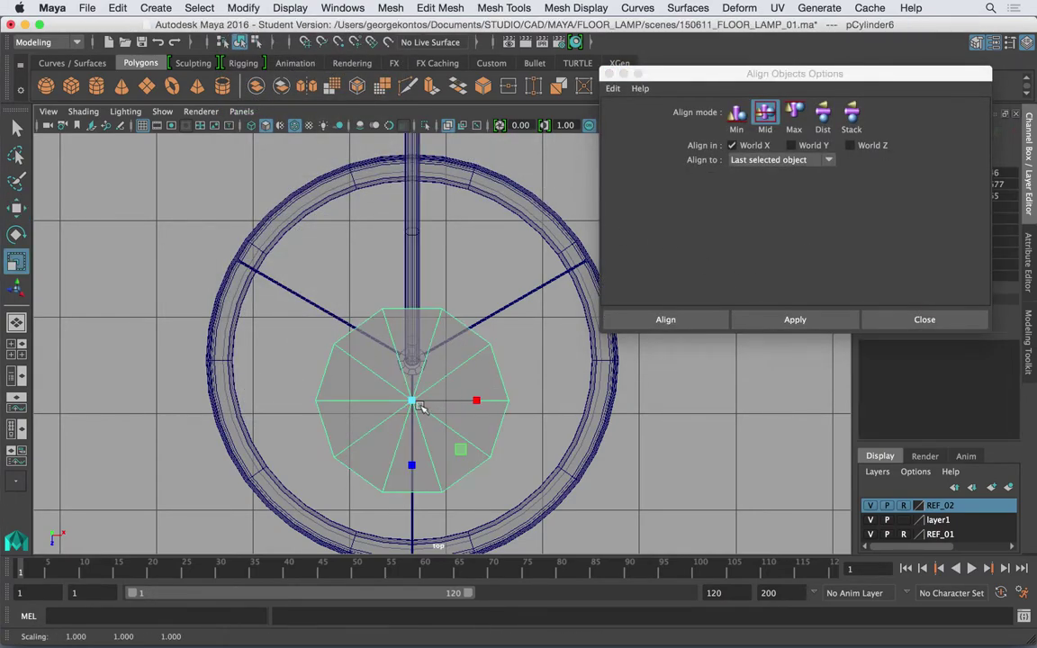
{"action": "left_click_drag", "start_coordinate": [420, 407], "coordinate": [287, 411]}
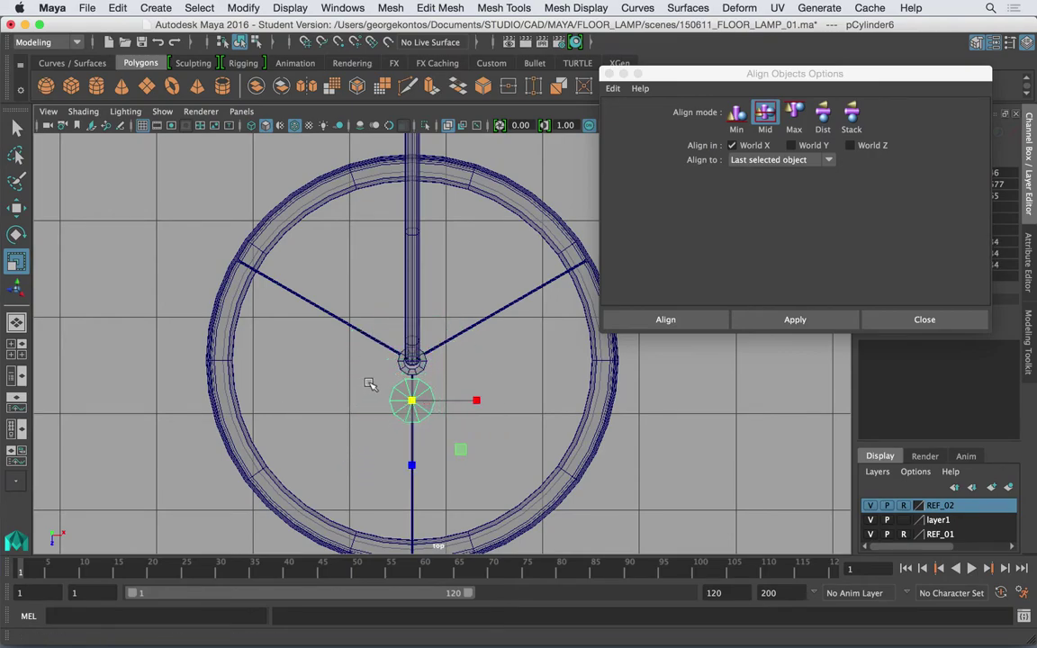
{"action": "key", "text": "w"}
{"action": "left_click_drag", "start_coordinate": [412, 463], "coordinate": [412, 471]}
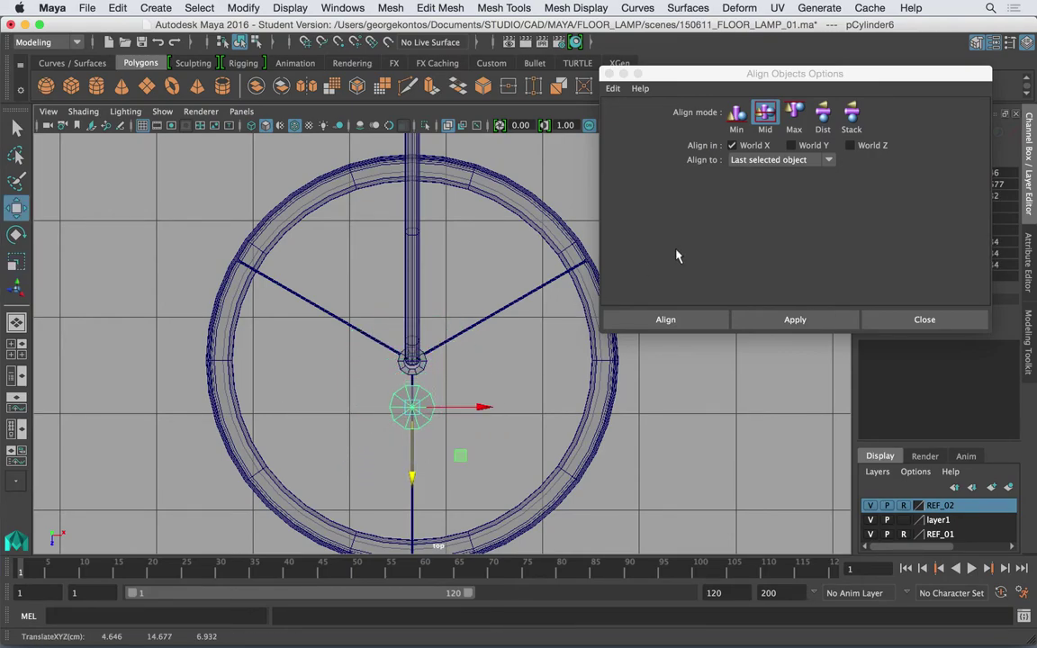
Try to align the cylinder to the lamp arm in World Z with Mid mode
{"action": "left_click", "coordinate": [409, 321]}
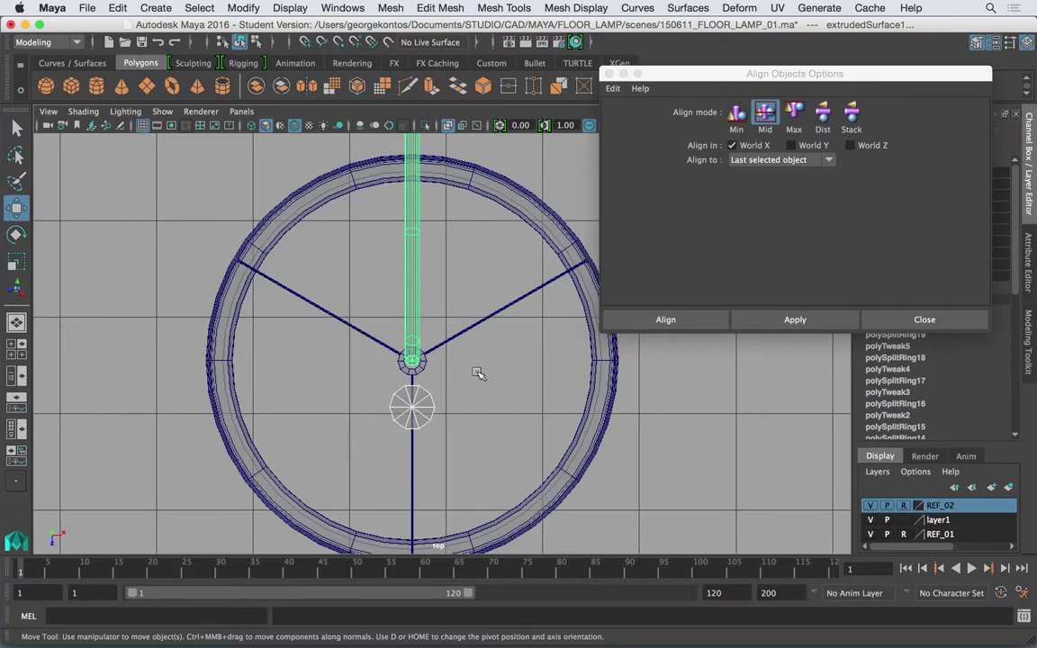
{"action": "middle_click_drag", "start_coordinate": [462, 322], "coordinate": [462, 320], "text": "alt"}
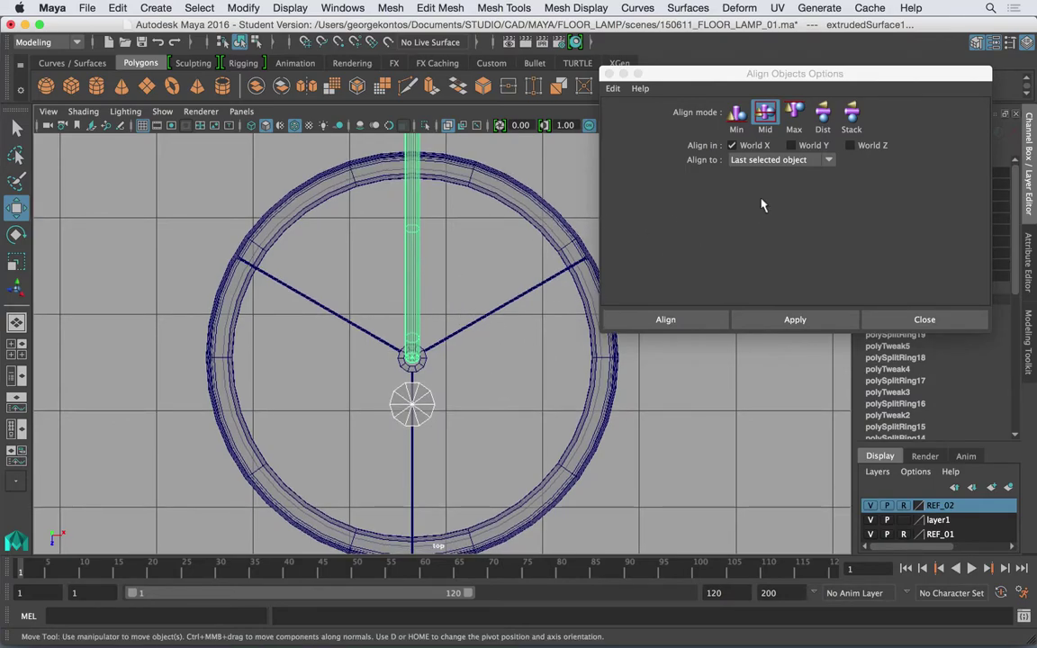
{"action": "left_click", "coordinate": [744, 147]}
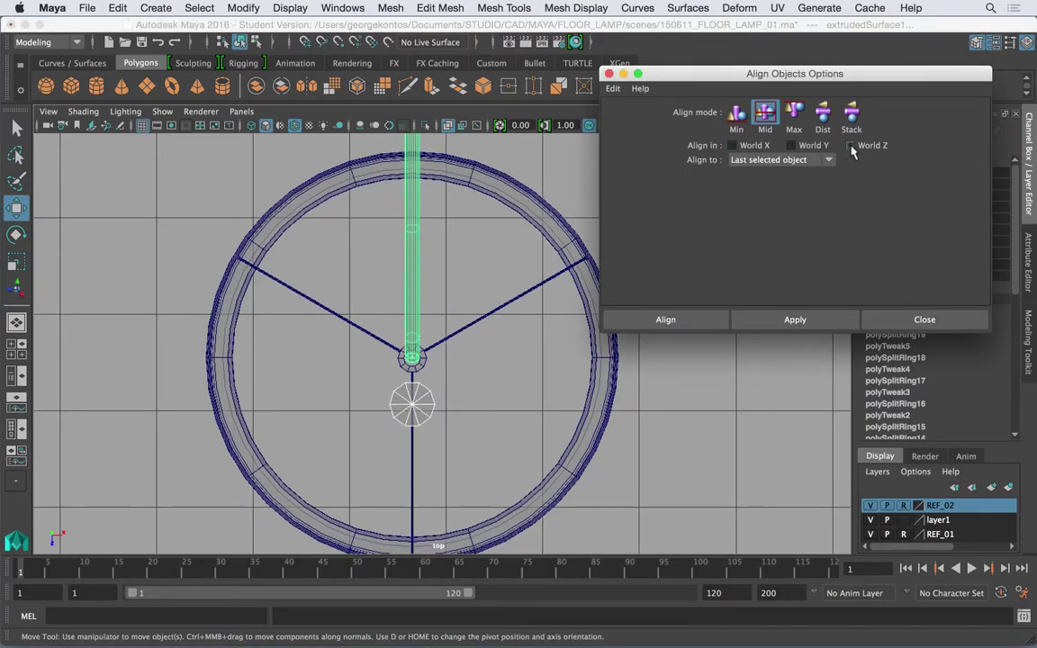
{"action": "left_click", "coordinate": [797, 319]}
{"action": "left_click", "coordinate": [424, 401]}
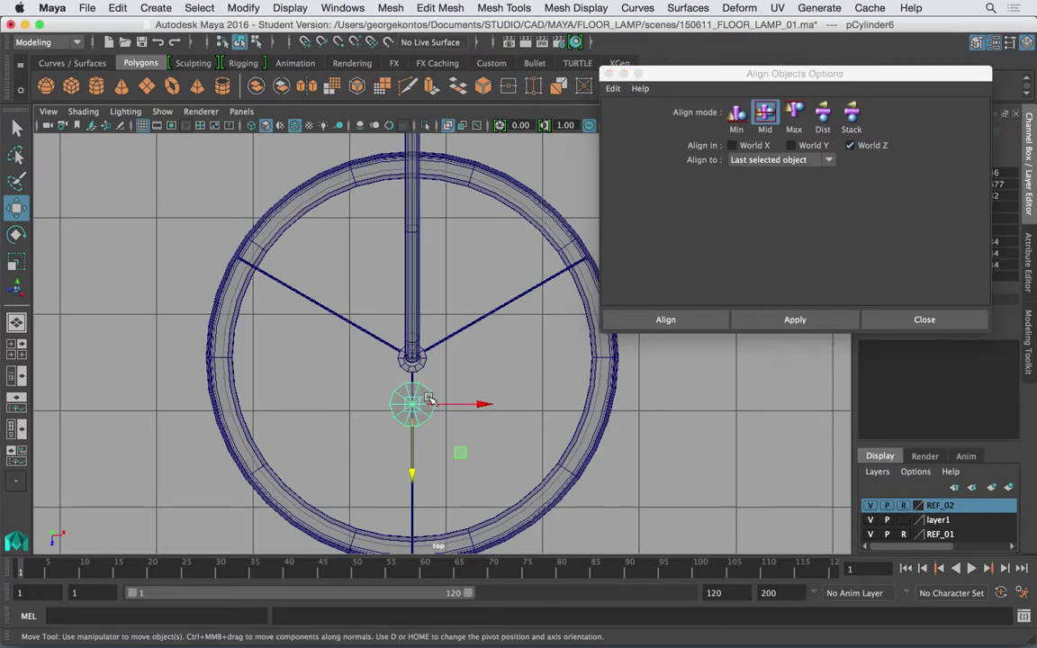
{"action": "left_click", "coordinate": [418, 328], "text": "shift"}
{"action": "left_click", "coordinate": [795, 320]}
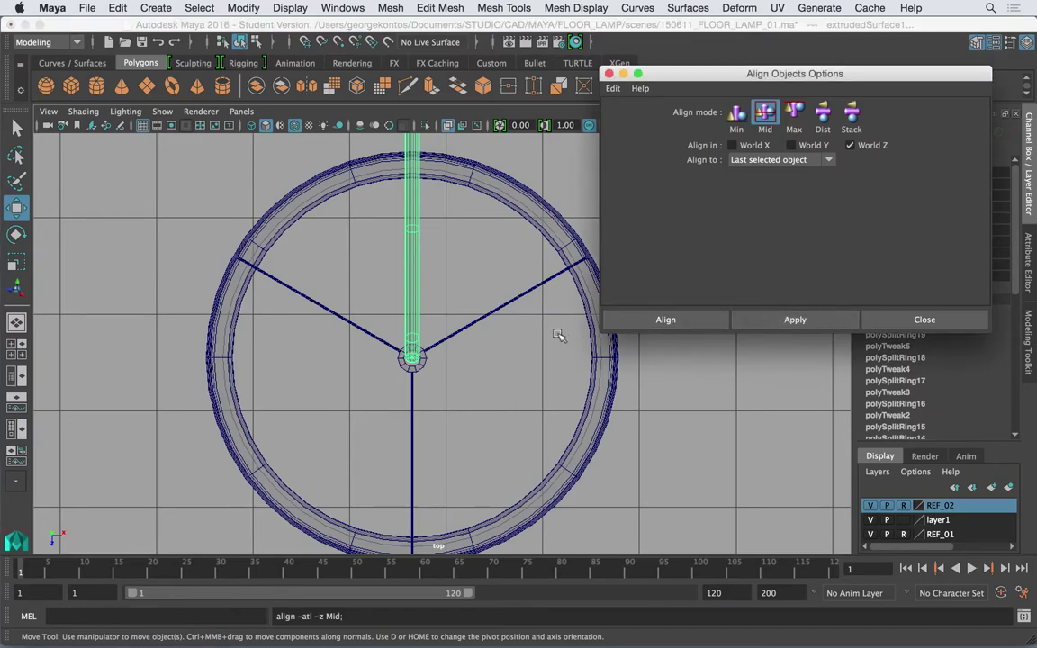
{"action": "left_click", "coordinate": [407, 395]}
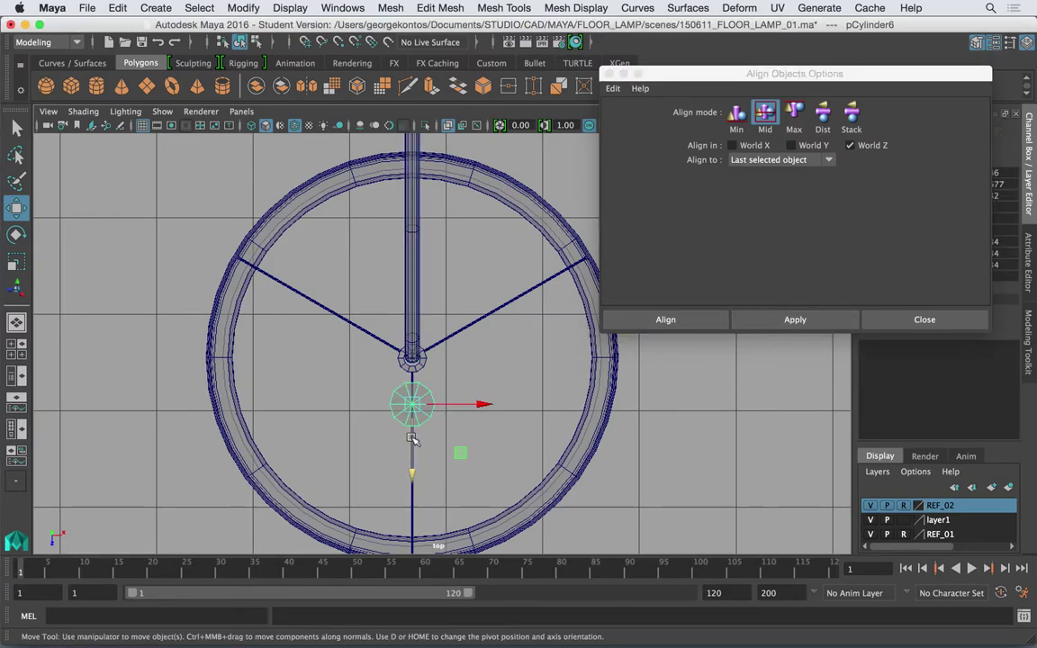
{"action": "mouse_move", "coordinate": [412, 439]}
{"action": "left_mouse_down"}
{"action": "mouse_move", "coordinate": [413, 391]}
{"action": "mouse_move", "coordinate": [412, 458]}
{"action": "left_mouse_up"}
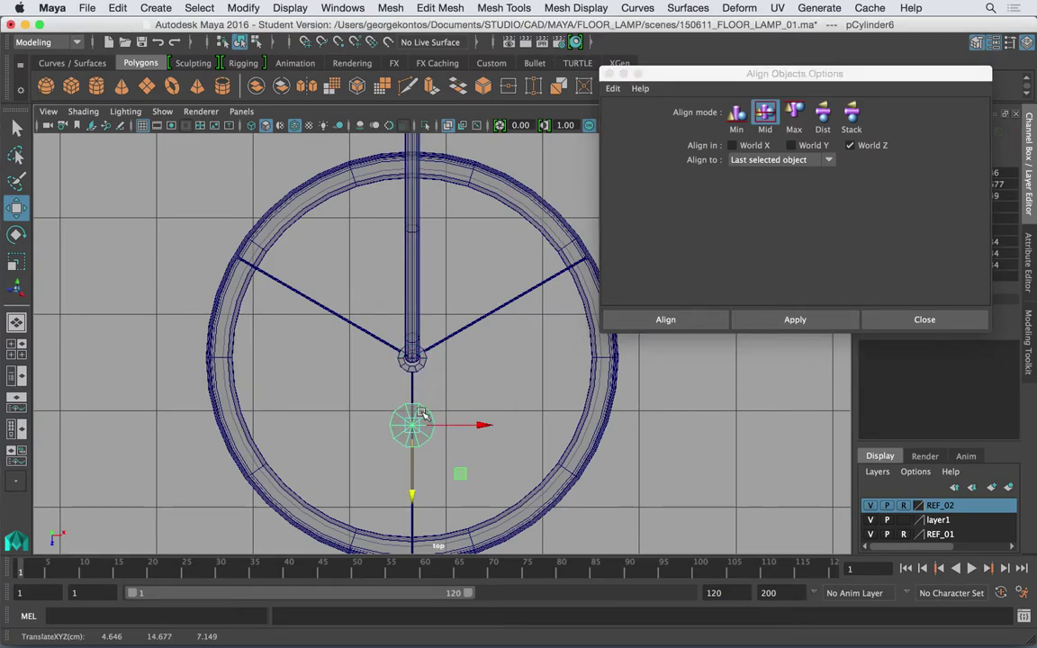
Point-snap the cylinder along Z to the middle of the centre ring and close the align options
{"action": "scroll", "coordinate": [498, 384], "scroll_direction": "up", "scroll_amount": 2}
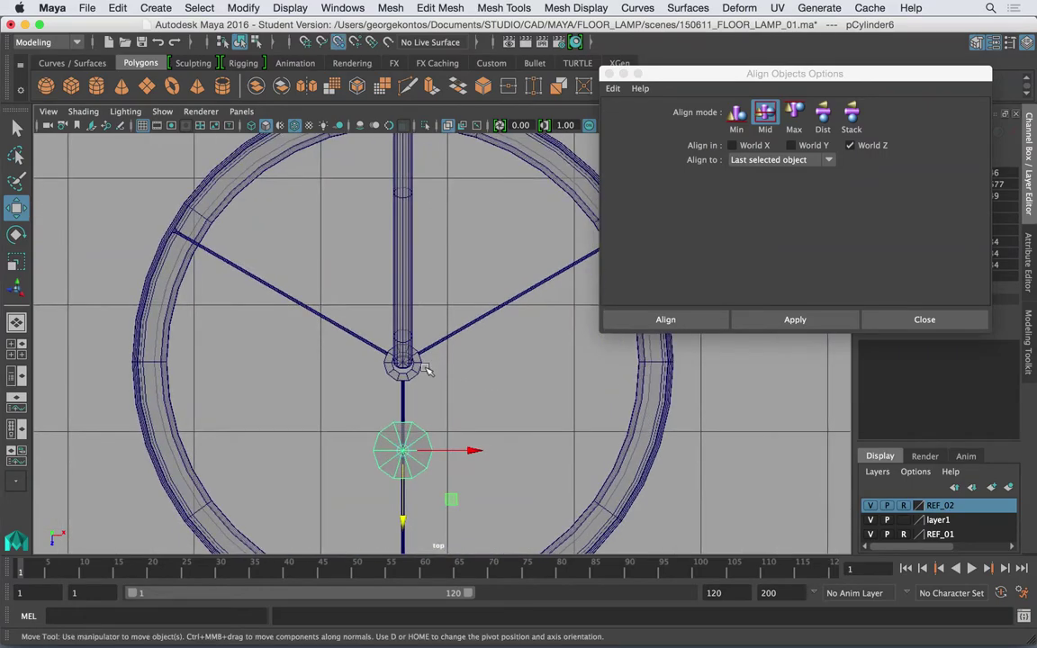
{"action": "middle_click_drag", "start_coordinate": [427, 367], "coordinate": [426, 363]}
{"action": "key", "text": "space"}
{"action": "left_click_drag", "start_coordinate": [496, 361], "coordinate": [557, 224]}
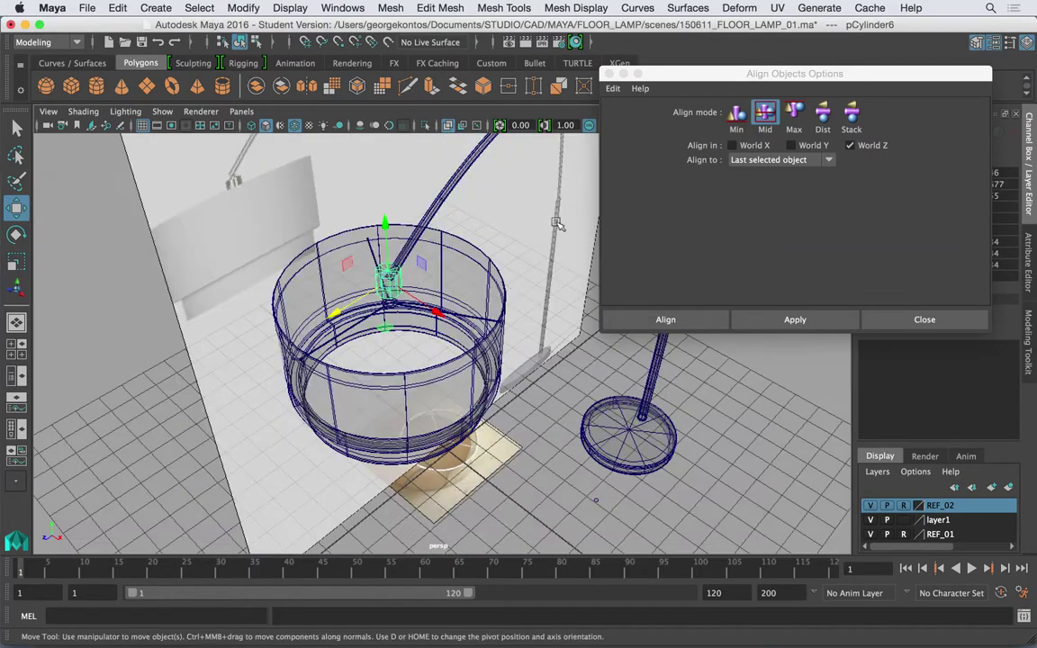
{"action": "left_click", "coordinate": [609, 74]}
Lower the cylinder along Y so it sits just below the arm's tip and encloses the centre ring
{"action": "key", "text": "f"}
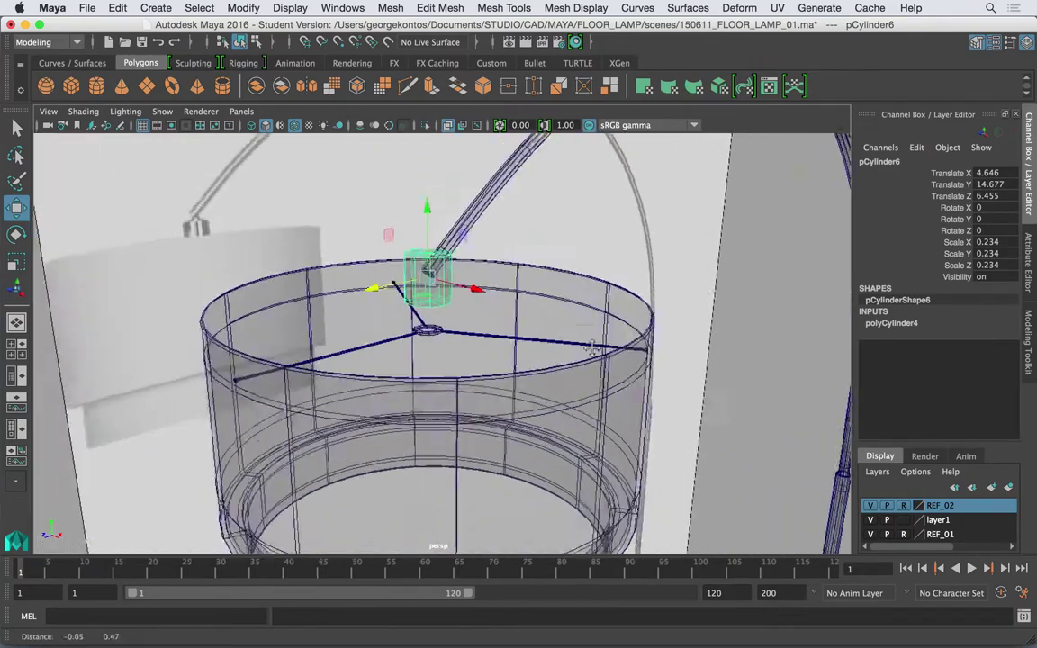
{"action": "left_click_drag", "start_coordinate": [471, 248], "coordinate": [452, 268]}
{"action": "key", "text": "f"}
{"action": "right_click_drag", "start_coordinate": [452, 269], "coordinate": [417, 256], "text": "alt"}
{"action": "left_click_drag", "start_coordinate": [442, 274], "coordinate": [442, 290]}
{"action": "left_click_drag", "start_coordinate": [442, 290], "coordinate": [433, 225], "text": "alt"}
Extrude the cylinder's top cap faces inward with an Offset of 0.1
{"action": "right_click_drag", "start_coordinate": [433, 225], "coordinate": [402, 227]}
{"action": "left_click_drag", "start_coordinate": [518, 298], "coordinate": [515, 296]}
{"action": "key", "text": "ctrl+e"}
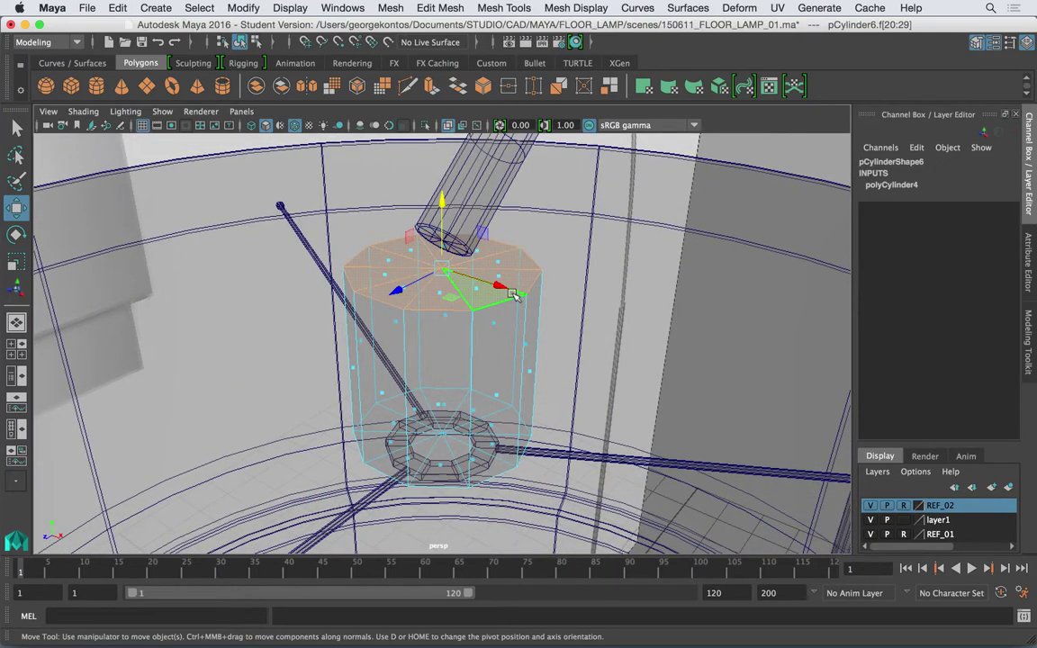
{"action": "middle_click_drag", "start_coordinate": [493, 238], "coordinate": [503, 261], "text": "alt"}
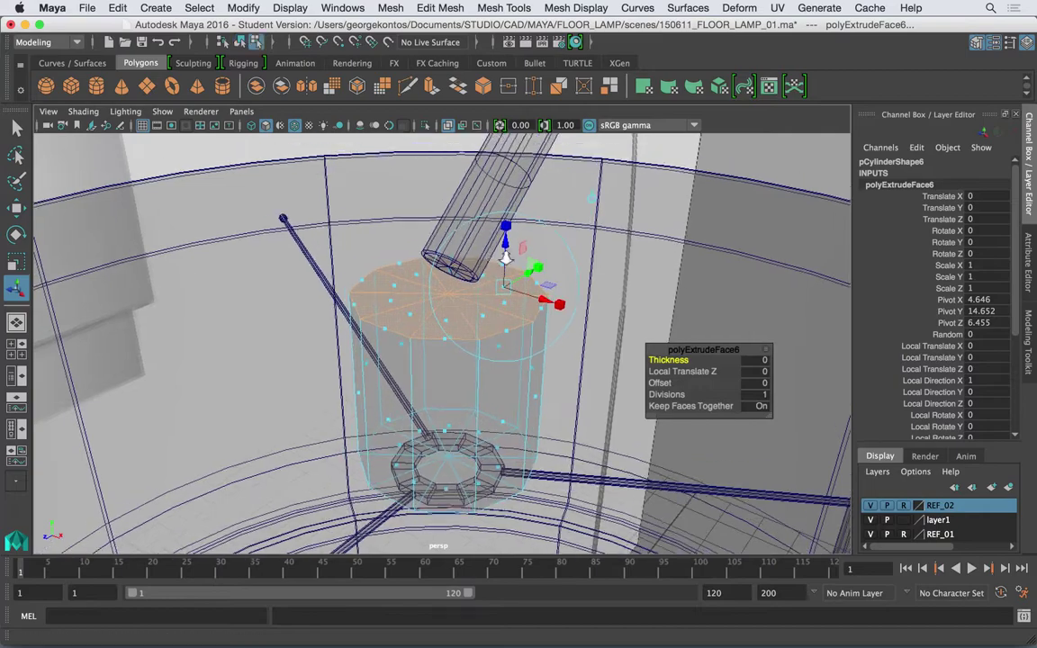
{"action": "right_click_drag", "start_coordinate": [503, 261], "coordinate": [524, 264], "text": "alt"}
{"action": "left_click_drag", "start_coordinate": [656, 385], "coordinate": [662, 384]}
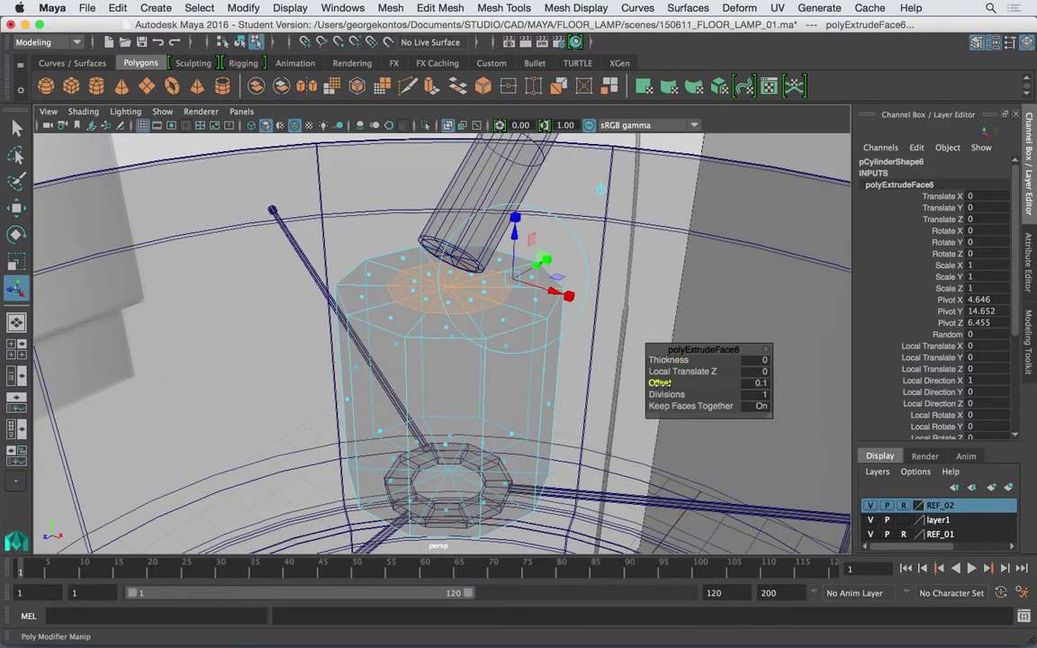
Extrude the inset cap faces upward with Local Translate Z 0.0346, and extrude them again with an Offset of about 0.1
{"action": "left_click", "coordinate": [389, 82]}
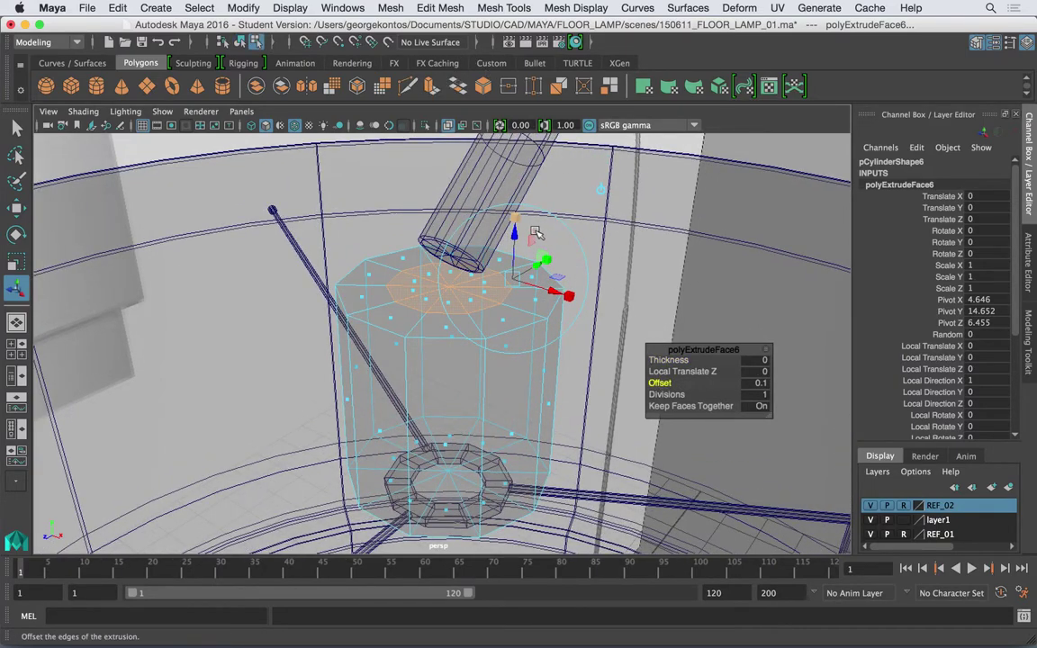
{"action": "left_click_drag", "start_coordinate": [486, 232], "coordinate": [486, 224]}
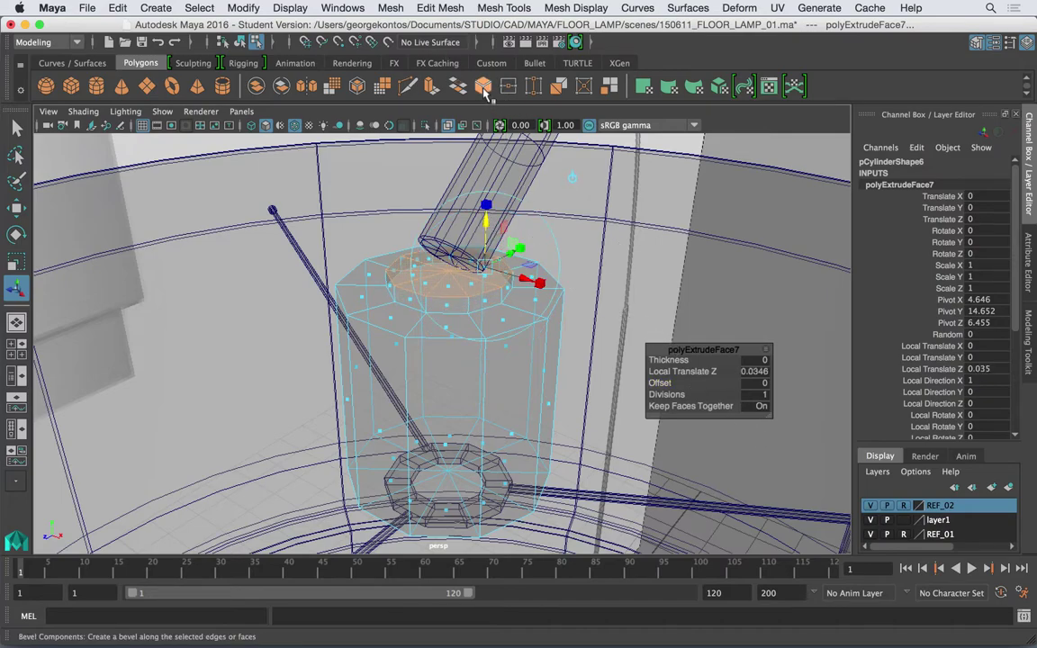
{"action": "left_click", "coordinate": [432, 88]}
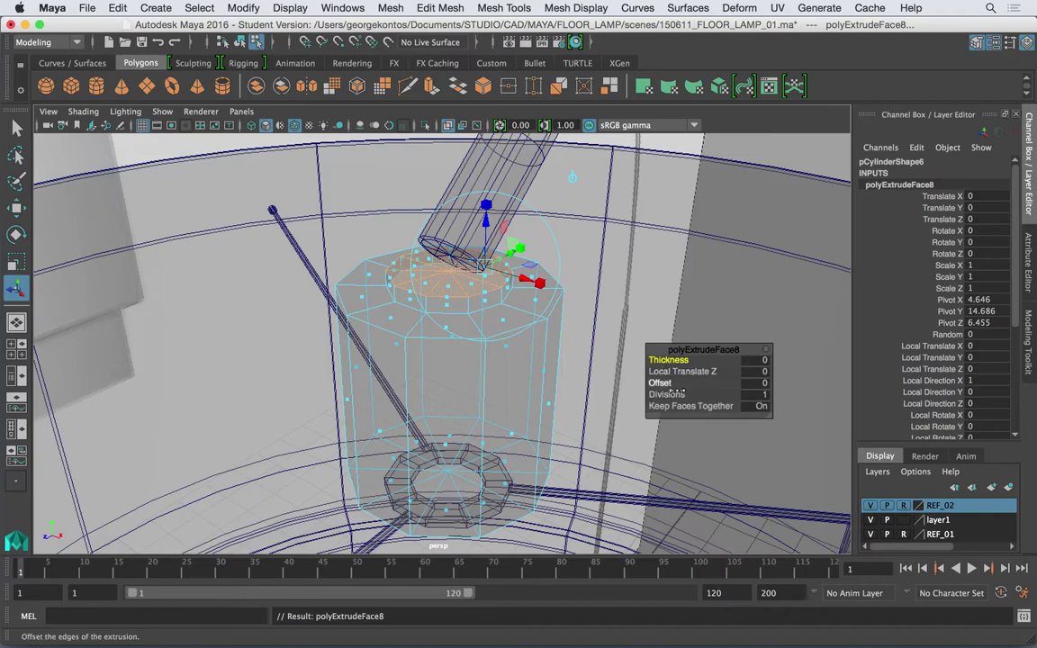
{"action": "left_click_drag", "start_coordinate": [660, 385], "coordinate": [662, 385]}
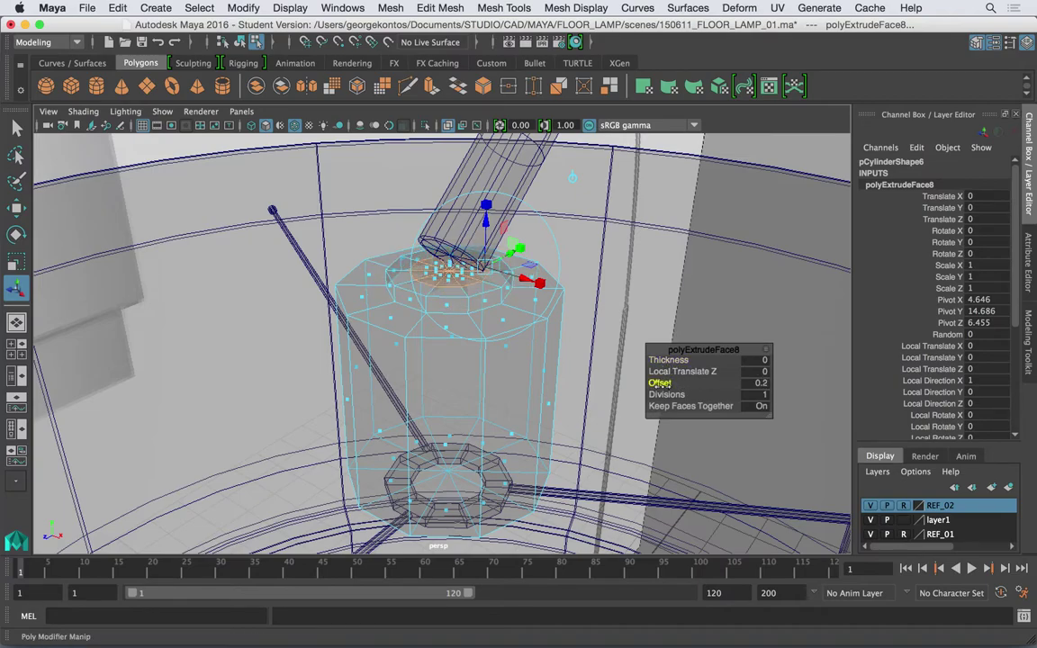
{"action": "middle_click_drag", "start_coordinate": [613, 348], "coordinate": [628, 347]}
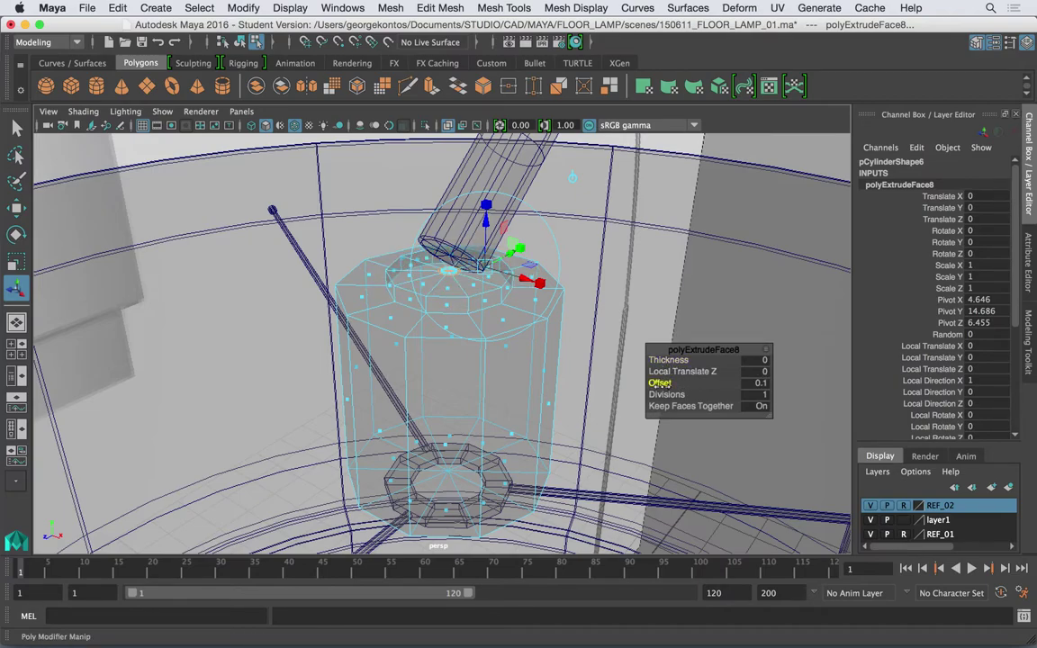
Set the Offset of the raised cap's new face extrusion to 0.18
{"action": "left_click", "coordinate": [760, 384]}
{"action": "key", "text": "Return"}
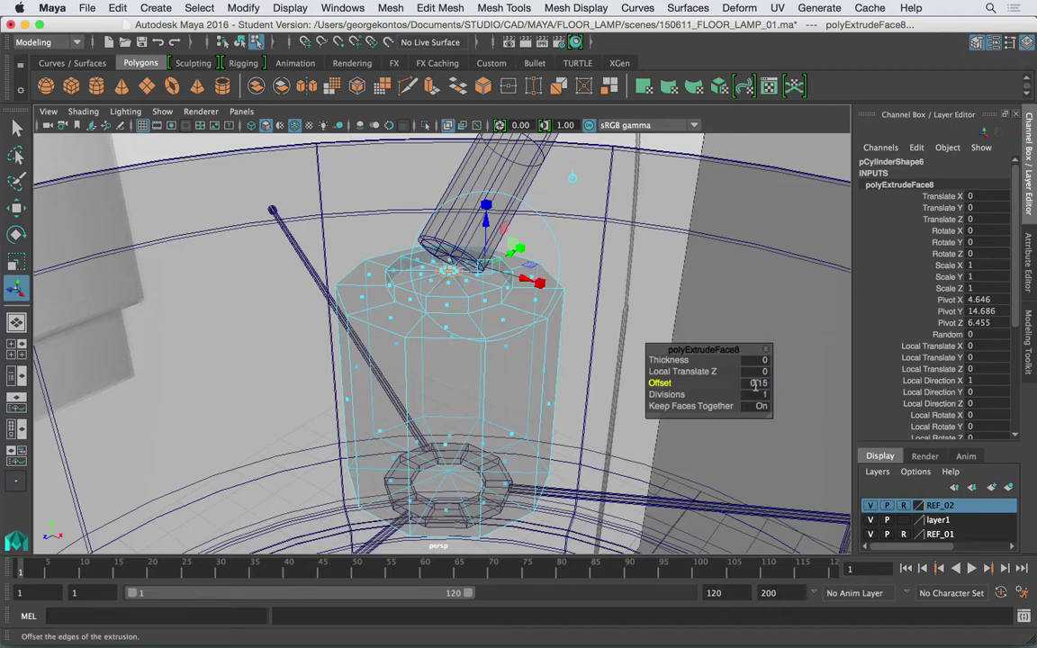
{"action": "left_click", "coordinate": [757, 383]}
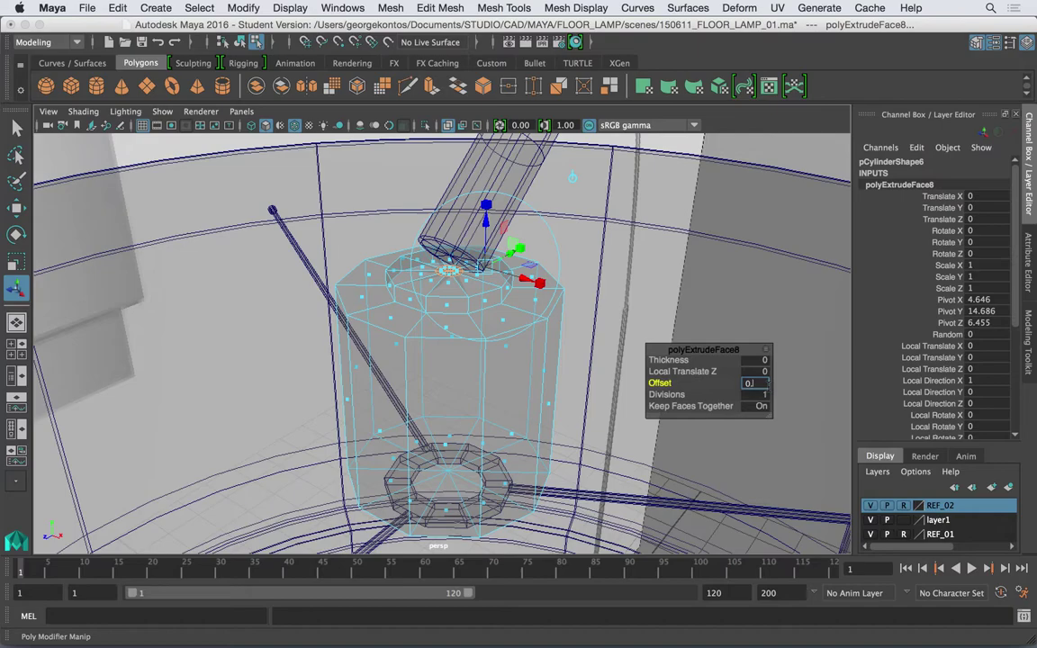
{"action": "key", "text": "Return"}
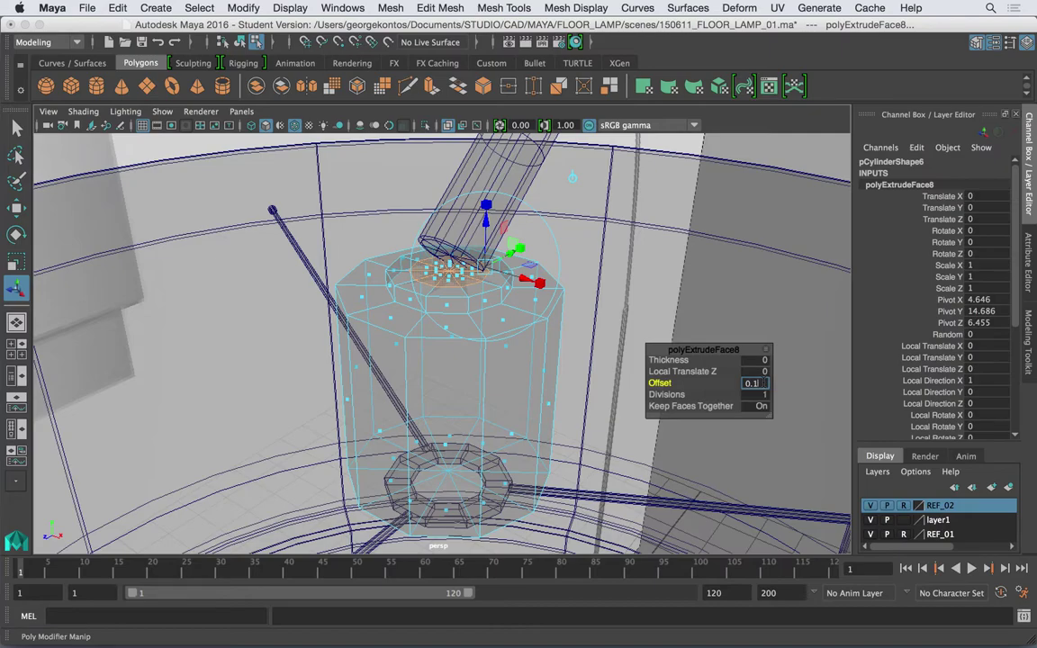
{"action": "left_click_drag", "start_coordinate": [762, 384], "coordinate": [762, 383]}
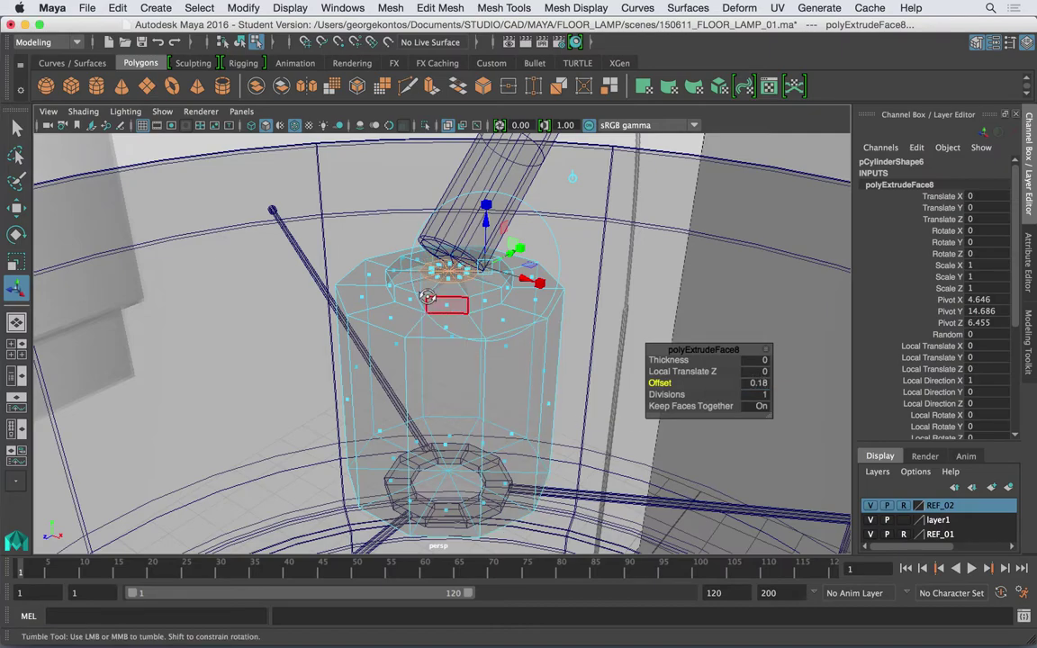
Extrude the innermost cap faces upward into a short neck, trying Thickness 0.1 before entering a smaller Thickness
{"action": "left_click_drag", "start_coordinate": [440, 301], "coordinate": [408, 230], "text": "alt"}
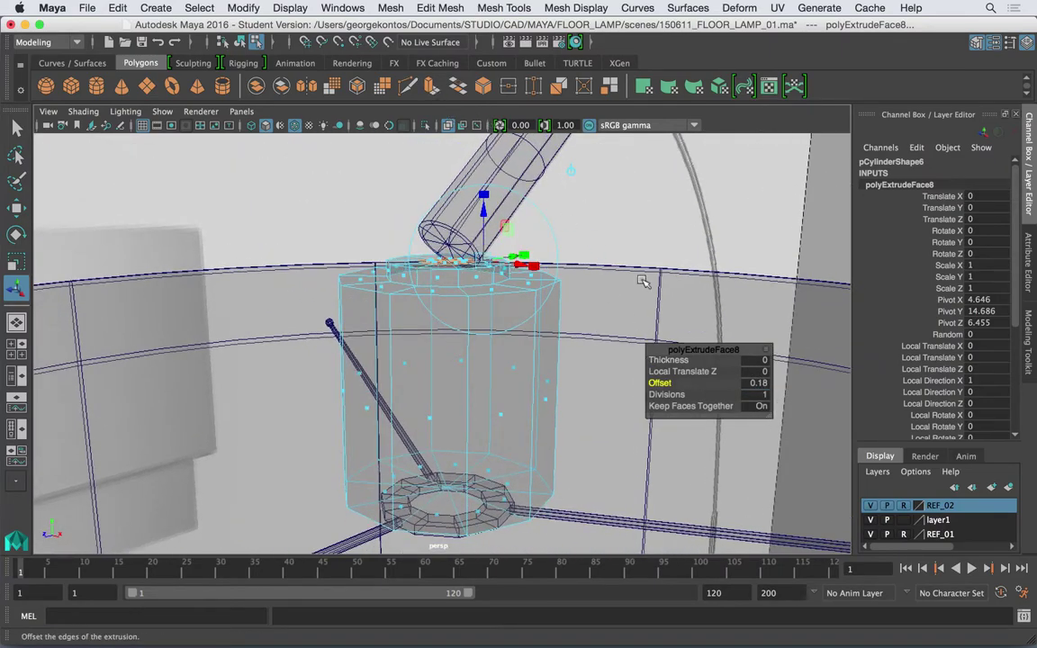
{"action": "key", "text": "g"}
{"action": "left_click", "coordinate": [755, 361]}
{"action": "type", "text": "0"}
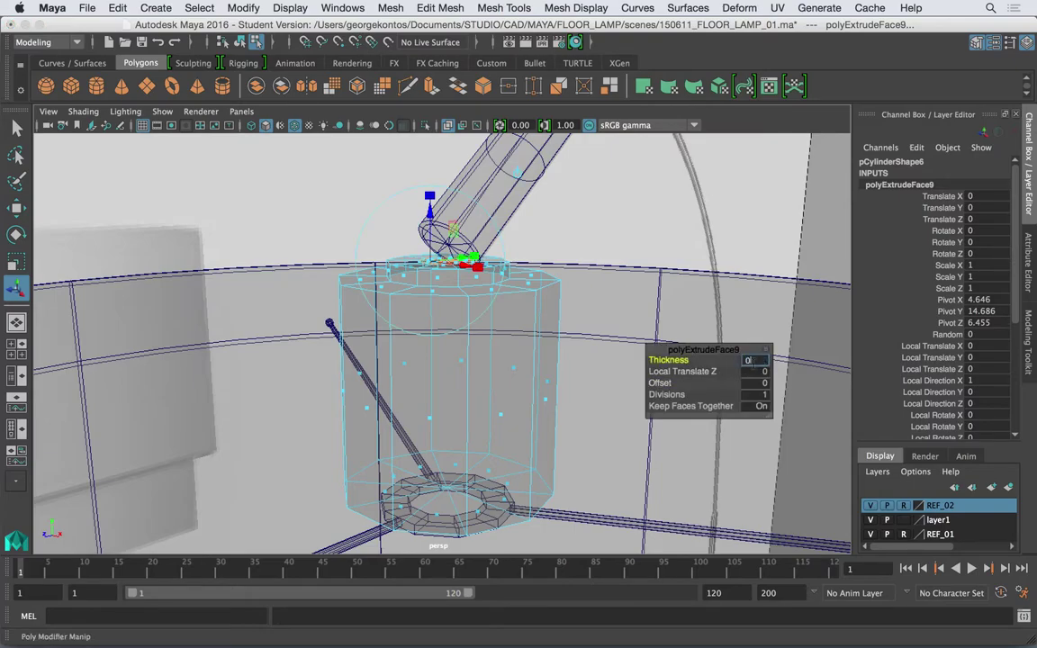
{"action": "type", "text": ".1"}
{"action": "key", "text": "Return"}
{"action": "left_click", "coordinate": [757, 361]}
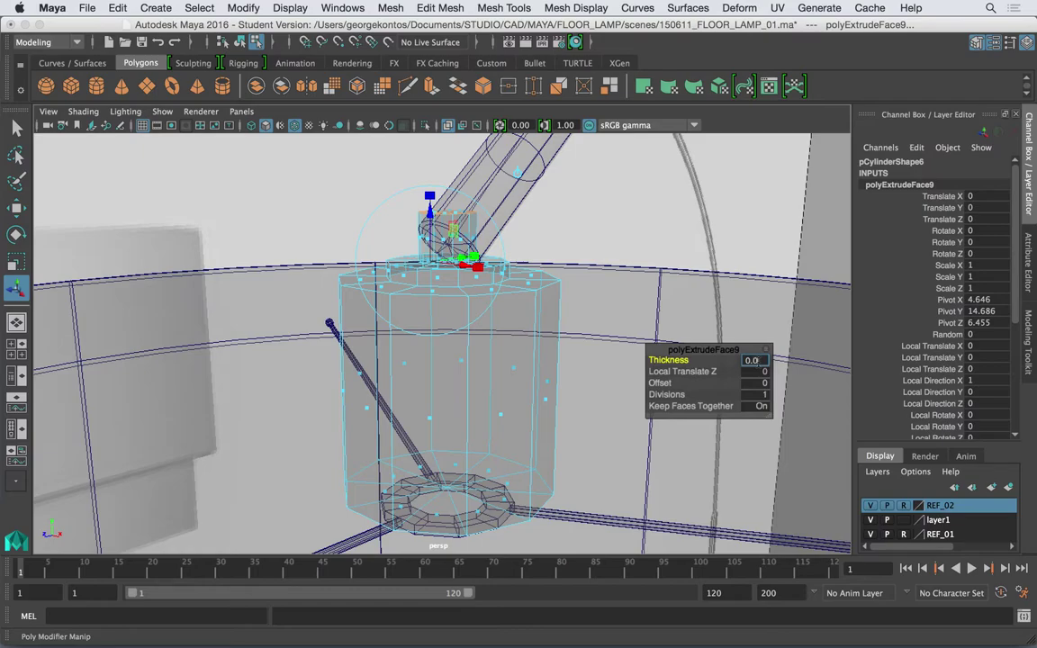
{"action": "key", "text": "Return"}
Try nudging the whole fitting slightly along Y beneath the arm's tip
{"action": "left_click_drag", "start_coordinate": [462, 259], "coordinate": [436, 252], "text": "alt"}
{"action": "right_click_drag", "start_coordinate": [436, 251], "coordinate": [498, 203]}
{"action": "left_click", "coordinate": [613, 208]}
{"action": "scroll", "coordinate": [528, 249], "scroll_direction": "down", "scroll_amount": 2}
{"action": "left_click", "coordinate": [484, 293]}
{"action": "left_click_drag", "start_coordinate": [465, 287], "coordinate": [372, 313], "text": "alt"}
{"action": "key", "text": "w"}
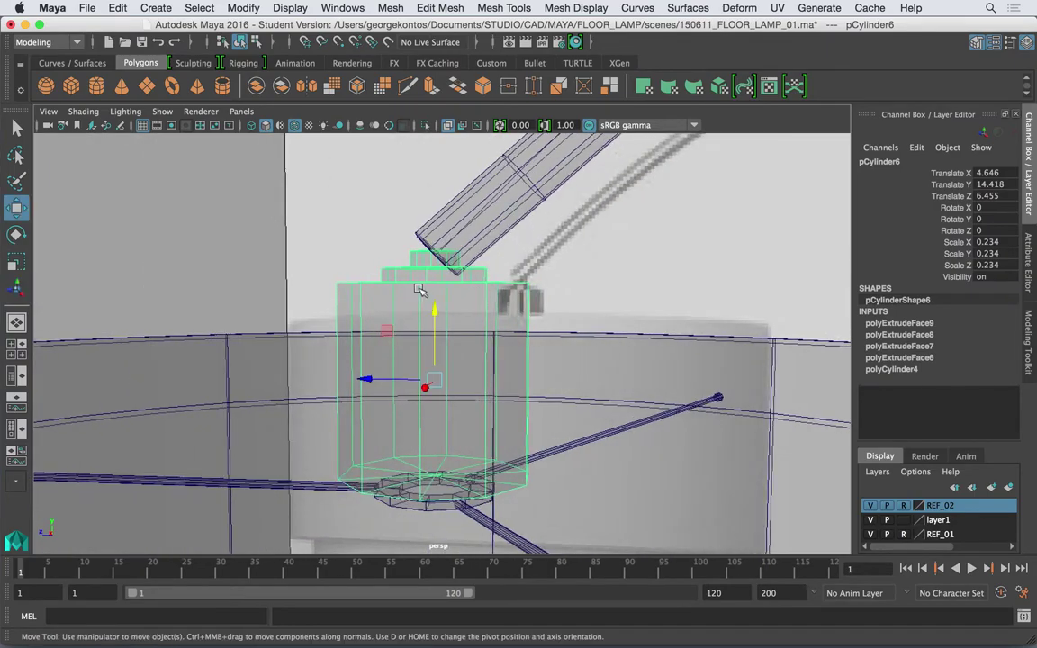
{"action": "mouse_move", "coordinate": [434, 313]}
{"action": "left_mouse_down"}
{"action": "mouse_move", "coordinate": [431, 337]}
{"action": "mouse_move", "coordinate": [431, 311]}
{"action": "left_mouse_up"}
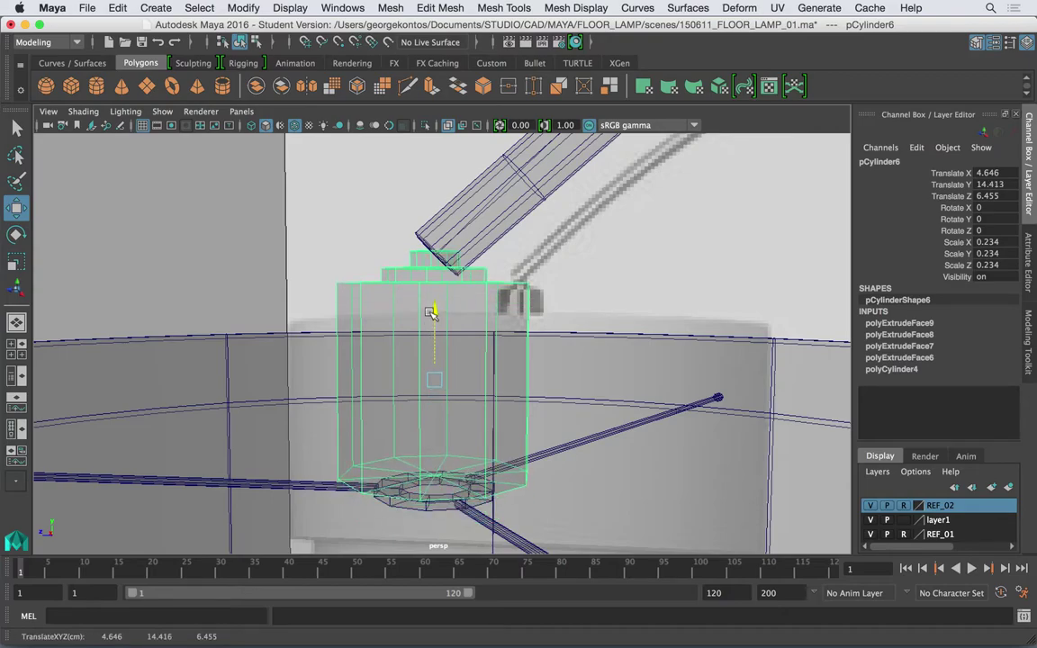
Select the vertices at the top of the fitting's neck and scale them inward to taper it
{"action": "right_click_drag", "start_coordinate": [442, 235], "coordinate": [383, 214]}
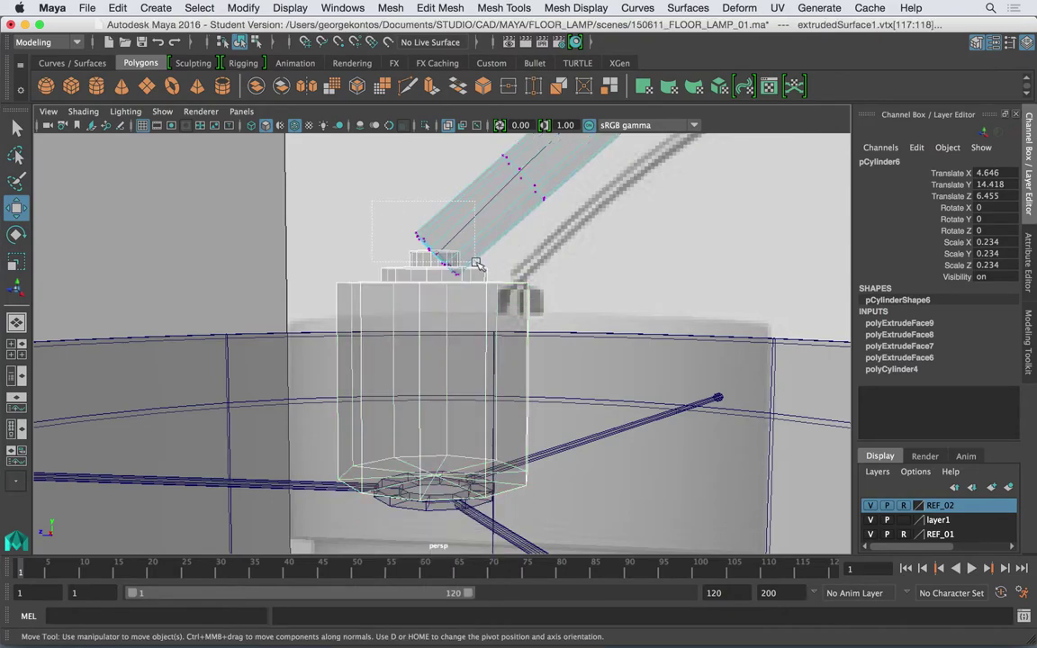
{"action": "left_click", "coordinate": [417, 240]}
{"action": "left_click", "coordinate": [418, 260]}
{"action": "right_click_drag", "start_coordinate": [408, 260], "coordinate": [357, 204]}
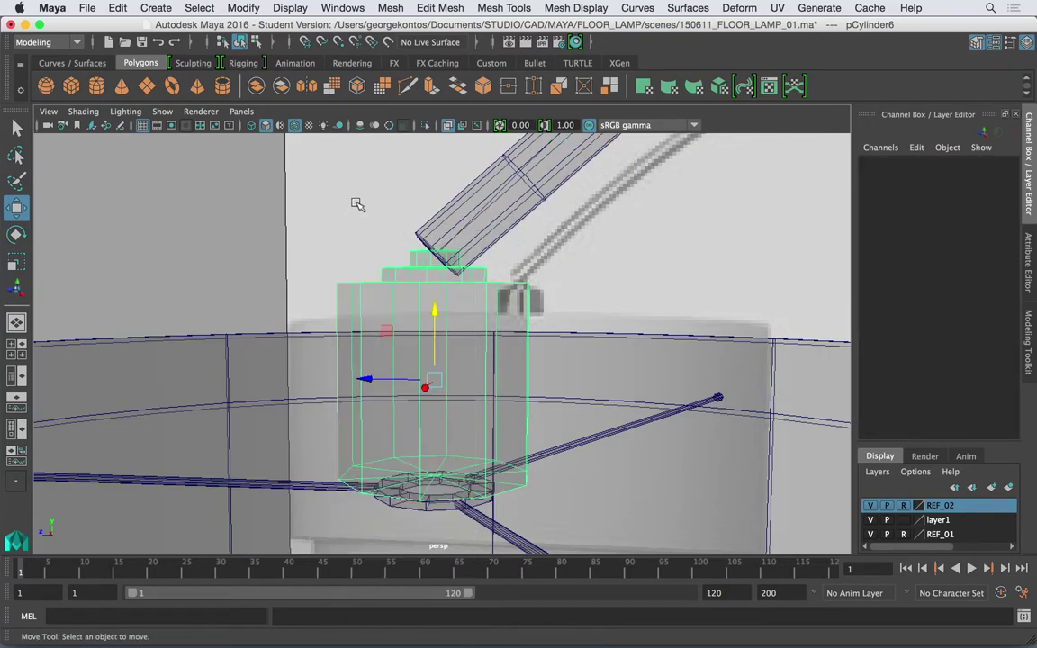
{"action": "left_click_drag", "start_coordinate": [472, 259], "coordinate": [427, 252]}
{"action": "key", "text": "r"}
{"action": "middle_click_drag", "start_coordinate": [520, 263], "coordinate": [530, 292], "text": "alt"}
{"action": "scroll", "coordinate": [529, 290], "scroll_direction": "up", "scroll_amount": 5}
Lower the whole fitting along Y to a Translate Y of 14.35
{"action": "key", "text": "w"}
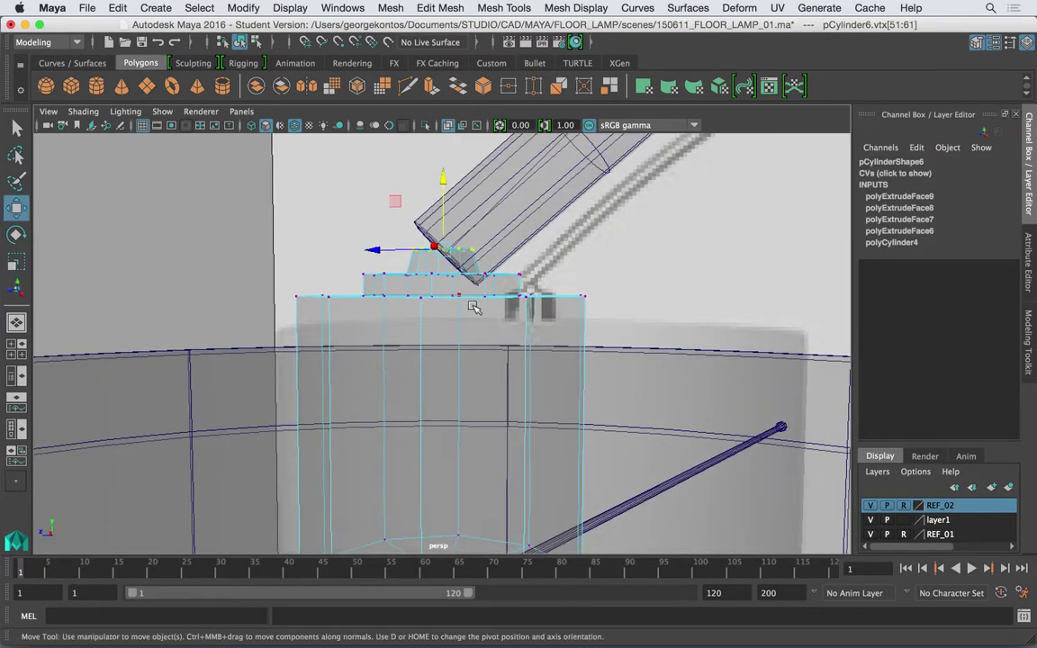
{"action": "right_click_drag", "start_coordinate": [470, 216], "coordinate": [543, 196]}
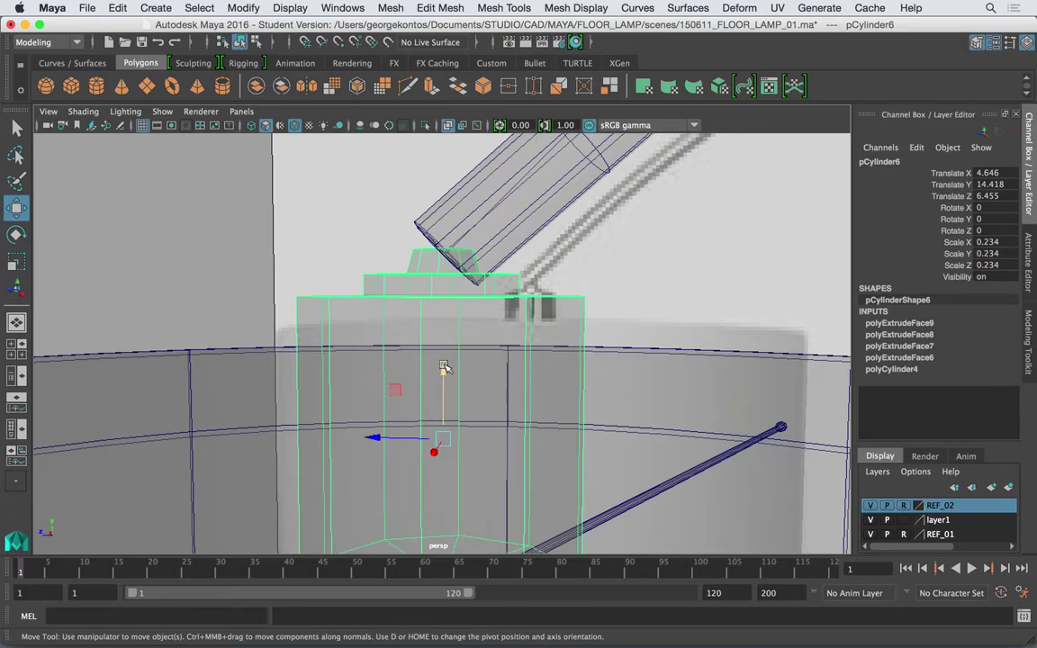
{"action": "left_click_drag", "start_coordinate": [444, 367], "coordinate": [446, 417]}
Select the neck's top vertices and raise them to the arm's tip
{"action": "right_click_drag", "start_coordinate": [444, 301], "coordinate": [374, 221]}
{"action": "right_click_drag", "start_coordinate": [423, 277], "coordinate": [456, 288], "text": "alt"}
{"action": "left_click_drag", "start_coordinate": [456, 287], "coordinate": [445, 317], "text": "alt"}
{"action": "left_click_drag", "start_coordinate": [445, 238], "coordinate": [544, 203]}
In the side view, rotate the neck's top vertices to match the arm's slanted end and shift them onto it
{"action": "key", "text": "e"}
{"action": "key", "text": "space"}
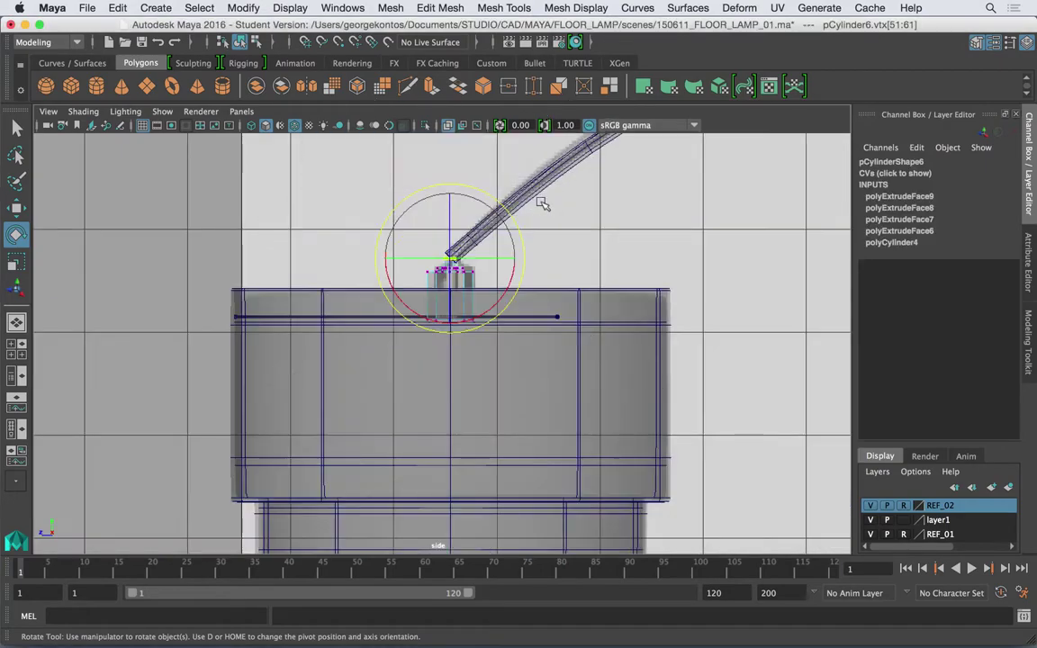
{"action": "right_click_drag", "start_coordinate": [544, 205], "coordinate": [662, 260], "text": "alt"}
{"action": "middle_click_drag", "start_coordinate": [535, 235], "coordinate": [535, 324], "text": "alt"}
{"action": "right_click_drag", "start_coordinate": [532, 326], "coordinate": [779, 358], "text": "alt"}
{"action": "left_click_drag", "start_coordinate": [605, 273], "coordinate": [608, 319]}
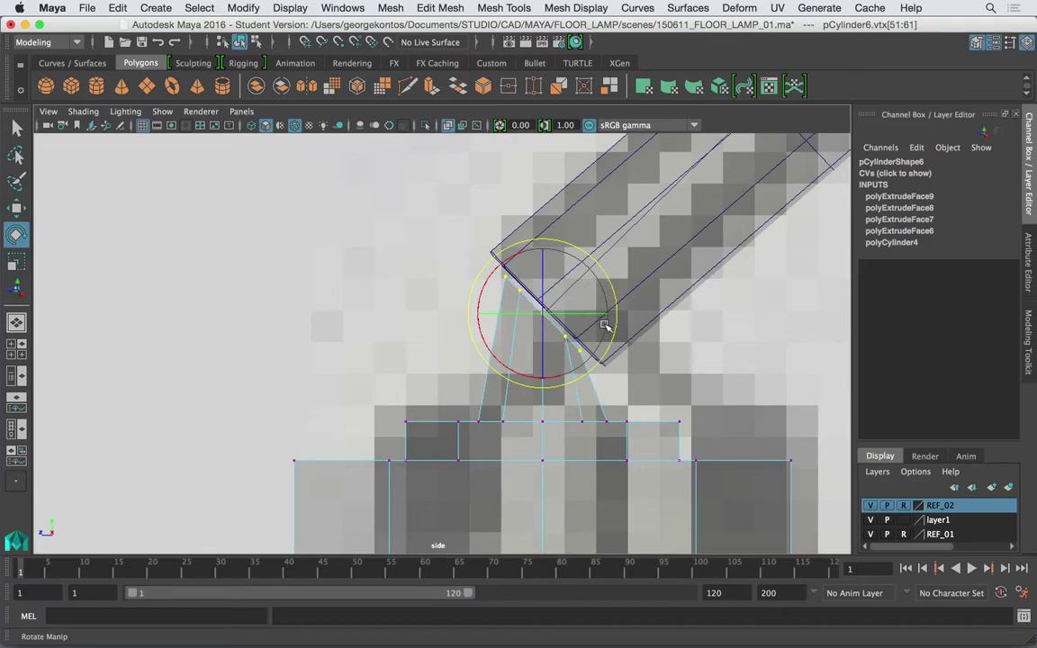
{"action": "key", "text": "w"}
{"action": "left_click_drag", "start_coordinate": [544, 309], "coordinate": [546, 313]}
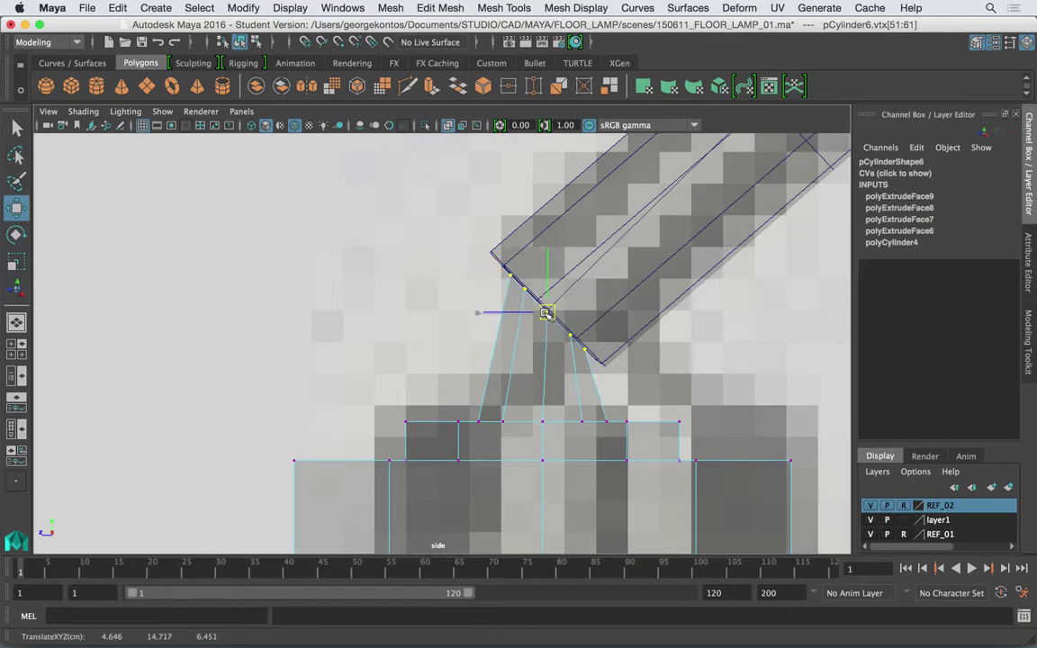
Insert edge loops around the neck's middle, top and base, and just below the upper edges of the collar and body
{"action": "left_click", "coordinate": [504, 7]}
{"action": "left_click", "coordinate": [540, 106]}
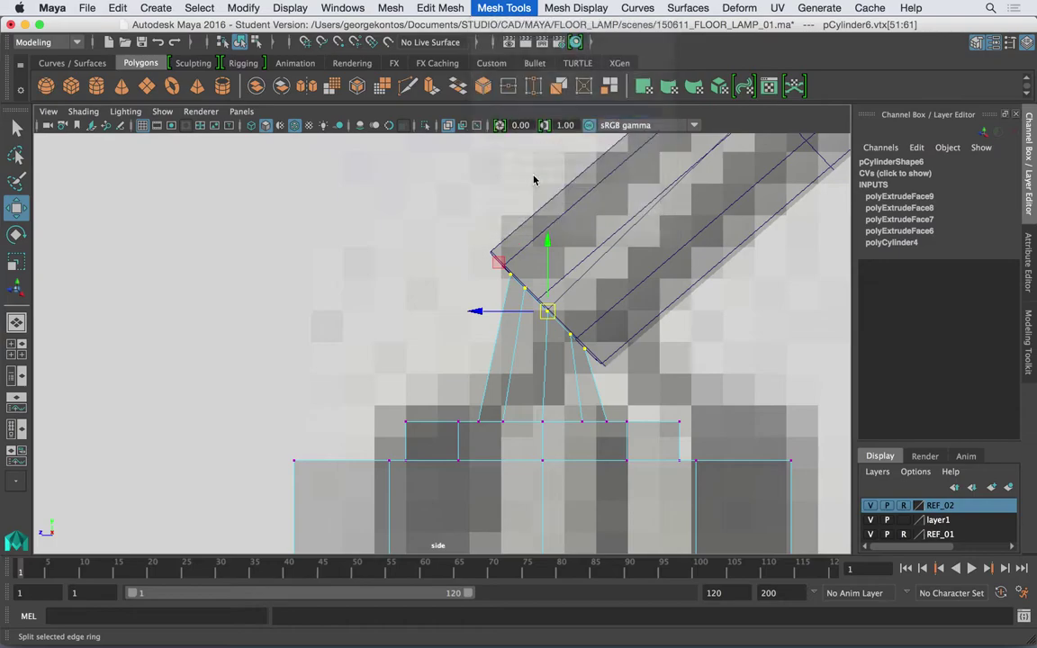
{"action": "left_click_drag", "start_coordinate": [500, 356], "coordinate": [528, 339]}
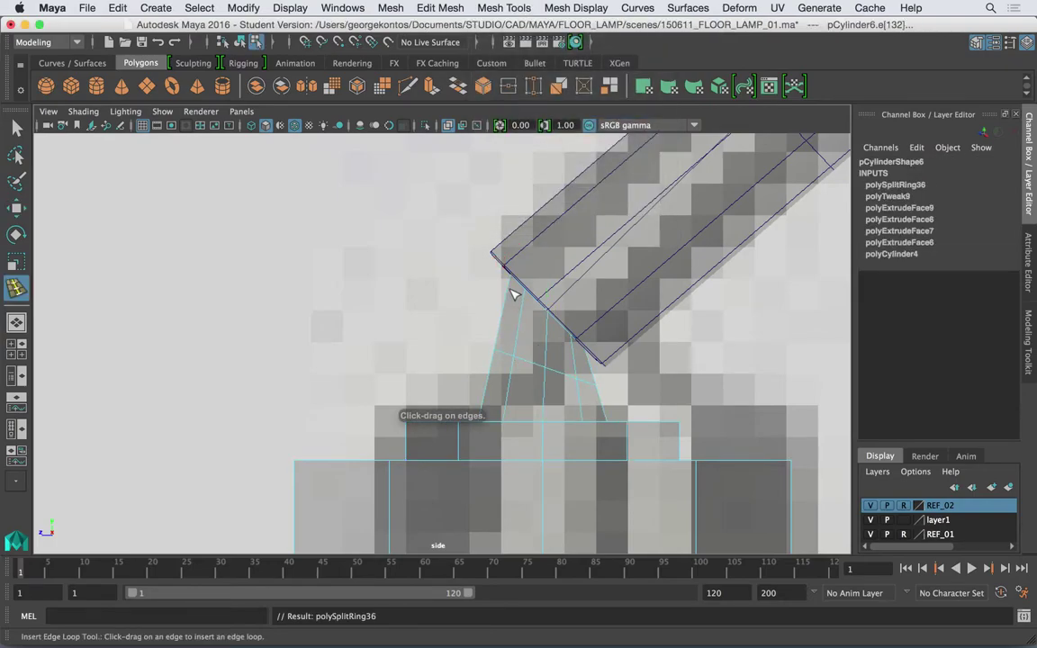
{"action": "left_click_drag", "start_coordinate": [516, 285], "coordinate": [516, 290]}
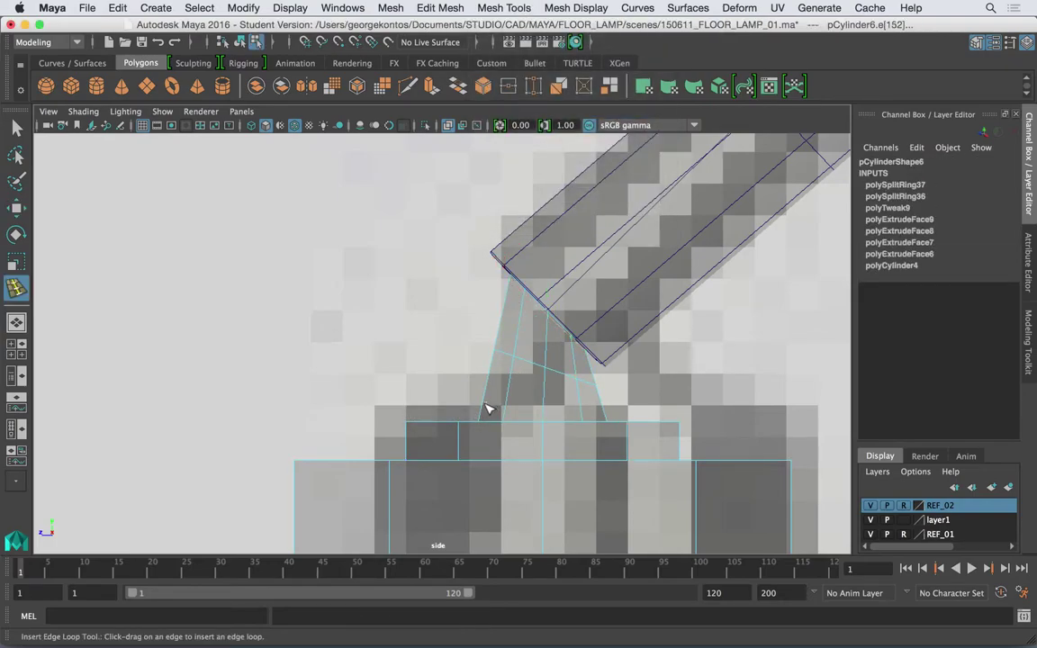
{"action": "left_click_drag", "start_coordinate": [486, 410], "coordinate": [484, 419]}
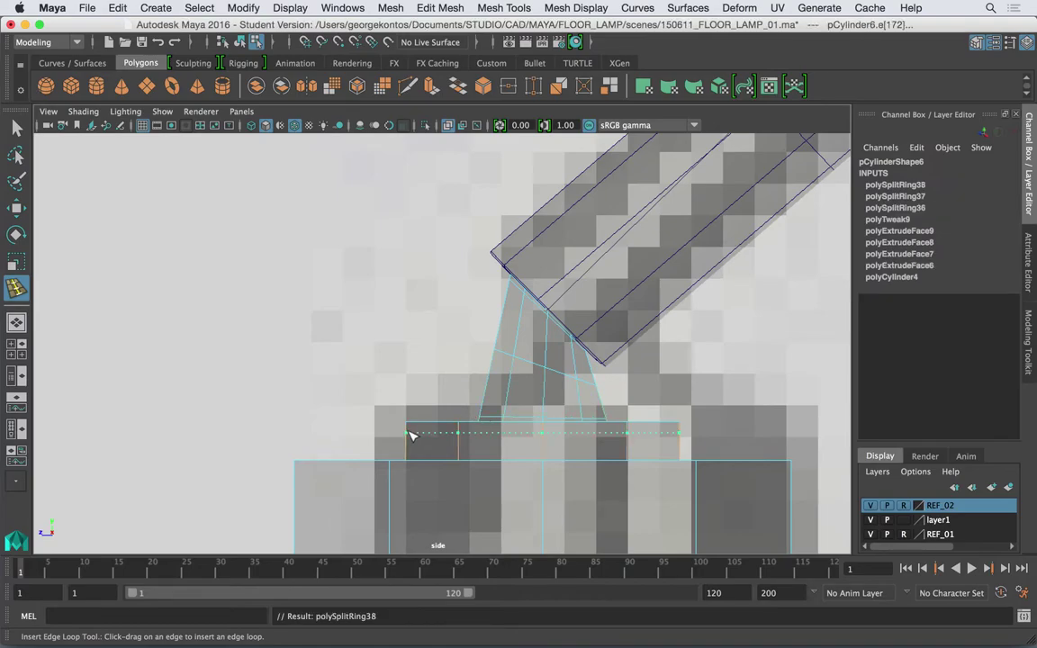
{"action": "left_click_drag", "start_coordinate": [411, 428], "coordinate": [412, 429]}
{"action": "left_click_drag", "start_coordinate": [294, 467], "coordinate": [295, 466]}
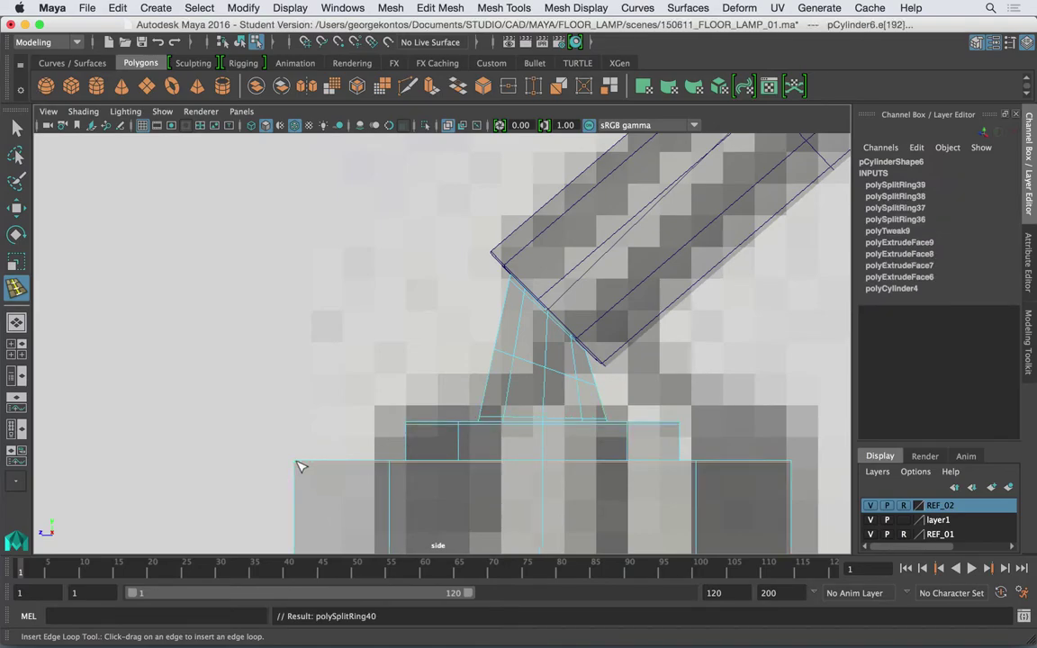
Preview the fitting smoothed in the perspective view and turn off X-ray shading
{"action": "key", "text": "3"}
{"action": "key", "text": "space"}
{"action": "key", "text": "space"}
{"action": "left_click_drag", "start_coordinate": [489, 320], "coordinate": [629, 345], "text": "alt"}
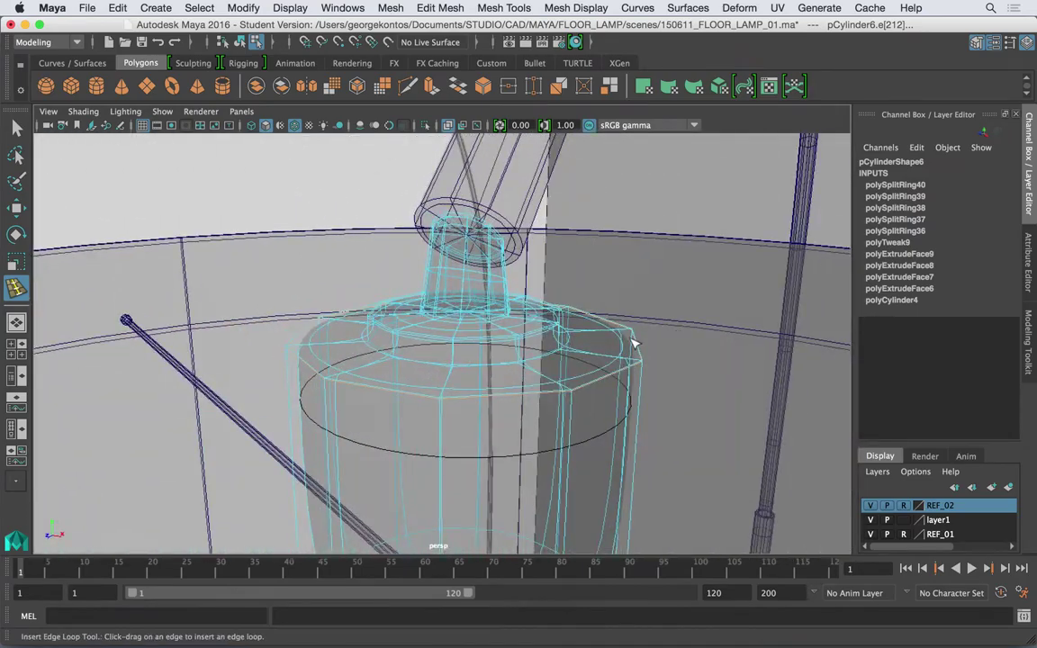
{"action": "left_click", "coordinate": [449, 126]}
Insert edge loops near the upper and lower ends of the fitting's cylindrical body
{"action": "scroll", "coordinate": [507, 297], "scroll_direction": "down", "scroll_amount": 4}
{"action": "left_click_drag", "start_coordinate": [505, 301], "coordinate": [428, 412], "text": "alt"}
{"action": "left_click", "coordinate": [426, 314]}
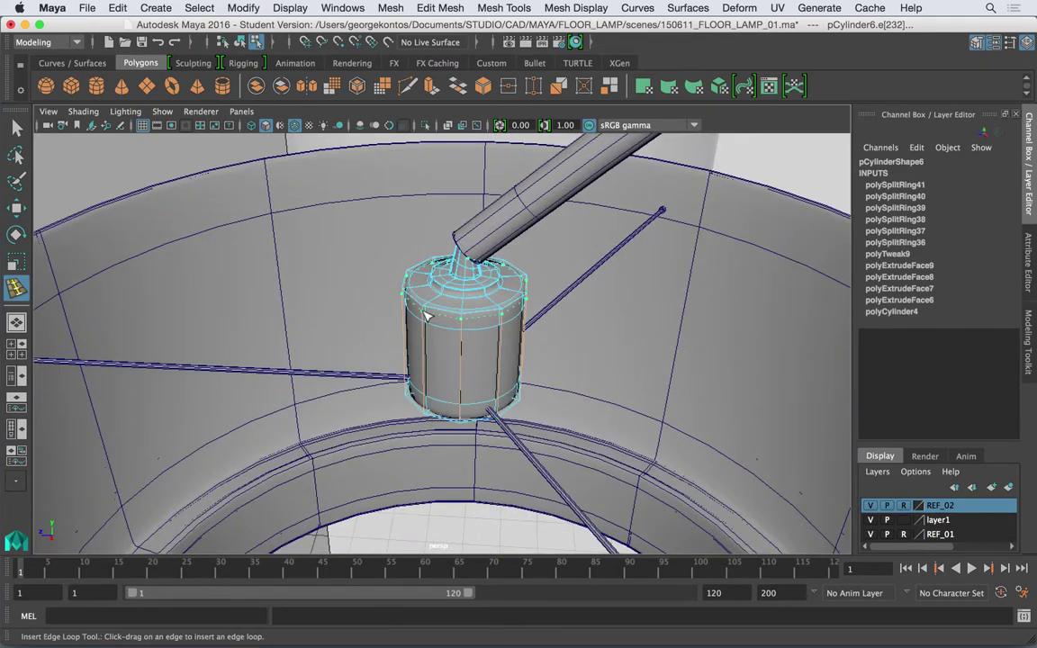
{"action": "left_click", "coordinate": [428, 411]}
Insert edge loops on the body's cap around the collar and at the collar's base, and return to object mode
{"action": "left_click_drag", "start_coordinate": [463, 346], "coordinate": [479, 260], "text": "alt"}
{"action": "scroll", "coordinate": [485, 263], "scroll_direction": "up", "scroll_amount": 2}
{"action": "right_click_drag", "start_coordinate": [438, 267], "coordinate": [477, 292], "text": "alt"}
{"action": "left_click", "coordinate": [477, 290]}
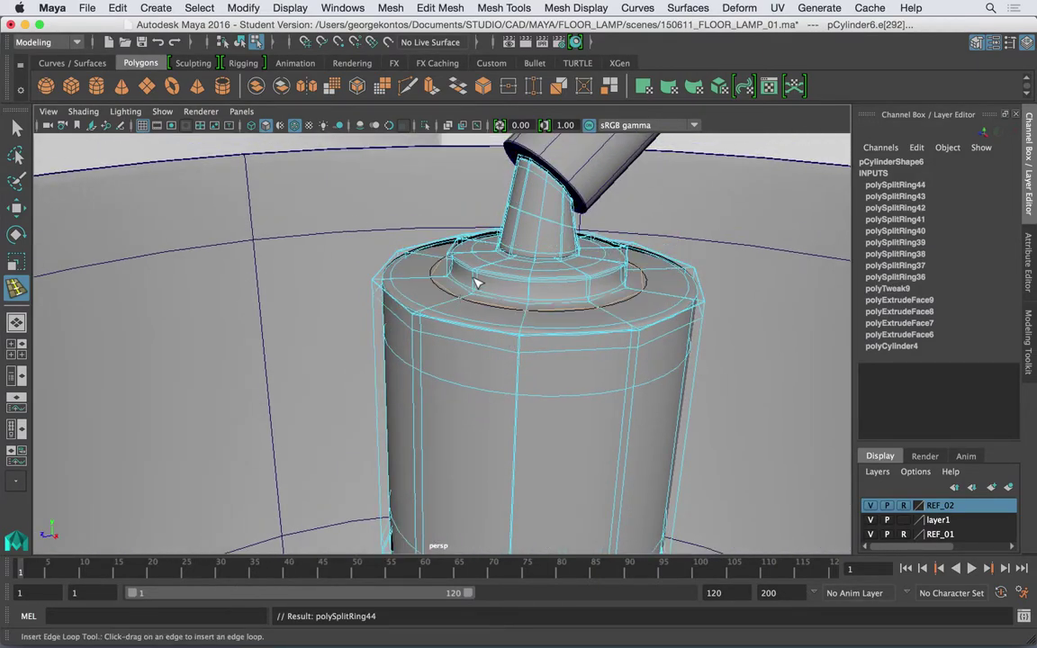
{"action": "left_click", "coordinate": [477, 282]}
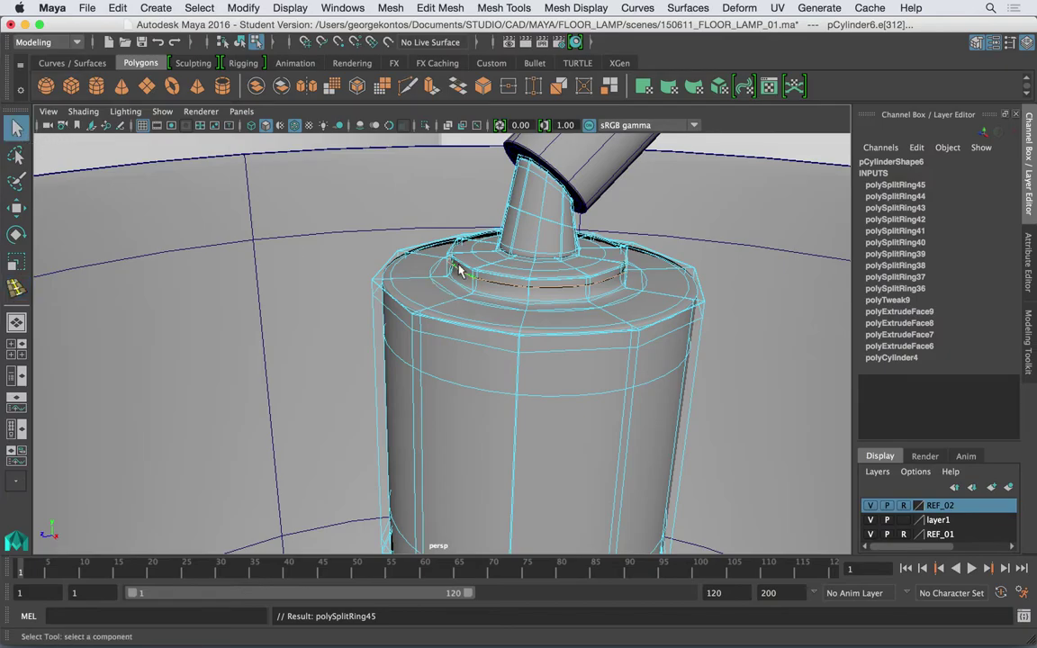
{"action": "right_click_drag", "start_coordinate": [473, 218], "coordinate": [342, 307]}
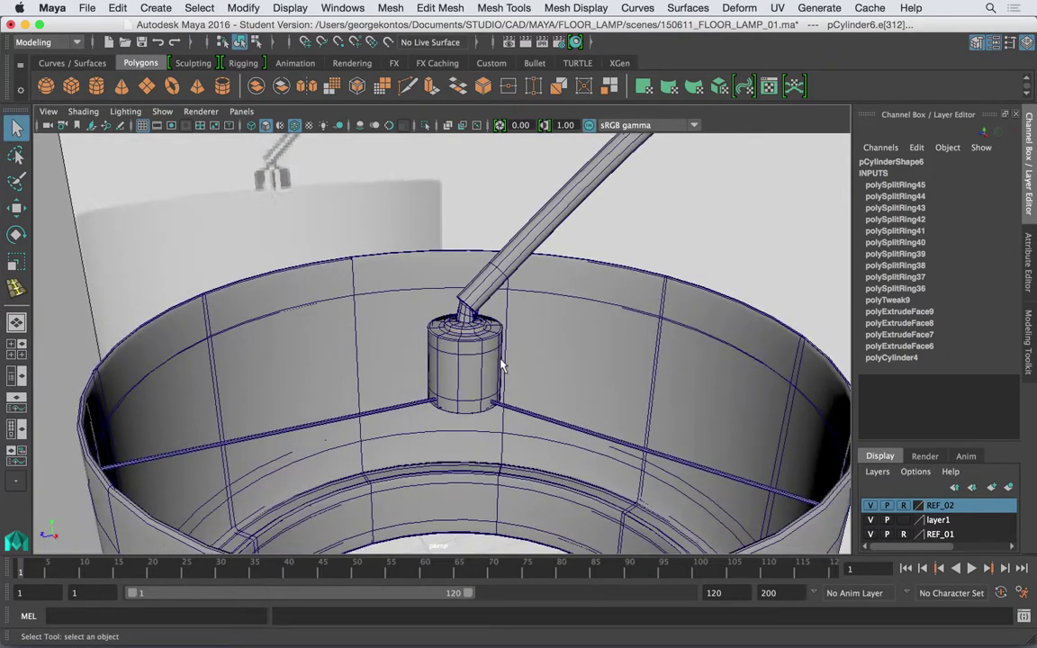
Examine how the fitting meets the arm and the support frame from several angles, with and without X-ray shading
{"action": "left_click", "coordinate": [491, 367]}
{"action": "left_click_drag", "start_coordinate": [489, 371], "coordinate": [431, 335], "text": "alt"}
{"action": "left_click", "coordinate": [417, 293]}
{"action": "left_click_drag", "start_coordinate": [306, 284], "coordinate": [588, 303], "text": "alt"}
{"action": "right_click_drag", "start_coordinate": [541, 362], "coordinate": [516, 244], "text": "alt"}
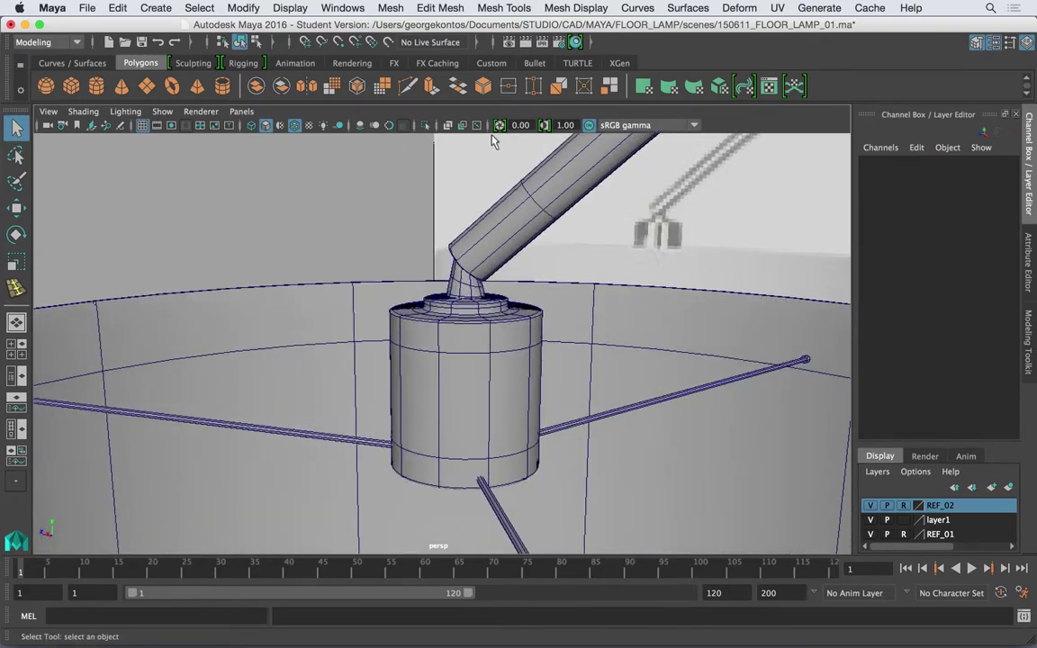
{"action": "left_click", "coordinate": [447, 126]}
{"action": "left_click_drag", "start_coordinate": [487, 306], "coordinate": [487, 261], "text": "alt"}
{"action": "left_click", "coordinate": [447, 126]}
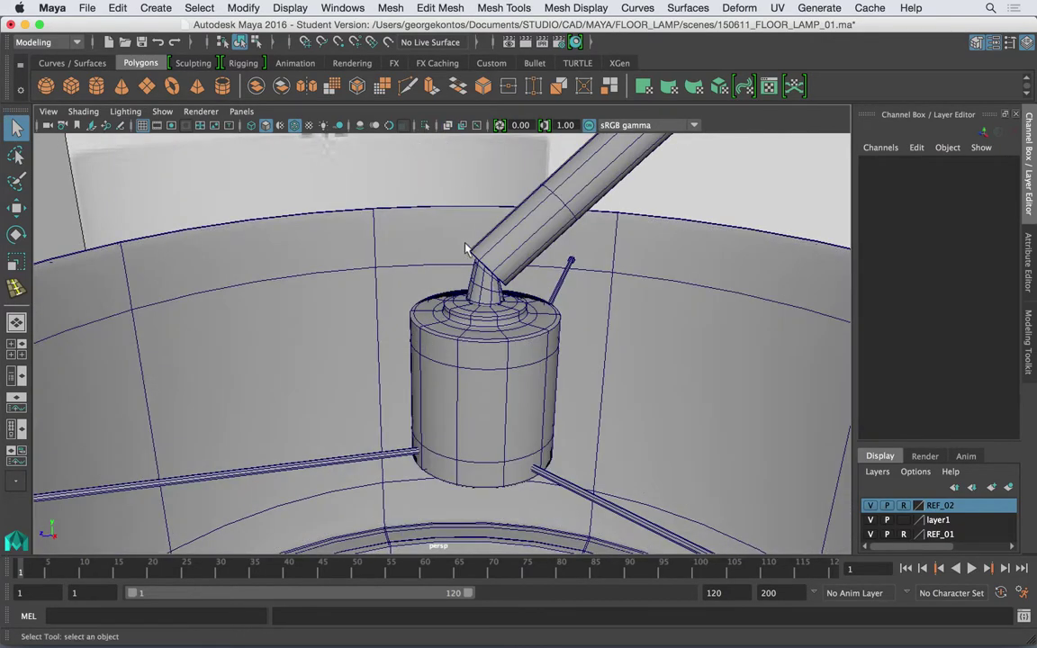
{"action": "right_click_drag", "start_coordinate": [465, 247], "coordinate": [304, 267], "text": "alt"}
{"action": "mouse_move", "coordinate": [473, 369]}
{"action": "left_mouse_down", "text": "alt"}
{"action": "mouse_move", "coordinate": [463, 297]}
{"action": "mouse_move", "coordinate": [454, 351]}
{"action": "left_mouse_up", "text": "alt"}
Select the vertices of the fitting's lower end and raise them along Y to shorten the body down to the centre ring
{"action": "left_click", "coordinate": [455, 351]}
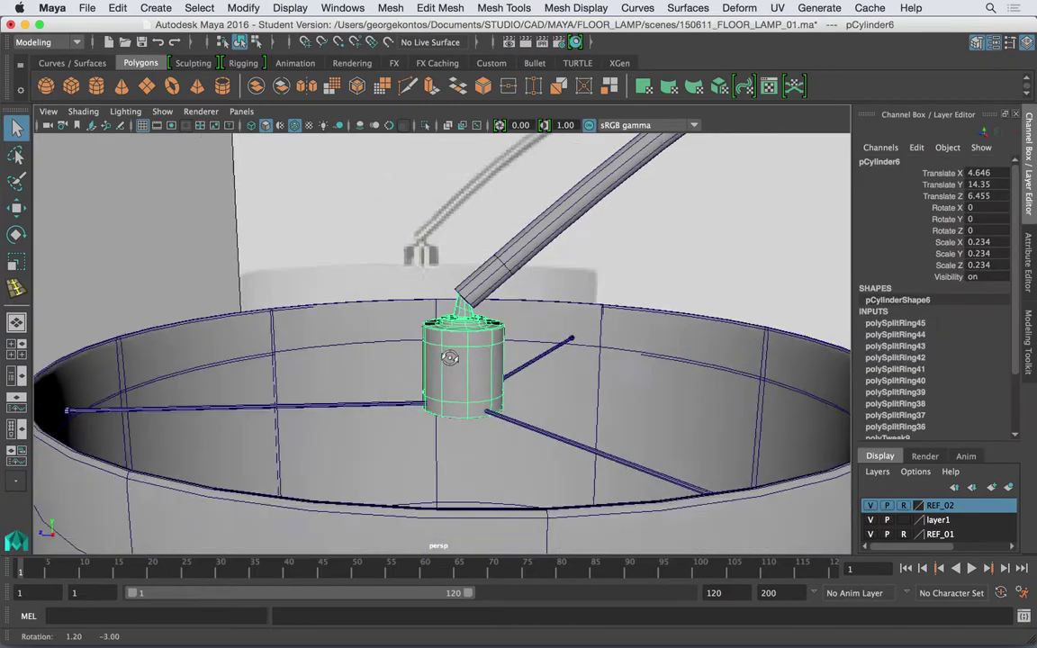
{"action": "right_click_drag", "start_coordinate": [450, 218], "coordinate": [444, 349]}
{"action": "right_click_drag", "start_coordinate": [388, 238], "coordinate": [380, 218]}
{"action": "left_click_drag", "start_coordinate": [419, 334], "coordinate": [517, 429], "text": "alt"}
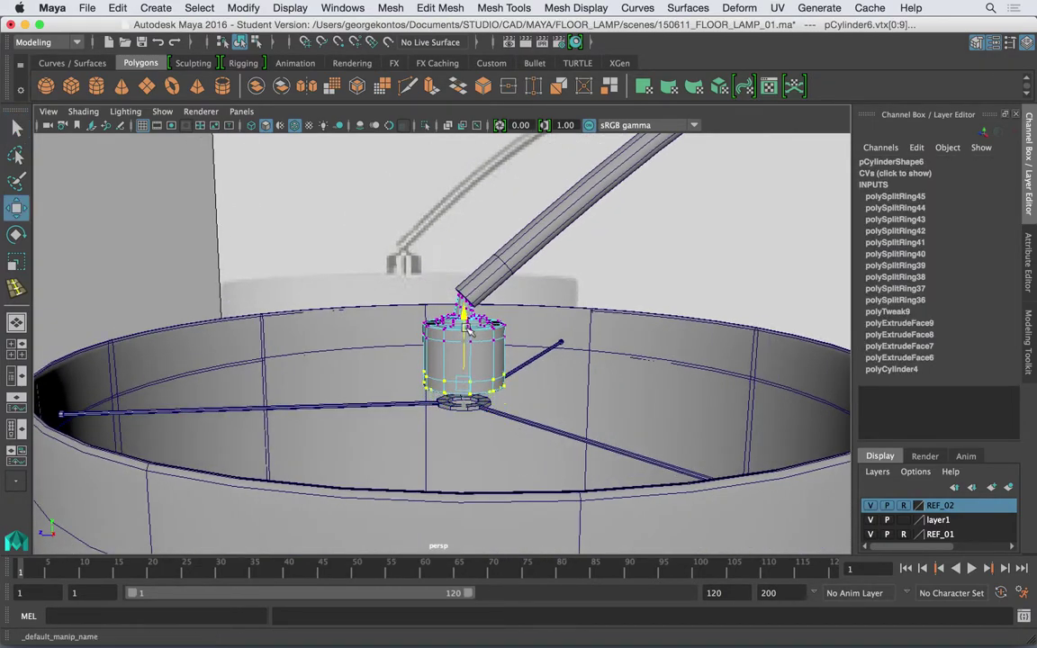
{"action": "left_click_drag", "start_coordinate": [467, 353], "coordinate": [459, 276], "text": "alt"}
{"action": "right_click_drag", "start_coordinate": [433, 301], "coordinate": [533, 365], "text": "alt"}
{"action": "middle_click_drag", "start_coordinate": [533, 365], "coordinate": [530, 364], "text": "alt"}
{"action": "left_click_drag", "start_coordinate": [530, 363], "coordinate": [421, 351], "text": "alt"}
{"action": "left_click_drag", "start_coordinate": [456, 419], "coordinate": [460, 439], "text": "alt"}
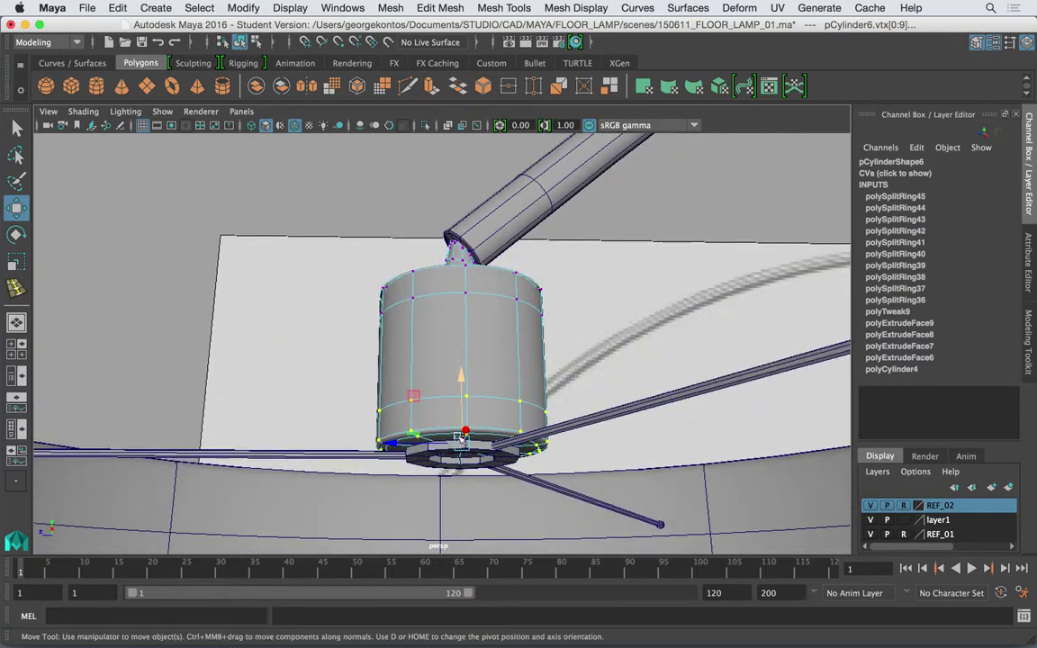
{"action": "left_click_drag", "start_coordinate": [461, 374], "coordinate": [460, 392], "text": "alt"}
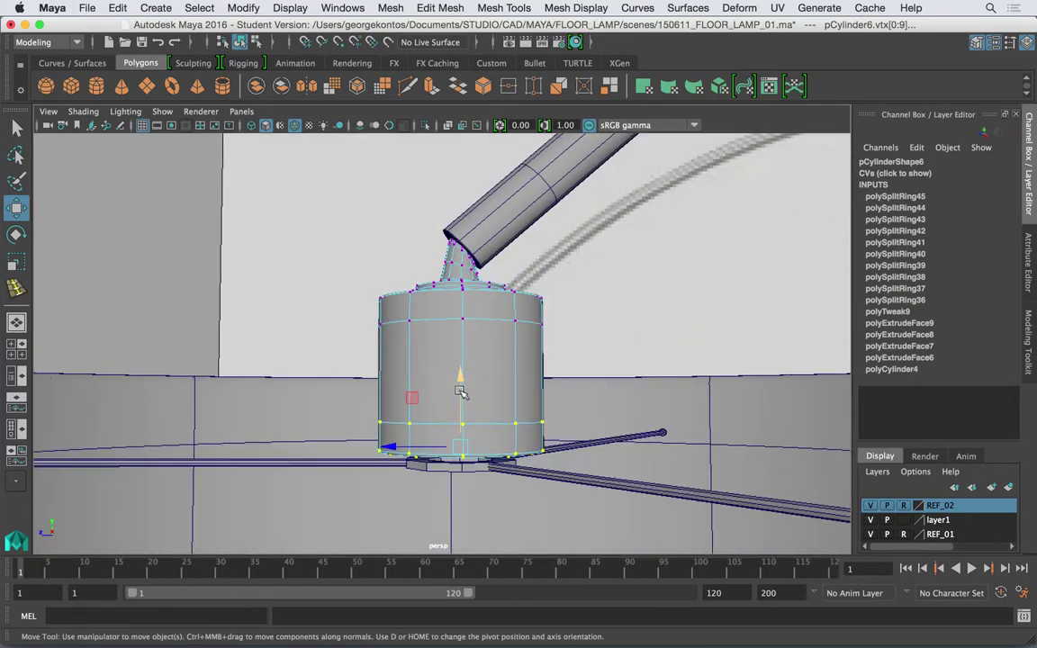
Fine-tune the lower vertices along Y so the body's bottom meets the centre ring, and return to object mode
{"action": "right_click_drag", "start_coordinate": [465, 388], "coordinate": [495, 419], "text": "alt"}
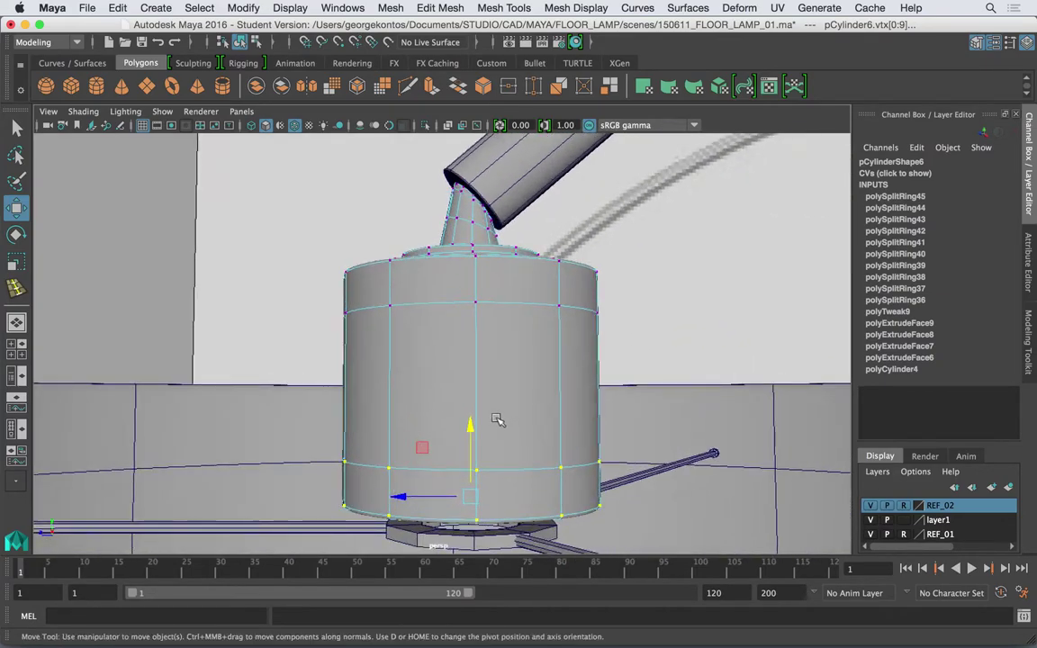
{"action": "left_click_drag", "start_coordinate": [495, 418], "coordinate": [501, 322], "text": "alt"}
{"action": "right_click_drag", "start_coordinate": [500, 322], "coordinate": [548, 365], "text": "alt"}
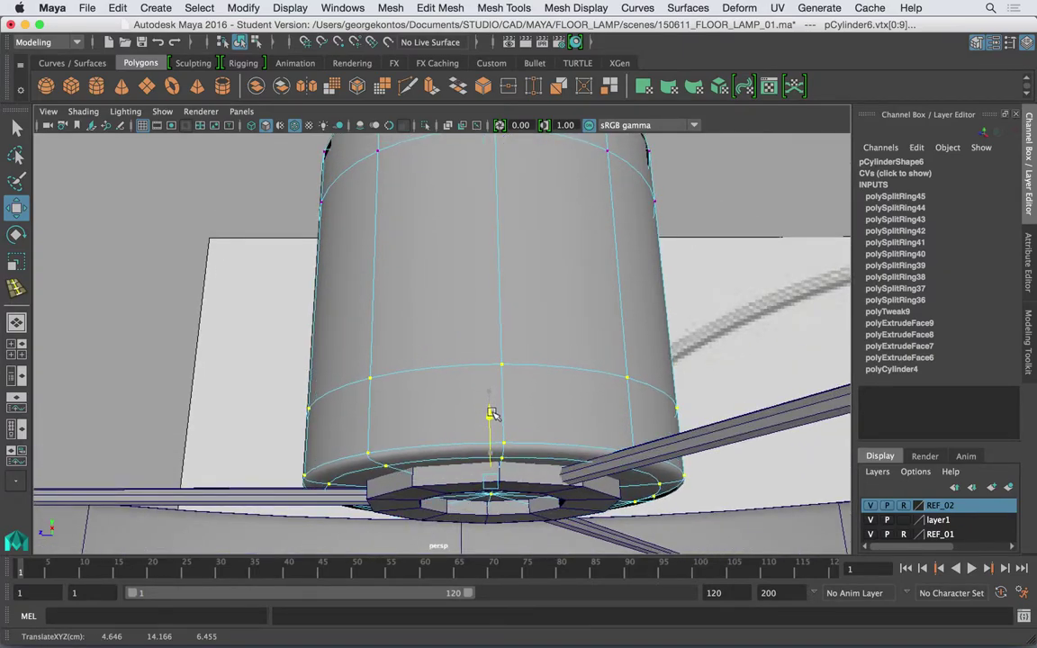
{"action": "right_click_drag", "start_coordinate": [490, 414], "coordinate": [159, 224], "text": "alt"}
{"action": "right_click_drag", "start_coordinate": [493, 346], "coordinate": [338, 312], "text": "alt"}
{"action": "left_click_drag", "start_coordinate": [337, 313], "coordinate": [293, 405], "text": "alt"}
{"action": "right_click", "coordinate": [446, 345]}
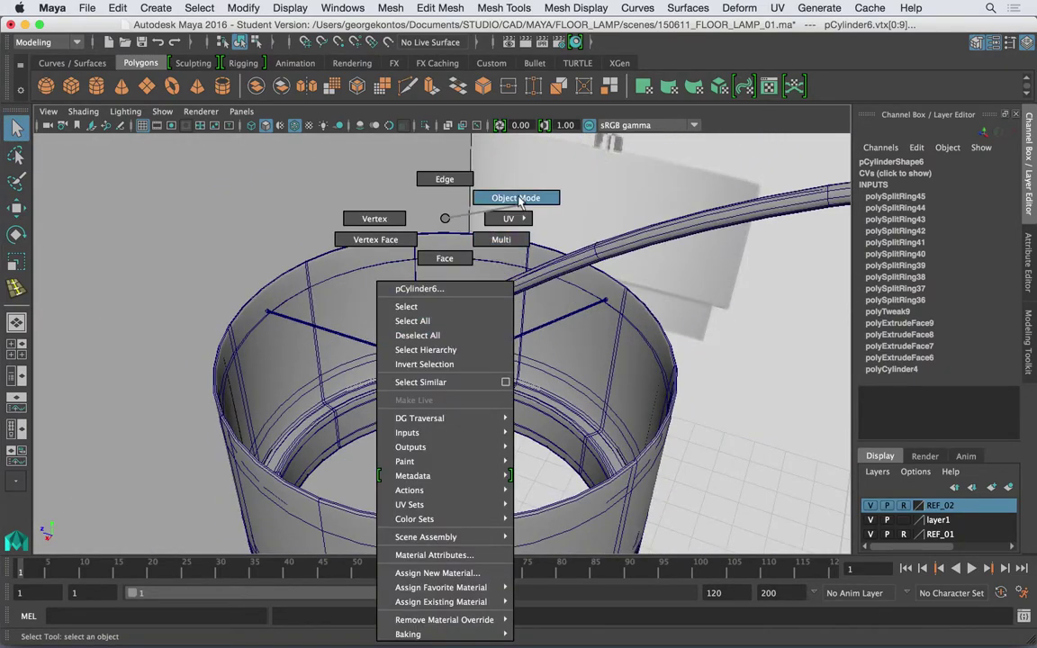
{"action": "right_click_drag", "start_coordinate": [519, 200], "coordinate": [520, 200]}
Compare the fitting, lampshade and arm with the reference image in the side and perspective views
{"action": "left_click_drag", "start_coordinate": [654, 359], "coordinate": [533, 333], "text": "alt"}
{"action": "right_click_drag", "start_coordinate": [533, 333], "coordinate": [480, 328], "text": "alt"}
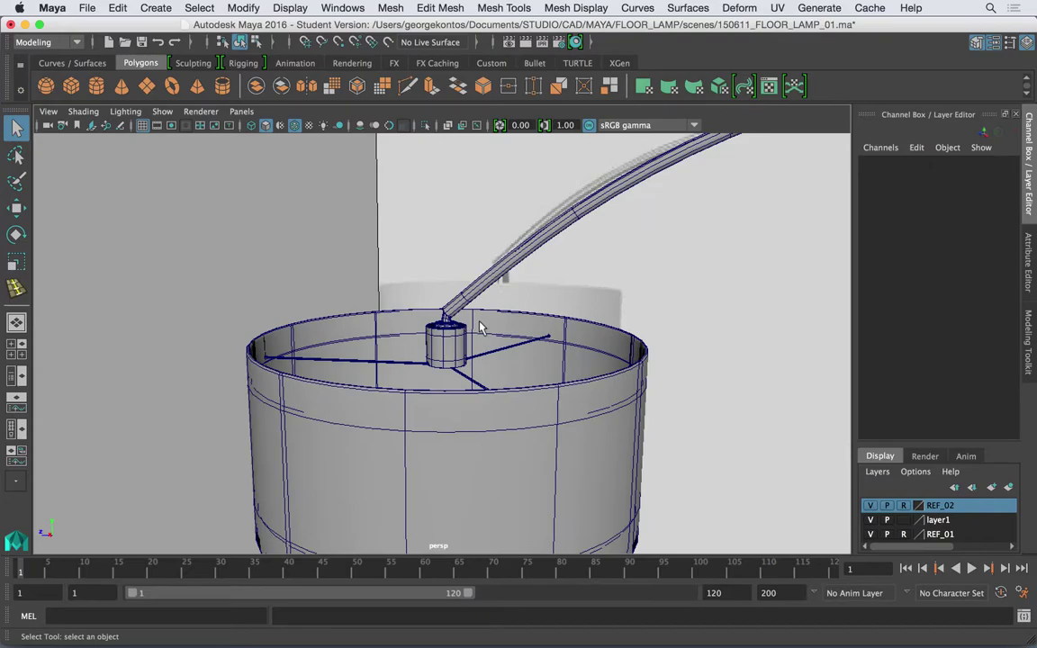
{"action": "key", "text": "space"}
{"action": "left_click_drag", "start_coordinate": [474, 304], "coordinate": [558, 304]}
{"action": "middle_click_drag", "start_coordinate": [486, 288], "coordinate": [461, 236], "text": "alt"}
{"action": "right_click_drag", "start_coordinate": [576, 270], "coordinate": [479, 325], "text": "alt"}
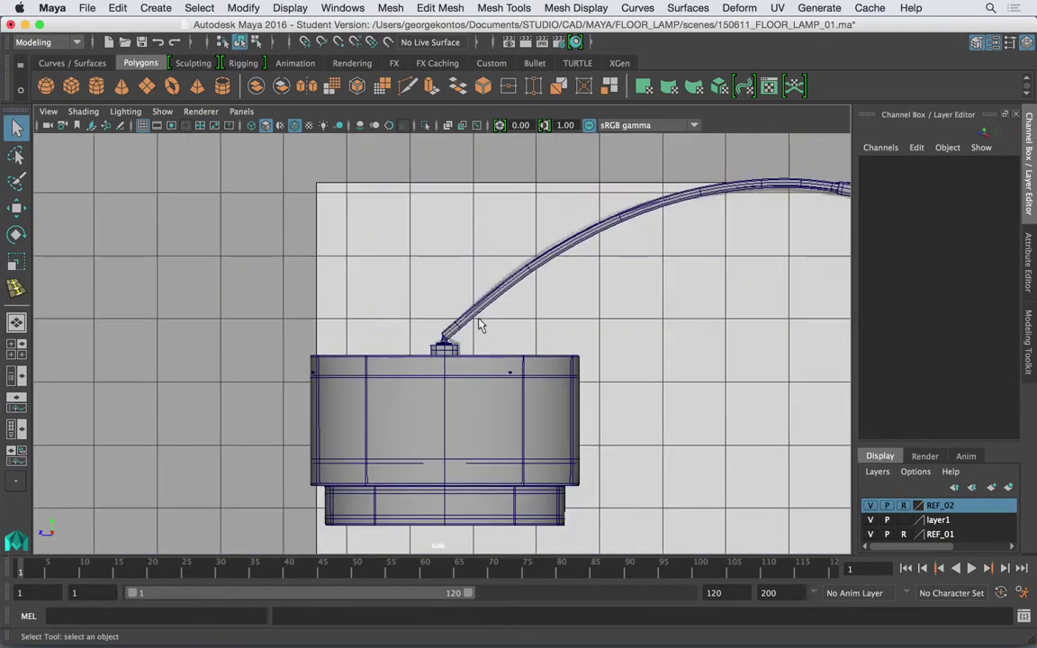
{"action": "middle_click_drag", "start_coordinate": [479, 325], "coordinate": [477, 259], "text": "alt"}
{"action": "right_click_drag", "start_coordinate": [491, 333], "coordinate": [584, 260], "text": "alt"}
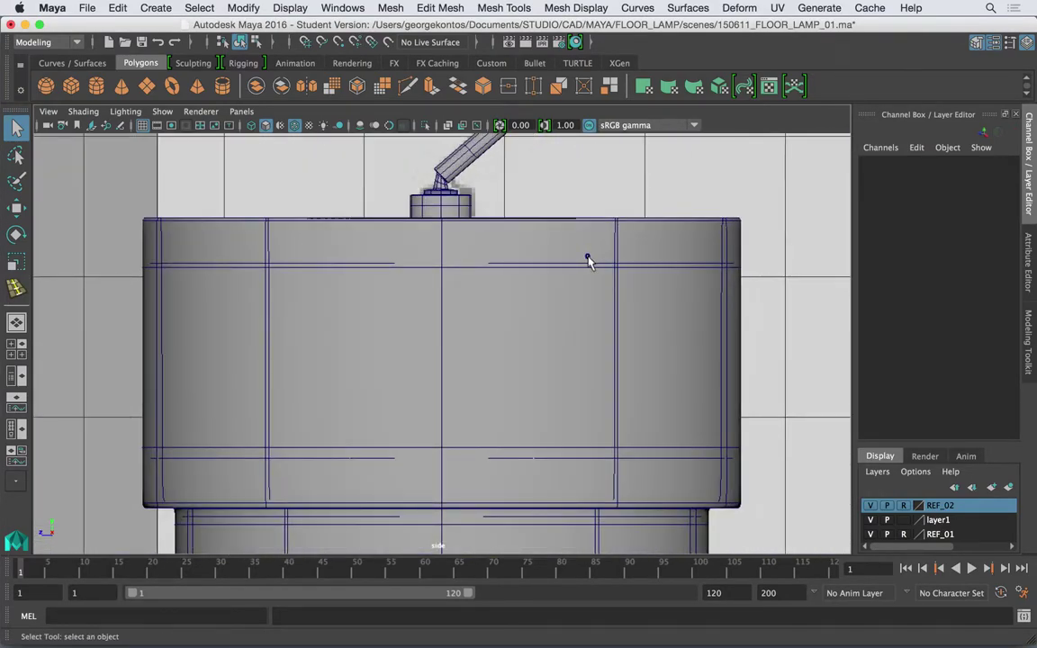
{"action": "left_click", "coordinate": [675, 283]}
{"action": "scroll", "coordinate": [678, 284], "scroll_direction": "down", "scroll_amount": 2}
{"action": "scroll", "coordinate": [678, 285], "scroll_direction": "up", "scroll_amount": 4}
{"action": "key", "text": "space"}
{"action": "left_click_drag", "start_coordinate": [624, 270], "coordinate": [623, 365]}
{"action": "left_click_drag", "start_coordinate": [561, 384], "coordinate": [498, 380], "text": "alt"}
{"action": "scroll", "coordinate": [494, 342], "scroll_direction": "down", "scroll_amount": 5}
{"action": "left_click", "coordinate": [257, 208]}
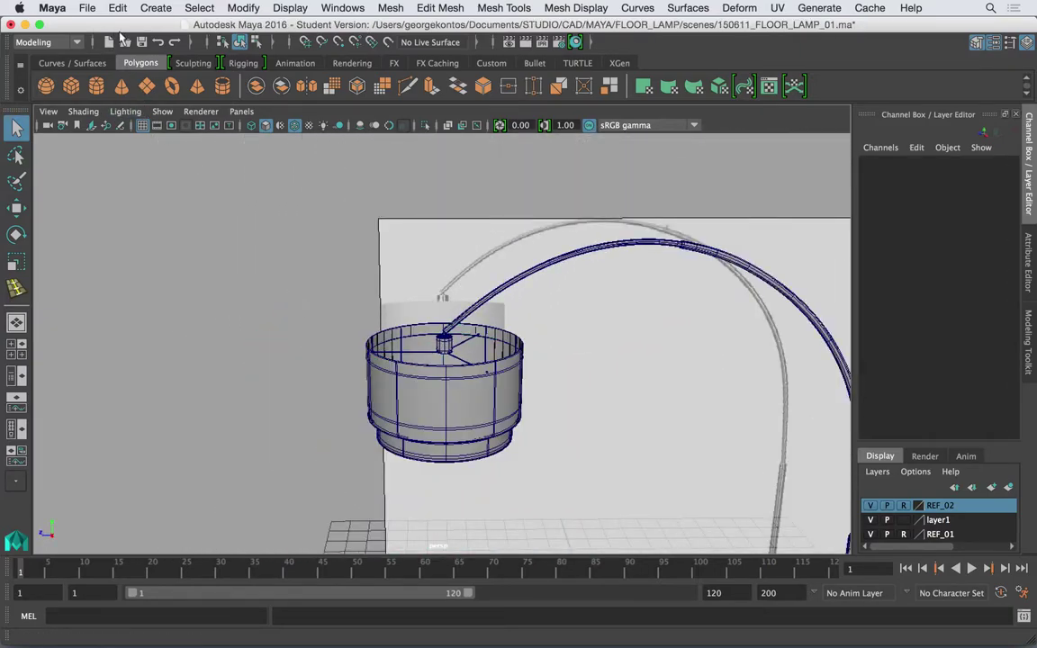
Save the lamp scene under its current file name
{"action": "left_click", "coordinate": [141, 42]}
{"action": "left_click", "coordinate": [481, 361]}
{"action": "left_click_drag", "start_coordinate": [482, 361], "coordinate": [507, 349], "text": "alt"}
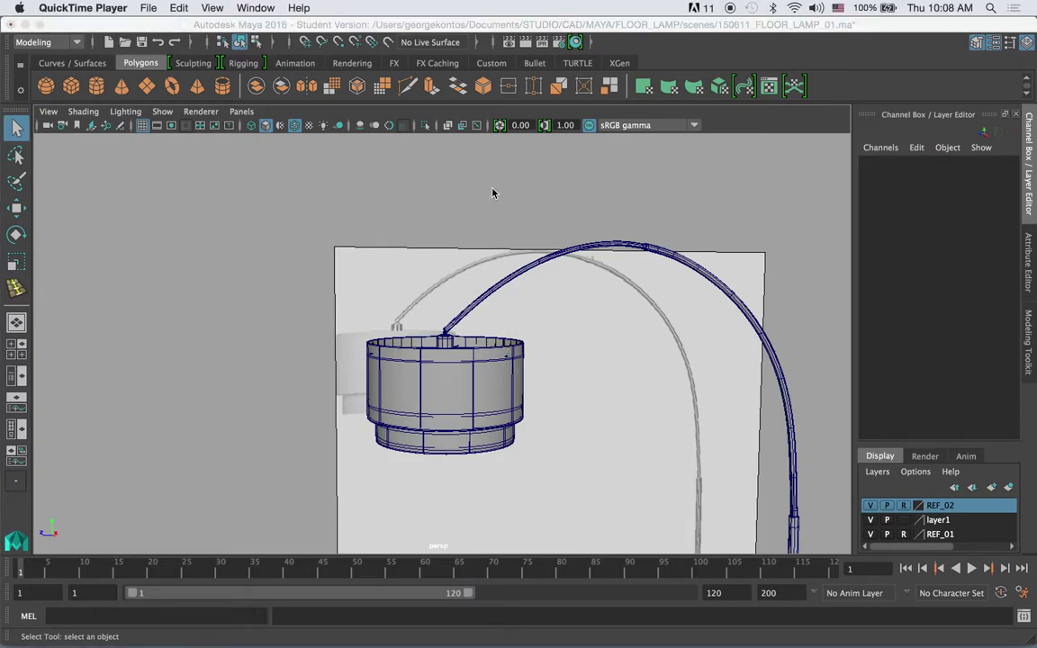